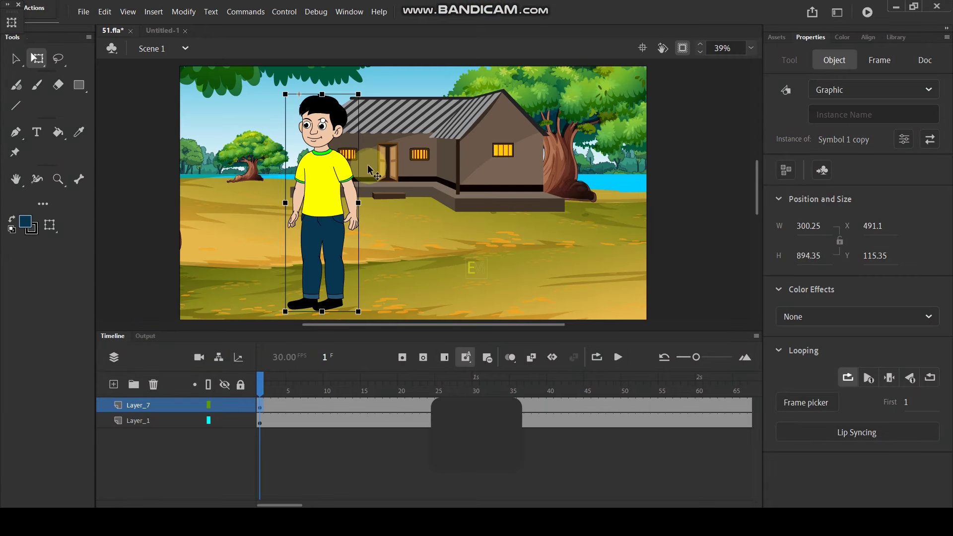
Step: Move the boy slightly left on the stage and lock the background layer, Layer_1
{"action": "scroll", "coordinate": [337, 194], "scroll_direction": "down", "scroll_amount": 1}
{"action": "left_click_drag", "start_coordinate": [339, 194], "coordinate": [327, 192]}
{"action": "left_click", "coordinate": [424, 174]}
{"action": "left_click", "coordinate": [328, 188]}
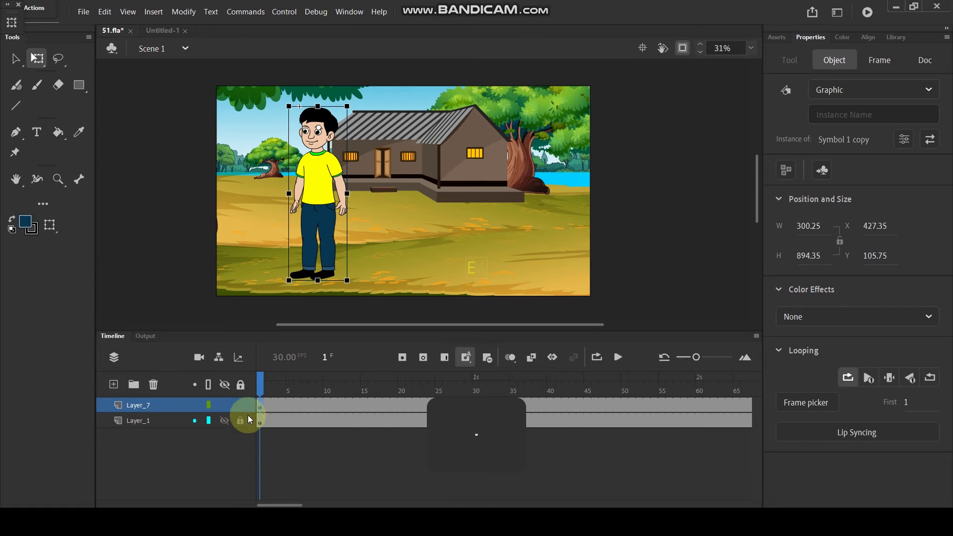
{"action": "left_click", "coordinate": [240, 421]}
Step: Open the boy's symbol for editing in place
{"action": "scroll", "coordinate": [316, 196], "scroll_direction": "up", "scroll_amount": 2}
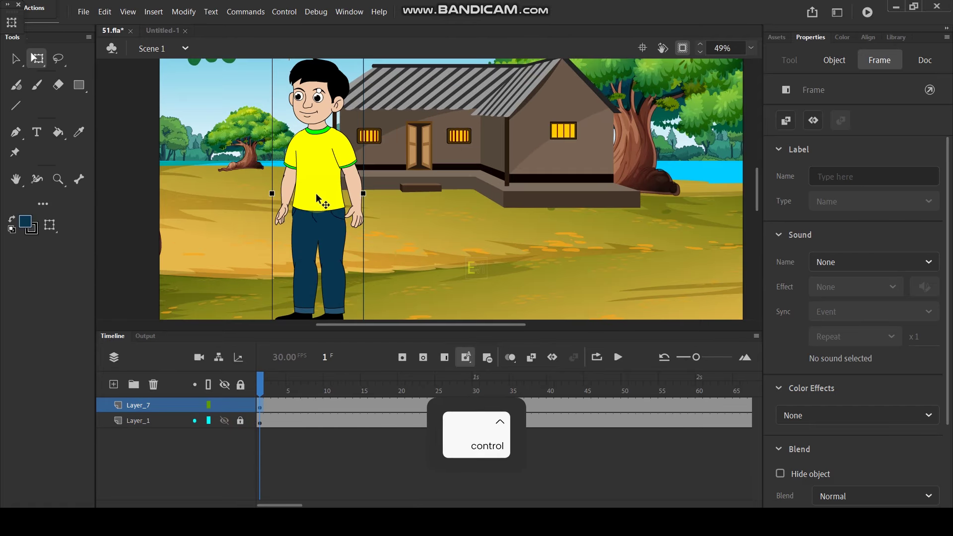
{"action": "key", "text": "space"}
{"action": "left_click_drag", "start_coordinate": [320, 181], "coordinate": [384, 148]}
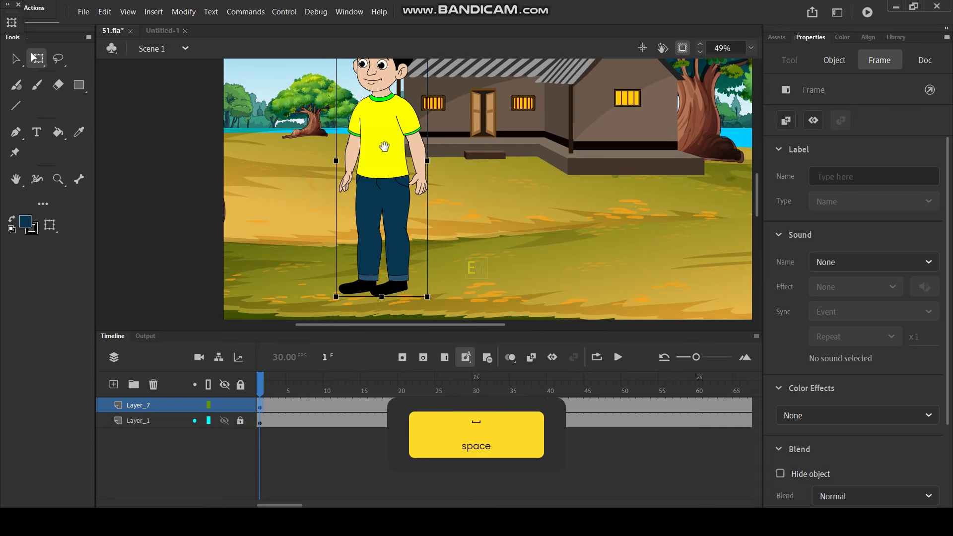
{"action": "double_click", "coordinate": [390, 185]}
{"action": "left_click", "coordinate": [392, 209]}
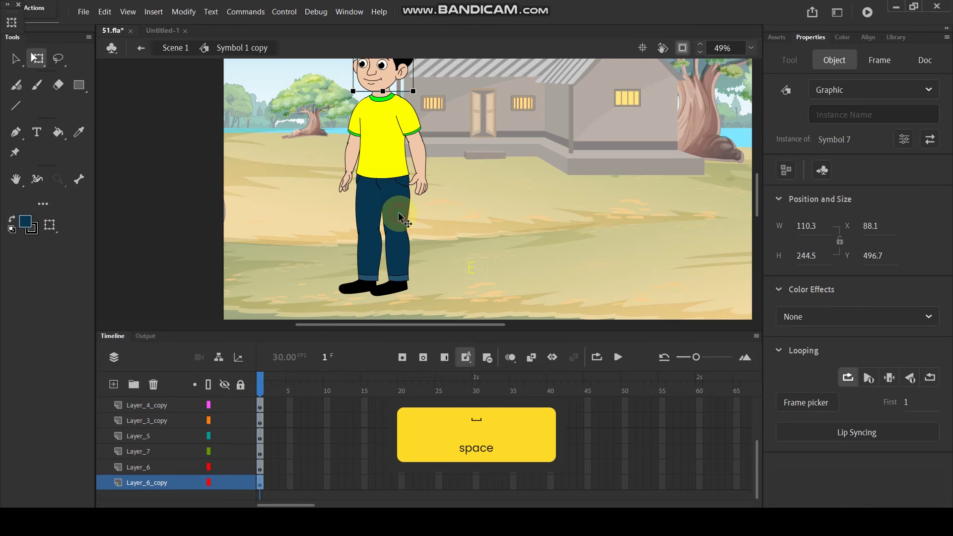
Step: Convert the trouser waist shape on Layer_5 into a graphic symbol
{"action": "left_click", "coordinate": [376, 264]}
{"action": "left_click", "coordinate": [365, 202]}
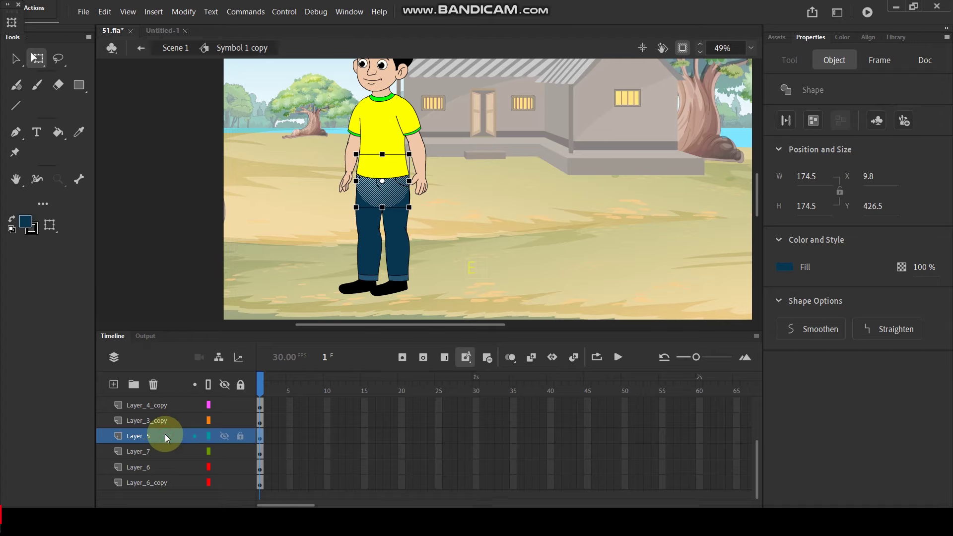
{"action": "left_click", "coordinate": [164, 435]}
{"action": "key", "text": "F8"}
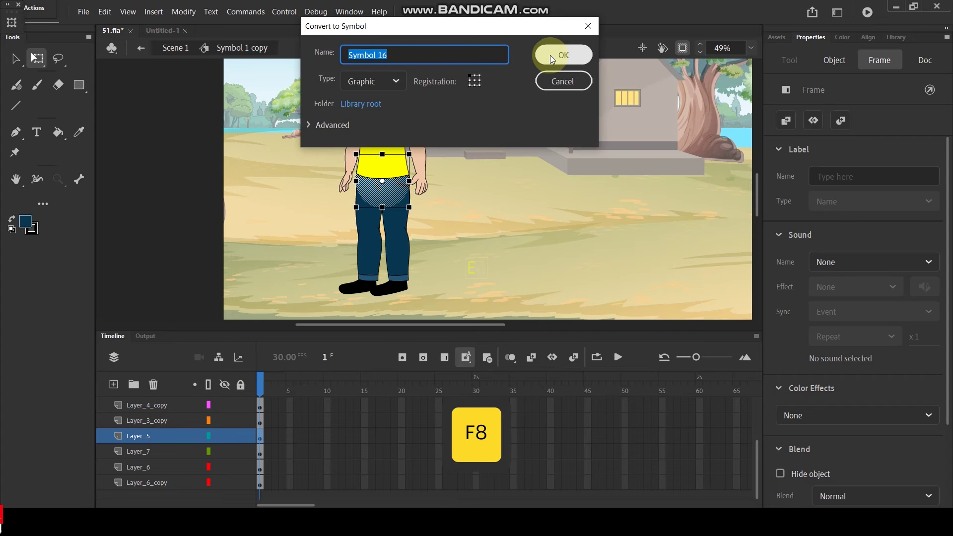
{"action": "key", "text": "Return"}
Step: Convert all the yellow shirt artwork on Layer_2 into a graphic symbol
{"action": "left_click", "coordinate": [382, 143]}
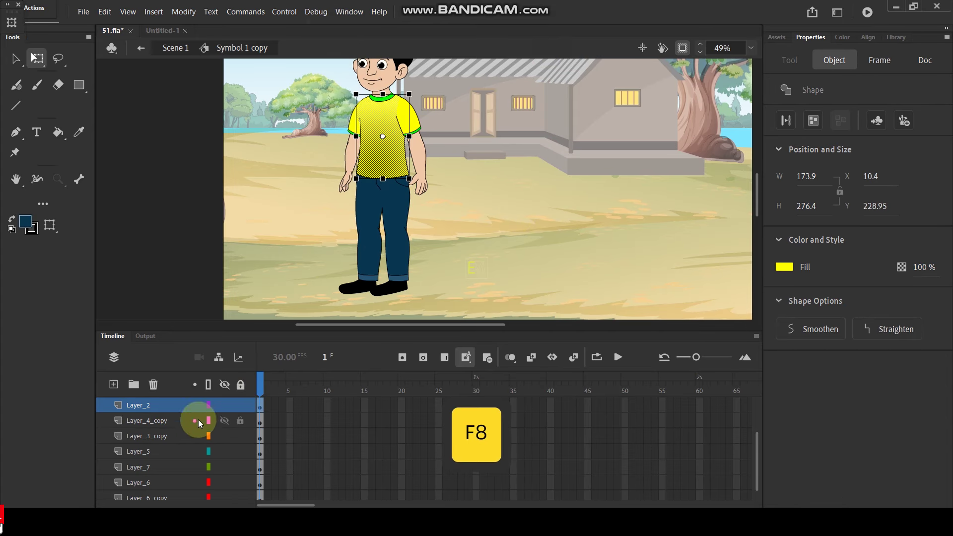
{"action": "left_click", "coordinate": [179, 405]}
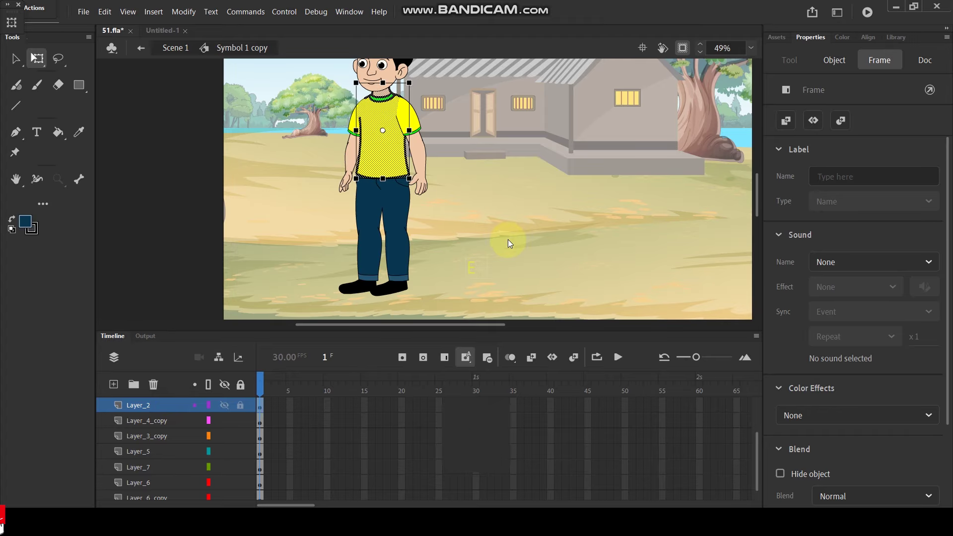
{"action": "key", "text": "F8"}
{"action": "left_click", "coordinate": [556, 53]}
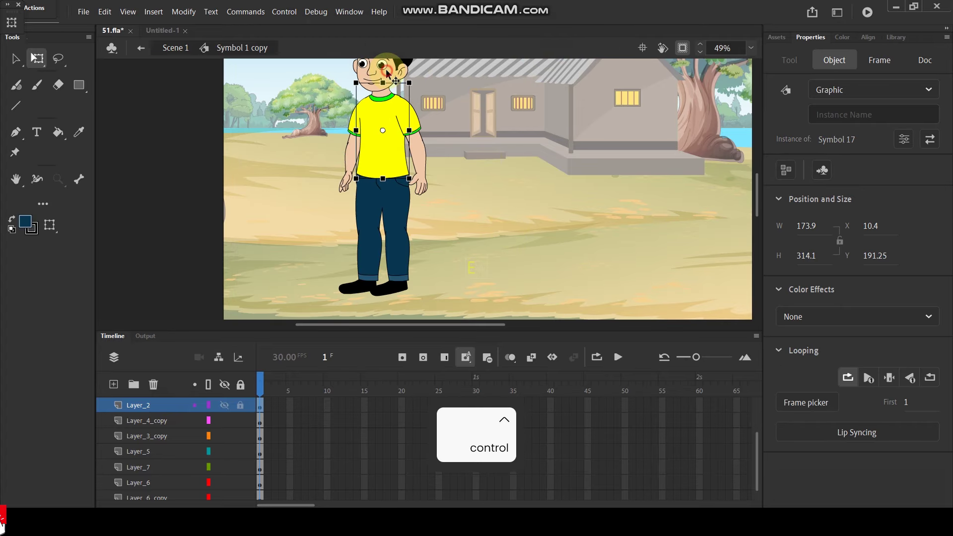
Step: Open the head symbol and, inside it, the symbol of the eye nearest the ear for editing
{"action": "key", "text": "space"}
{"action": "left_click_drag", "start_coordinate": [454, 99], "coordinate": [471, 164]}
{"action": "left_click", "coordinate": [406, 133], "text": "ctrl"}
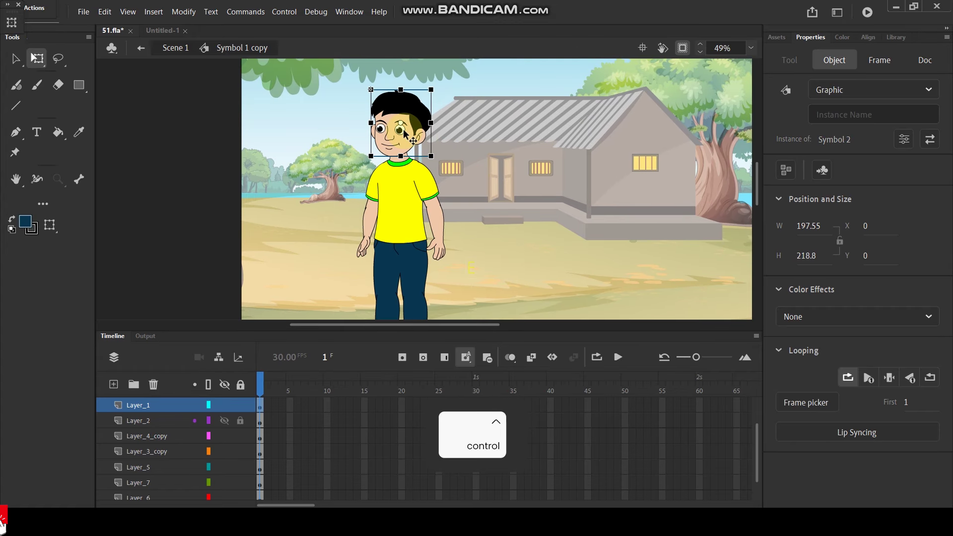
{"action": "scroll", "coordinate": [404, 132], "scroll_direction": "up", "scroll_amount": 5}
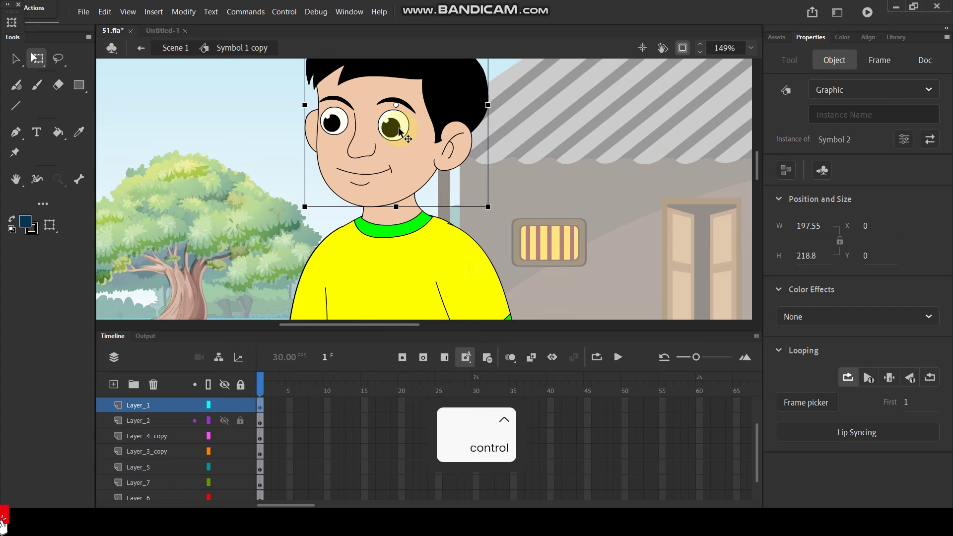
{"action": "double_click", "coordinate": [398, 128]}
{"action": "left_click", "coordinate": [399, 128], "text": "ctrl"}
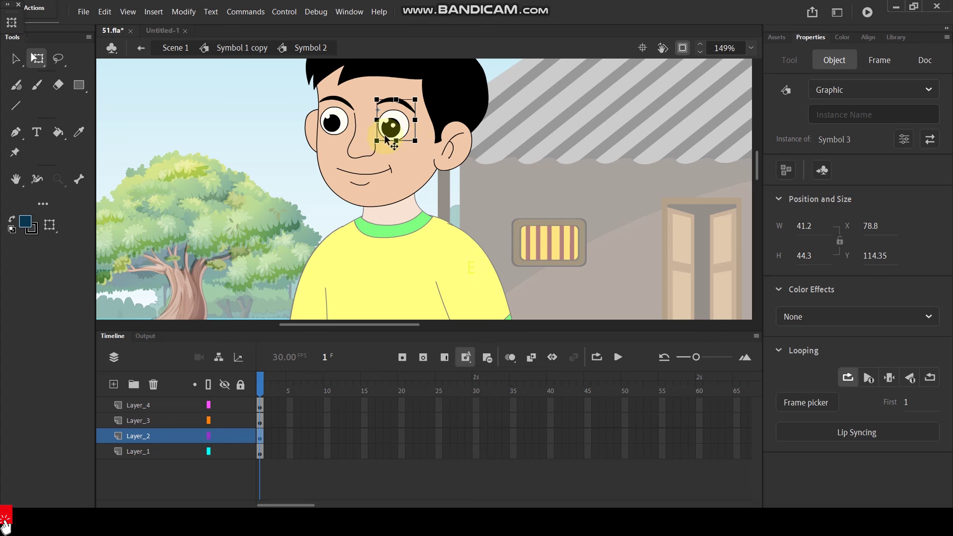
{"action": "double_click", "coordinate": [397, 133]}
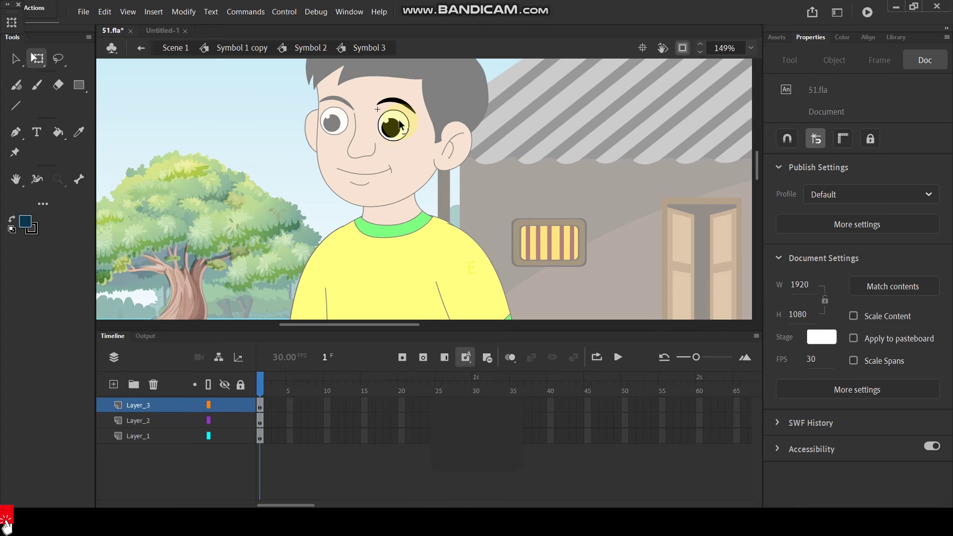
{"action": "scroll", "coordinate": [389, 138], "scroll_direction": "up", "scroll_amount": 2}
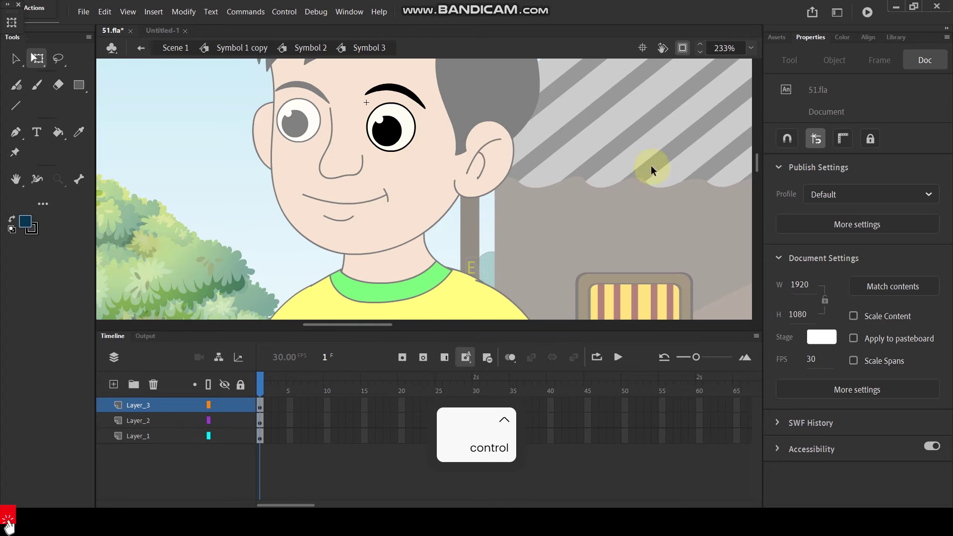
{"action": "double_click", "coordinate": [604, 159]}
{"action": "mouse_move", "coordinate": [423, 85]}
{"action": "left_mouse_down"}
{"action": "mouse_move", "coordinate": [404, 94]}
{"action": "mouse_move", "coordinate": [419, 96]}
{"action": "left_mouse_up"}
{"action": "key", "text": "ctrl+z"}
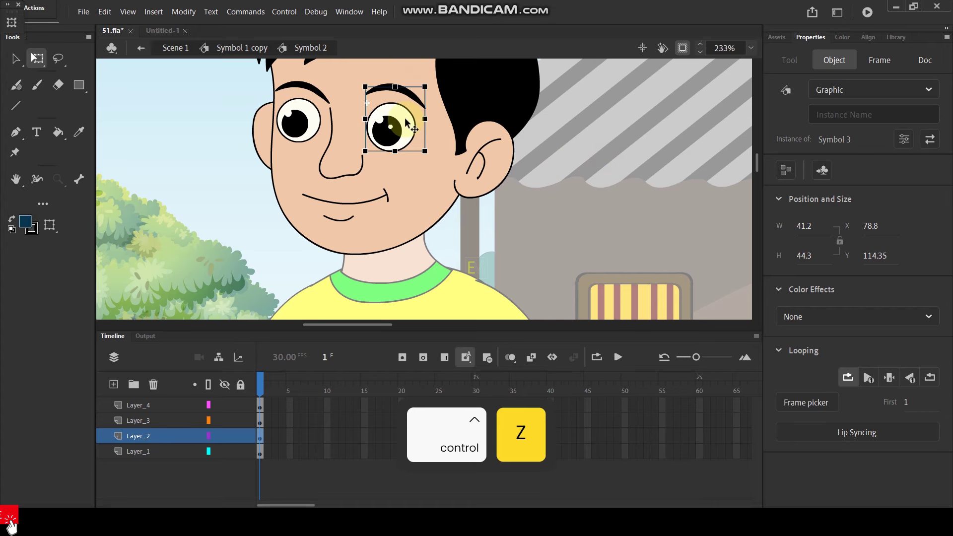
{"action": "double_click", "coordinate": [397, 124]}
Step: Examine which parts of the eye are drawn on Layer_1 and Layer_2
{"action": "scroll", "coordinate": [397, 99], "scroll_direction": "up", "scroll_amount": 3}
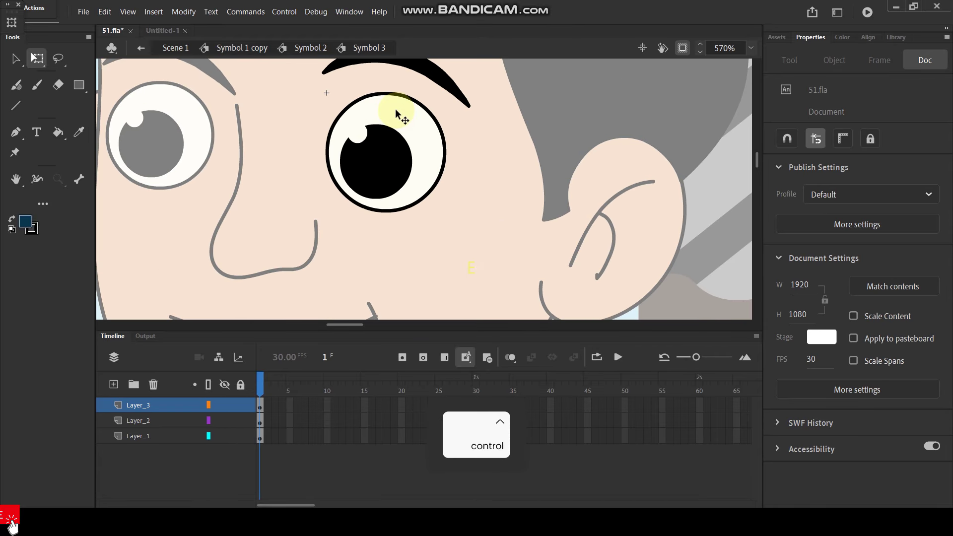
{"action": "left_click", "coordinate": [398, 94]}
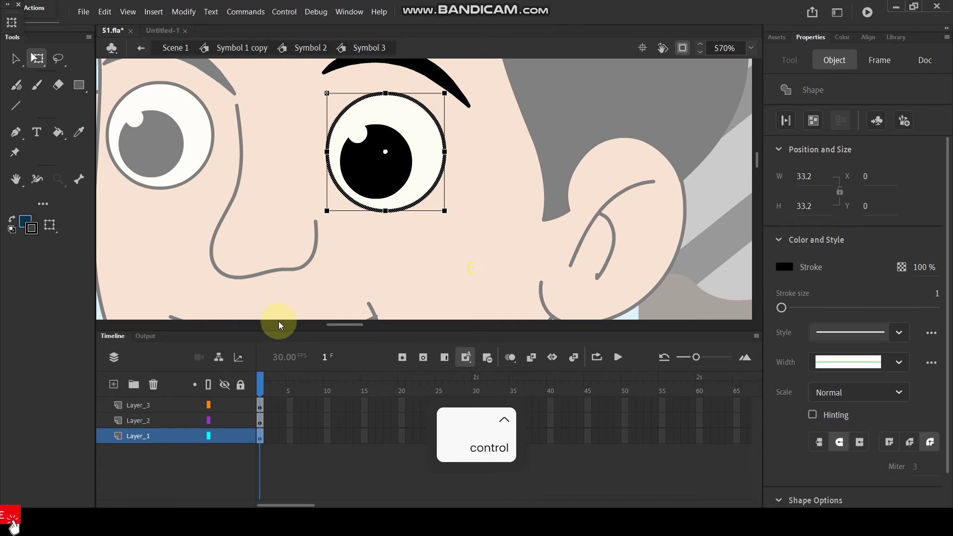
{"action": "left_click", "coordinate": [146, 436]}
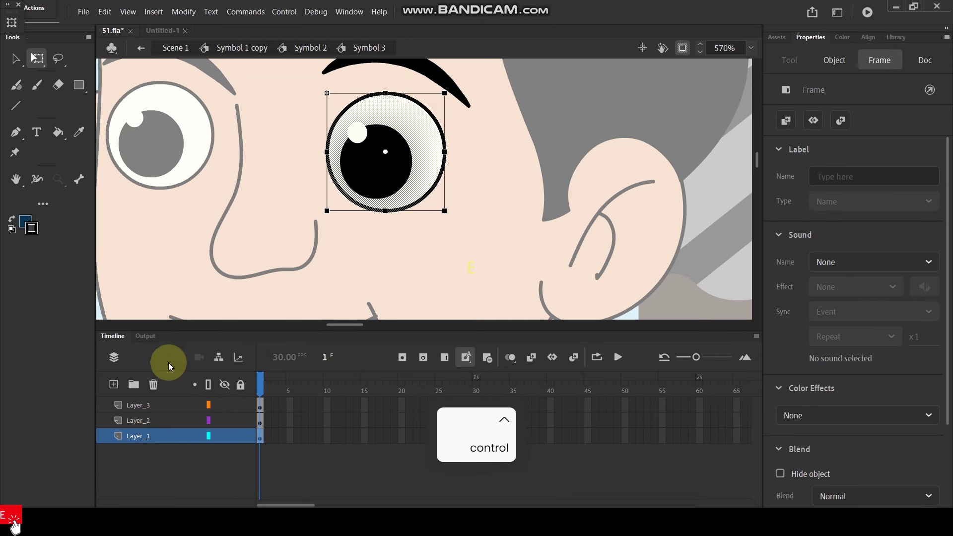
{"action": "left_click", "coordinate": [152, 421]}
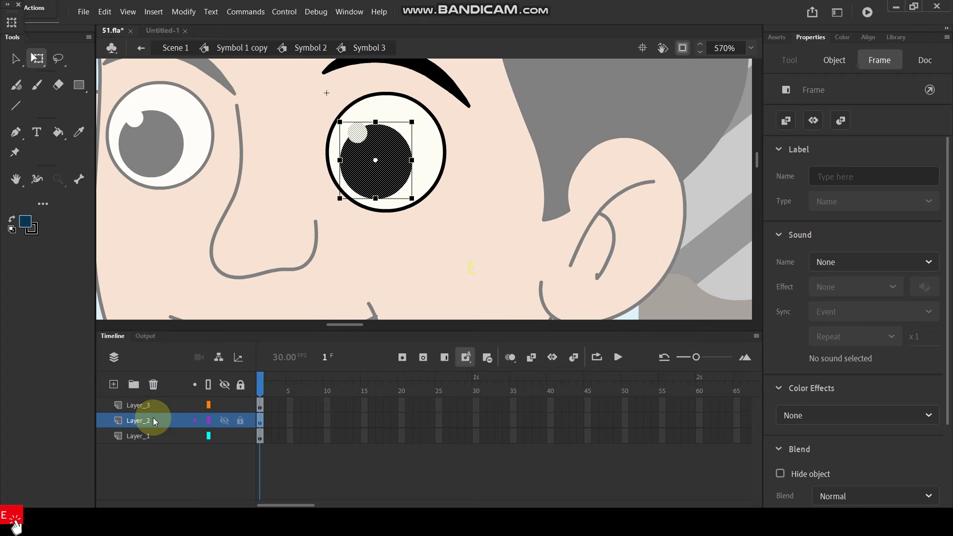
{"action": "left_click", "coordinate": [162, 436]}
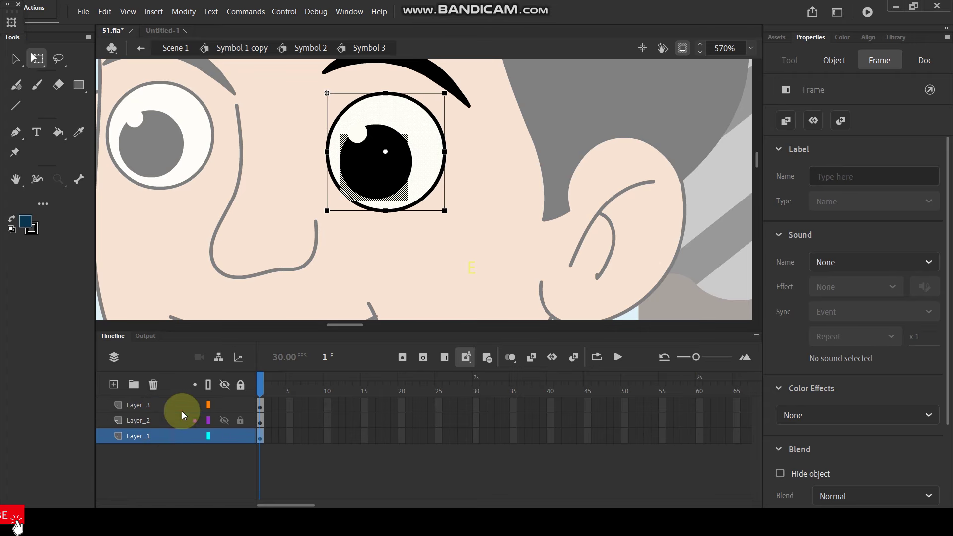
{"action": "left_click", "coordinate": [697, 171]}
{"action": "left_click", "coordinate": [398, 368]}
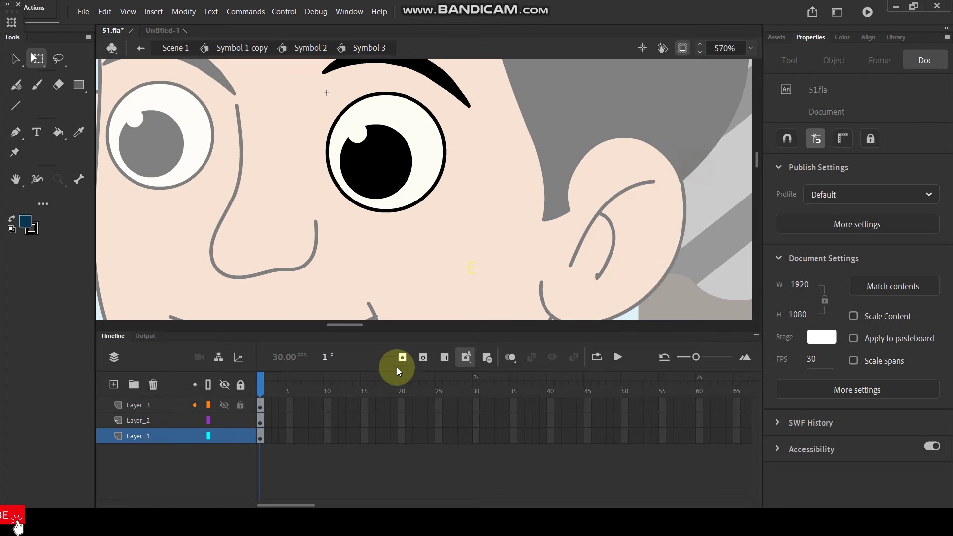
Step: Move the eye's black outline from Layer_1 to a new layer above Layer_3, keeping it in the same place
{"action": "left_click", "coordinate": [409, 203]}
{"action": "key", "text": "ctrl+x"}
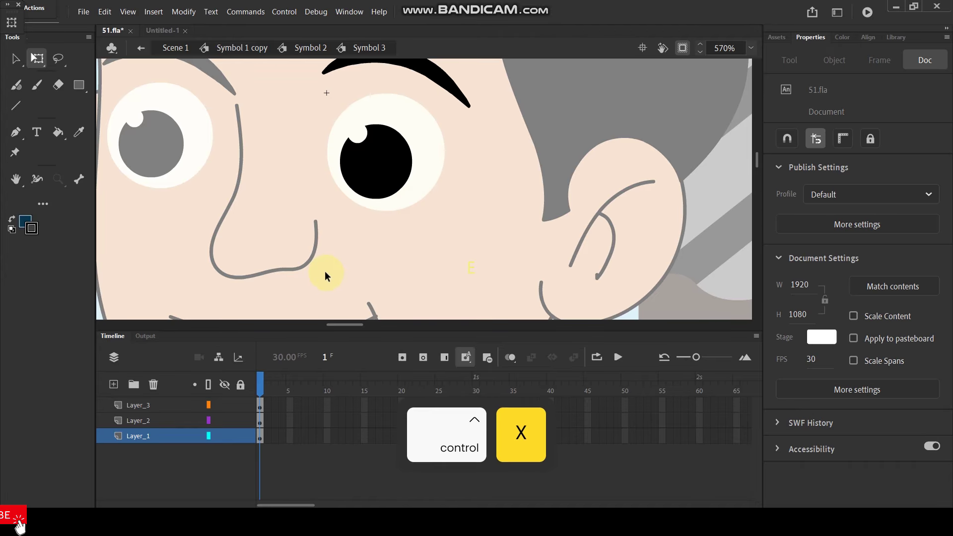
{"action": "left_click", "coordinate": [147, 411]}
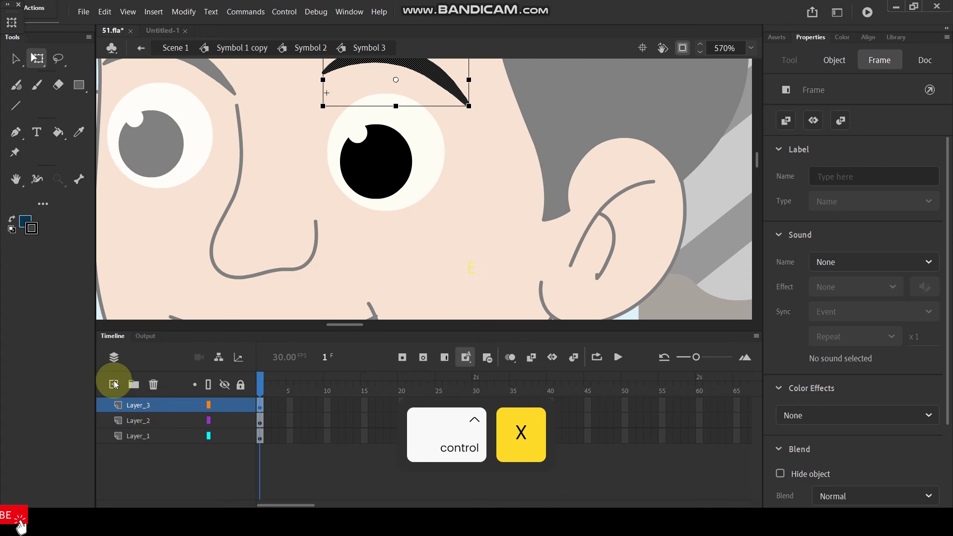
{"action": "left_click", "coordinate": [115, 385]}
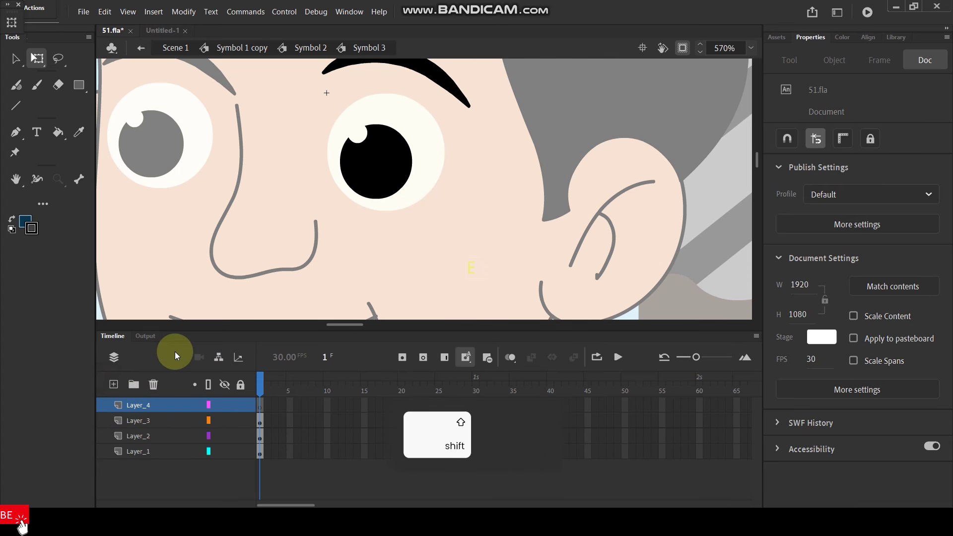
{"action": "key", "text": "ctrl+shift+v"}
{"action": "left_click", "coordinate": [490, 155]}
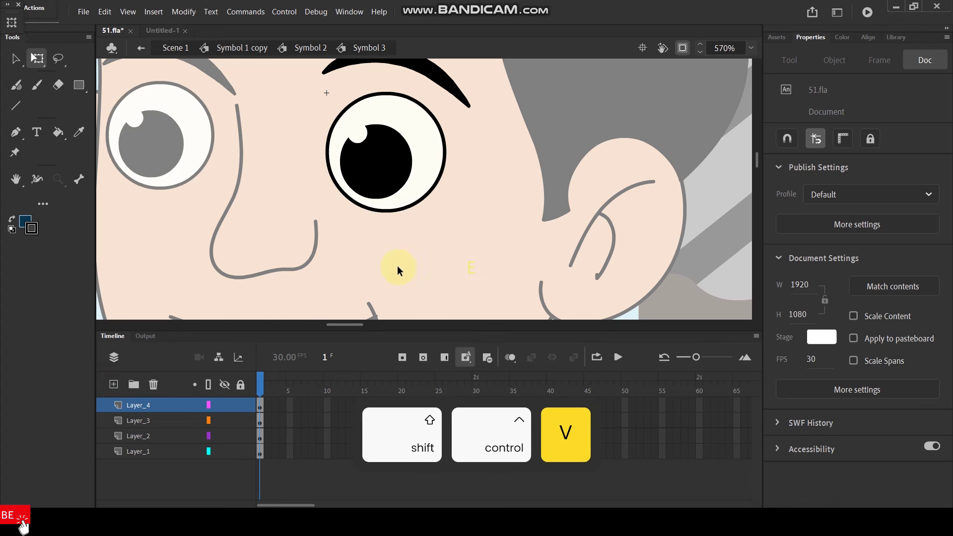
Step: Enlarge the timeline area and insert keyframes at frame 3 on all four eye layers
{"action": "left_click_drag", "start_coordinate": [411, 330], "coordinate": [413, 303]}
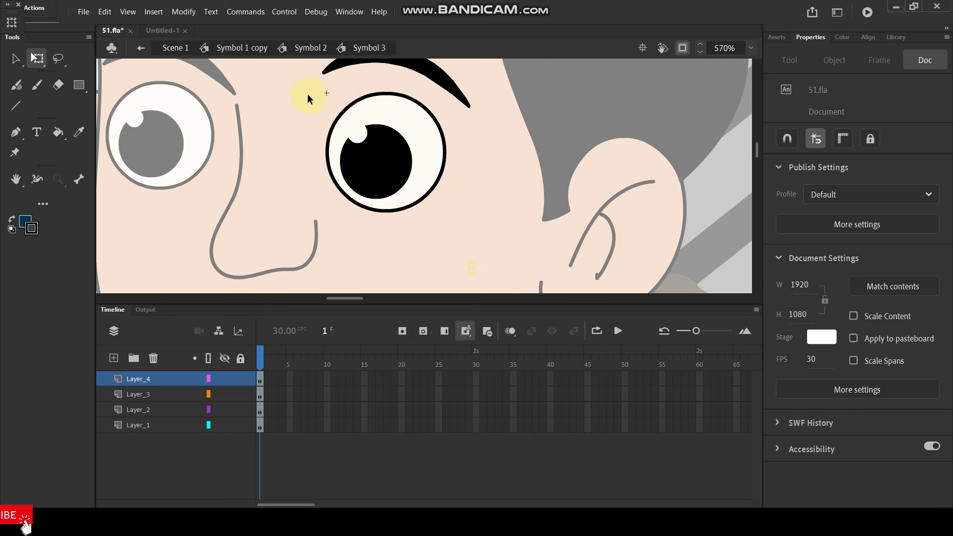
{"action": "left_click", "coordinate": [16, 106]}
{"action": "left_click_drag", "start_coordinate": [274, 378], "coordinate": [276, 425]}
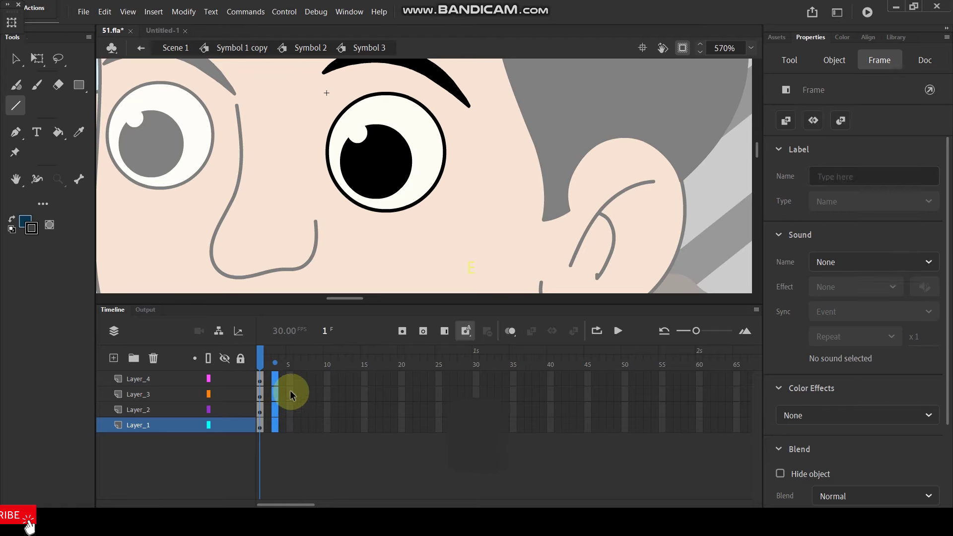
{"action": "key", "text": "F6"}
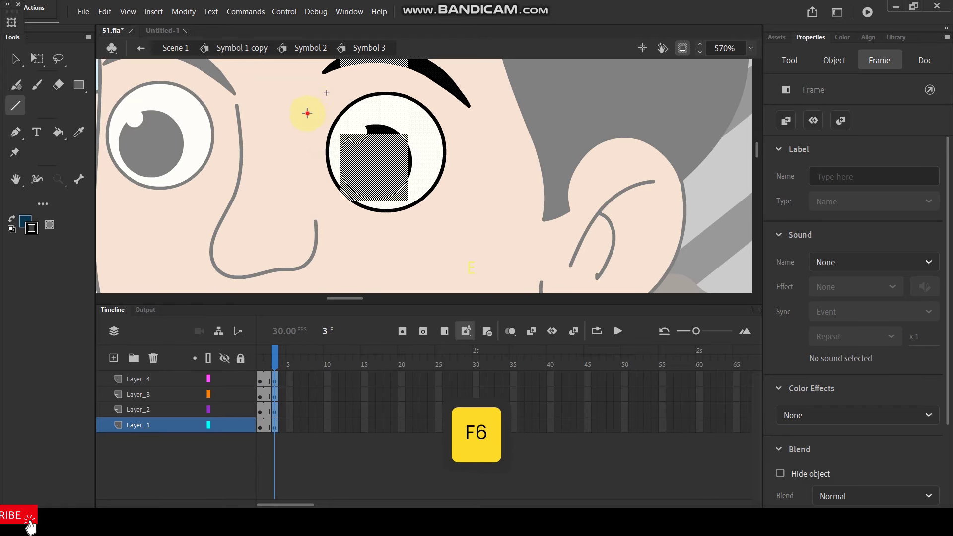
{"action": "left_click_drag", "start_coordinate": [307, 113], "coordinate": [445, 121]}
{"action": "left_click", "coordinate": [442, 130]}
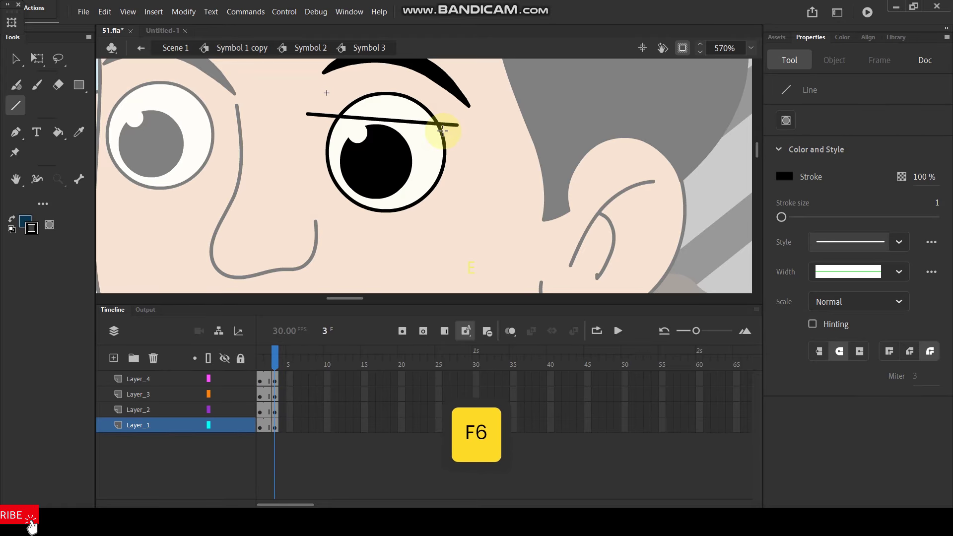
{"action": "key", "text": "ctrl+z"}
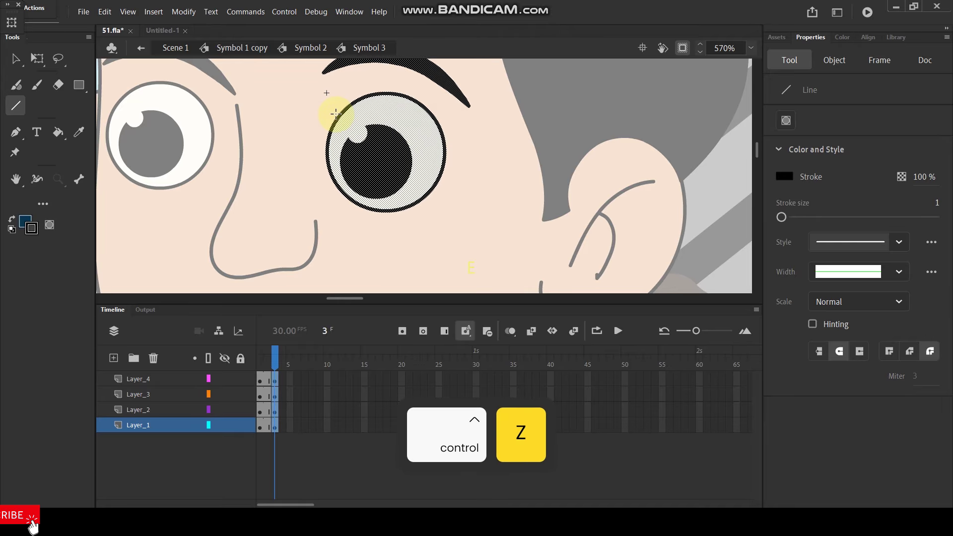
Step: Lock Layer_1 to Layer_3 and draw an eyelid line about 35 px wide across the upper eye on Layer_4 at frame 3
{"action": "left_click", "coordinate": [143, 378]}
{"action": "left_click_drag", "start_coordinate": [240, 394], "coordinate": [240, 425]}
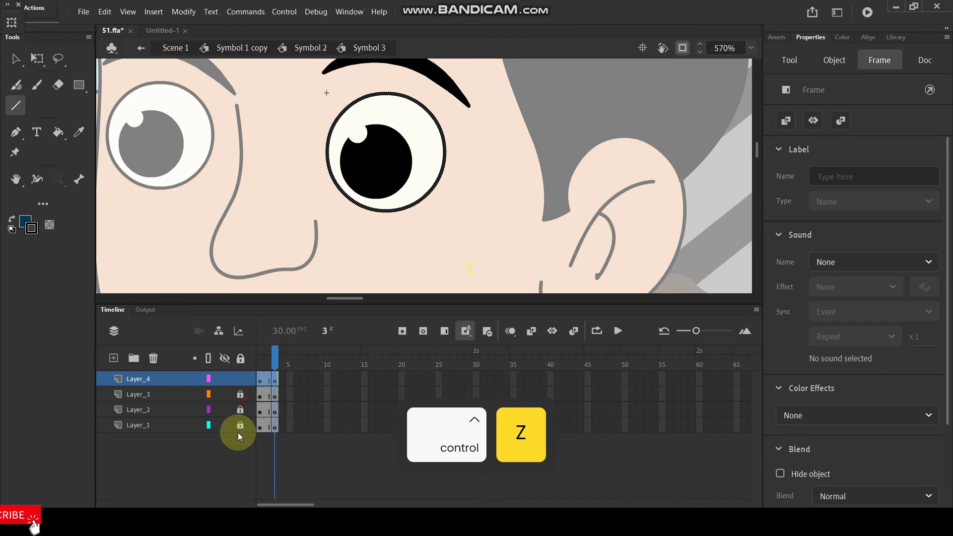
{"action": "mouse_move", "coordinate": [324, 113]}
{"action": "left_mouse_down"}
{"action": "mouse_move", "coordinate": [415, 110]}
{"action": "mouse_move", "coordinate": [449, 122]}
{"action": "left_mouse_up"}
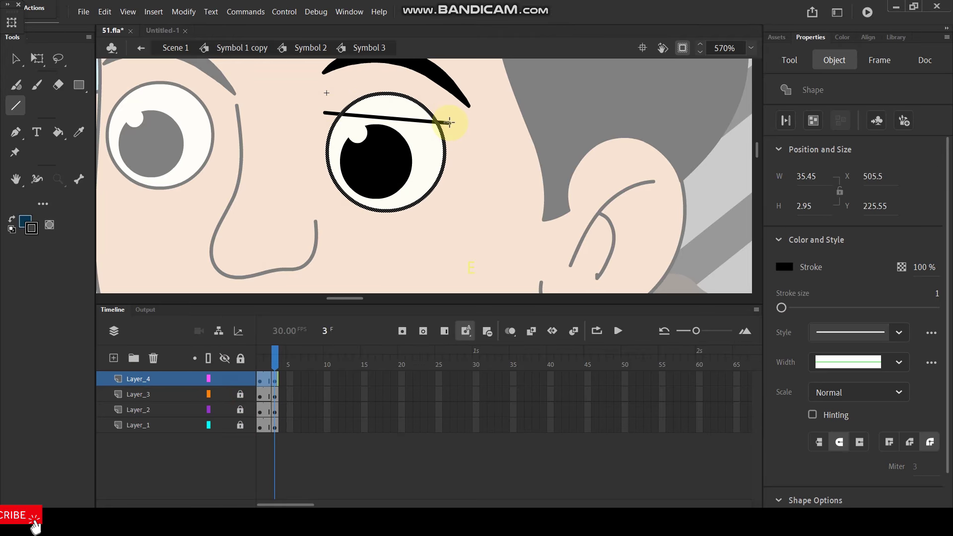
Step: Curve the eyelid line slightly upward and delete both ends that extend beyond the eye outline
{"action": "key", "text": "v"}
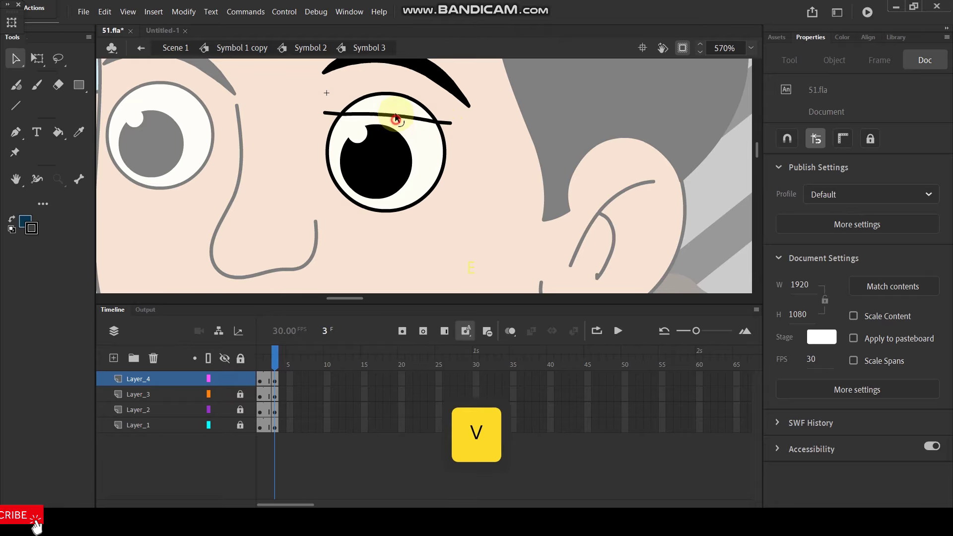
{"action": "left_click", "coordinate": [449, 123]}
{"action": "key", "text": "Delete"}
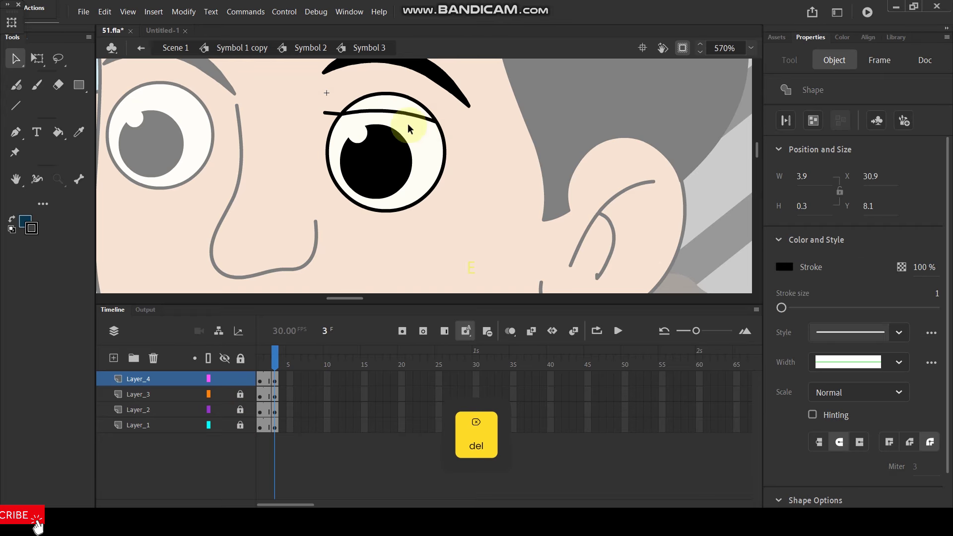
{"action": "left_click", "coordinate": [328, 114]}
{"action": "key", "text": "Delete"}
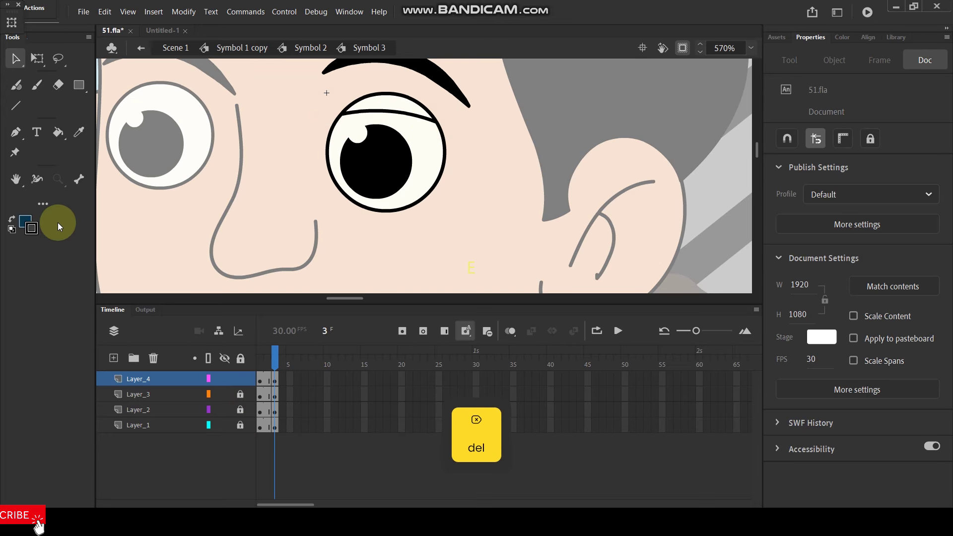
Step: Fill the eyelid area above the line at frame 3 with yellow #FFCC00
{"action": "left_click", "coordinate": [25, 223]}
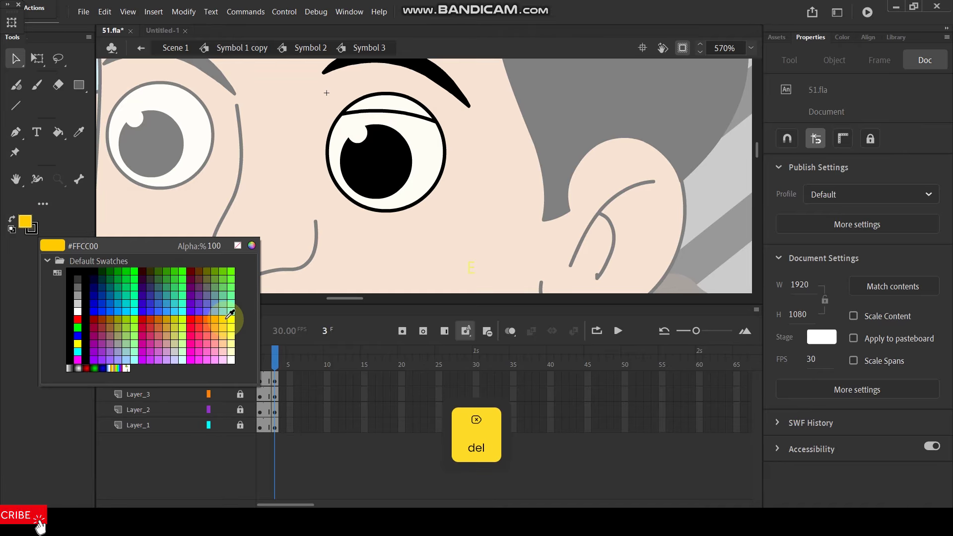
{"action": "left_click", "coordinate": [226, 318]}
{"action": "key", "text": "k"}
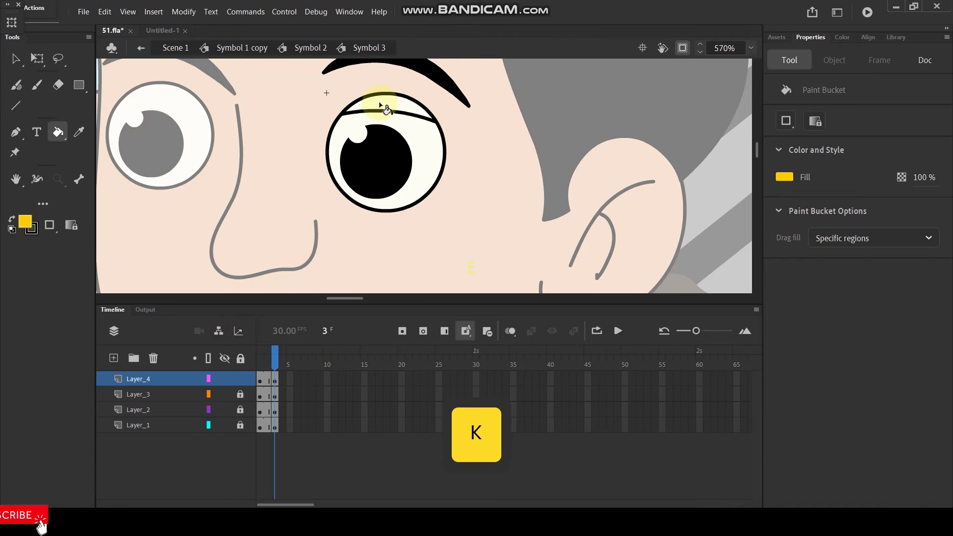
{"action": "left_click", "coordinate": [383, 95]}
Step: Sample the face's skin color in Symbol 2 as the fill color and return to frame 3 of the eye symbol
{"action": "left_click", "coordinate": [311, 48]}
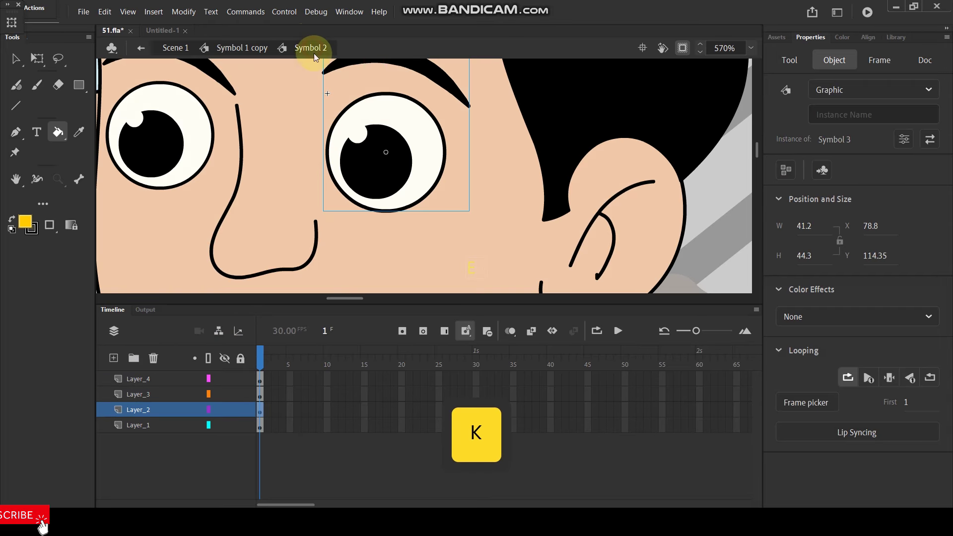
{"action": "key", "text": "i"}
{"action": "left_click", "coordinate": [465, 228]}
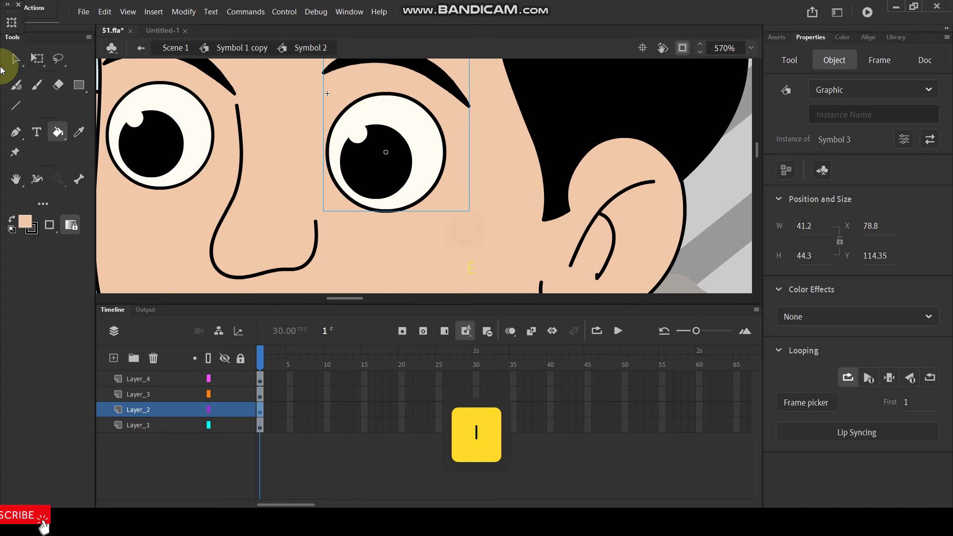
{"action": "left_click", "coordinate": [15, 58]}
{"action": "double_click", "coordinate": [388, 153]}
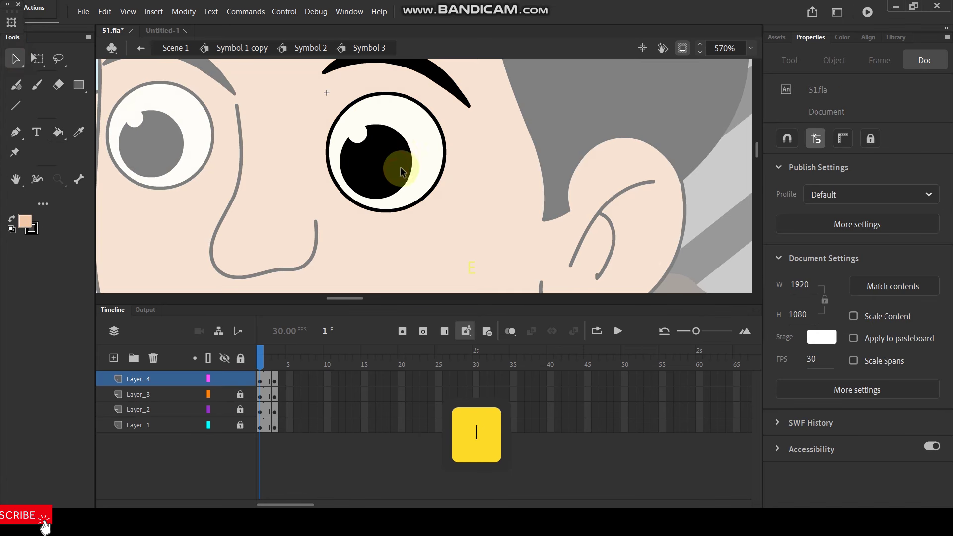
{"action": "left_click", "coordinate": [268, 361]}
{"action": "left_click", "coordinate": [275, 361]}
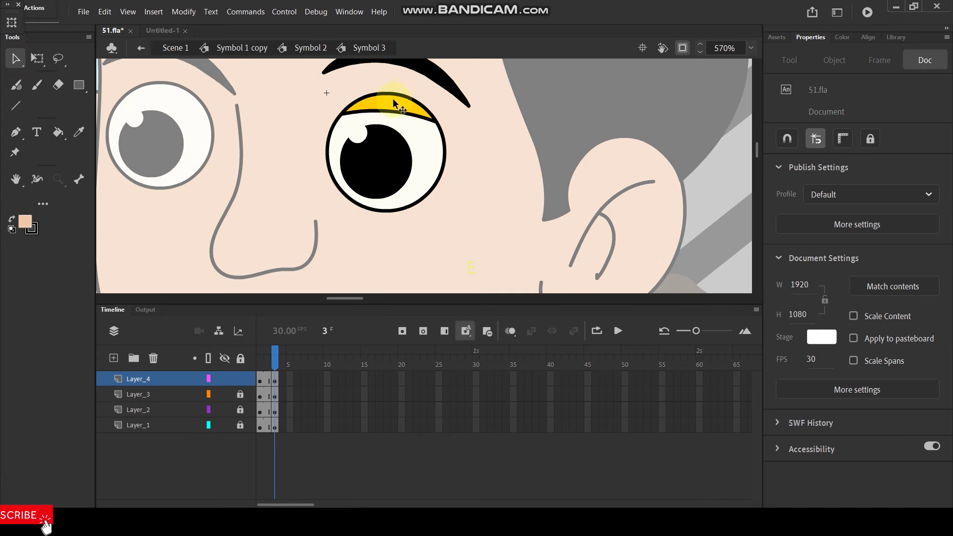
Step: Darken the sampled fill color to #DEB290 and fill the eyelid area at frame 3 with it
{"action": "left_click", "coordinate": [25, 222]}
{"action": "left_click", "coordinate": [251, 245]}
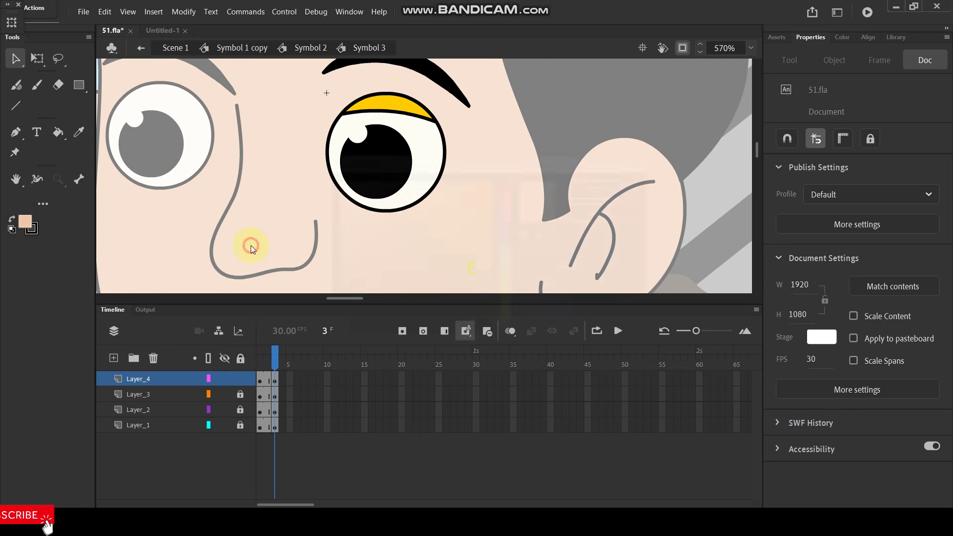
{"action": "left_click", "coordinate": [388, 198]}
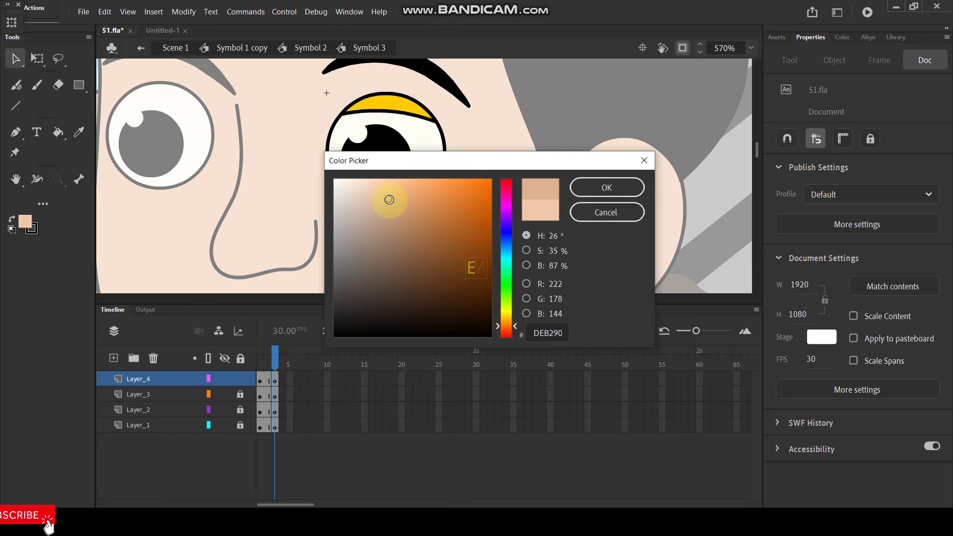
{"action": "left_click", "coordinate": [606, 187]}
{"action": "key", "text": "k"}
{"action": "left_click", "coordinate": [390, 102]}
{"action": "left_click", "coordinate": [16, 59]}
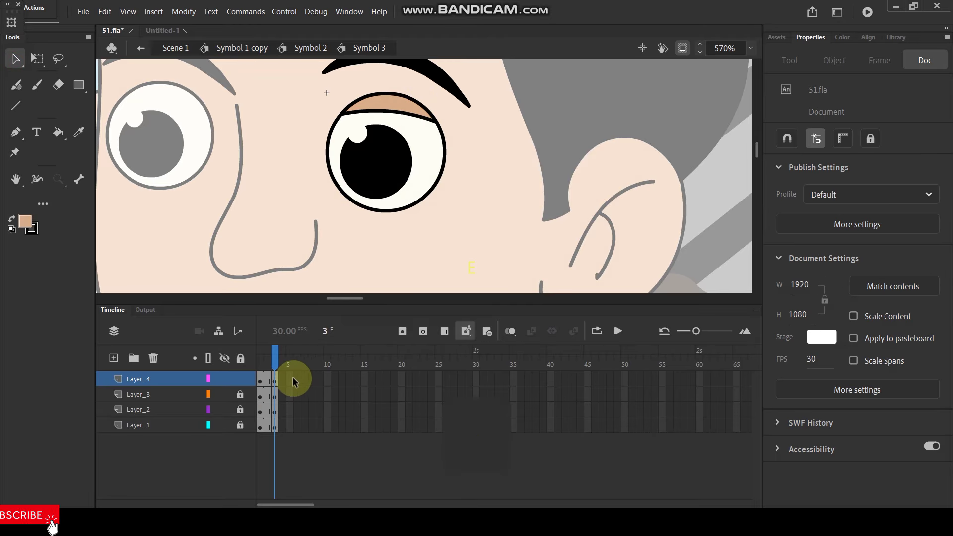
Step: Insert keyframes at frame 5 on all four eye layers
{"action": "left_click_drag", "start_coordinate": [294, 381], "coordinate": [293, 432]}
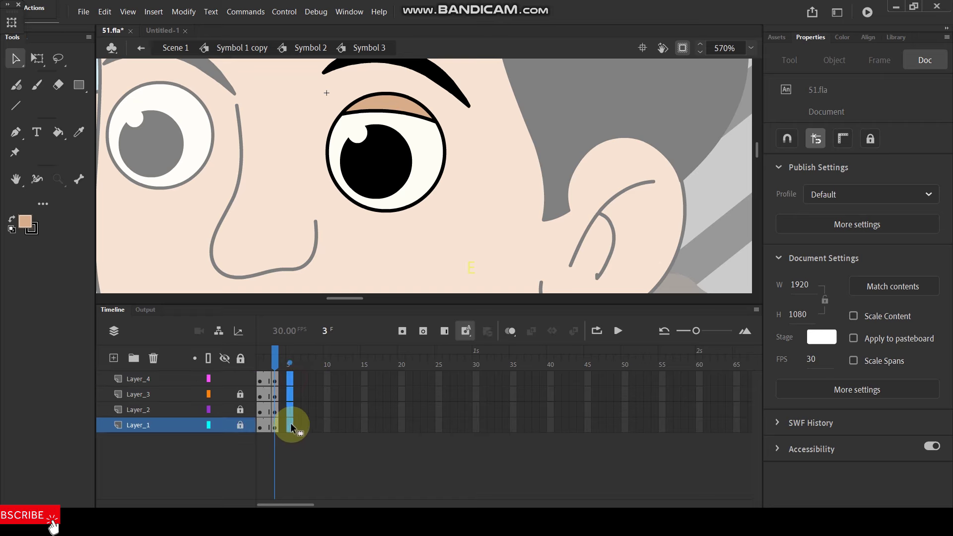
{"action": "key", "text": "F6"}
{"action": "left_click", "coordinate": [284, 152]}
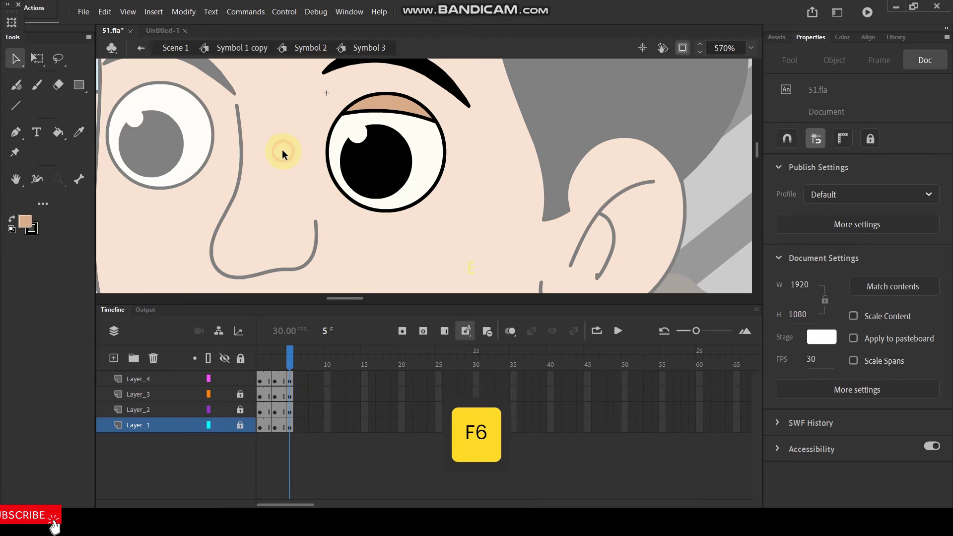
Step: Draw a slightly upward-curved eyelid line about 42 px wide across the middle of the eye on Layer_4 at frame 5
{"action": "key", "text": "n"}
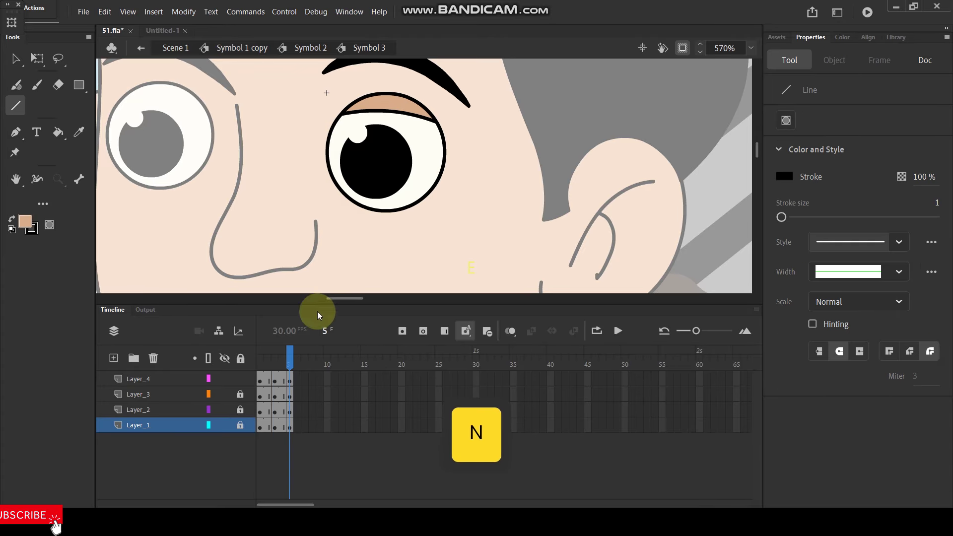
{"action": "left_click", "coordinate": [174, 378]}
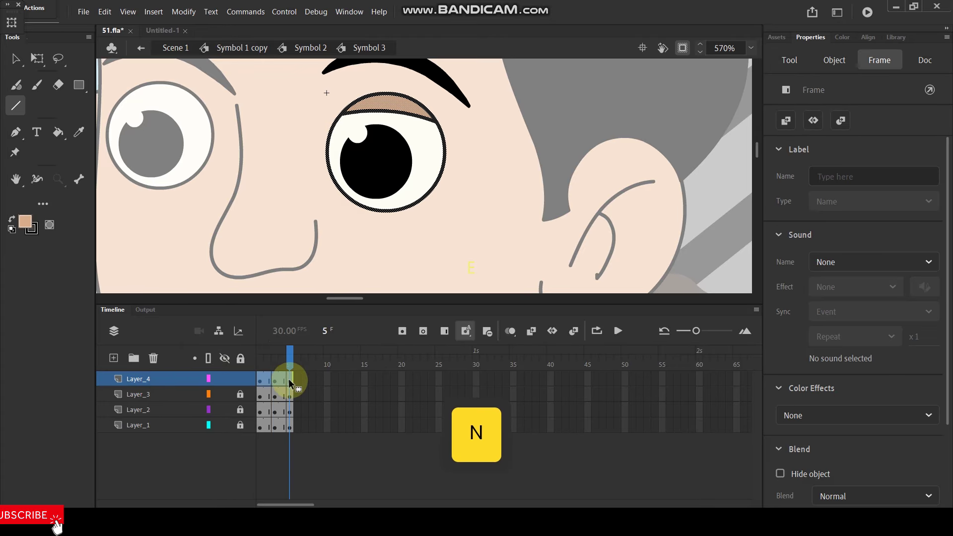
{"action": "left_click_drag", "start_coordinate": [314, 137], "coordinate": [461, 151]}
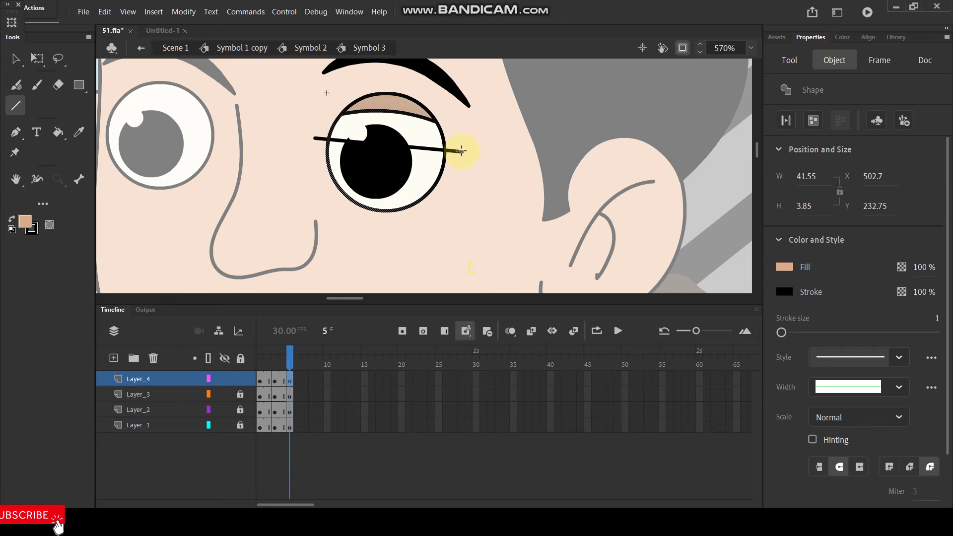
{"action": "left_click", "coordinate": [450, 148]}
{"action": "key", "text": "v"}
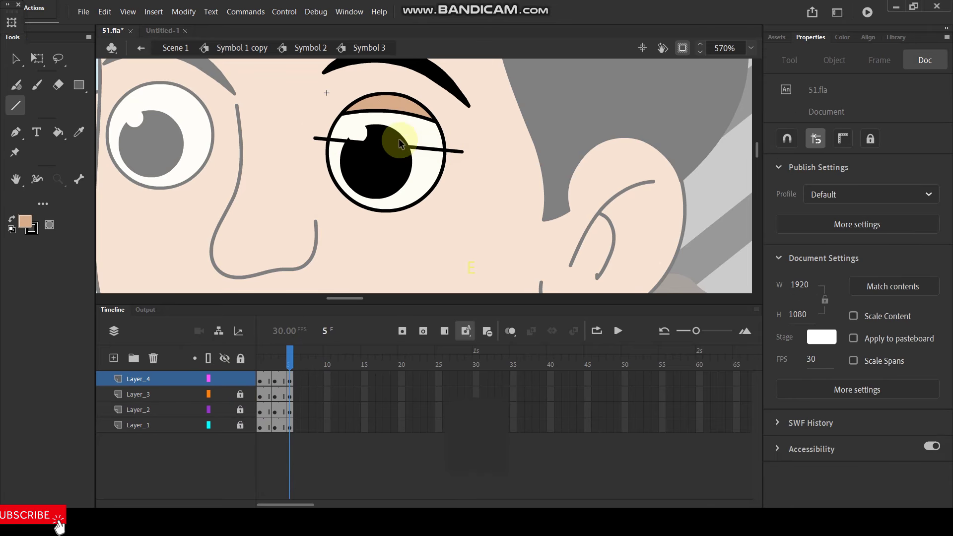
Step: Fill the area down to the frame 5 eyelid line with the lid color and delete the old upper line and both overhanging ends
{"action": "key", "text": "k"}
{"action": "left_click", "coordinate": [397, 131]}
{"action": "left_click", "coordinate": [14, 58]}
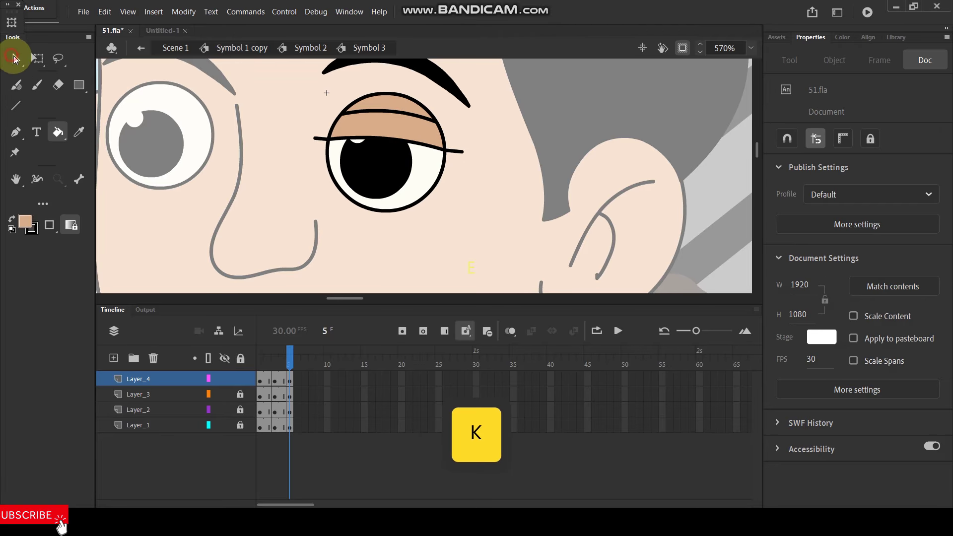
{"action": "left_click", "coordinate": [381, 113]}
{"action": "key", "text": "Delete"}
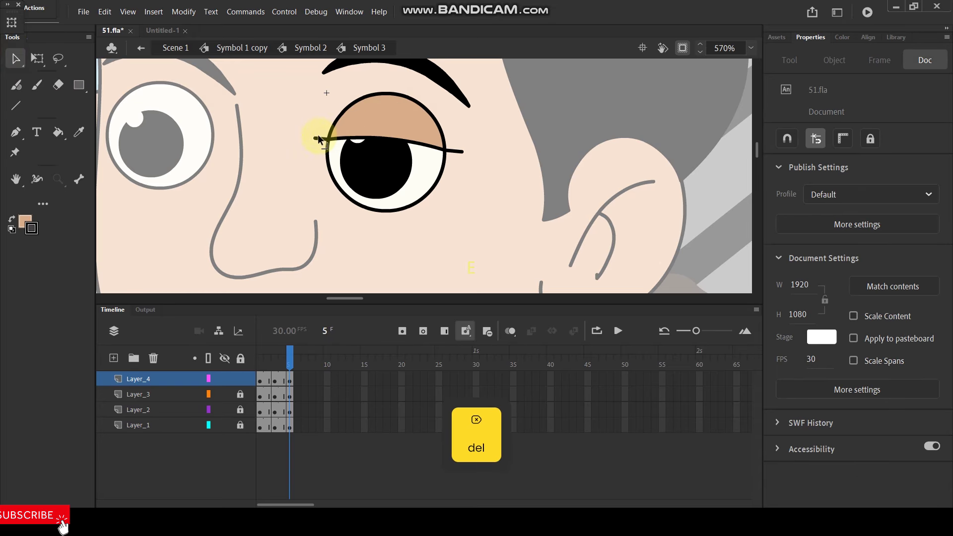
{"action": "key", "text": "Delete"}
{"action": "key", "text": "Delete"}
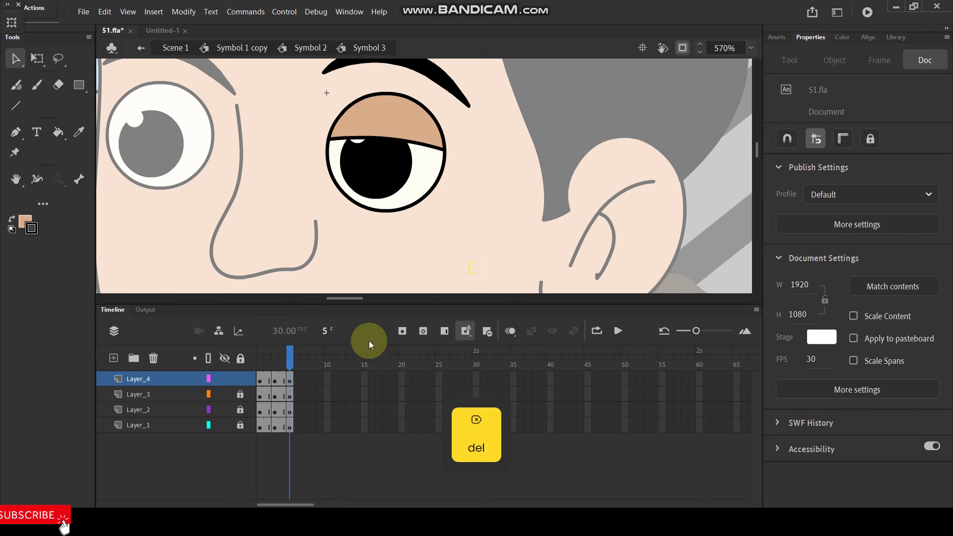
Step: Insert keyframes at frame 7 on all four eye layers
{"action": "left_click_drag", "start_coordinate": [307, 383], "coordinate": [308, 425]}
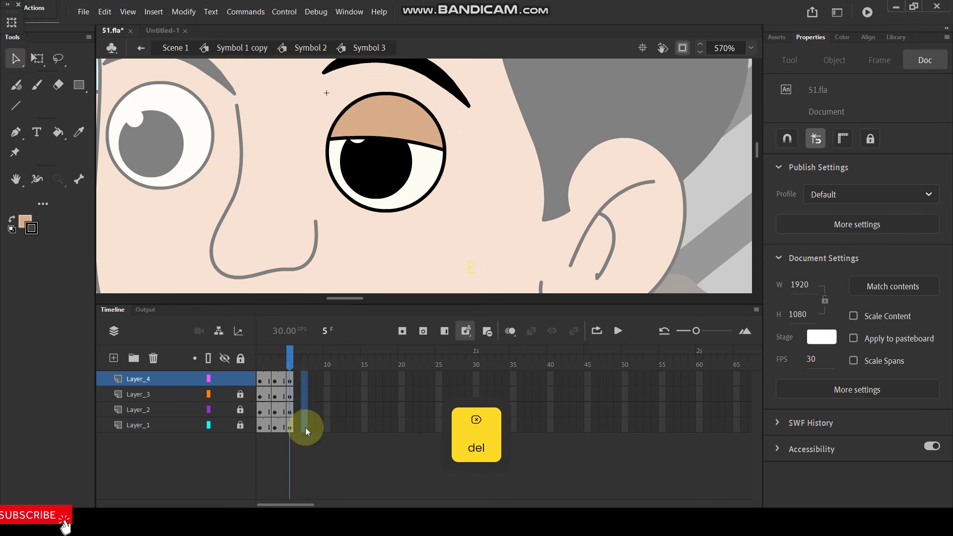
{"action": "key", "text": "F6"}
{"action": "left_click", "coordinate": [402, 253]}
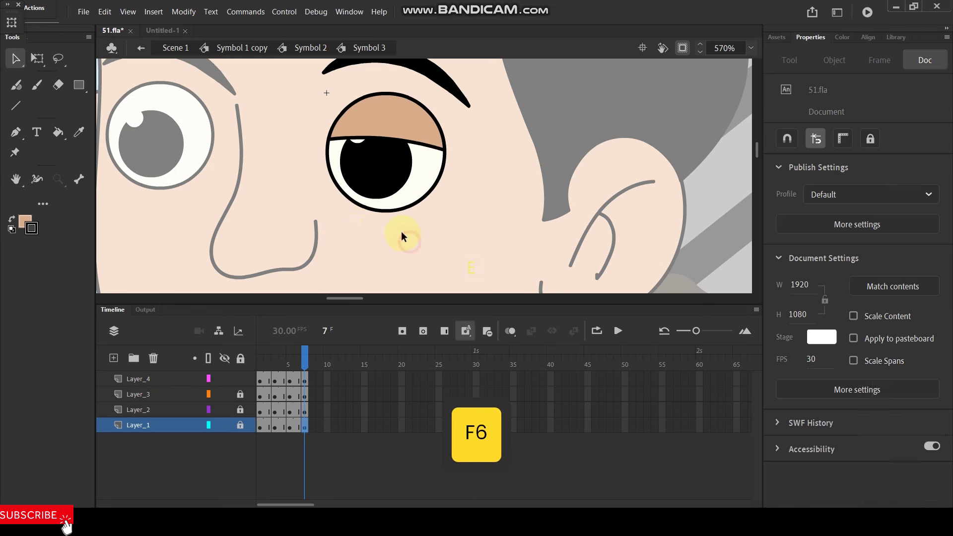
Step: Draw an eyelid line across the lower part of the eye on Layer_4 at frame 7 and curve it slightly upward
{"action": "key", "text": "n"}
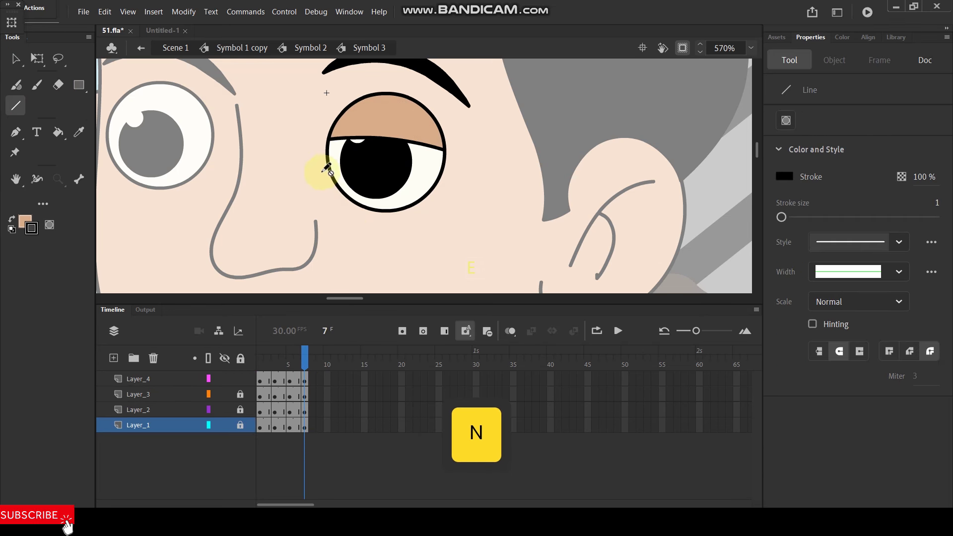
{"action": "left_click", "coordinate": [306, 379]}
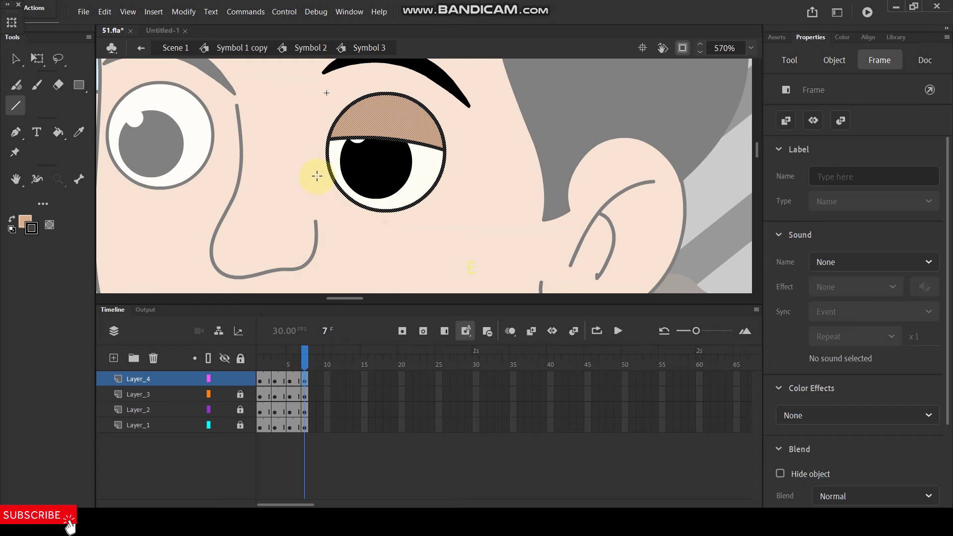
{"action": "left_click_drag", "start_coordinate": [316, 170], "coordinate": [320, 170]}
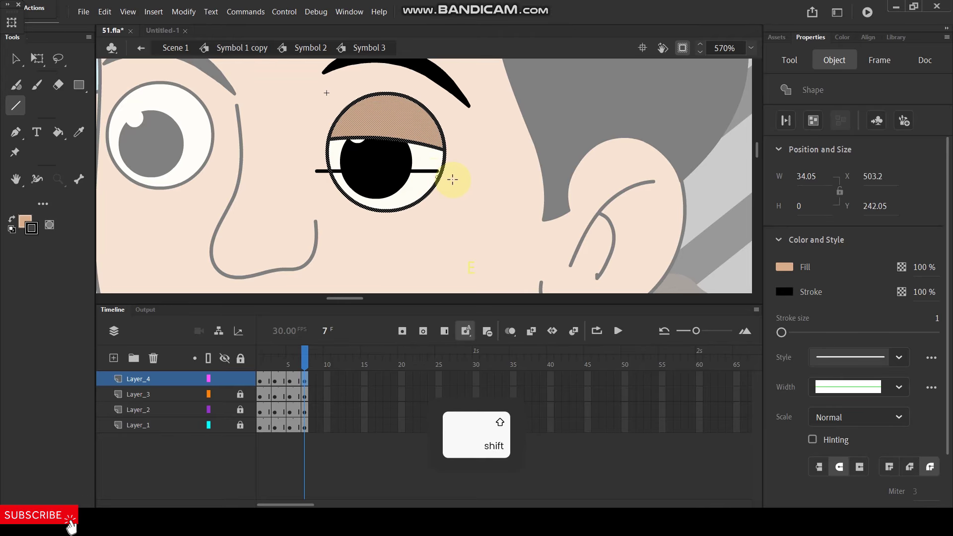
{"action": "left_click_drag", "start_coordinate": [453, 180], "coordinate": [455, 180]}
{"action": "key", "text": "v"}
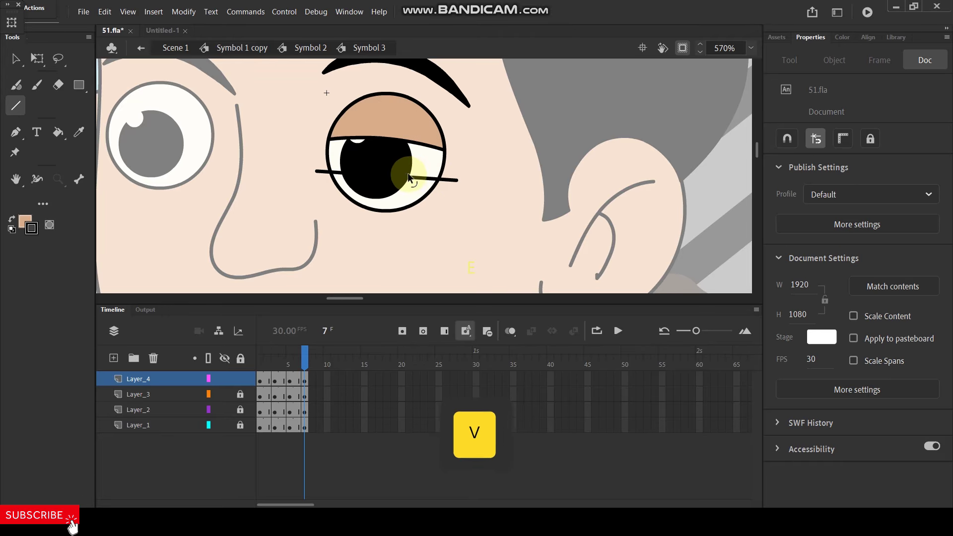
Step: Fill the area above the lower eyelid line at frame 7 with the lid color and delete the previous line and both overhanging ends
{"action": "key", "text": "k"}
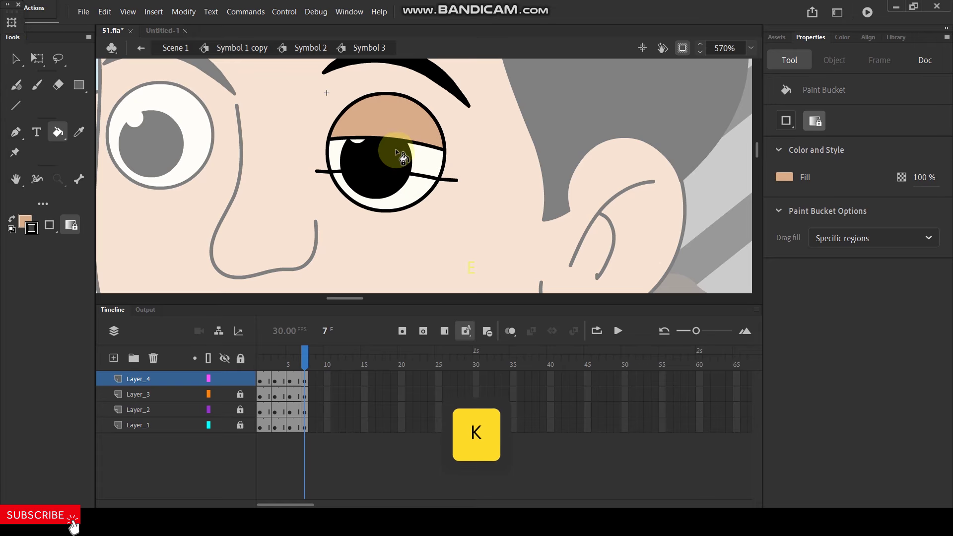
{"action": "left_click", "coordinate": [392, 156]}
{"action": "left_click", "coordinate": [16, 58]}
{"action": "left_click", "coordinate": [368, 141]}
{"action": "key", "text": "Delete"}
{"action": "left_click", "coordinate": [456, 179]}
{"action": "key", "text": "Delete"}
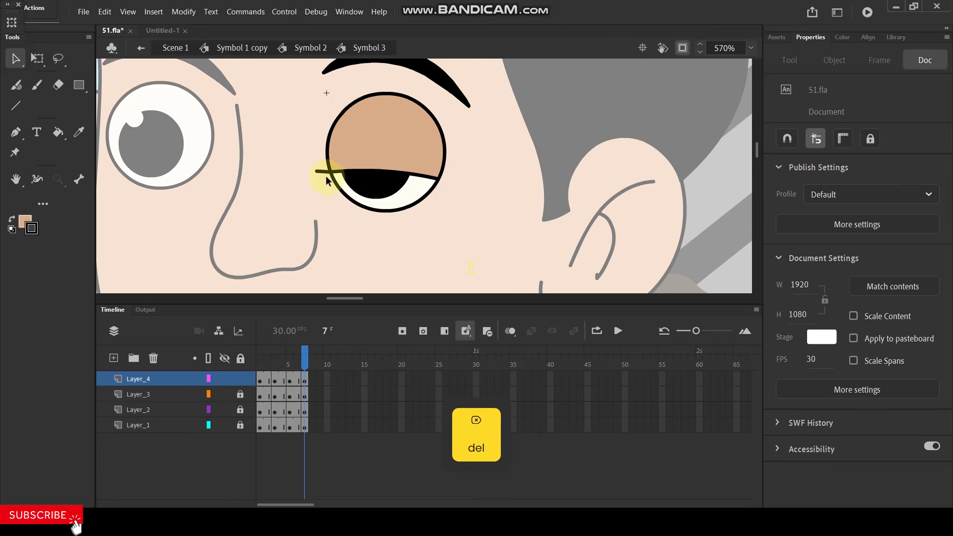
{"action": "left_click", "coordinate": [322, 171]}
{"action": "key", "text": "Delete"}
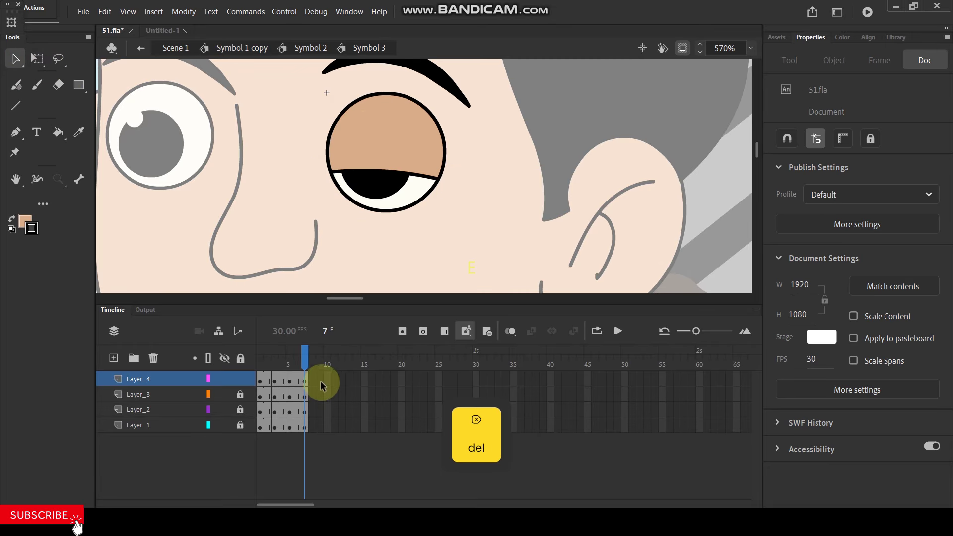
Step: Insert keyframes at frame 9 on all four eye layers
{"action": "left_click_drag", "start_coordinate": [322, 385], "coordinate": [321, 418]}
{"action": "key", "text": "F6"}
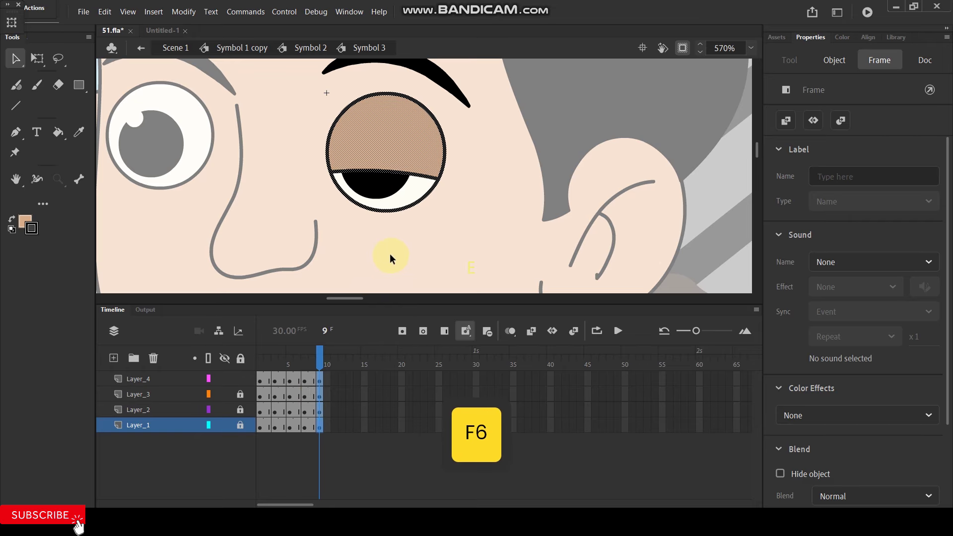
{"action": "left_click", "coordinate": [391, 258]}
Step: Close the eye on Layer_4 at frame 9 by filling the remaining open area with the lid color and deleting the eyelid line
{"action": "left_click", "coordinate": [319, 379]}
{"action": "left_click", "coordinate": [410, 268]}
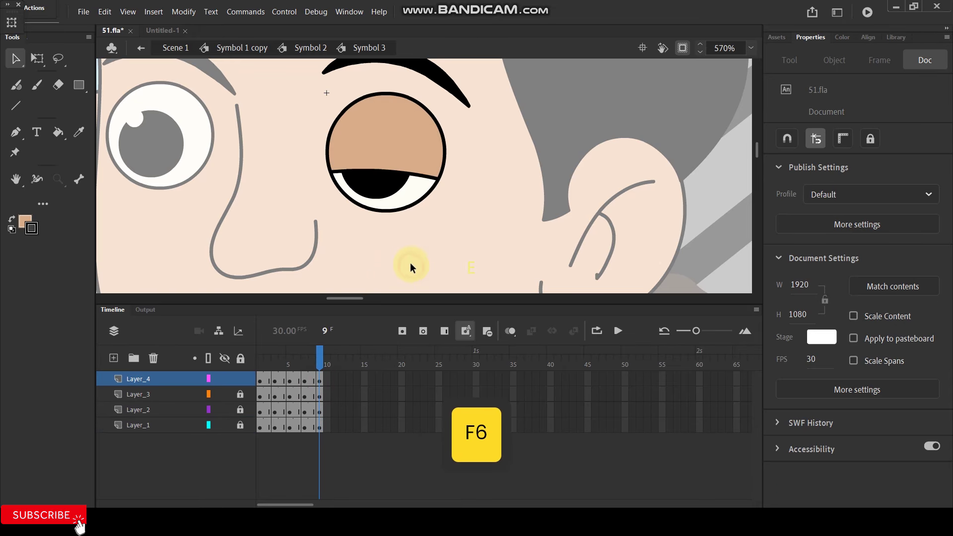
{"action": "key", "text": "k"}
{"action": "left_click", "coordinate": [390, 181]}
{"action": "left_click", "coordinate": [392, 201]}
{"action": "left_click", "coordinate": [15, 59]}
{"action": "left_click", "coordinate": [364, 173]}
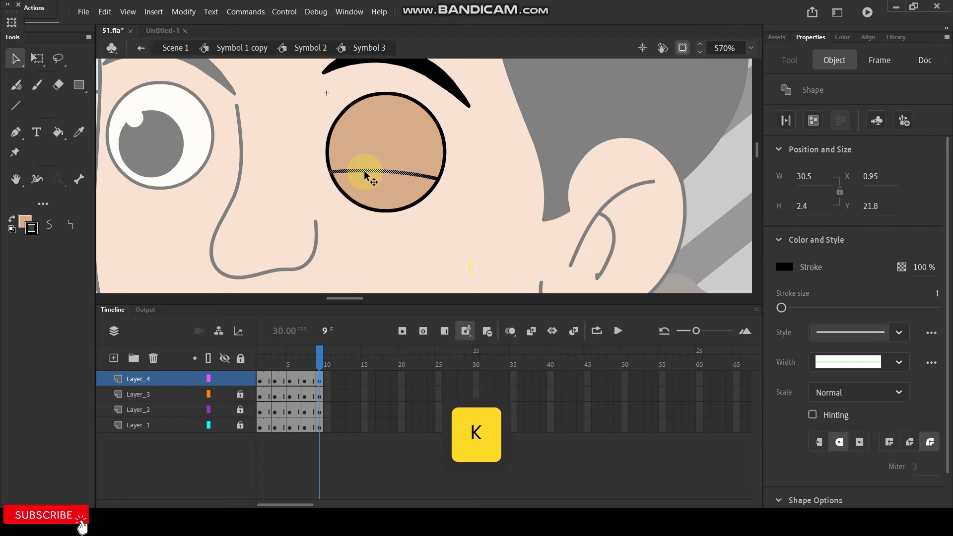
{"action": "key", "text": "Delete"}
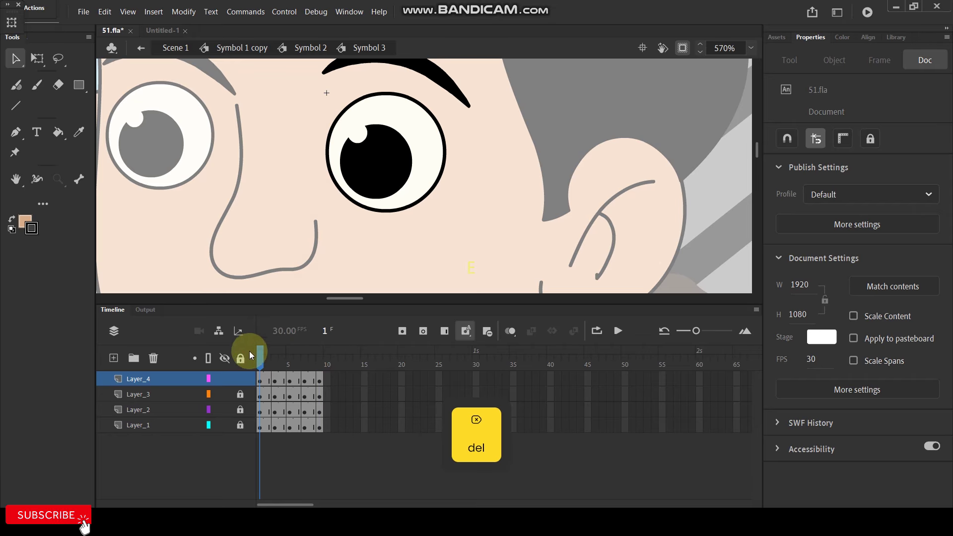
Step: Unlock Layer_3 and lower the eyebrow to Y -10.5 at frame 3, copying that keyframe to frame 5
{"action": "left_click", "coordinate": [276, 361]}
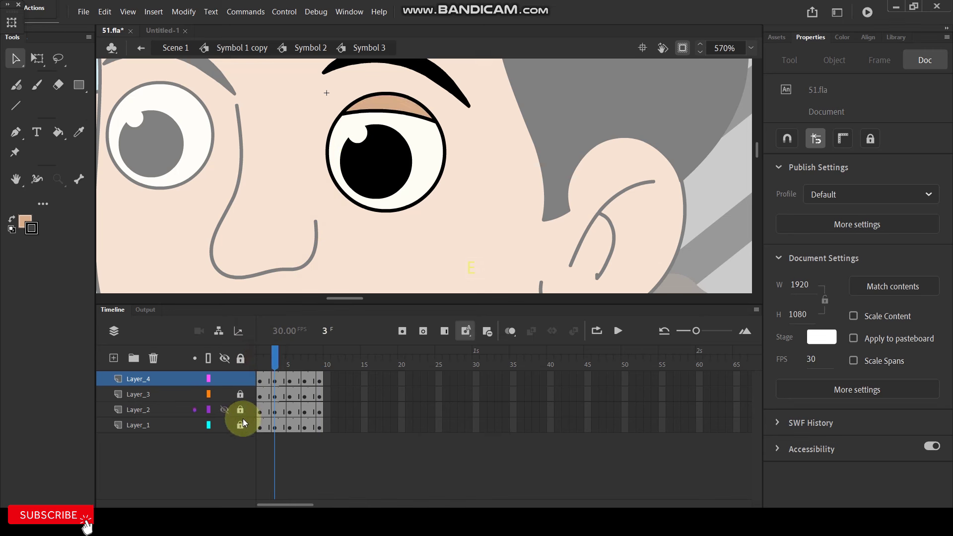
{"action": "left_click", "coordinate": [179, 394]}
{"action": "left_click", "coordinate": [485, 171]}
{"action": "left_click", "coordinate": [466, 125]}
{"action": "left_click", "coordinate": [438, 77]}
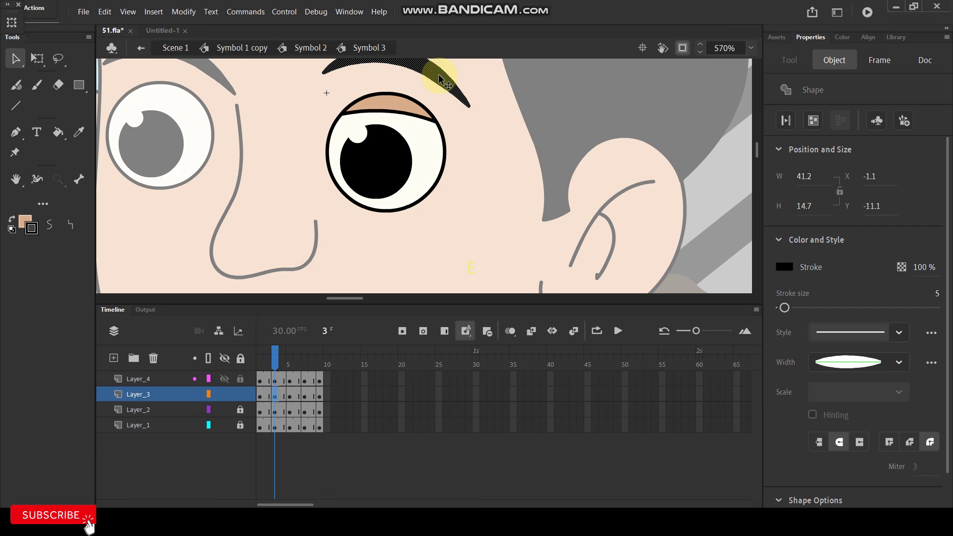
{"action": "key", "text": "Down"}
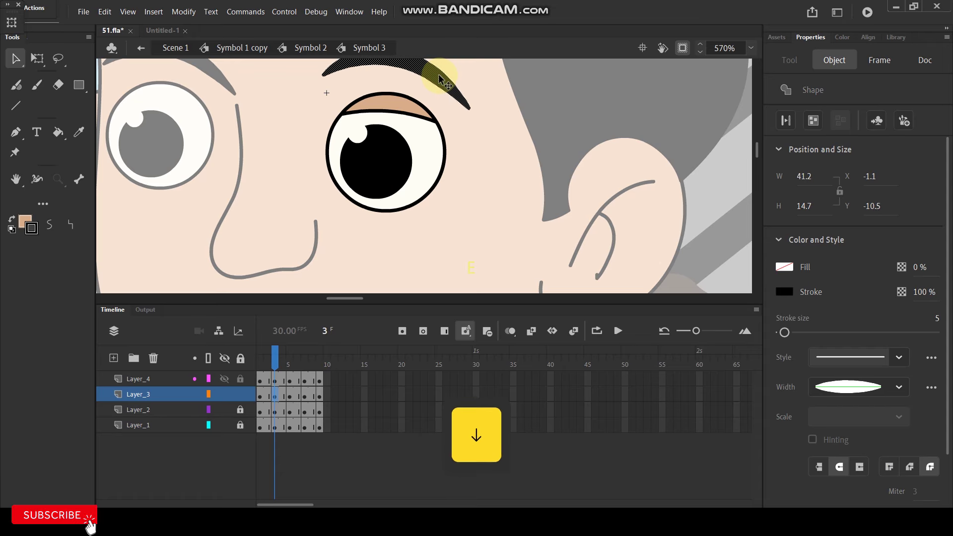
{"action": "left_click_drag", "start_coordinate": [273, 400], "coordinate": [291, 397]}
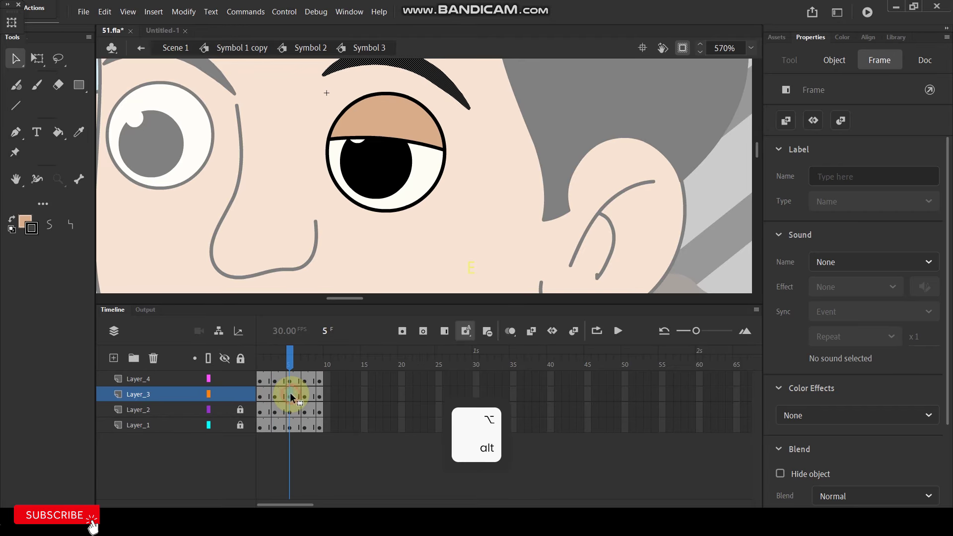
Step: Lower the eyebrow at frame 5, copy its keyframe onward to frames 7 and 9, lowering it further at each, and play the result
{"action": "key", "text": "Down"}
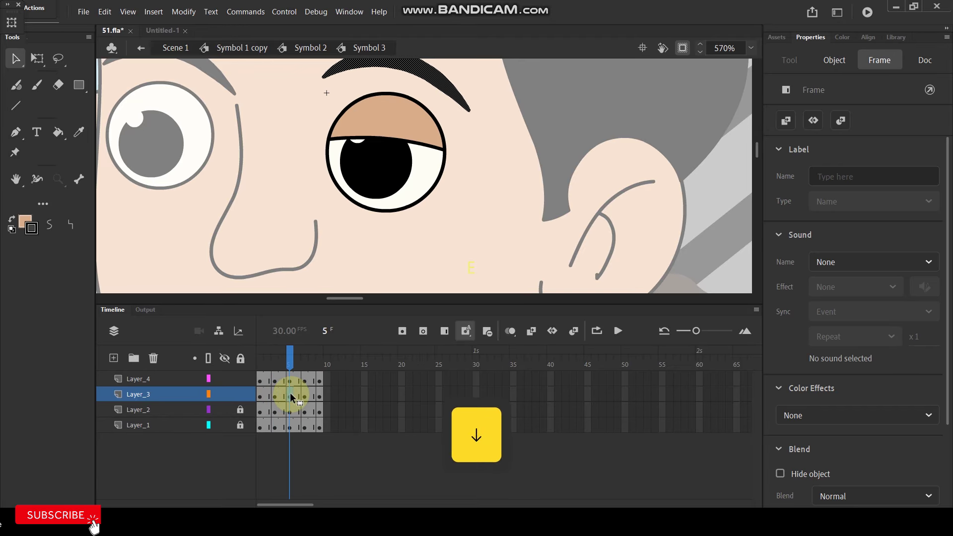
{"action": "mouse_move", "coordinate": [291, 397]}
{"action": "left_mouse_down"}
{"action": "mouse_move", "coordinate": [314, 397]}
{"action": "mouse_move", "coordinate": [305, 396]}
{"action": "left_mouse_up"}
{"action": "key", "text": "Down"}
{"action": "key", "text": "Down"}
{"action": "key", "text": "Down"}
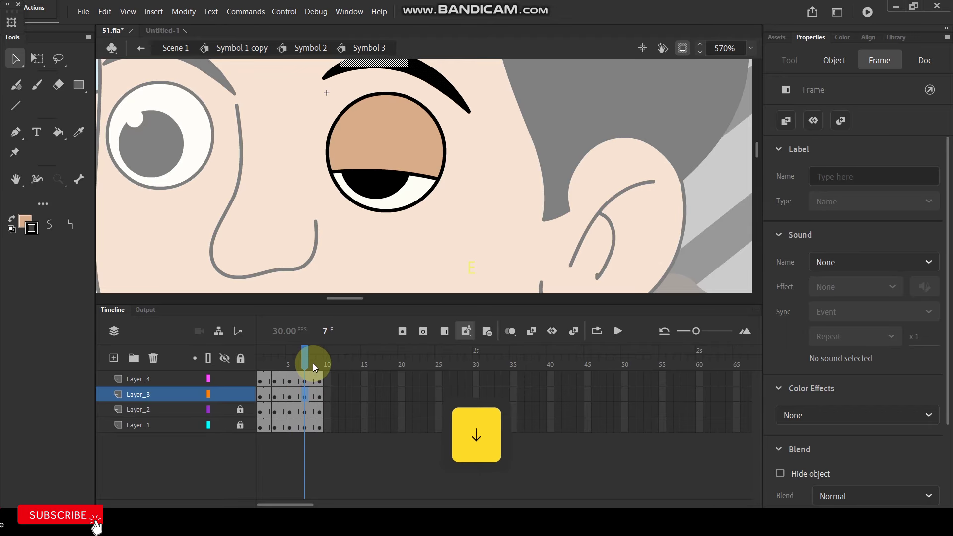
{"action": "left_click_drag", "start_coordinate": [305, 397], "coordinate": [323, 397]}
{"action": "key", "text": "Down"}
{"action": "key", "text": "Down"}
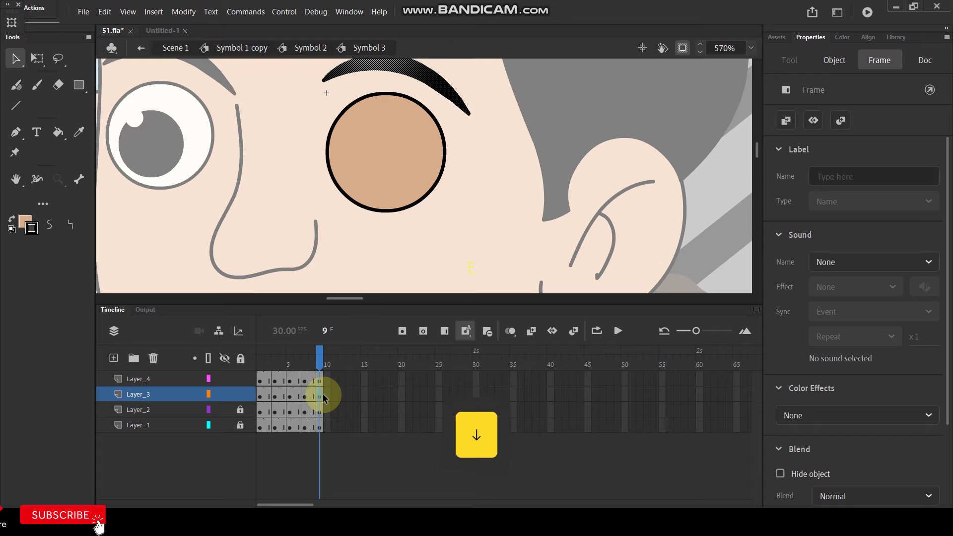
{"action": "key", "text": "Return"}
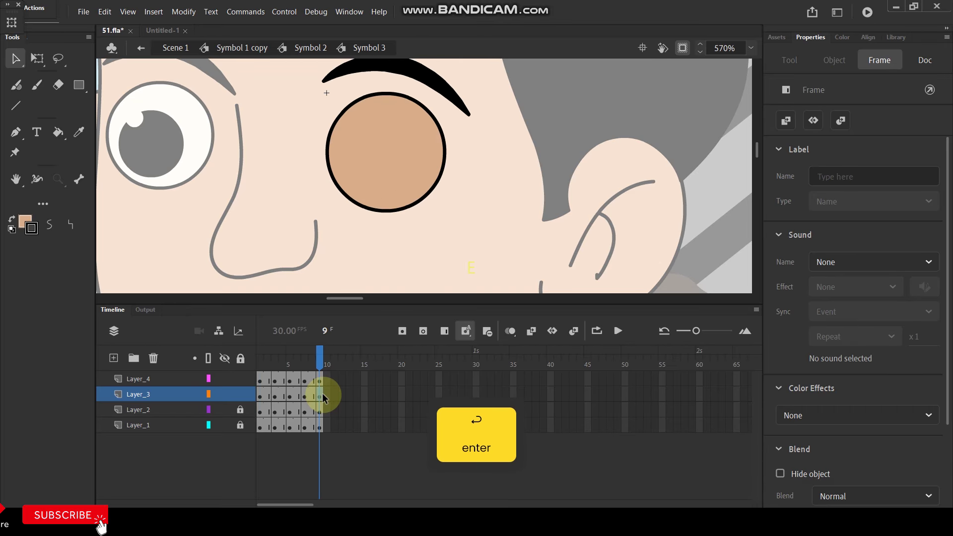
Step: Duplicate frames 1 to 9 of all four eye layers so the copy starts at frame 15
{"action": "left_click_drag", "start_coordinate": [320, 385], "coordinate": [238, 436]}
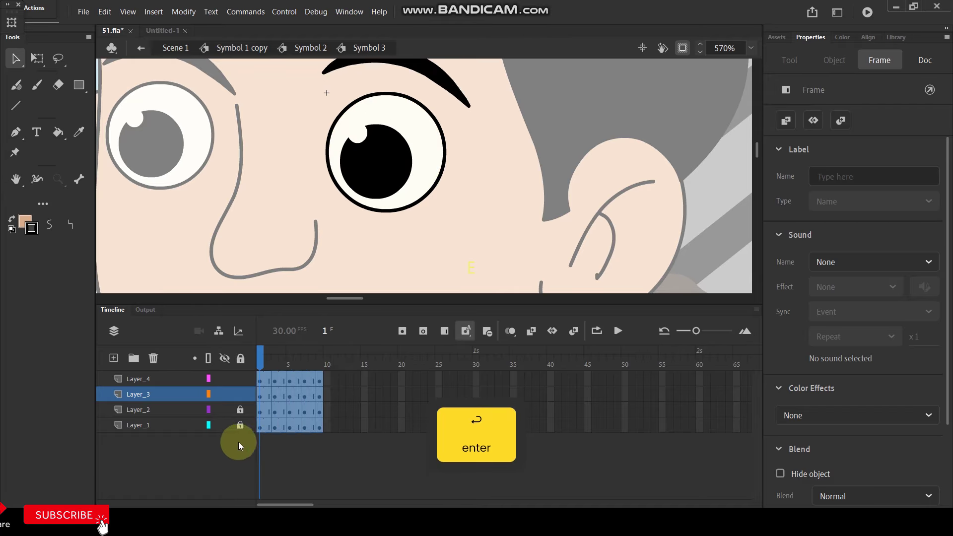
{"action": "key", "text": "alt"}
{"action": "left_click_drag", "start_coordinate": [259, 383], "coordinate": [364, 385]}
{"action": "left_click", "coordinate": [352, 445]}
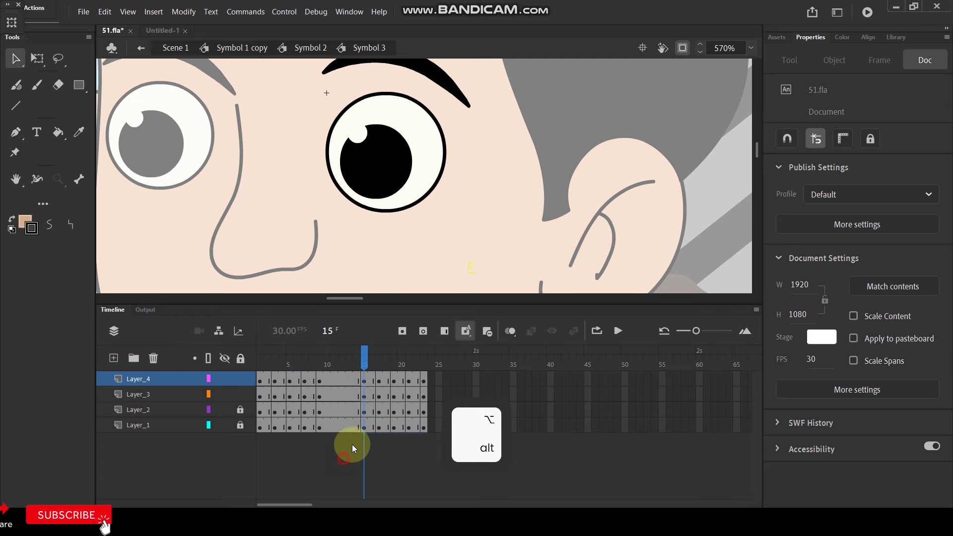
Step: Remove the in-between frames of the copied block on all four layers, leaving consecutive keyframes at frames 15 to 19
{"action": "left_click", "coordinate": [372, 378]}
{"action": "right_click", "coordinate": [371, 424]}
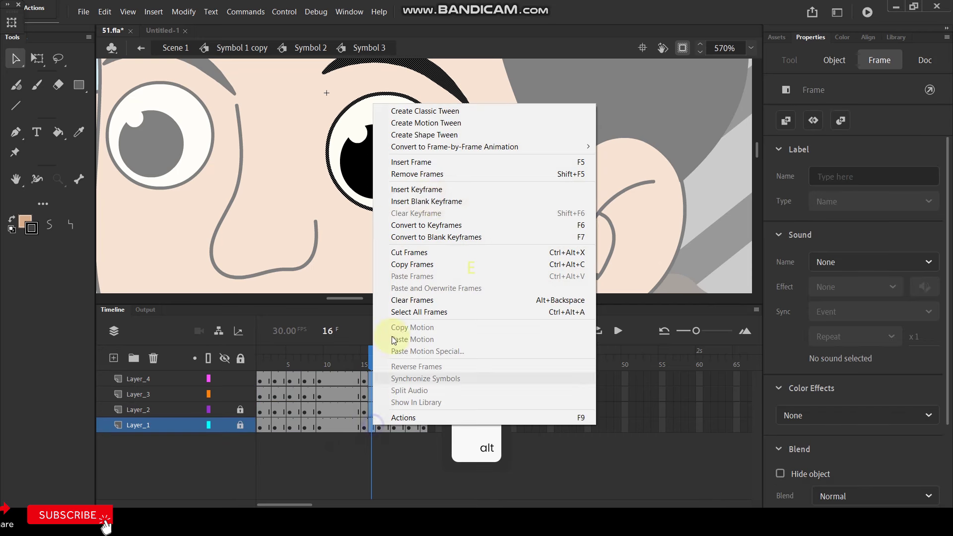
{"action": "left_click", "coordinate": [426, 174]}
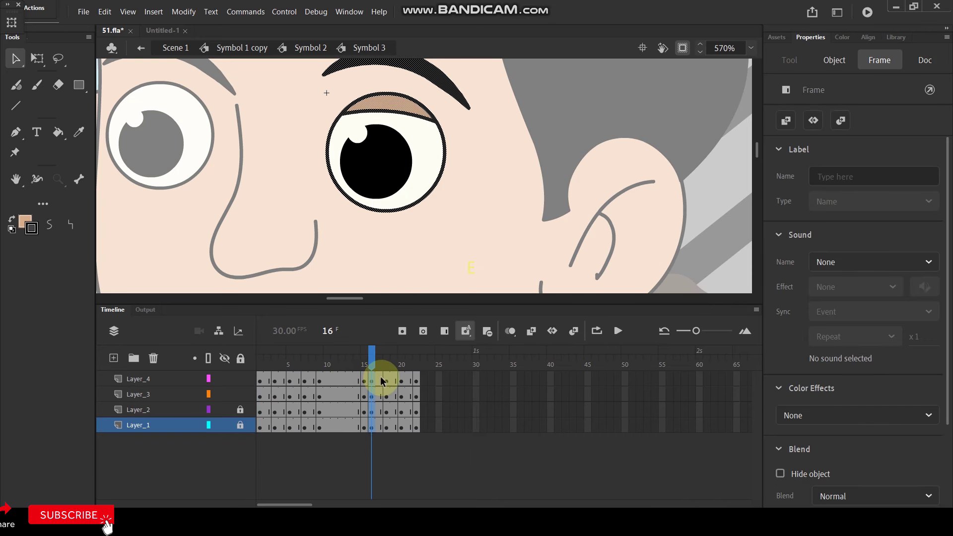
{"action": "left_click", "coordinate": [378, 402]}
{"action": "right_click", "coordinate": [379, 431]}
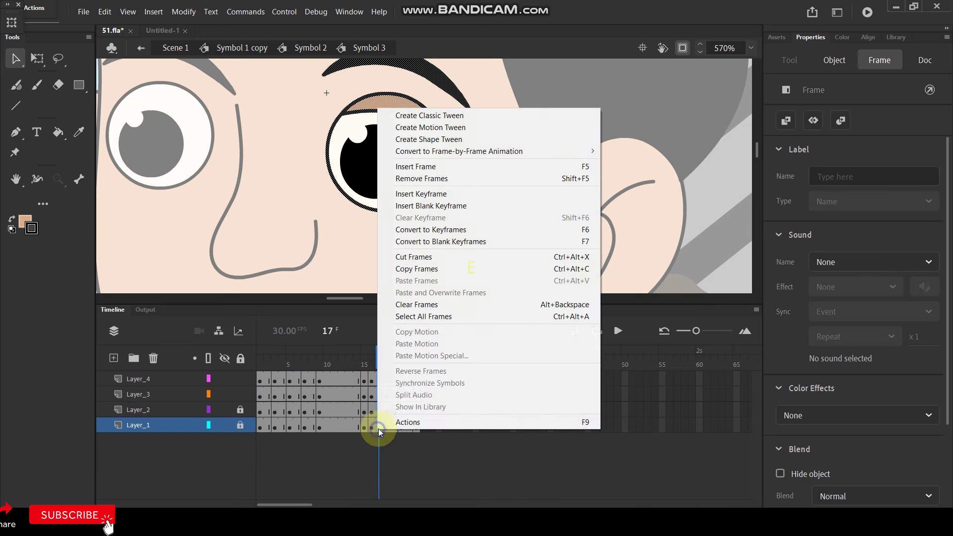
{"action": "left_click", "coordinate": [427, 177]}
{"action": "left_click", "coordinate": [386, 422]}
{"action": "right_click", "coordinate": [386, 423]}
{"action": "left_click", "coordinate": [429, 170]}
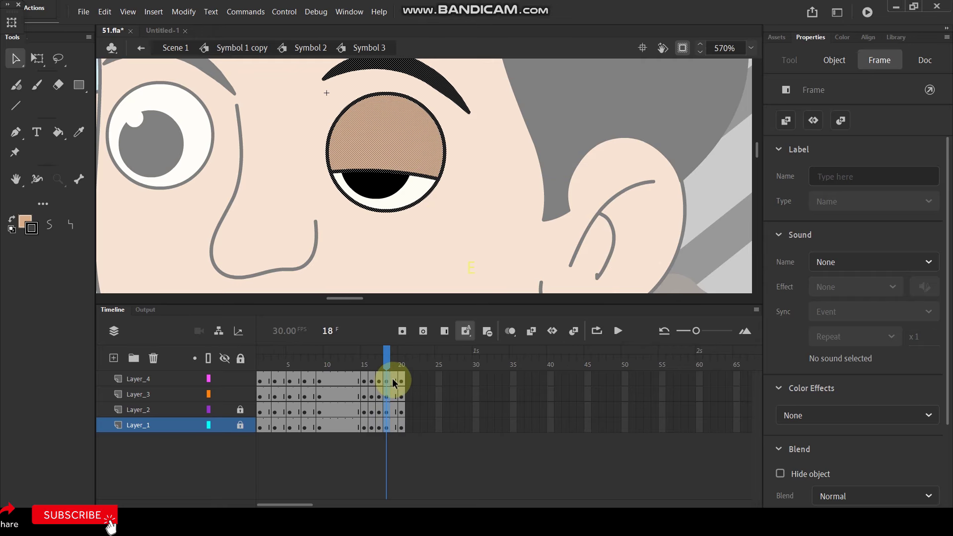
{"action": "left_click", "coordinate": [392, 394]}
{"action": "right_click", "coordinate": [392, 426]}
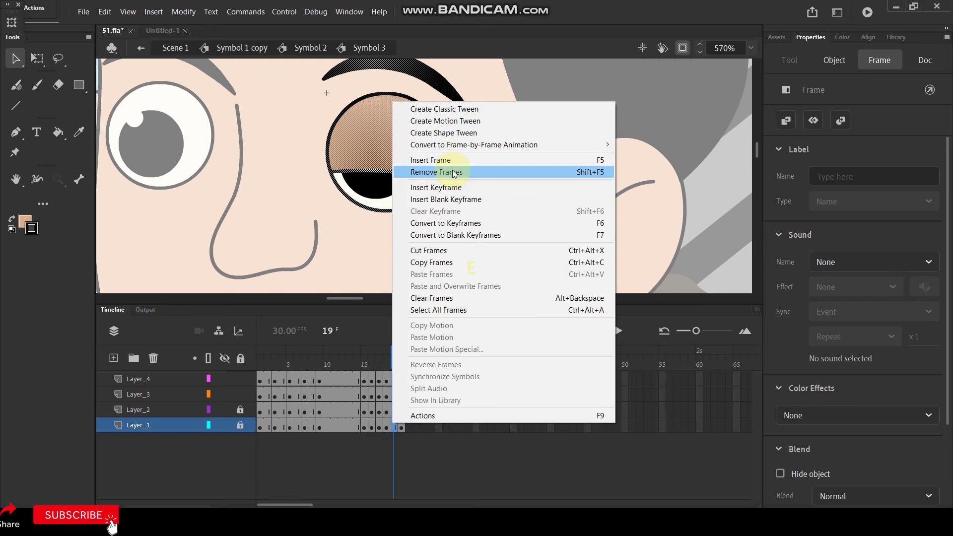
{"action": "left_click", "coordinate": [427, 171]}
{"action": "left_click", "coordinate": [417, 480]}
Step: Reverse frames 15 to 19 on all four layers so the eye reopens
{"action": "left_click_drag", "start_coordinate": [395, 377], "coordinate": [364, 417]}
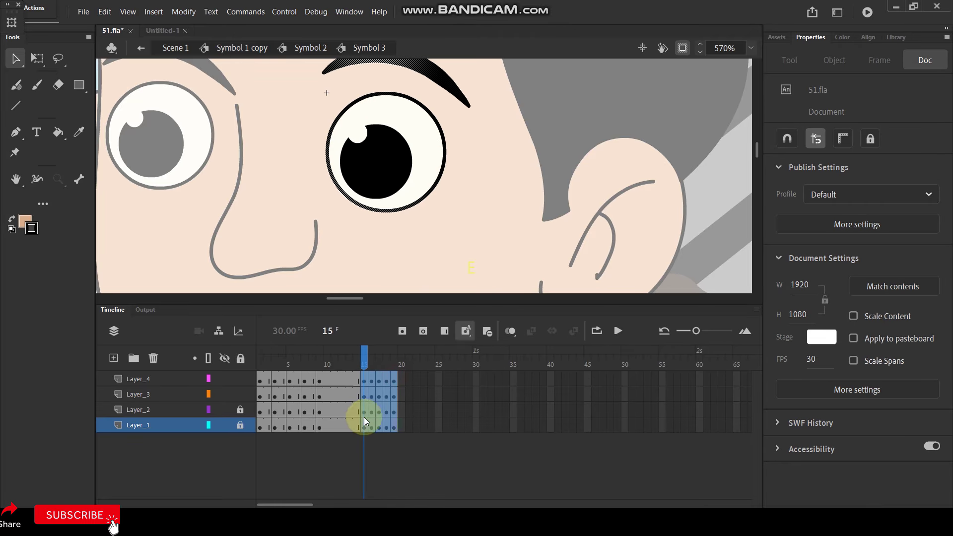
{"action": "right_click", "coordinate": [365, 418]}
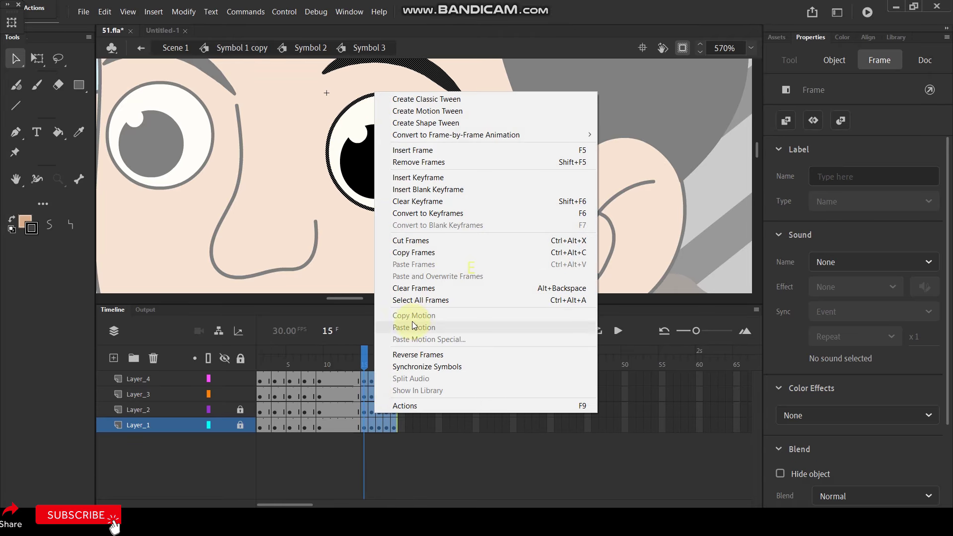
{"action": "left_click", "coordinate": [417, 354]}
Step: Extend all four eye layers to frame 30 and play the blink
{"action": "left_click_drag", "start_coordinate": [476, 375], "coordinate": [478, 416]}
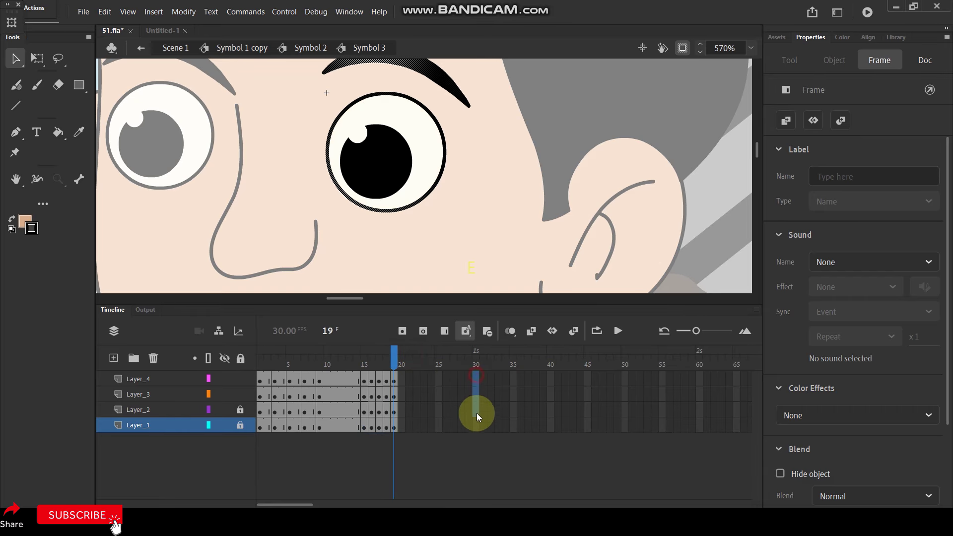
{"action": "key", "text": "F5"}
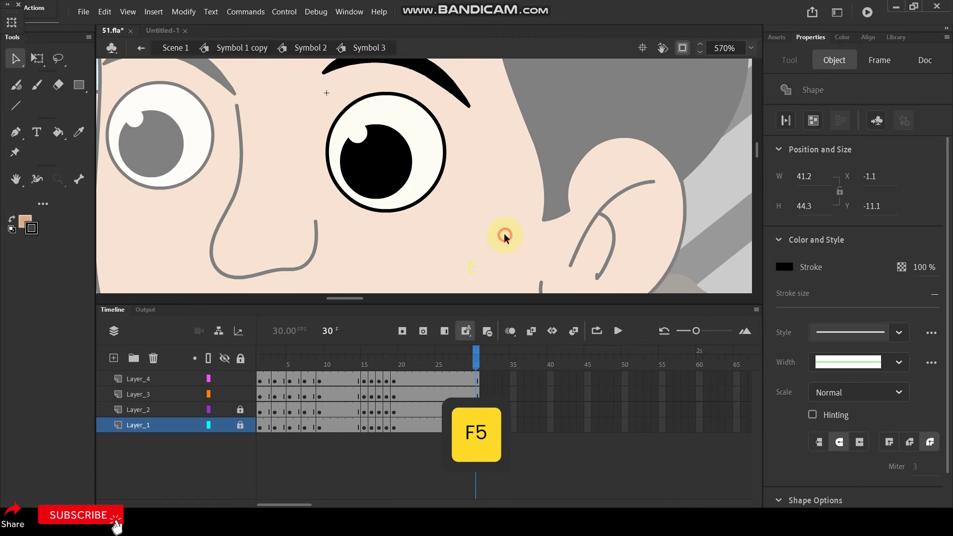
{"action": "left_click", "coordinate": [504, 233]}
{"action": "key", "text": "Return"}
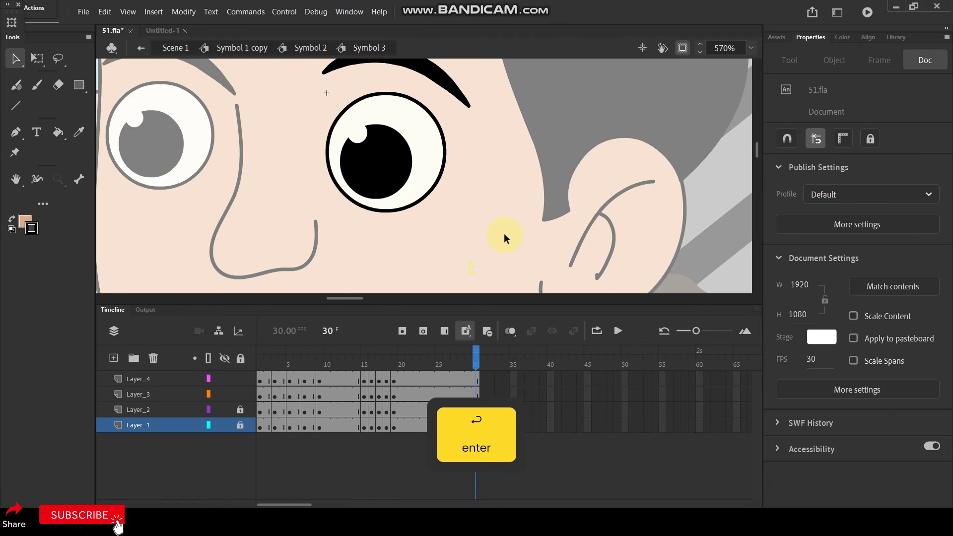
Step: Open the other eye's symbol instance to check its blink timeline, and return to the head symbol
{"action": "double_click", "coordinate": [508, 204]}
{"action": "left_click", "coordinate": [140, 153]}
{"action": "double_click", "coordinate": [149, 161]}
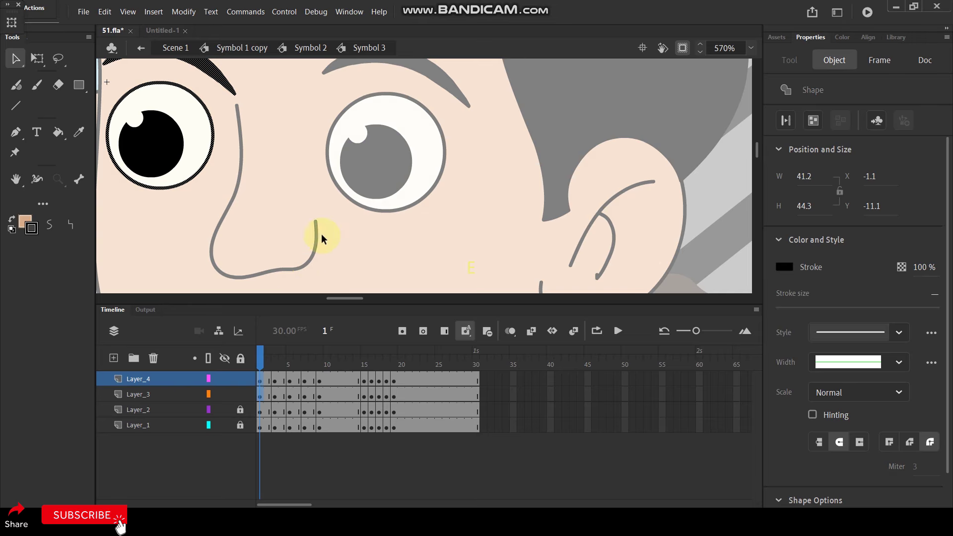
{"action": "double_click", "coordinate": [515, 158]}
Step: Convert the mouth lines on Layer_4 to a graphic symbol
{"action": "scroll", "coordinate": [446, 153], "scroll_direction": "down", "scroll_amount": 3}
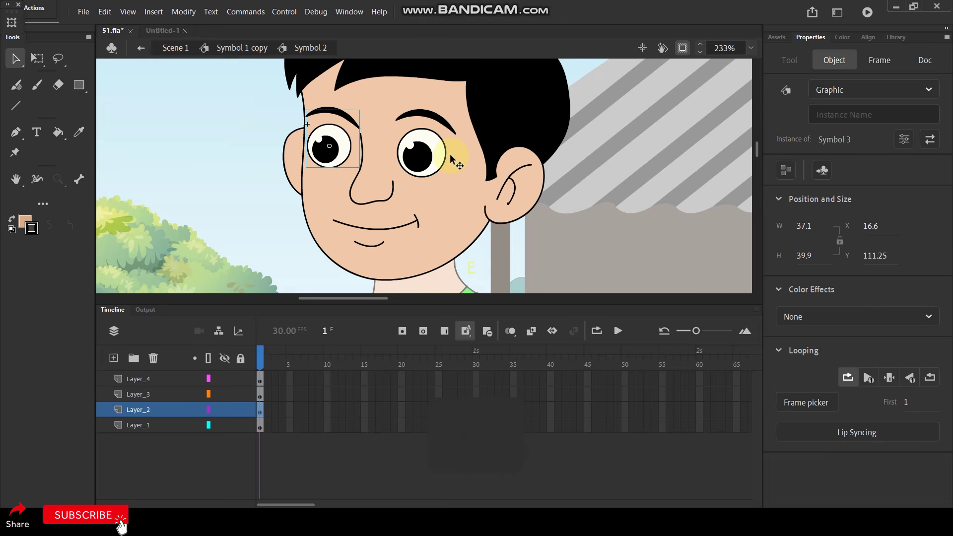
{"action": "scroll", "coordinate": [400, 228], "scroll_direction": "up", "scroll_amount": 2}
{"action": "left_click", "coordinate": [372, 252]}
{"action": "left_click", "coordinate": [159, 378]}
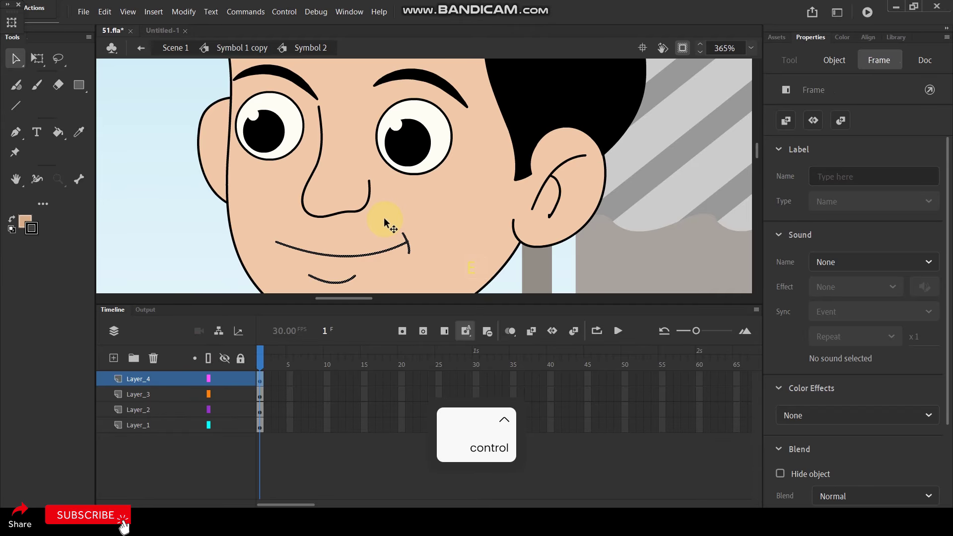
{"action": "key", "text": "F8"}
{"action": "left_click", "coordinate": [553, 53]}
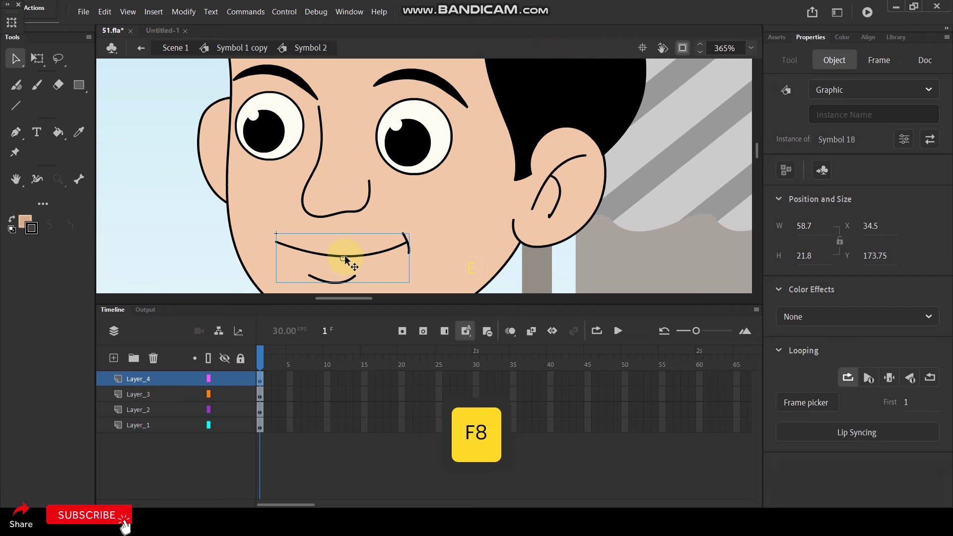
Step: Inside the mouth symbol, insert a keyframe at frame 2 and paint a curved lower lip line beneath the smile
{"action": "double_click", "coordinate": [351, 255]}
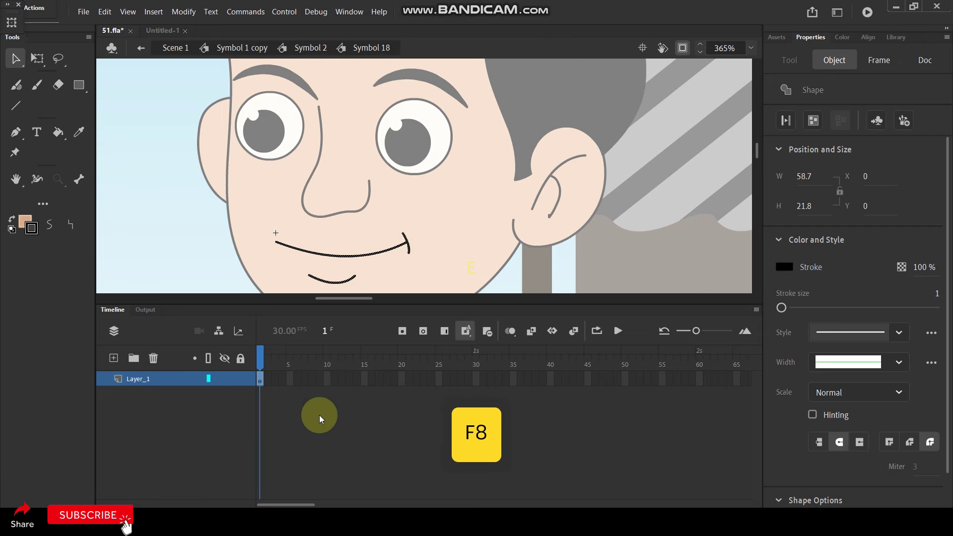
{"action": "key", "text": "F6"}
{"action": "scroll", "coordinate": [350, 232], "scroll_direction": "up", "scroll_amount": 2, "text": "ctrl"}
{"action": "left_click_drag", "start_coordinate": [350, 229], "coordinate": [368, 172]}
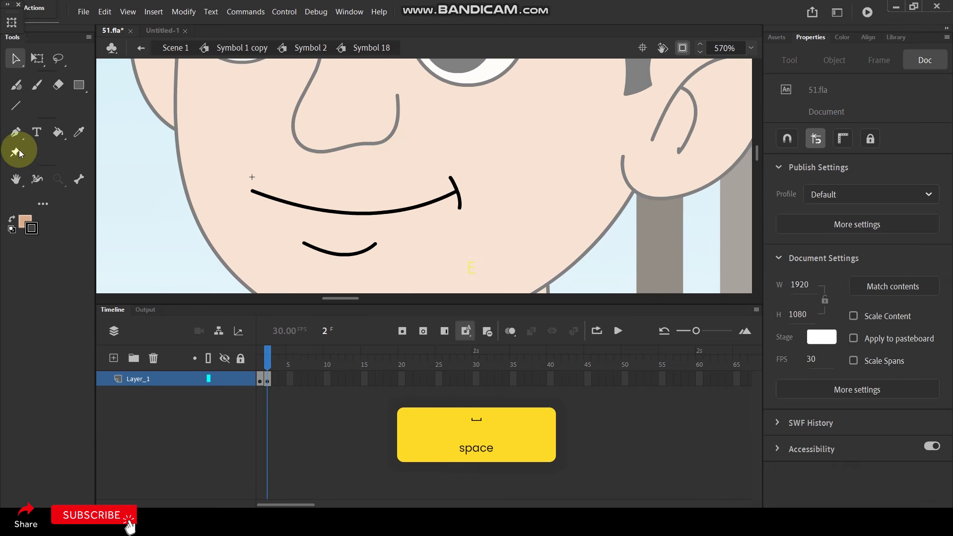
{"action": "key", "text": "y"}
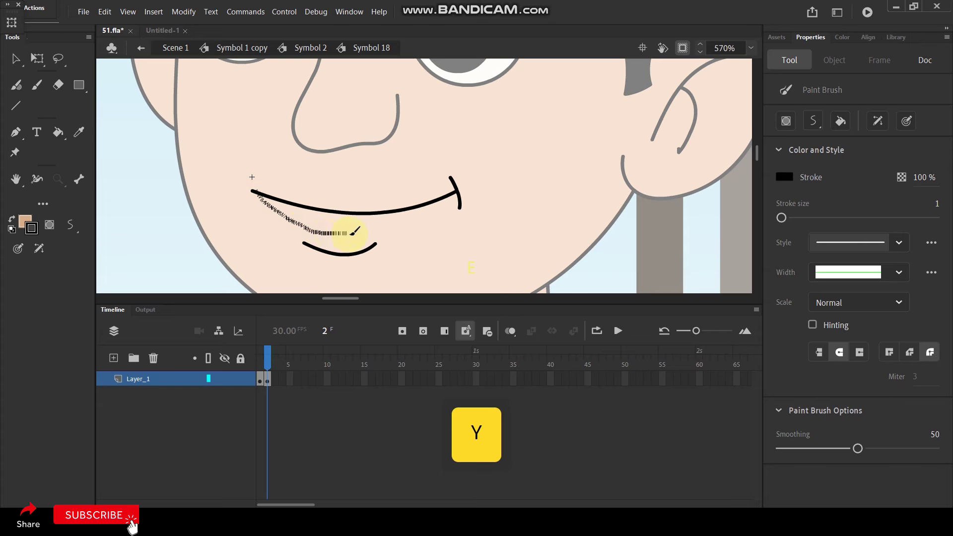
{"action": "left_click_drag", "start_coordinate": [431, 201], "coordinate": [427, 202]}
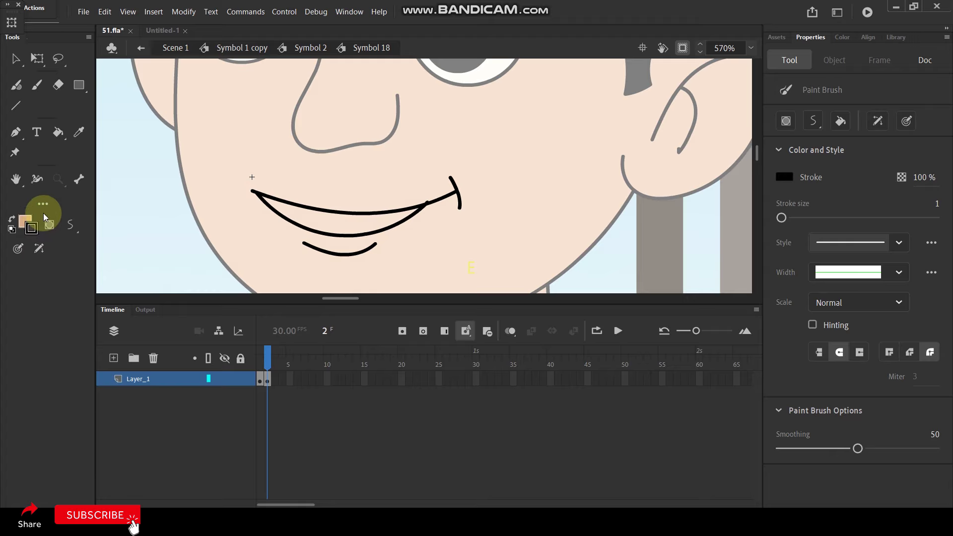
Step: Set the fill color to white and fill the area between the smile line and the new lip line
{"action": "left_click", "coordinate": [25, 222]}
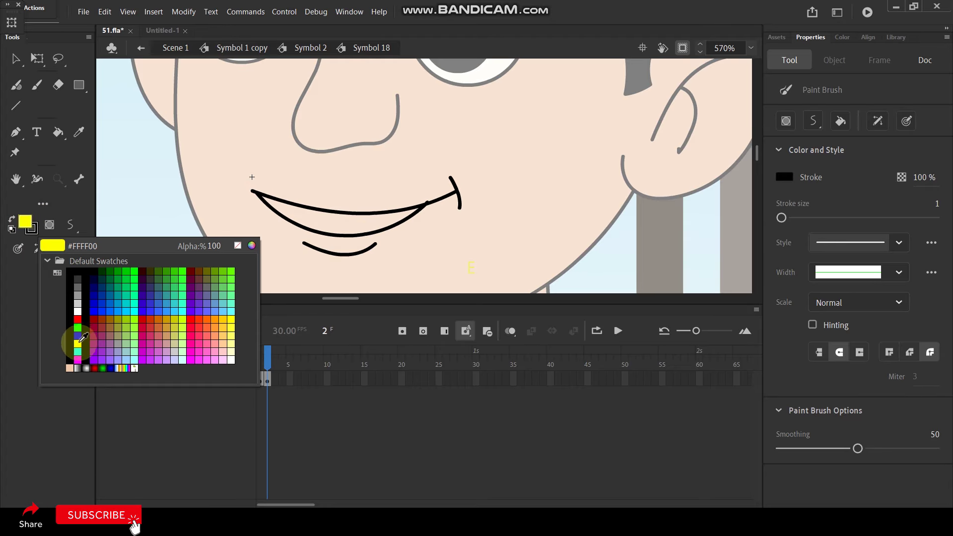
{"action": "left_click", "coordinate": [77, 311]}
{"action": "key", "text": "k"}
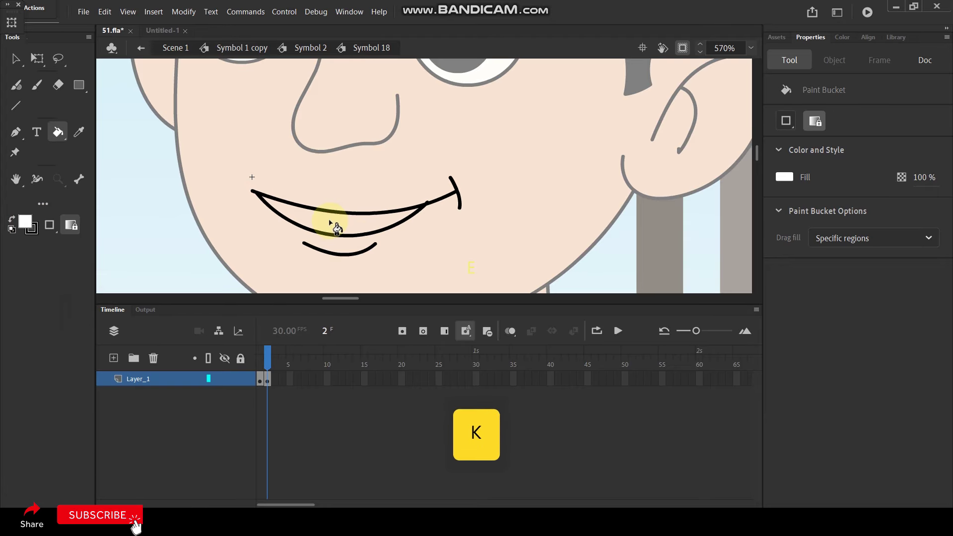
{"action": "left_click", "coordinate": [333, 223]}
Step: Delete the short line at the mouth's right corner and paint new corner lines at both ends of the smile
{"action": "left_click", "coordinate": [15, 61]}
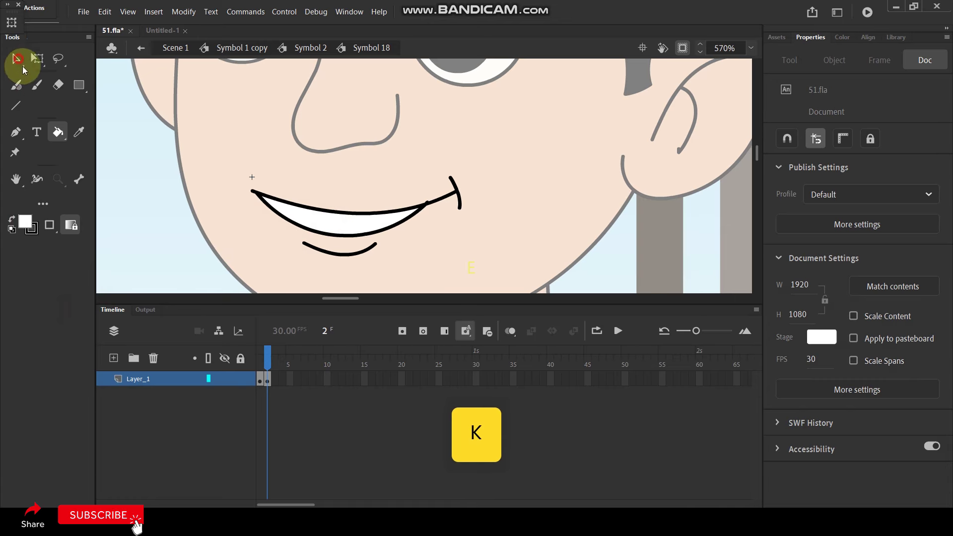
{"action": "left_click", "coordinate": [457, 204]}
{"action": "key", "text": "Delete"}
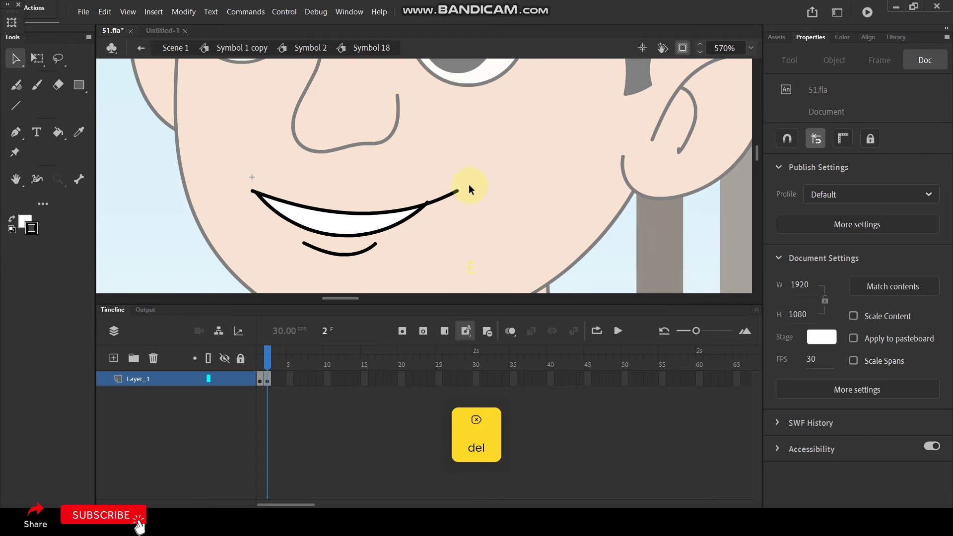
{"action": "key", "text": "y"}
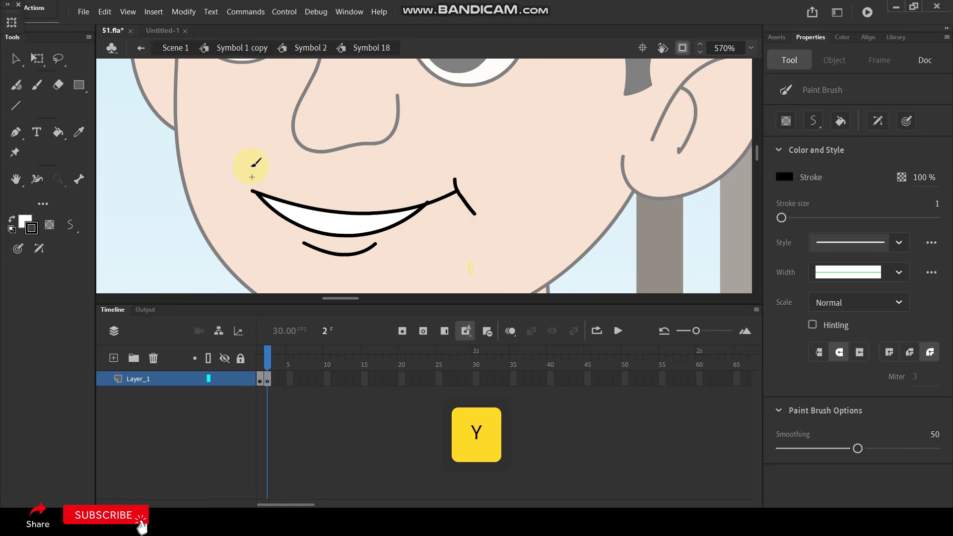
{"action": "scroll", "coordinate": [382, 173], "scroll_direction": "down", "scroll_amount": 3, "text": "ctrl"}
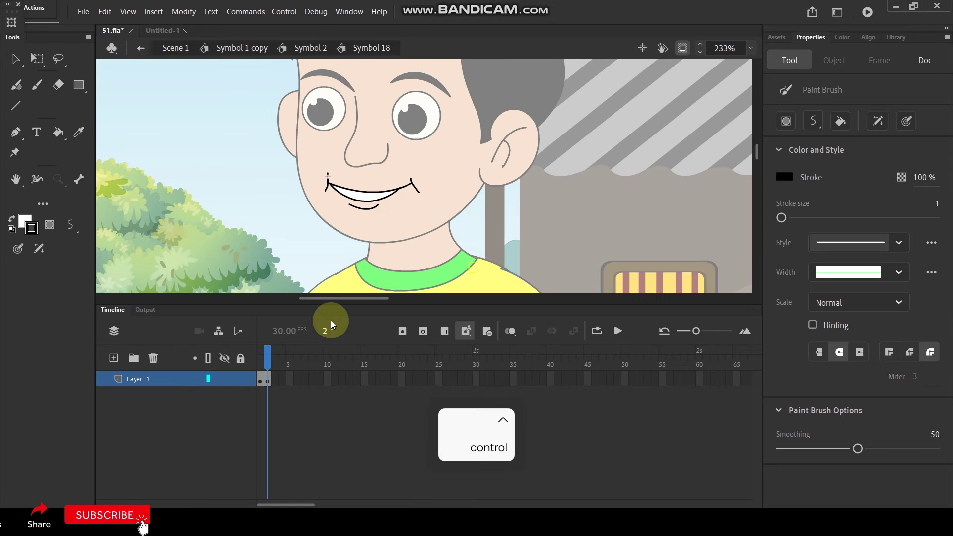
Step: Check the mouth at frame 1, return to the head symbol, and set the mouth instance's looping to play a single frame
{"action": "left_click", "coordinate": [259, 364]}
{"action": "mouse_move", "coordinate": [259, 365]}
{"action": "left_mouse_down"}
{"action": "mouse_move", "coordinate": [268, 366]}
{"action": "mouse_move", "coordinate": [228, 366]}
{"action": "left_mouse_up"}
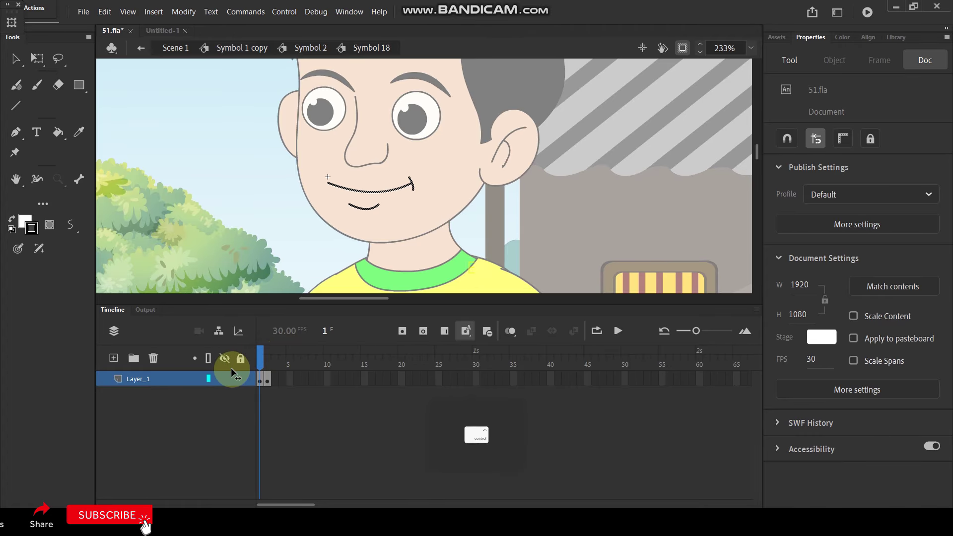
{"action": "left_click", "coordinate": [14, 62]}
{"action": "left_click", "coordinate": [197, 148]}
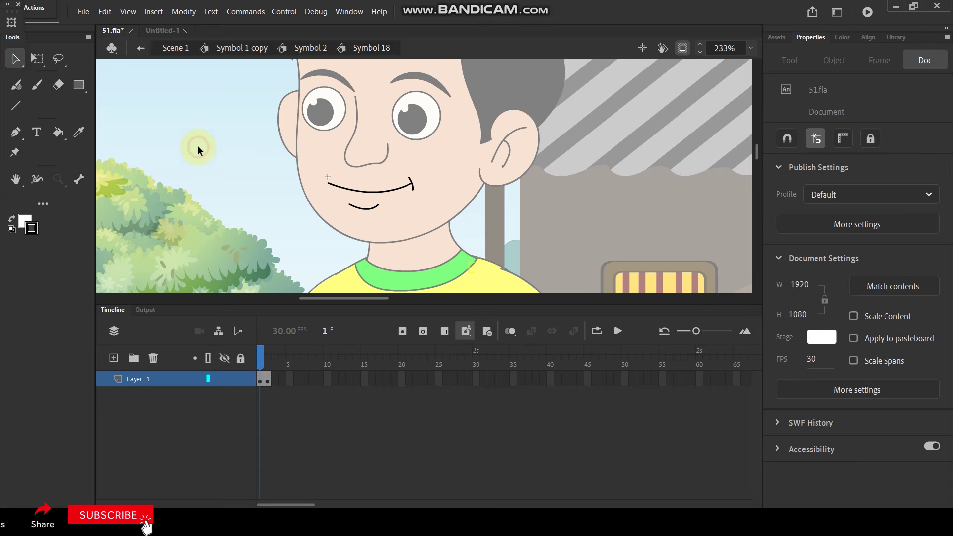
{"action": "double_click", "coordinate": [215, 165]}
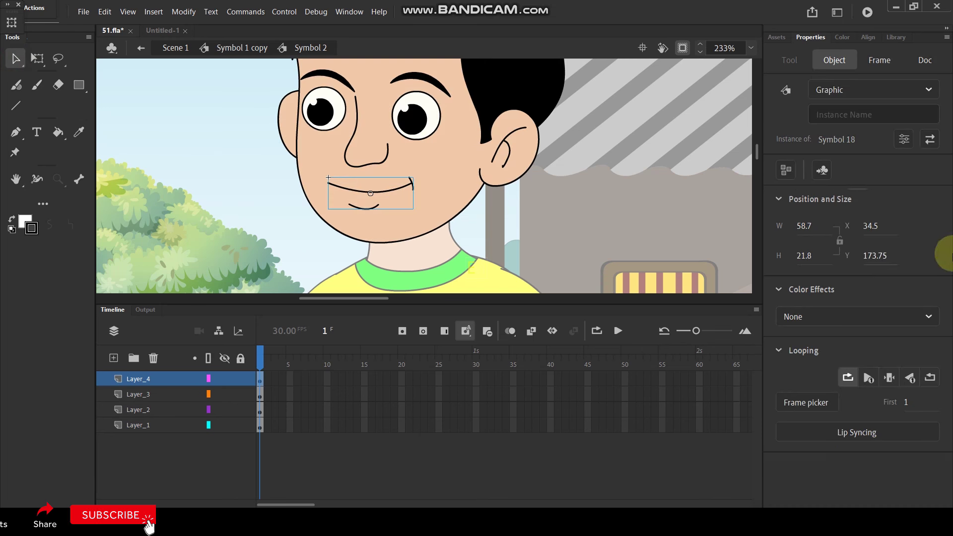
{"action": "left_click", "coordinate": [890, 378]}
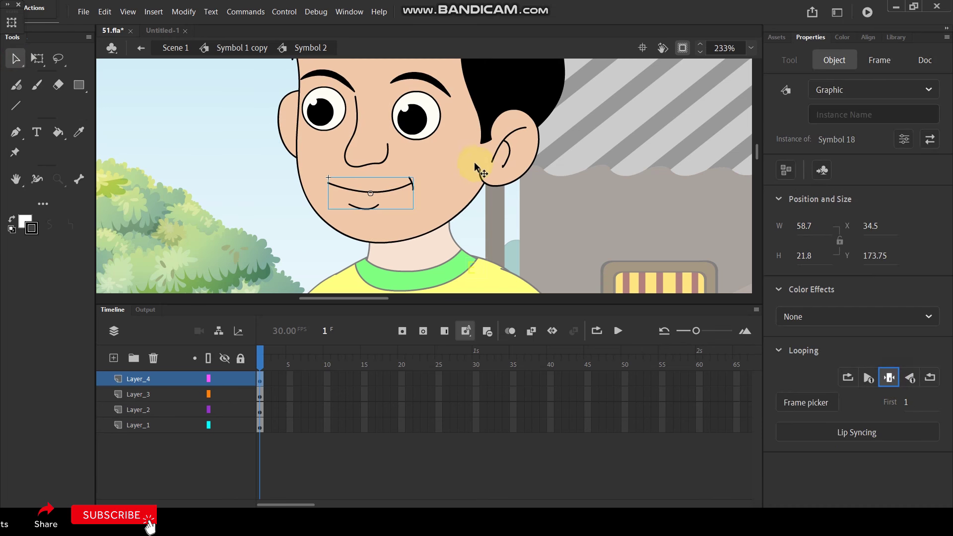
Step: Open the eye symbol on the ear side and scrub through its blink up to frame 30
{"action": "double_click", "coordinate": [428, 124]}
{"action": "left_click", "coordinate": [270, 359]}
{"action": "left_click_drag", "start_coordinate": [270, 357], "coordinate": [475, 362]}
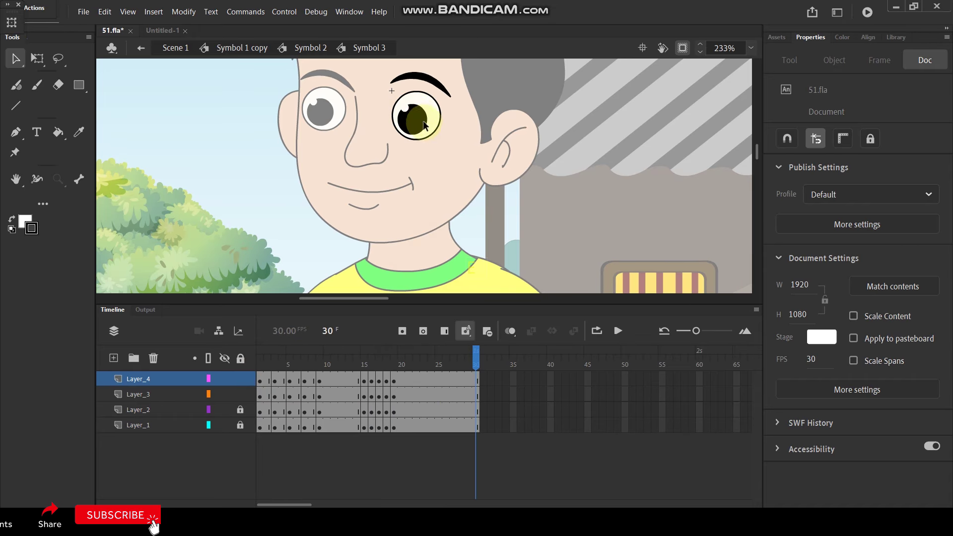
Step: Return to the head symbol and extend all four of its layers to frame 30
{"action": "double_click", "coordinate": [577, 143]}
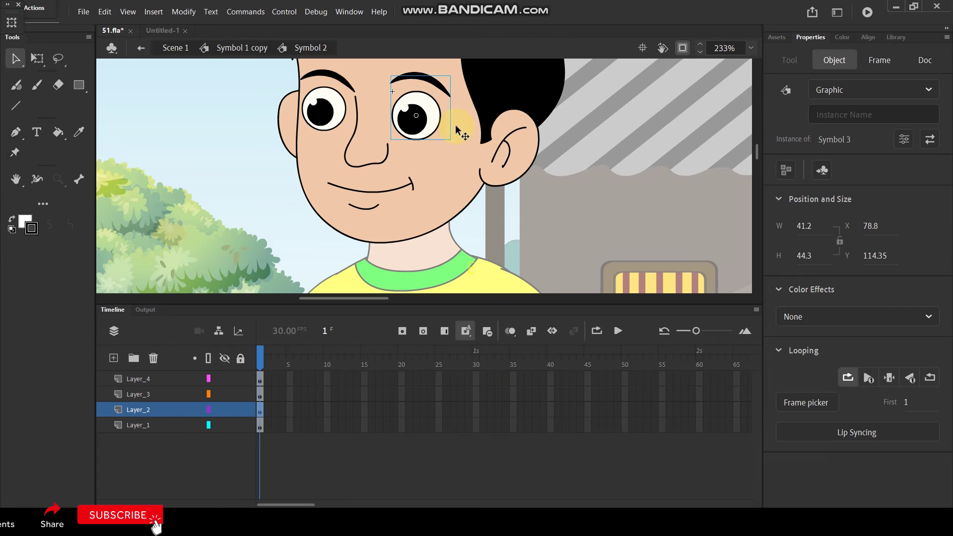
{"action": "scroll", "coordinate": [457, 130], "scroll_direction": "down", "scroll_amount": 2, "text": "ctrl"}
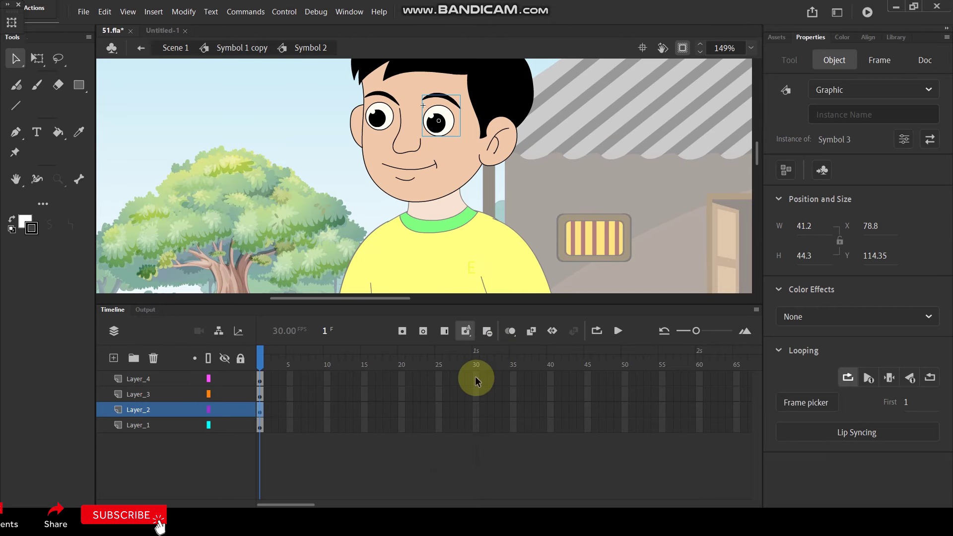
{"action": "left_click_drag", "start_coordinate": [475, 380], "coordinate": [477, 426]}
{"action": "key", "text": "F5"}
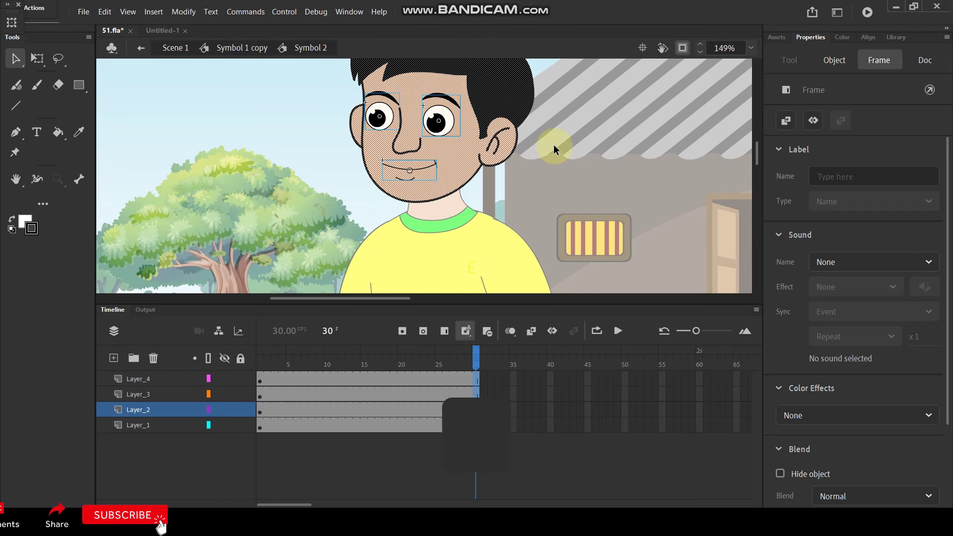
Step: Play back the head's blink animation and return to the full-body symbol
{"action": "key", "text": "Return"}
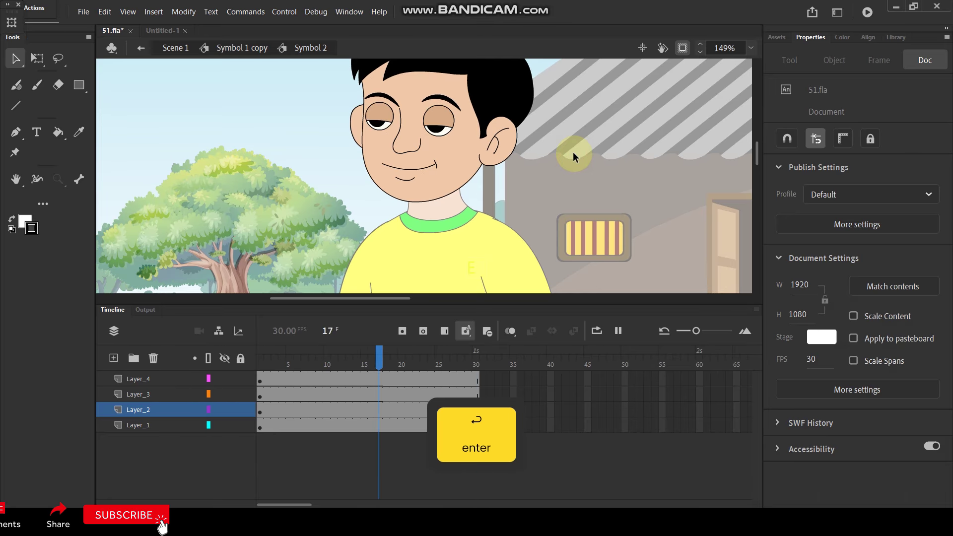
{"action": "key", "text": "Return"}
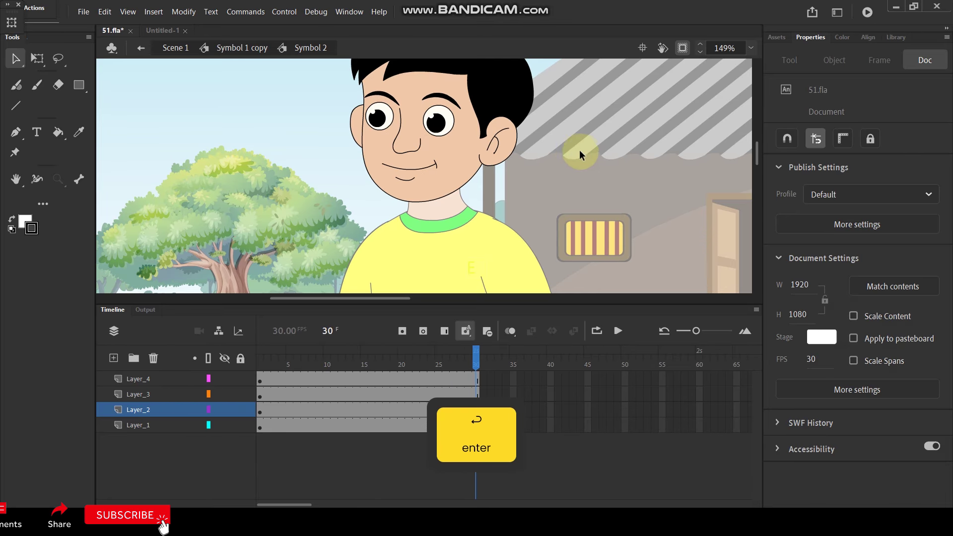
{"action": "double_click", "coordinate": [580, 150]}
Step: Set the pivot of the ear-side thigh and lower leg at the hip and swing that leg outward, away from the other leg
{"action": "scroll", "coordinate": [548, 129], "scroll_direction": "down", "scroll_amount": 5}
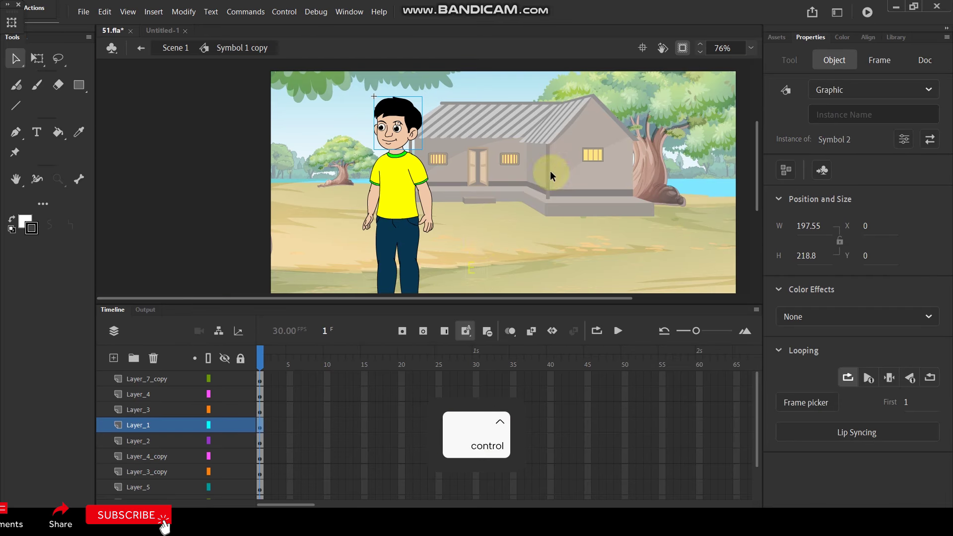
{"action": "key", "text": "space"}
{"action": "left_click_drag", "start_coordinate": [462, 229], "coordinate": [482, 151]}
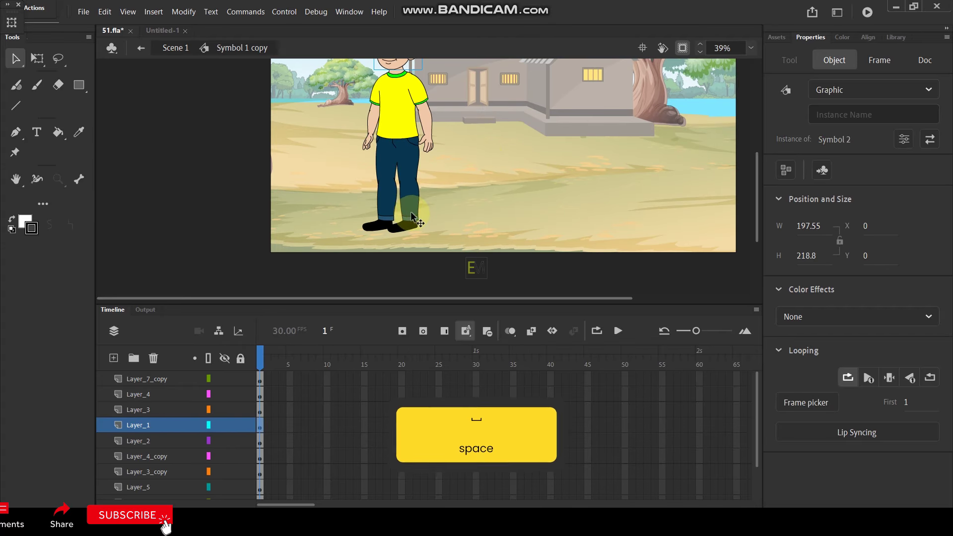
{"action": "left_click", "coordinate": [402, 215]}
{"action": "scroll", "coordinate": [400, 226], "scroll_direction": "up", "scroll_amount": 2}
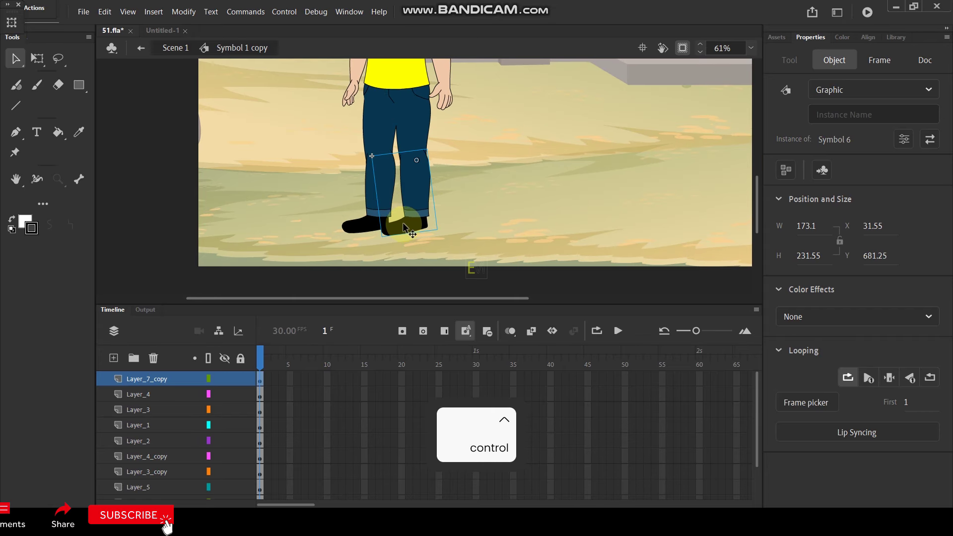
{"action": "left_click", "coordinate": [415, 142], "text": "shift"}
{"action": "left_click", "coordinate": [37, 58]}
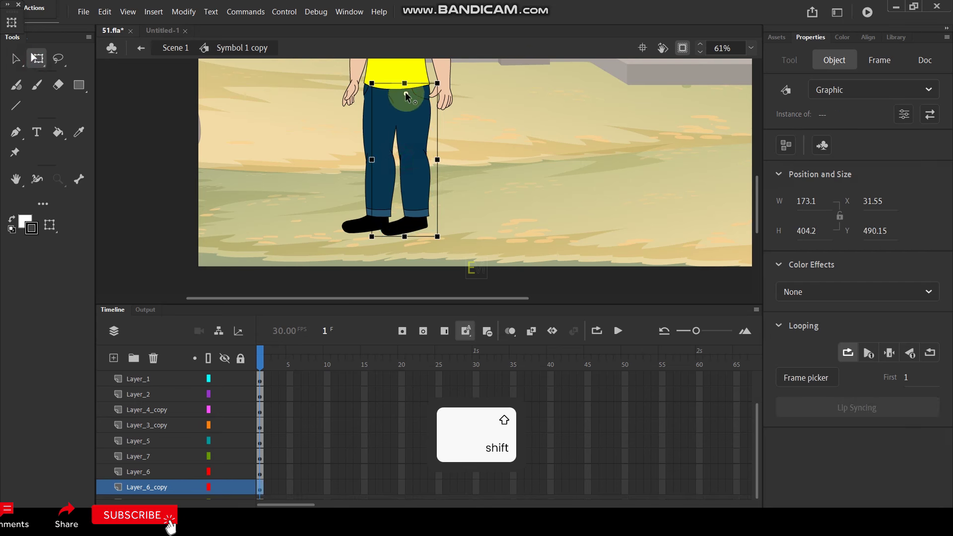
{"action": "left_click_drag", "start_coordinate": [446, 243], "coordinate": [493, 202]}
{"action": "left_click", "coordinate": [493, 202]}
Step: Swing the other leg's thigh and lower leg together about the hip in the opposite direction to form a stride
{"action": "left_click", "coordinate": [375, 186]}
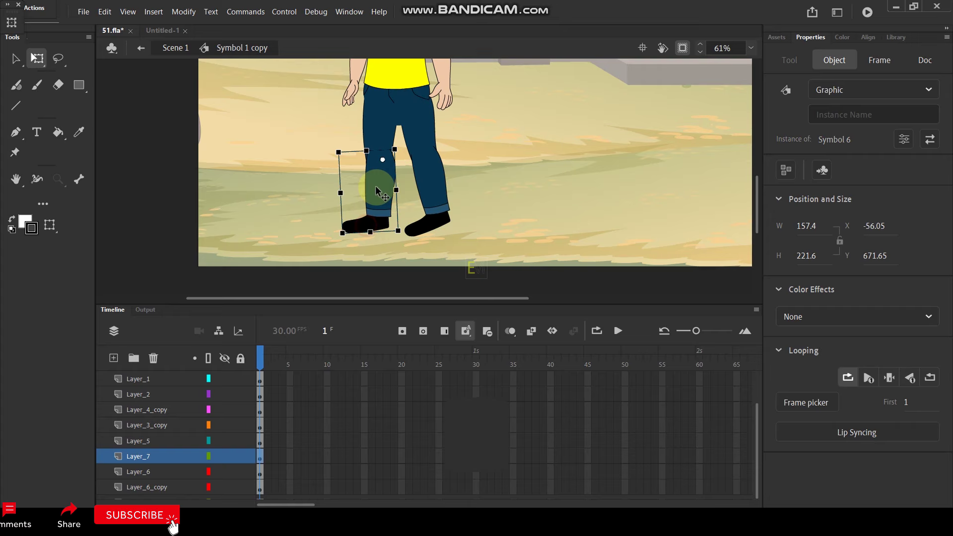
{"action": "left_click", "coordinate": [375, 143], "text": "shift"}
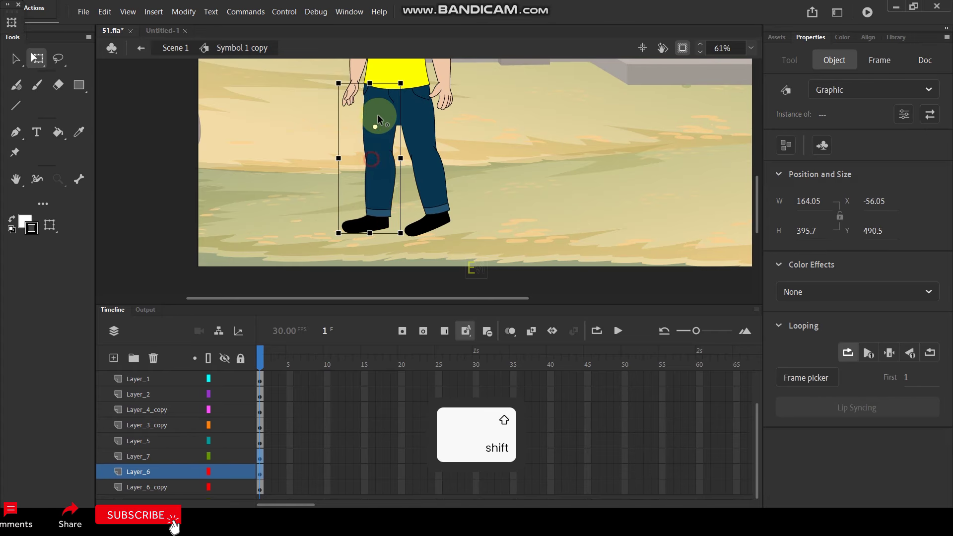
{"action": "left_click_drag", "start_coordinate": [398, 235], "coordinate": [384, 246]}
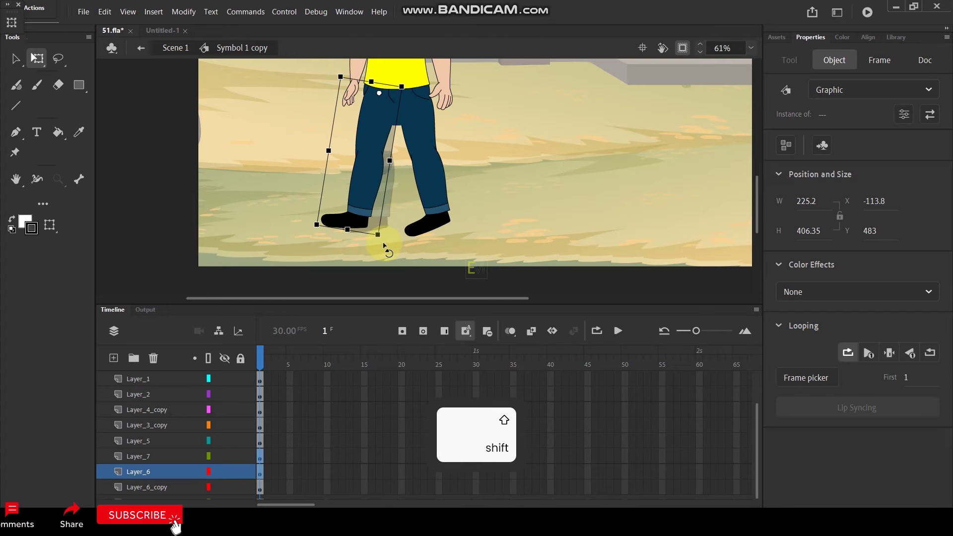
{"action": "left_click", "coordinate": [462, 161]}
Step: Swing the ear-side upper arm and forearm together about the shoulder so the hand crosses in front of the body
{"action": "left_click_drag", "start_coordinate": [478, 121], "coordinate": [476, 208]}
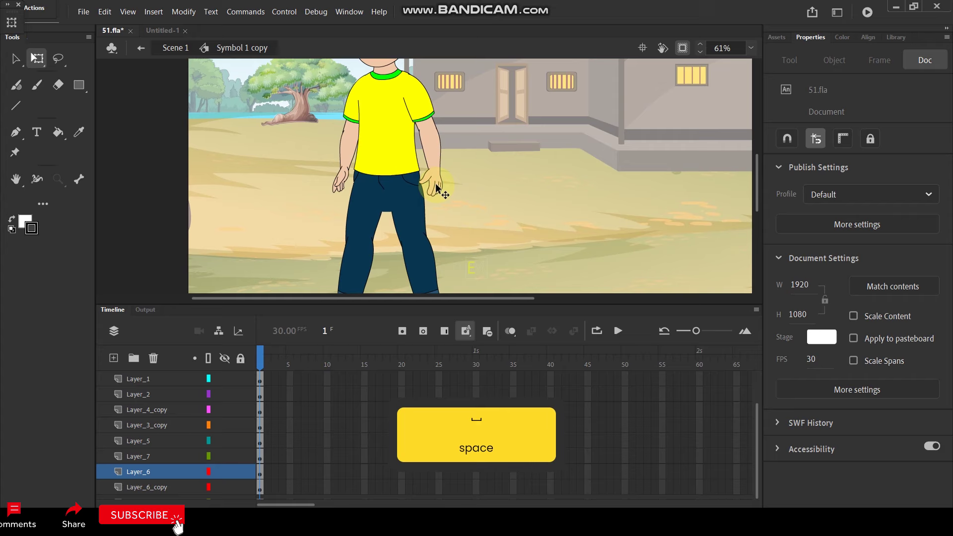
{"action": "left_click", "coordinate": [436, 188]}
{"action": "left_click", "coordinate": [422, 137], "text": "shift"}
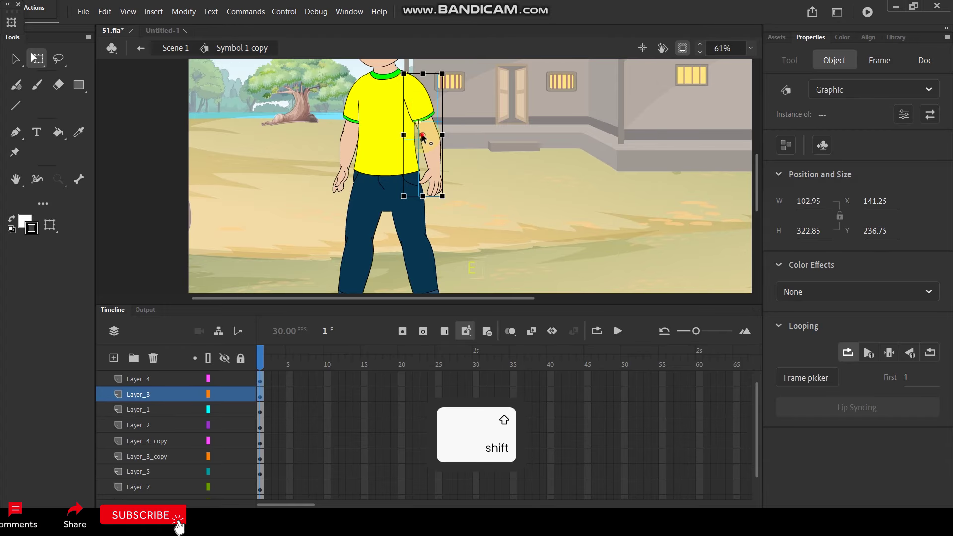
{"action": "left_click_drag", "start_coordinate": [448, 208], "coordinate": [393, 207]}
{"action": "left_click", "coordinate": [470, 178]}
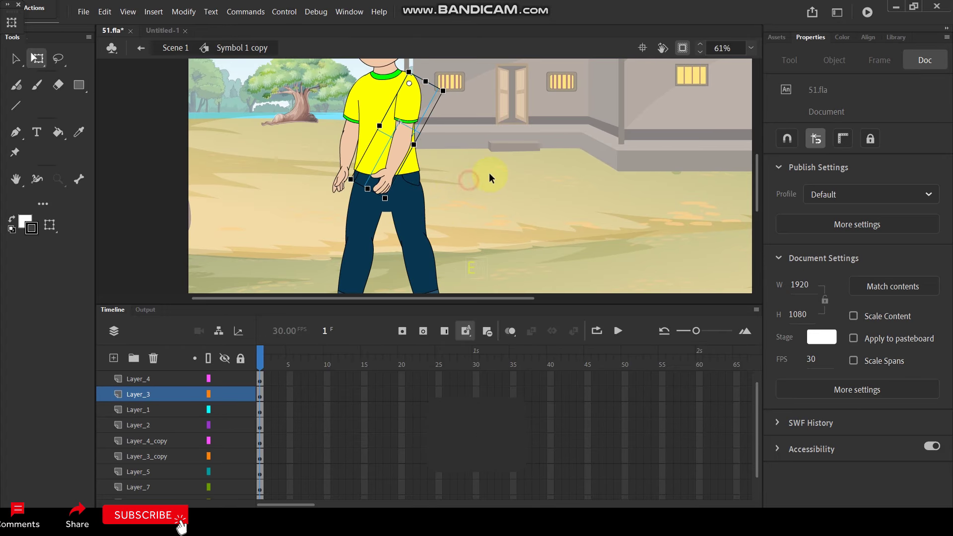
Step: Set the pivot of the other arm's two parts at the shoulder and rotate them inward toward the body
{"action": "left_click", "coordinate": [348, 179]}
{"action": "left_click", "coordinate": [358, 122], "text": "shift"}
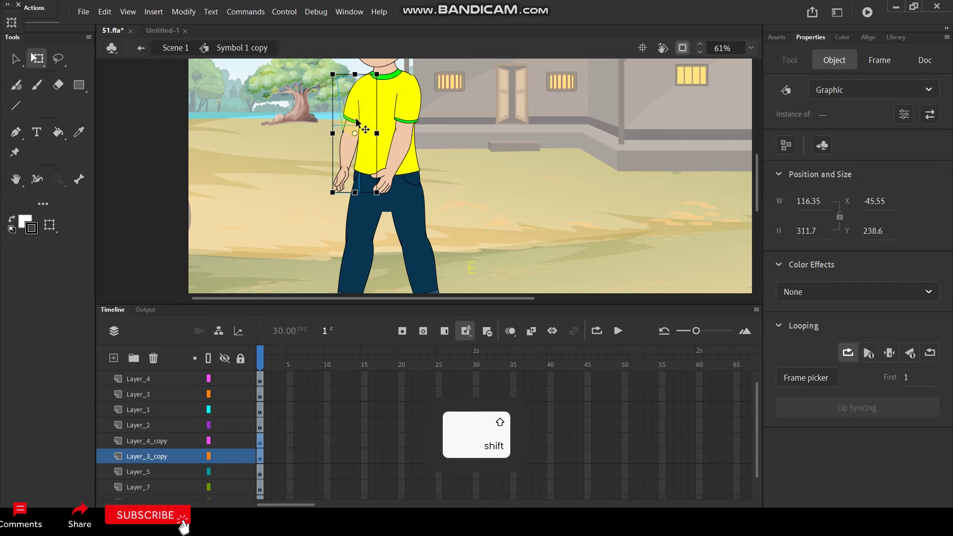
{"action": "left_click_drag", "start_coordinate": [377, 192], "coordinate": [387, 196]}
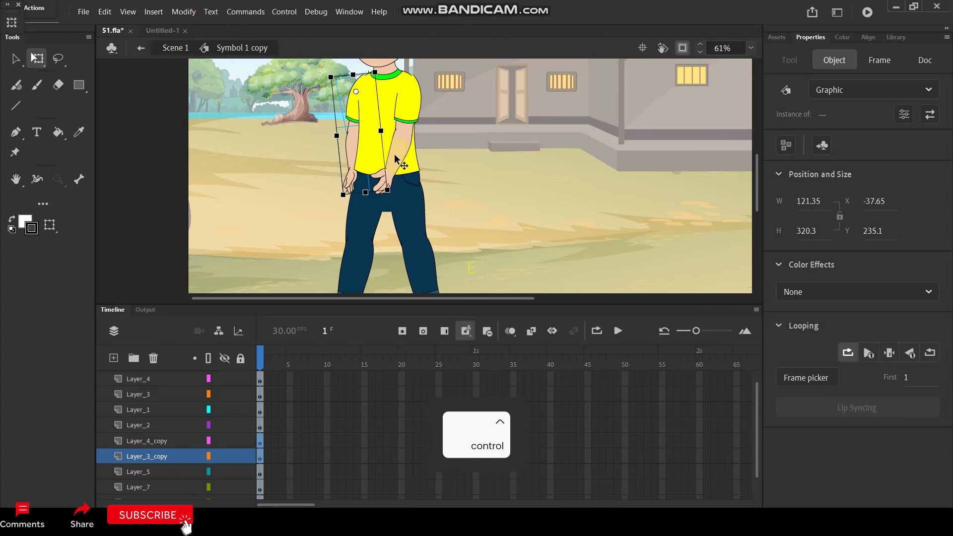
{"action": "key", "text": "ctrl+z"}
{"action": "left_click_drag", "start_coordinate": [355, 132], "coordinate": [366, 77]}
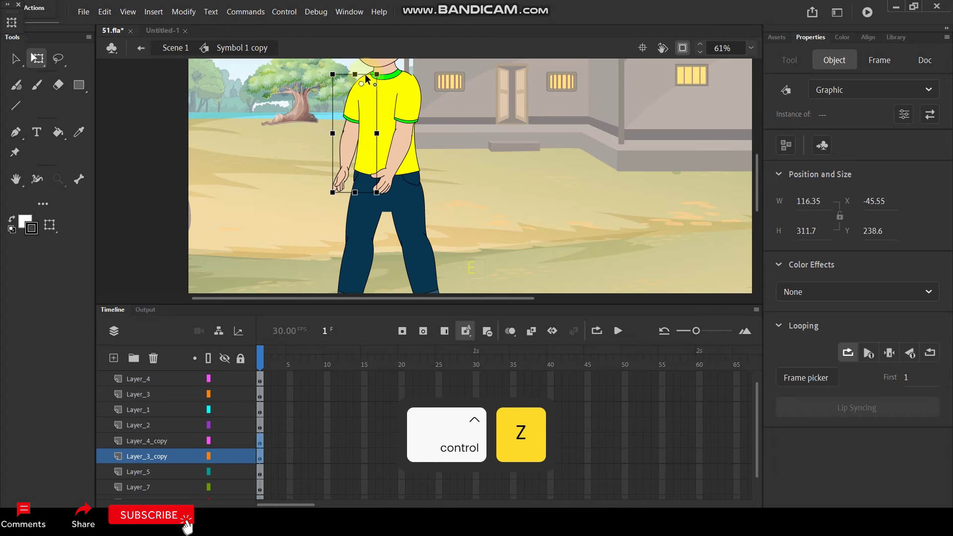
{"action": "left_click_drag", "start_coordinate": [375, 205], "coordinate": [401, 198]}
Step: Move the layers Layer_4_copy and Layer_3_copy together below Layer_5
{"action": "left_click", "coordinate": [169, 456]}
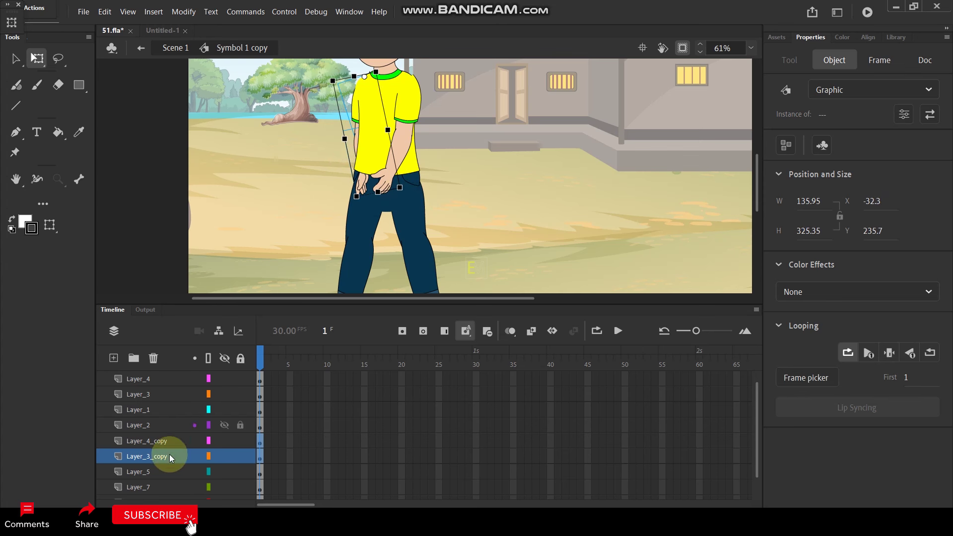
{"action": "left_click", "coordinate": [164, 442], "text": "shift"}
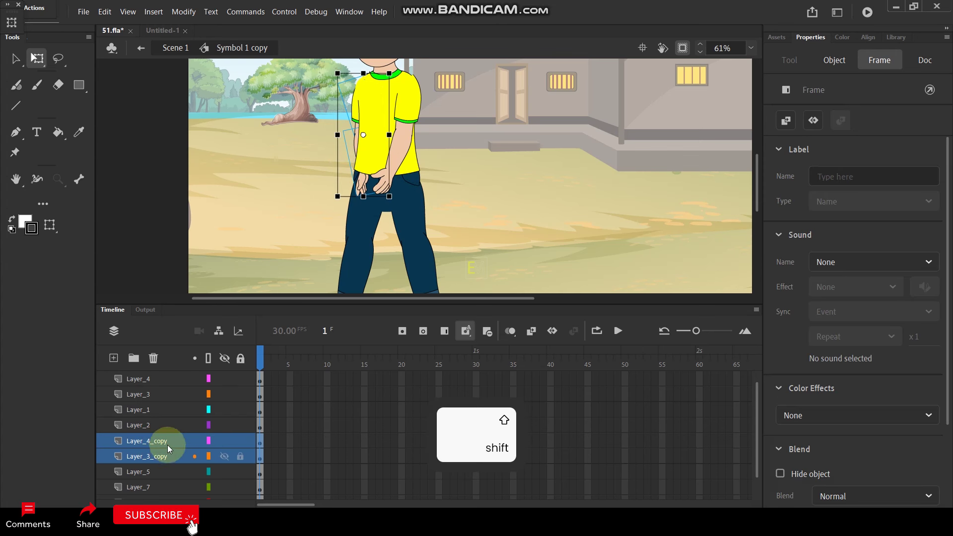
{"action": "left_click_drag", "start_coordinate": [168, 443], "coordinate": [166, 474]}
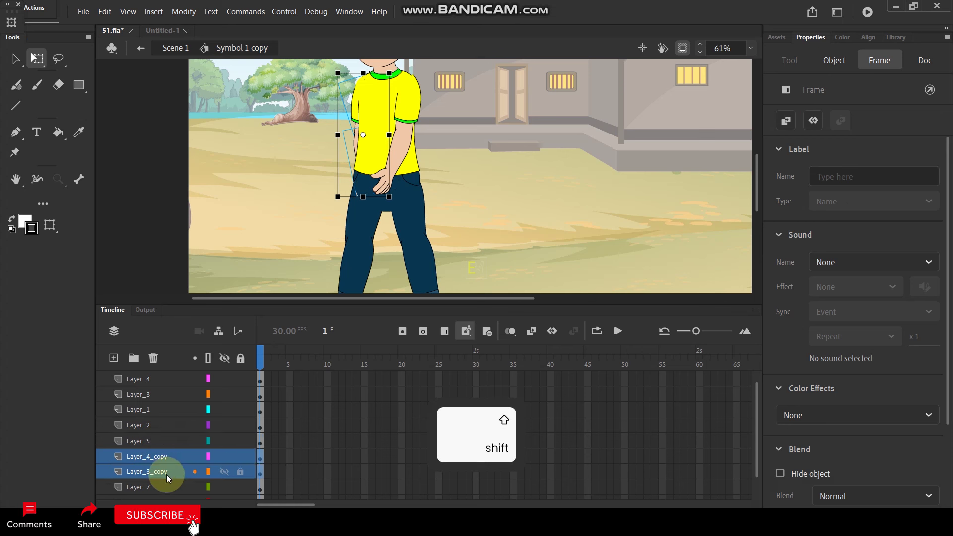
{"action": "left_click", "coordinate": [483, 153]}
Step: Shift the ear-side upper arm slightly inward to X 148.95, Y 232.95 so it fits the shoulder
{"action": "scroll", "coordinate": [426, 91], "scroll_direction": "up", "scroll_amount": 3, "text": "ctrl"}
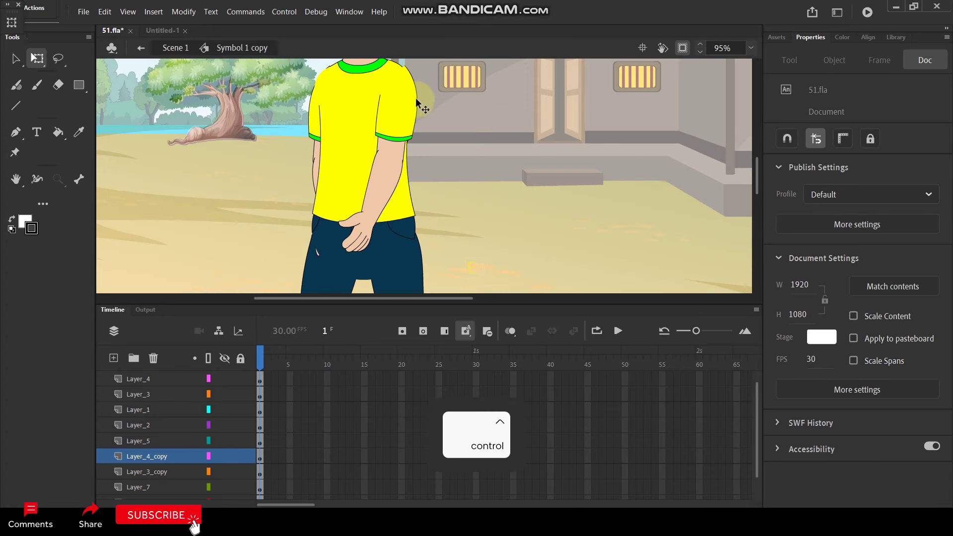
{"action": "left_click", "coordinate": [398, 115]}
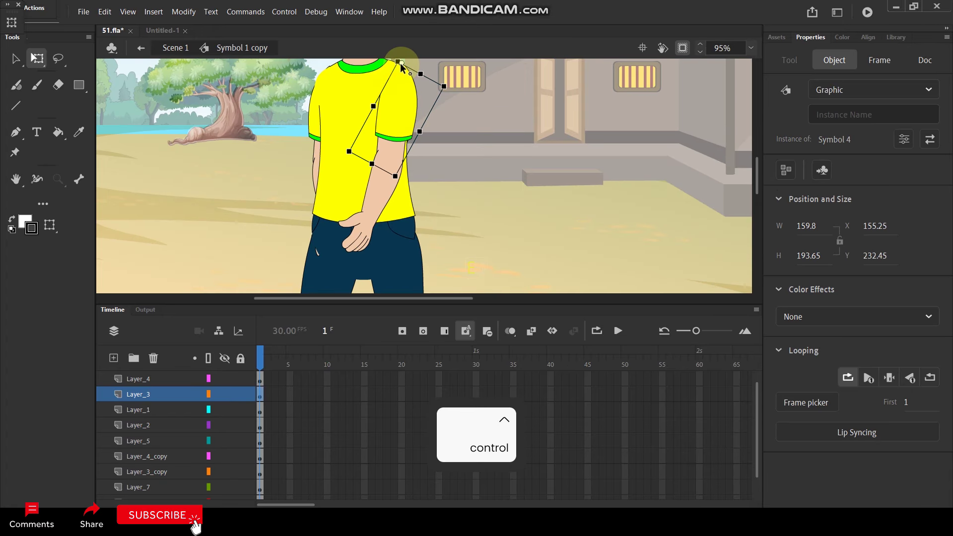
{"action": "left_click_drag", "start_coordinate": [403, 87], "coordinate": [400, 89]}
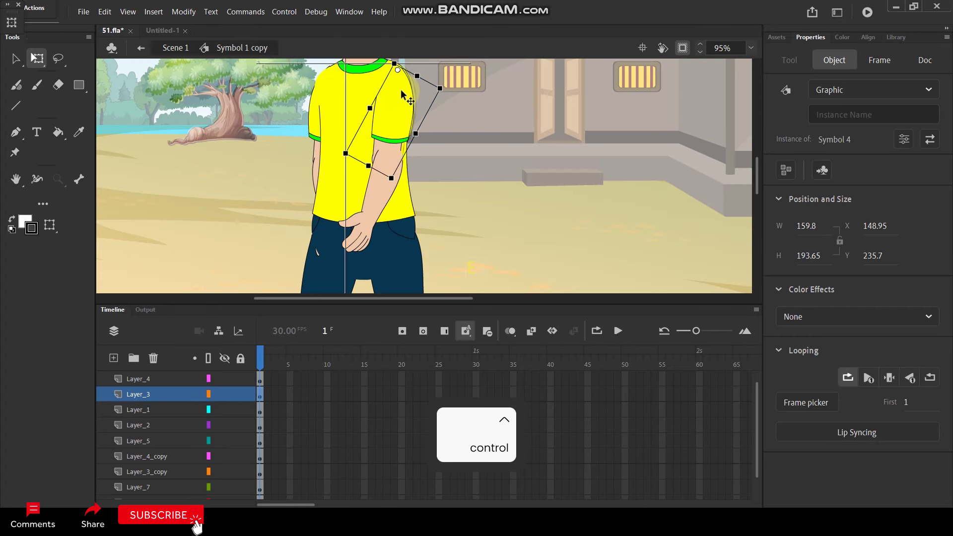
{"action": "scroll", "coordinate": [407, 75], "scroll_direction": "up", "scroll_amount": 1, "text": "ctrl"}
{"action": "scroll", "coordinate": [407, 76], "scroll_direction": "up", "scroll_amount": 4, "text": "ctrl"}
{"action": "key", "text": "space"}
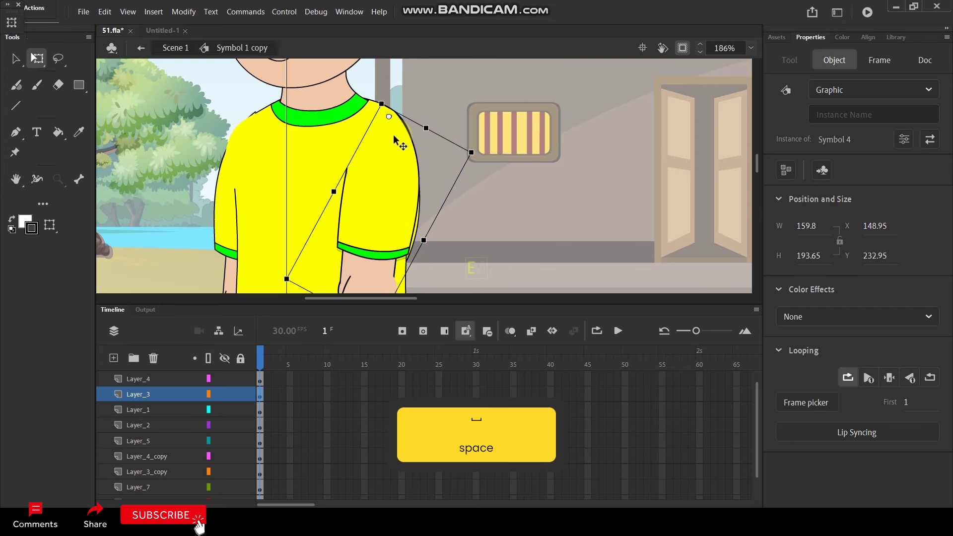
{"action": "left_click", "coordinate": [452, 97]}
Step: Nudge the ear-side forearm to X 130.3, Y 363.5 so it lines up with the sleeve
{"action": "scroll", "coordinate": [452, 97], "scroll_direction": "down", "scroll_amount": 1, "text": "ctrl"}
{"action": "scroll", "coordinate": [452, 97], "scroll_direction": "down", "scroll_amount": 2, "text": "ctrl"}
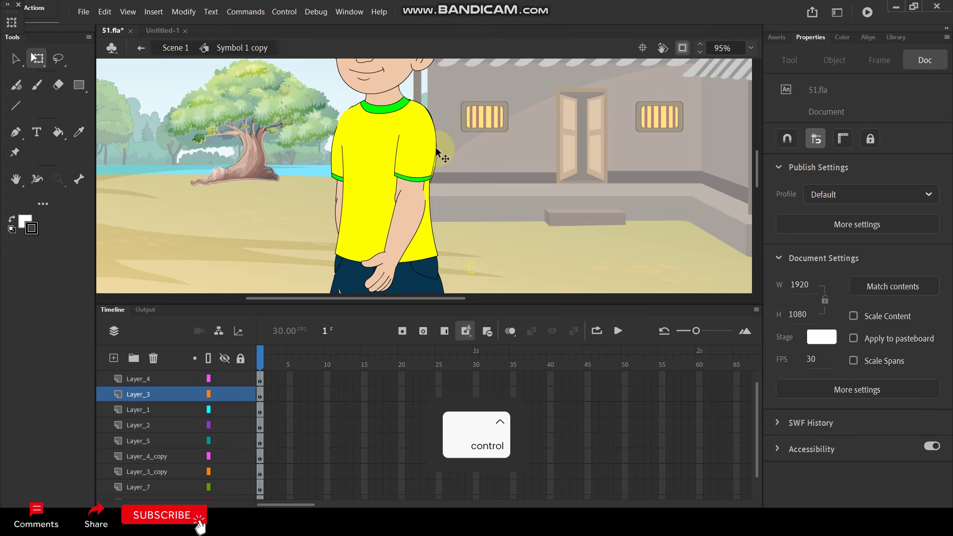
{"action": "left_click", "coordinate": [398, 233]}
{"action": "scroll", "coordinate": [409, 214], "scroll_direction": "up", "scroll_amount": 1, "text": "ctrl"}
{"action": "left_click_drag", "start_coordinate": [409, 213], "coordinate": [405, 210]}
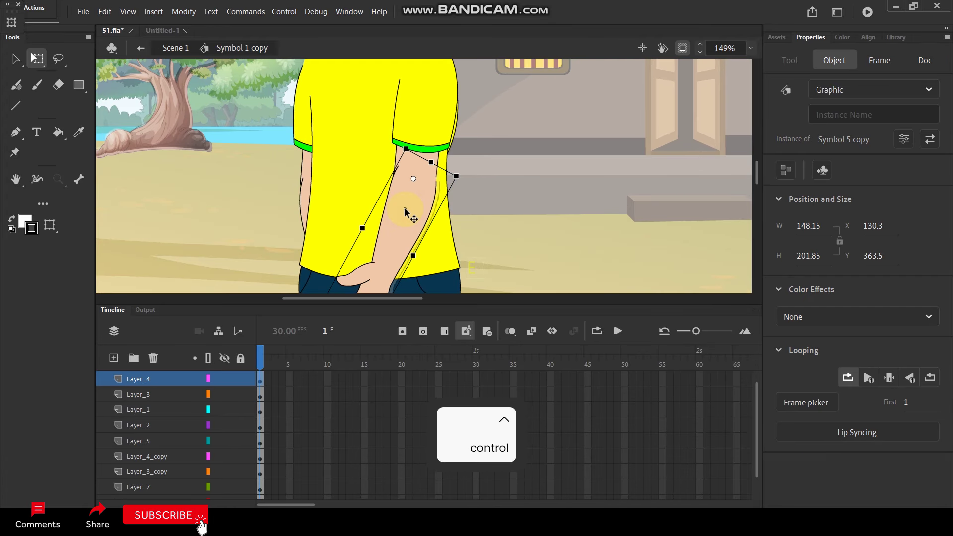
{"action": "left_click", "coordinate": [462, 144]}
Step: Move Layer_4_copy and Layer_3_copy together below Layer_6 so the far hand sits behind both trouser legs
{"action": "scroll", "coordinate": [463, 144], "scroll_direction": "down", "scroll_amount": 5, "text": "ctrl"}
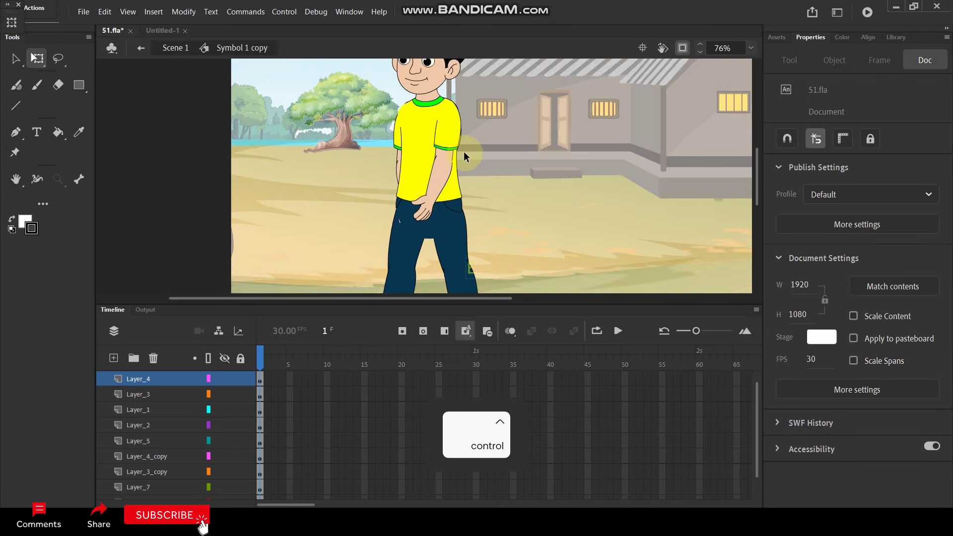
{"action": "scroll", "coordinate": [421, 178], "scroll_direction": "up", "scroll_amount": 3, "text": "ctrl"}
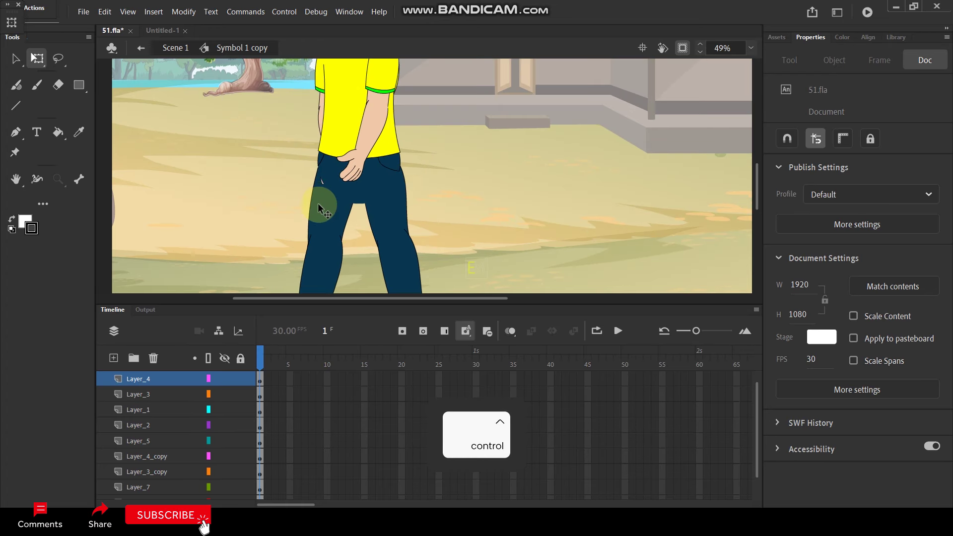
{"action": "left_click", "coordinate": [316, 143]}
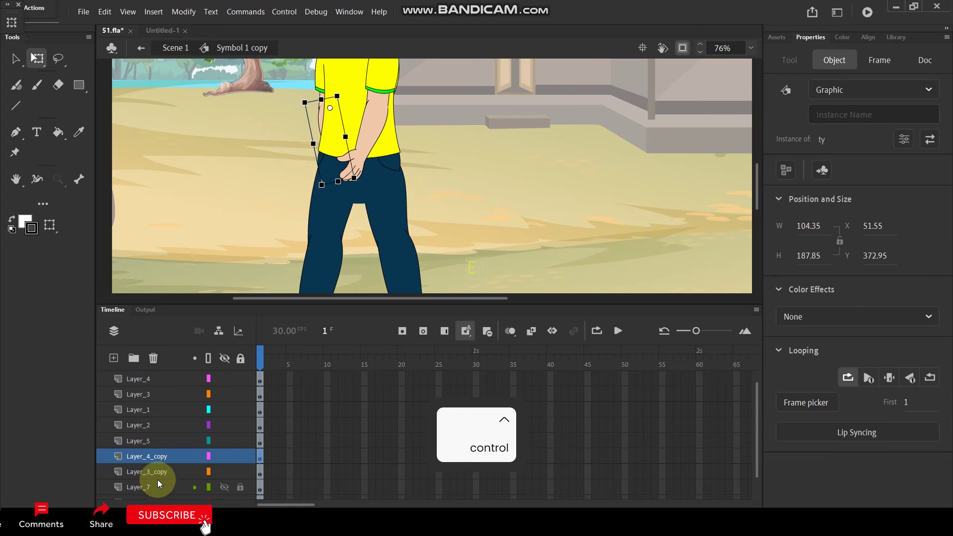
{"action": "mouse_move", "coordinate": [166, 462]}
{"action": "left_mouse_down"}
{"action": "mouse_move", "coordinate": [162, 475]}
{"action": "mouse_move", "coordinate": [165, 459]}
{"action": "left_mouse_up"}
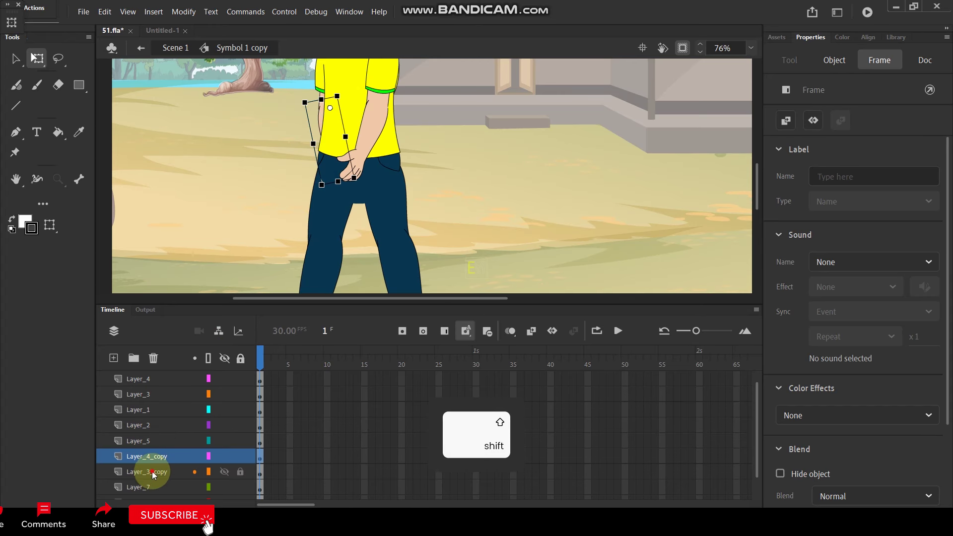
{"action": "left_click", "coordinate": [153, 473], "text": "shift"}
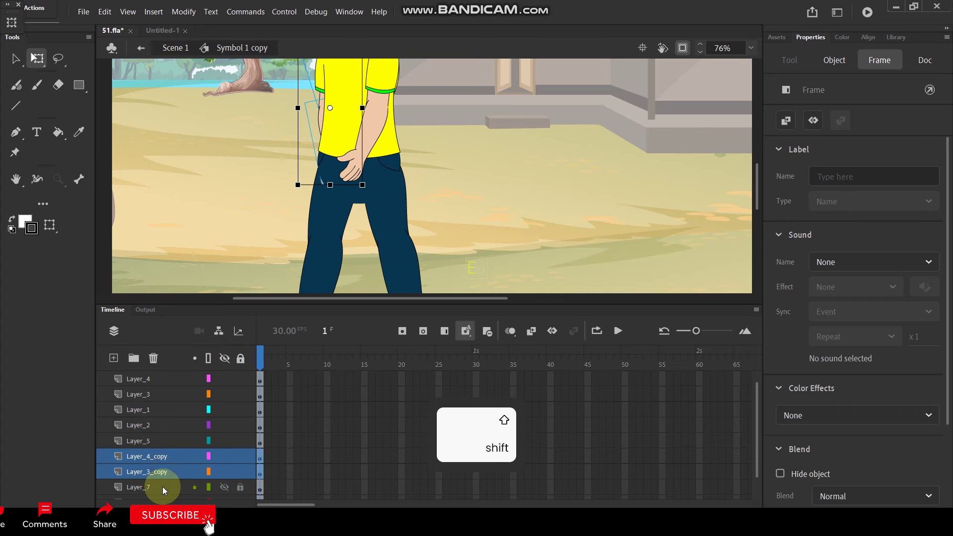
{"action": "scroll", "coordinate": [174, 457], "scroll_direction": "down", "scroll_amount": 2}
{"action": "left_click", "coordinate": [161, 441]}
{"action": "left_click_drag", "start_coordinate": [160, 443], "coordinate": [160, 475]}
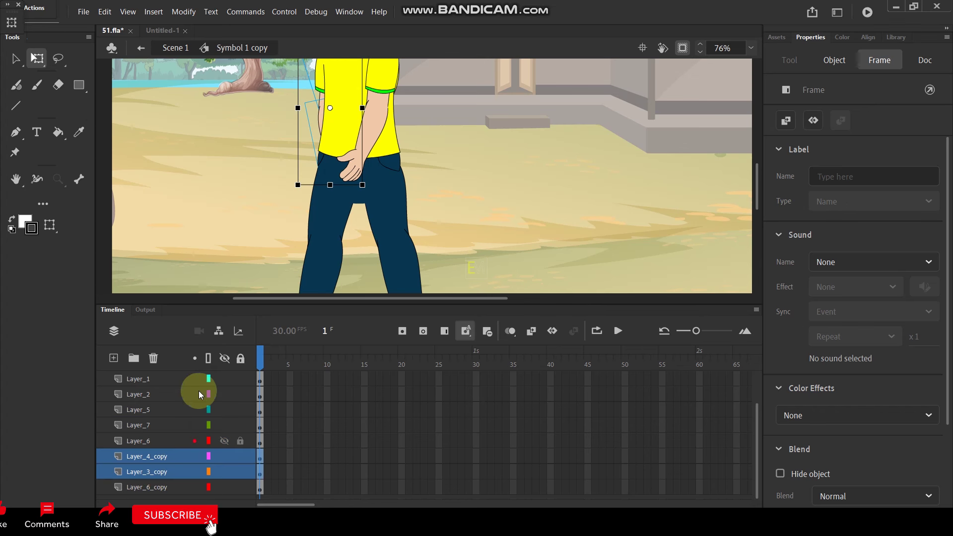
{"action": "left_click", "coordinate": [455, 130]}
Step: Move the far upper arm's layer, Layer_3_copy, up between Layer_5 and Layer_7
{"action": "scroll", "coordinate": [400, 128], "scroll_direction": "down", "scroll_amount": 1}
{"action": "scroll", "coordinate": [355, 85], "scroll_direction": "up", "scroll_amount": 2}
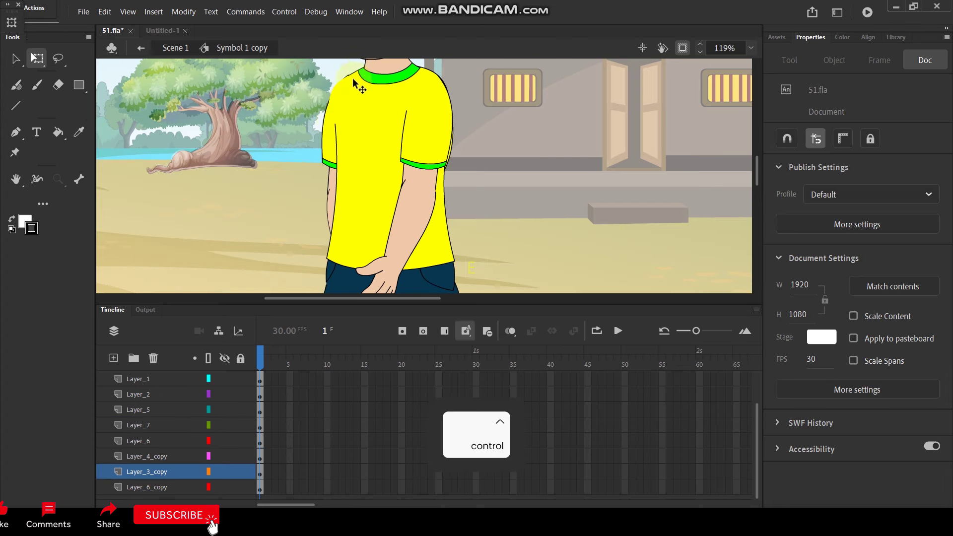
{"action": "left_click", "coordinate": [326, 137]}
{"action": "left_click_drag", "start_coordinate": [159, 474], "coordinate": [169, 424]}
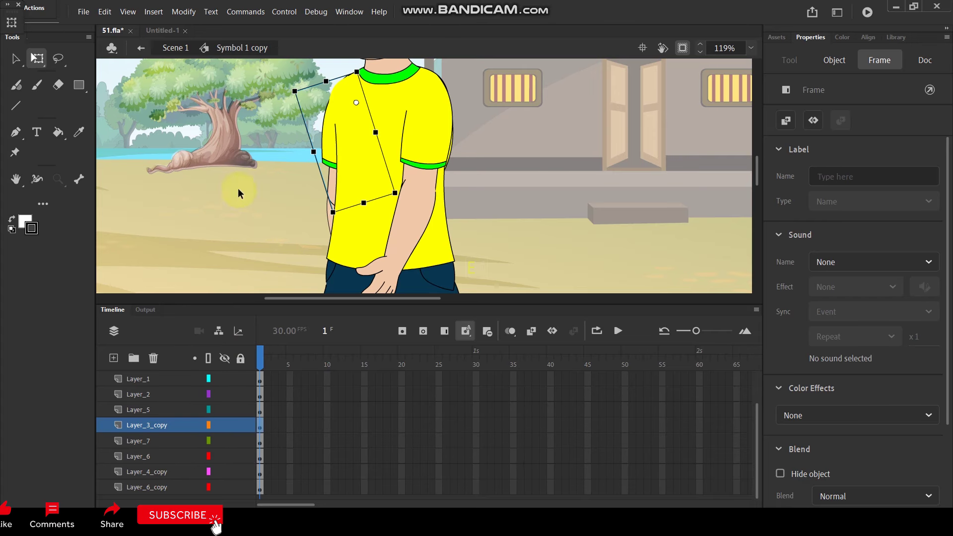
Step: Move the shirt's layer, Layer_2, down between Layer_5 and Layer_3_copy
{"action": "scroll", "coordinate": [263, 146], "scroll_direction": "down", "scroll_amount": 2}
{"action": "scroll", "coordinate": [435, 142], "scroll_direction": "up", "scroll_amount": 2}
{"action": "scroll", "coordinate": [353, 121], "scroll_direction": "up", "scroll_amount": 2}
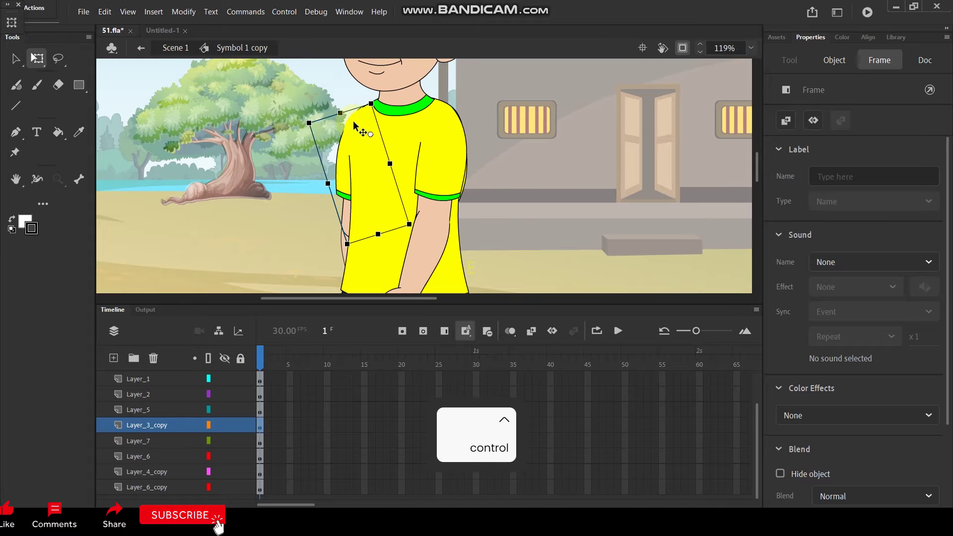
{"action": "left_click", "coordinate": [352, 121]}
{"action": "left_click_drag", "start_coordinate": [157, 394], "coordinate": [160, 432]}
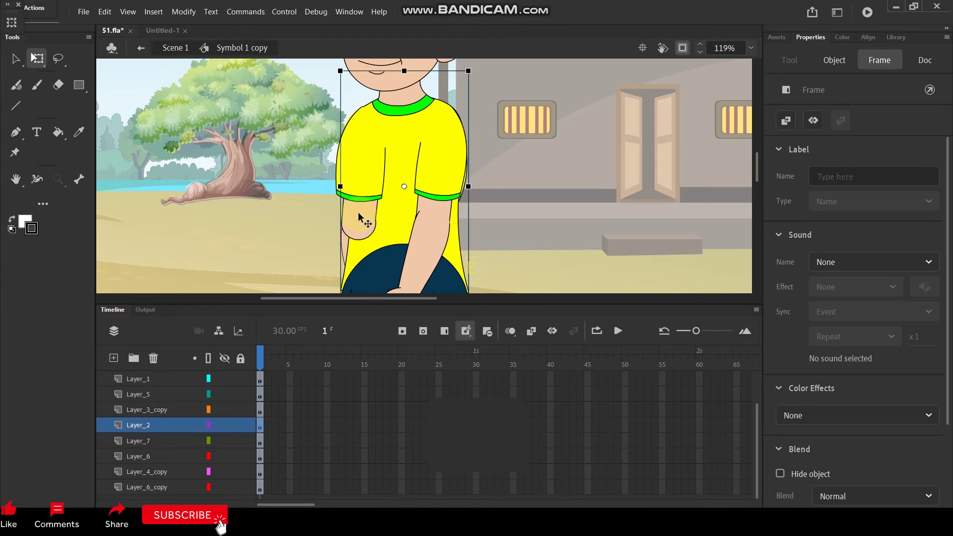
{"action": "left_click", "coordinate": [340, 231]}
{"action": "mouse_move", "coordinate": [172, 418]}
{"action": "left_mouse_down"}
{"action": "mouse_move", "coordinate": [175, 427]}
{"action": "mouse_move", "coordinate": [178, 407]}
{"action": "mouse_move", "coordinate": [175, 431]}
{"action": "left_mouse_up"}
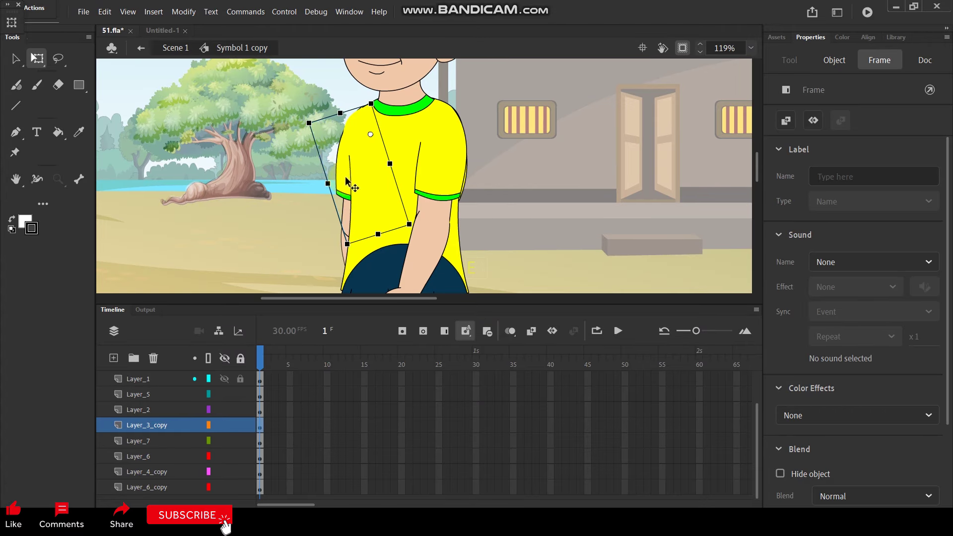
Step: Nudge the far upper arm and forearm together slightly outward from the body to X -35.7, Y 235.7
{"action": "left_click", "coordinate": [16, 59]}
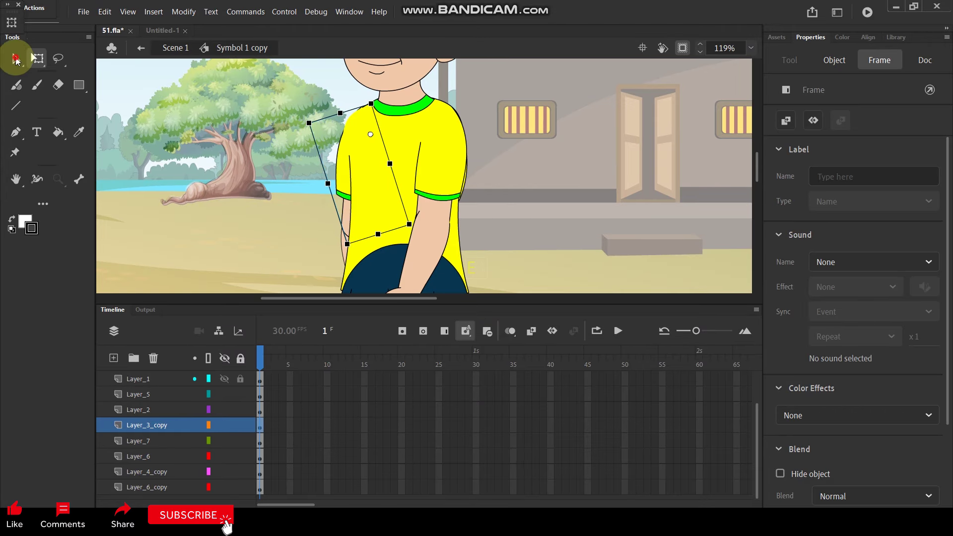
{"action": "left_click", "coordinate": [351, 262]}
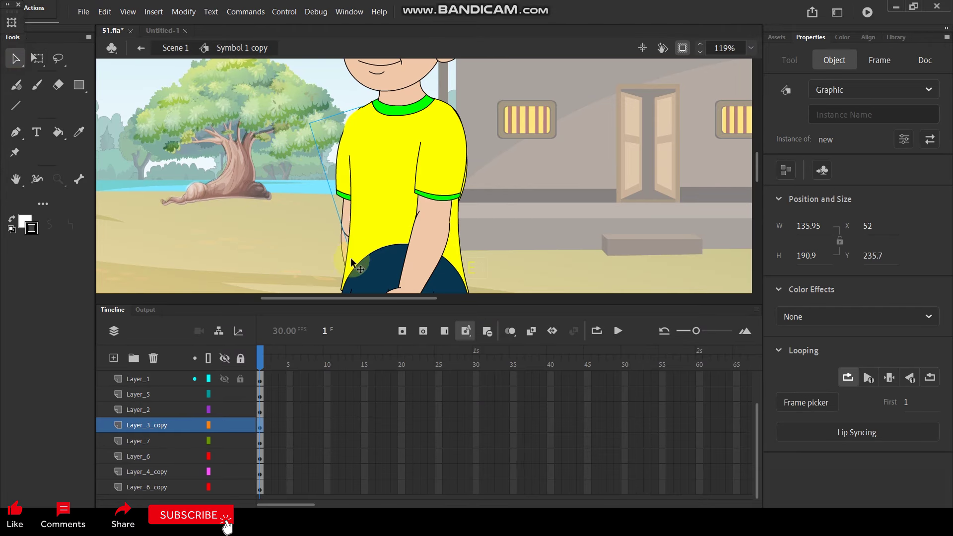
{"action": "left_click", "coordinate": [344, 185], "text": "shift"}
{"action": "key", "text": "Left"}
{"action": "key", "text": "Left"}
{"action": "key", "text": "Left"}
{"action": "key", "text": "Left"}
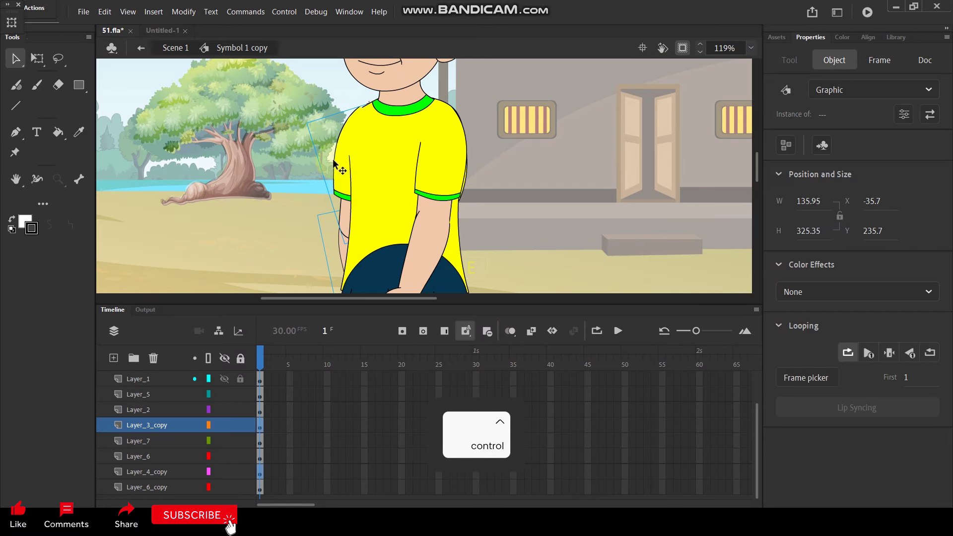
Step: Undo the accidental shirt move and shift the far upper arm to X 48.45, Y 238.75 so it fits the shoulder
{"action": "scroll", "coordinate": [343, 182], "scroll_direction": "up", "scroll_amount": 3}
{"action": "left_click", "coordinate": [330, 134]}
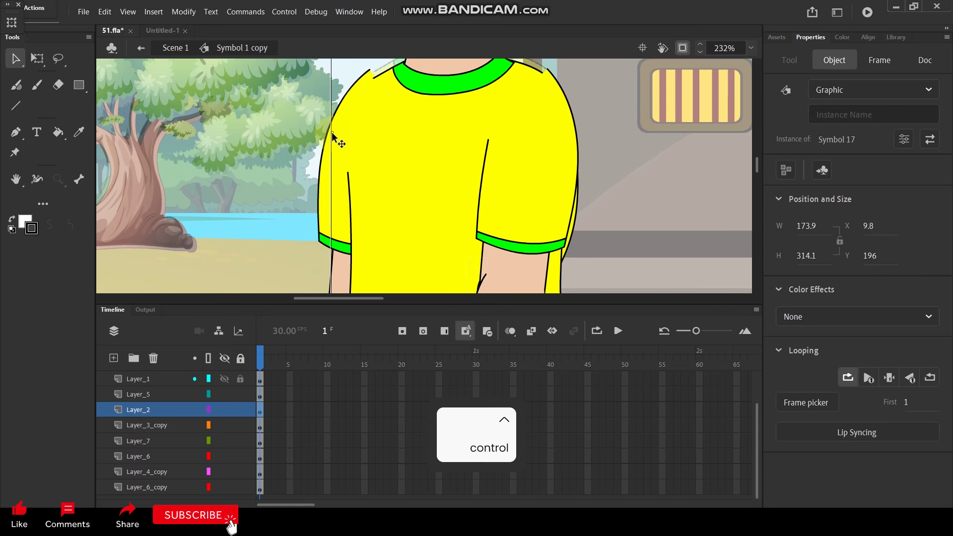
{"action": "key", "text": "ctrl+z"}
{"action": "left_click", "coordinate": [319, 177]}
{"action": "mouse_move", "coordinate": [319, 177]}
{"action": "left_mouse_down"}
{"action": "mouse_move", "coordinate": [325, 190]}
{"action": "mouse_move", "coordinate": [321, 183]}
{"action": "left_mouse_up"}
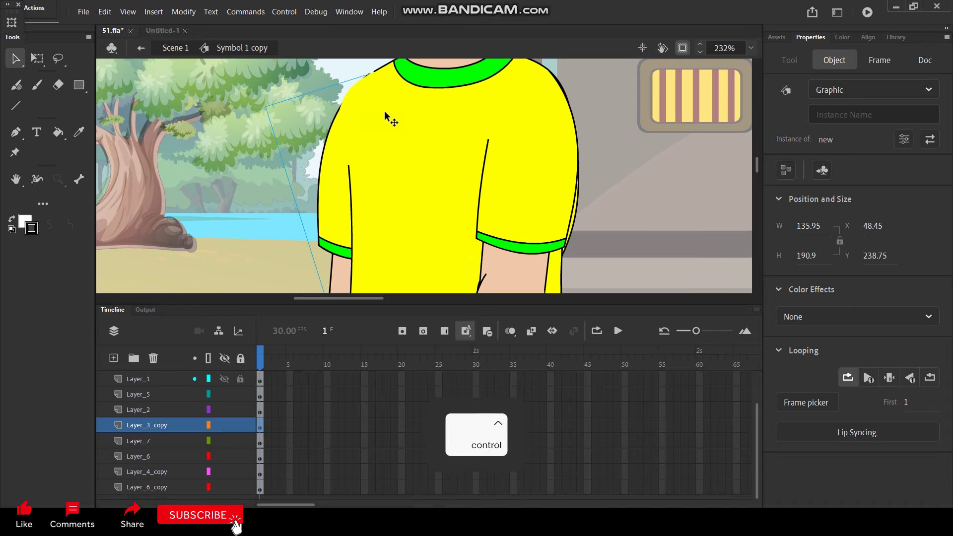
{"action": "left_click", "coordinate": [363, 107], "text": "ctrl"}
{"action": "double_click", "coordinate": [362, 102]}
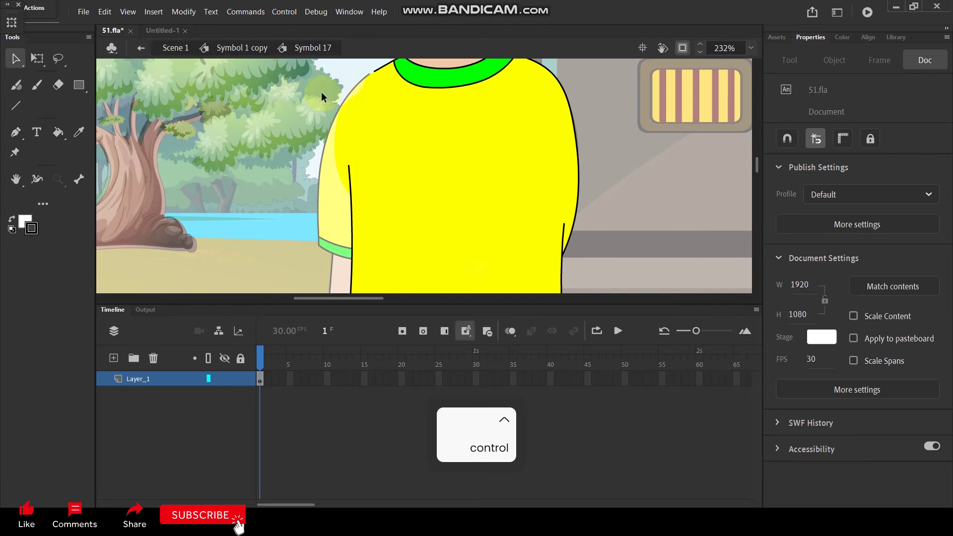
{"action": "double_click", "coordinate": [303, 91]}
Step: Move the far forearm's layer, Layer_4_copy, up between Layer_2 and Layer_3_copy
{"action": "scroll", "coordinate": [327, 177], "scroll_direction": "down", "scroll_amount": 3}
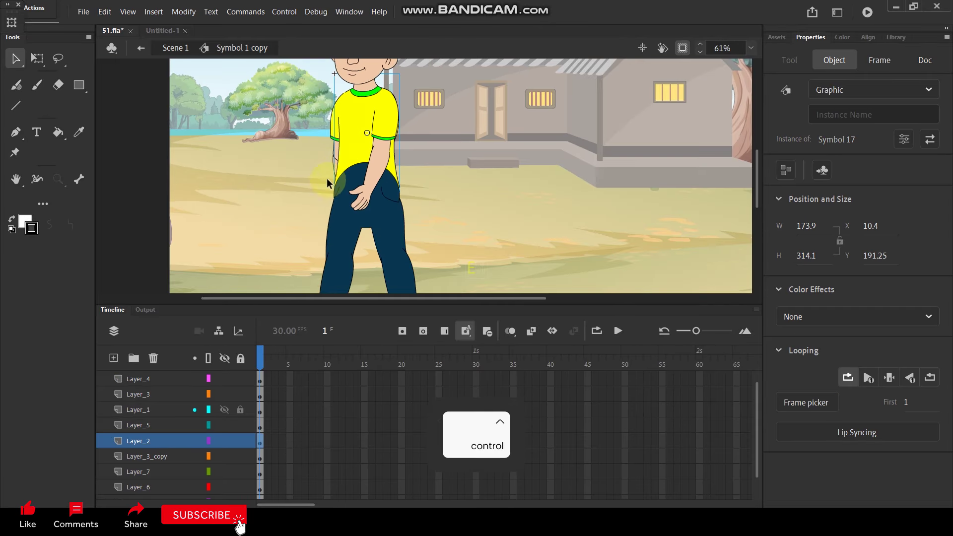
{"action": "scroll", "coordinate": [336, 156], "scroll_direction": "up", "scroll_amount": 3}
{"action": "left_click", "coordinate": [339, 140]}
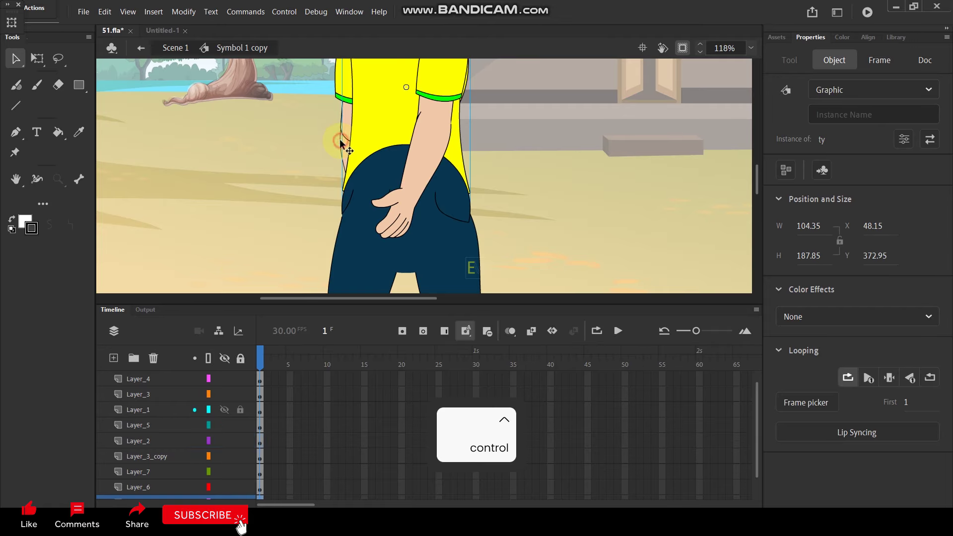
{"action": "left_click_drag", "start_coordinate": [162, 498], "coordinate": [167, 452]}
{"action": "left_click", "coordinate": [235, 252]}
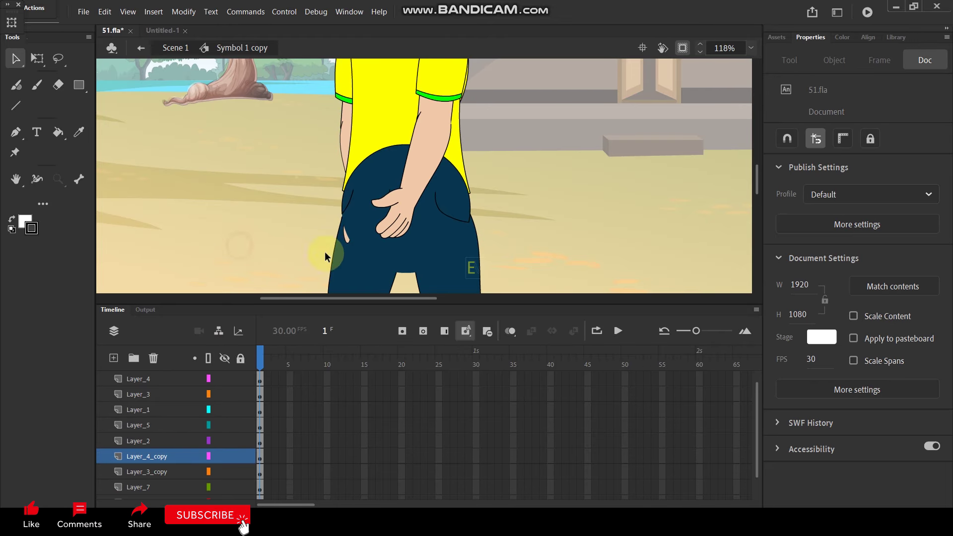
Step: Move the hip layer, Layer_5, up above Layer_1 and try to reorder the shirt's layer, Layer_2
{"action": "left_click", "coordinate": [356, 241]}
{"action": "mouse_move", "coordinate": [177, 422]}
{"action": "left_mouse_down"}
{"action": "mouse_move", "coordinate": [175, 463]}
{"action": "mouse_move", "coordinate": [178, 409]}
{"action": "left_mouse_up"}
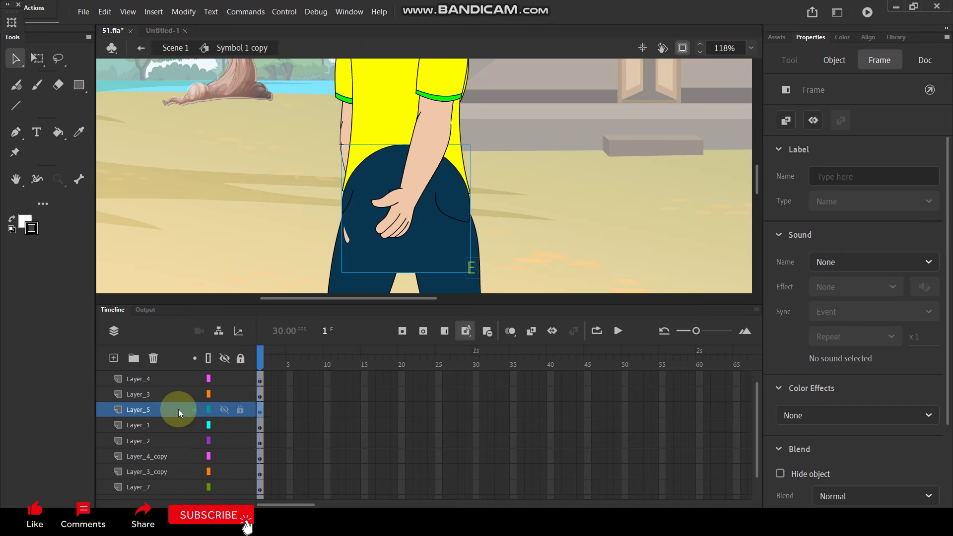
{"action": "left_click", "coordinate": [382, 103]}
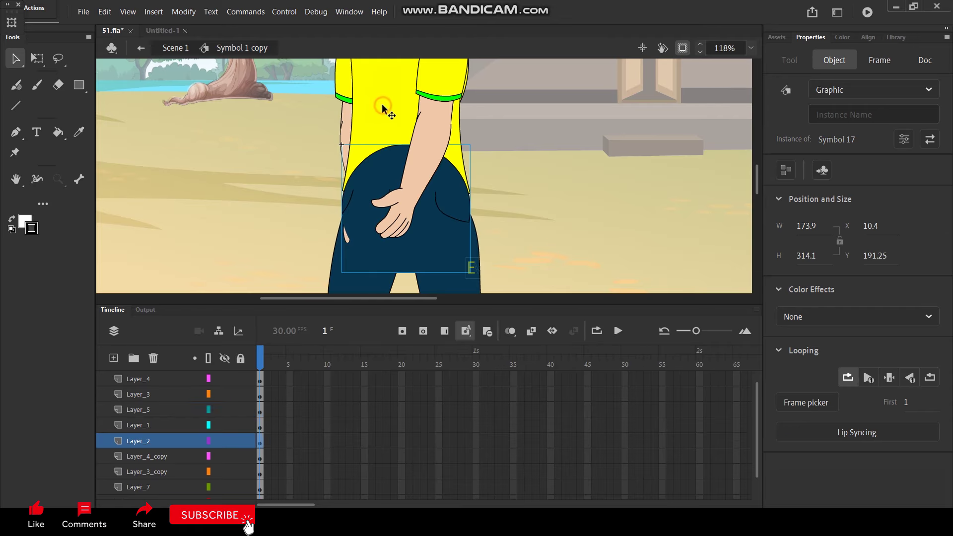
{"action": "mouse_move", "coordinate": [168, 440]}
{"action": "left_mouse_down"}
{"action": "mouse_move", "coordinate": [173, 421]}
{"action": "mouse_move", "coordinate": [169, 448]}
{"action": "left_mouse_up"}
Step: Move the hip layer, Layer_5, down between Layer_2 and Layer_4_copy so the shirt hem overlaps the trousers
{"action": "scroll", "coordinate": [444, 160], "scroll_direction": "down", "scroll_amount": 3, "text": "ctrl"}
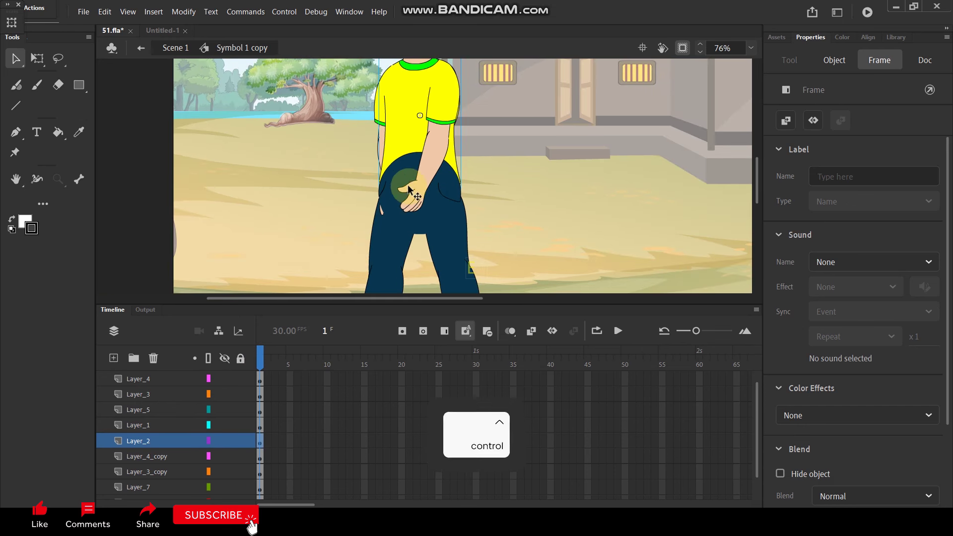
{"action": "left_click", "coordinate": [389, 207]}
{"action": "left_click_drag", "start_coordinate": [160, 408], "coordinate": [160, 447]}
{"action": "left_click", "coordinate": [259, 227]}
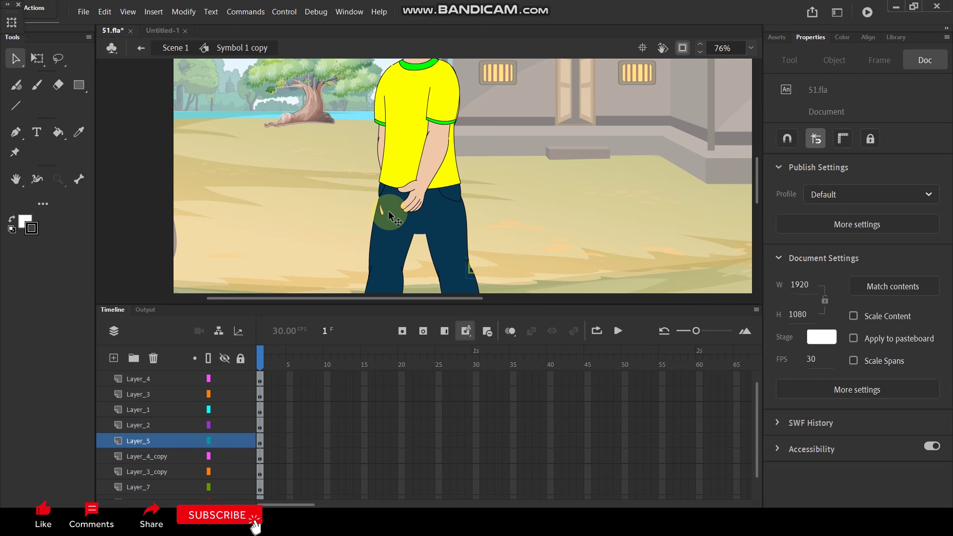
Step: Rotate the far upper arm and forearm together about the shoulder so the far hand hangs outside the hip
{"action": "left_click", "coordinate": [381, 211]}
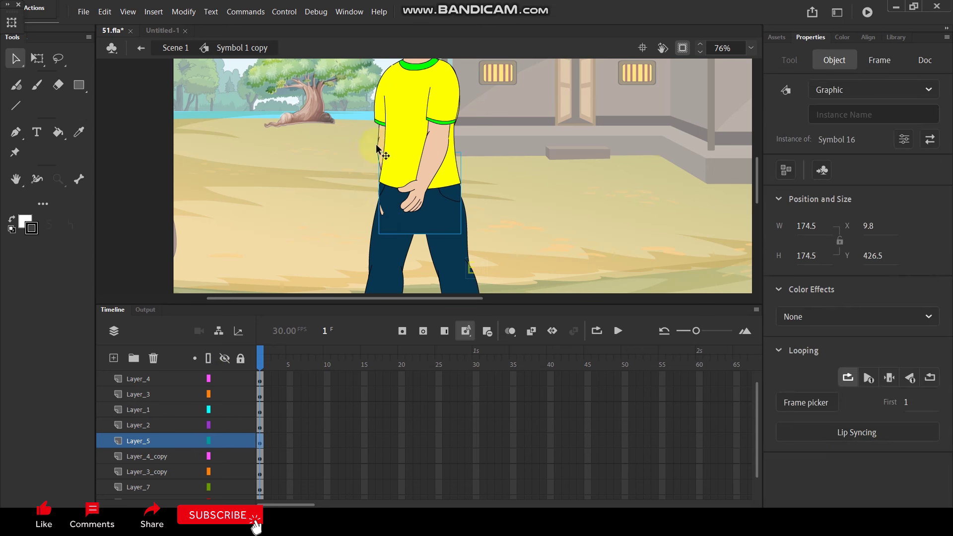
{"action": "left_click", "coordinate": [326, 171]}
{"action": "scroll", "coordinate": [382, 206], "scroll_direction": "up", "scroll_amount": 2}
{"action": "left_click", "coordinate": [382, 207]}
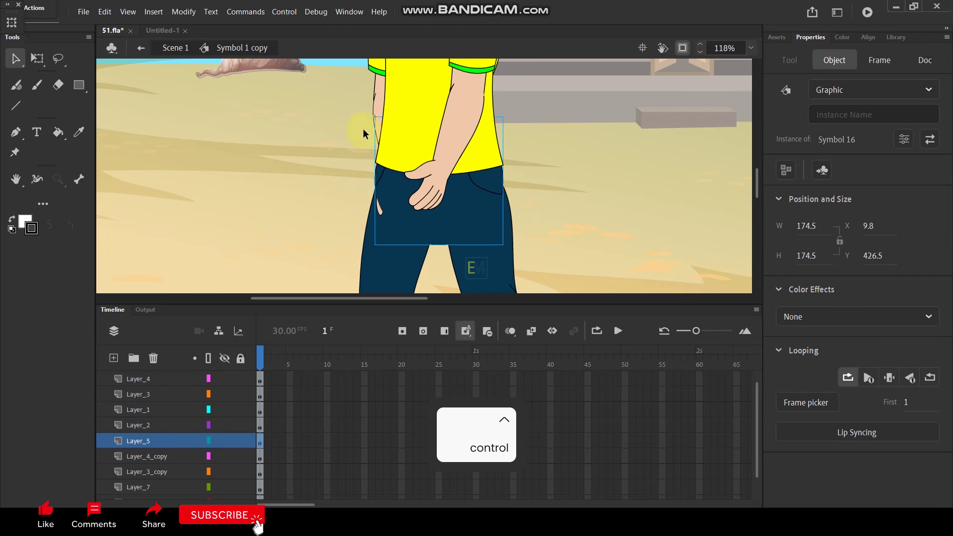
{"action": "left_click", "coordinate": [375, 102]}
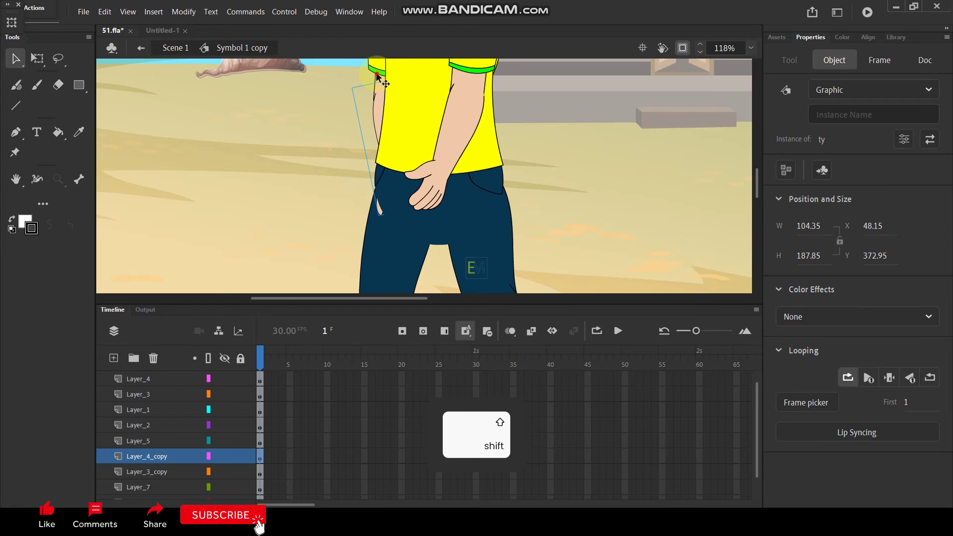
{"action": "left_click", "coordinate": [394, 132], "text": "shift"}
{"action": "scroll", "coordinate": [393, 132], "scroll_direction": "down", "scroll_amount": 2}
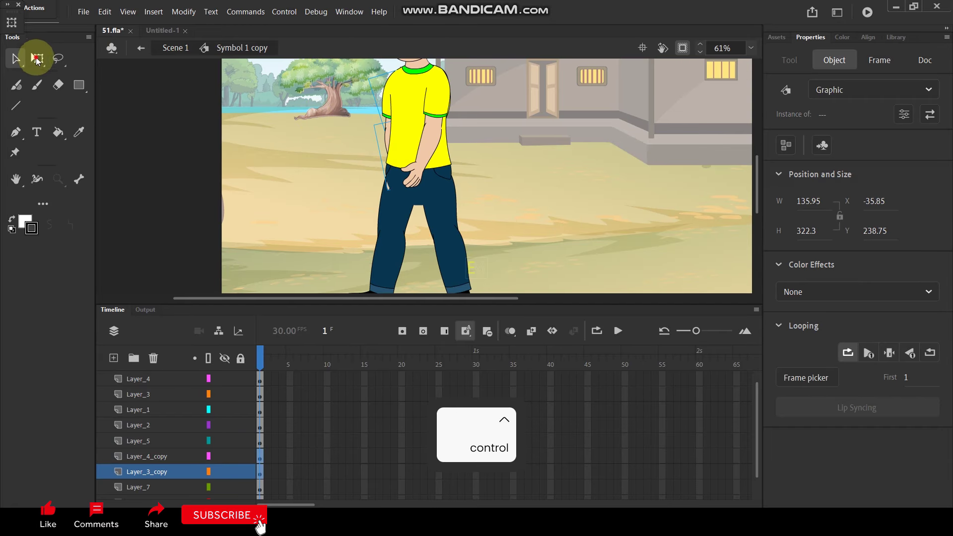
{"action": "left_click", "coordinate": [37, 60]}
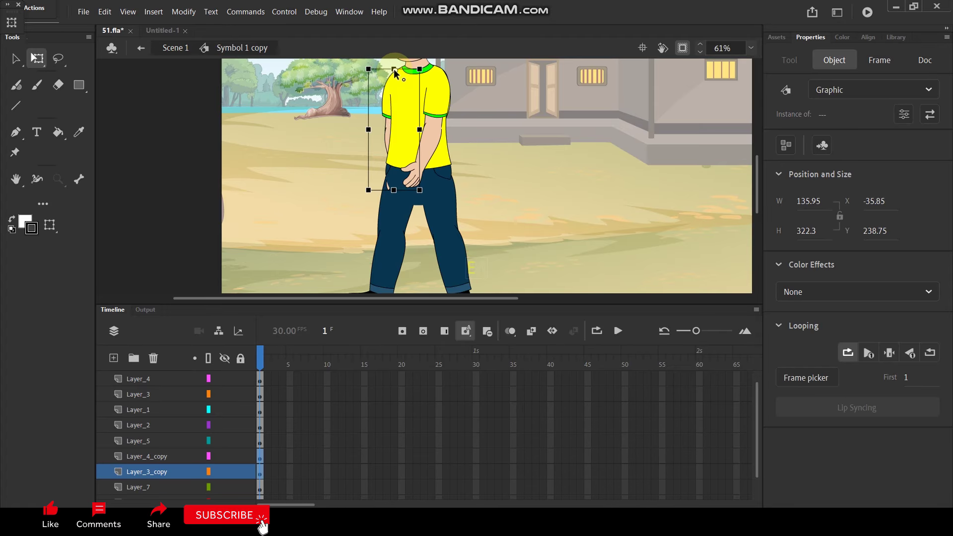
{"action": "scroll", "coordinate": [395, 71], "scroll_direction": "up", "scroll_amount": 2}
{"action": "left_click_drag", "start_coordinate": [432, 268], "coordinate": [400, 272]}
{"action": "left_click", "coordinate": [268, 223]}
{"action": "left_click", "coordinate": [367, 237]}
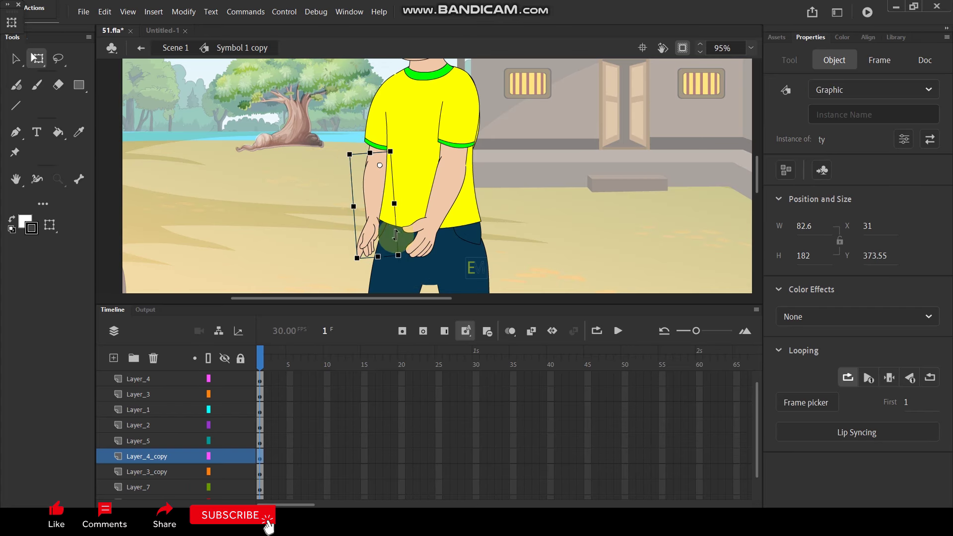
Step: Rotate the near upper arm and forearm together about the shoulder so the near arm hangs down beside the body
{"action": "left_click", "coordinate": [427, 228]}
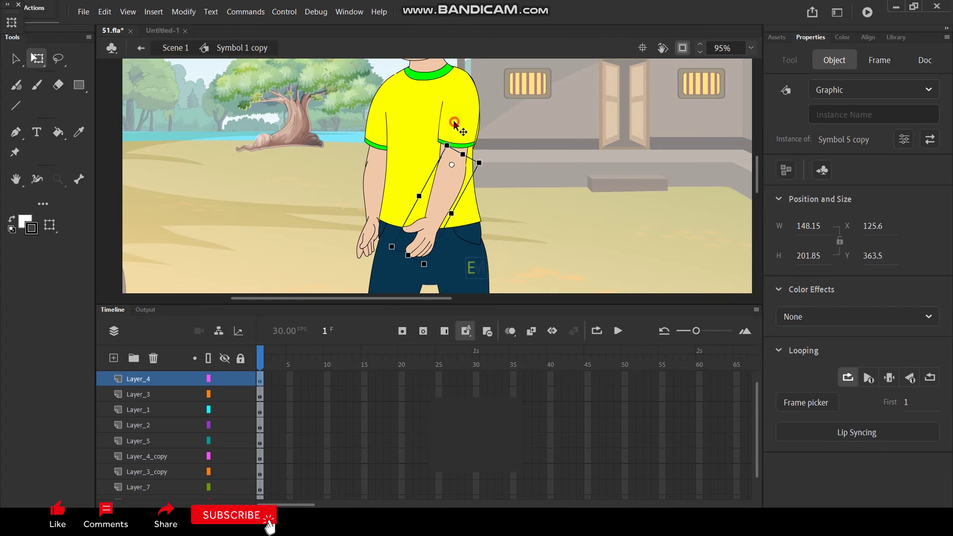
{"action": "left_click", "coordinate": [450, 172], "text": "shift"}
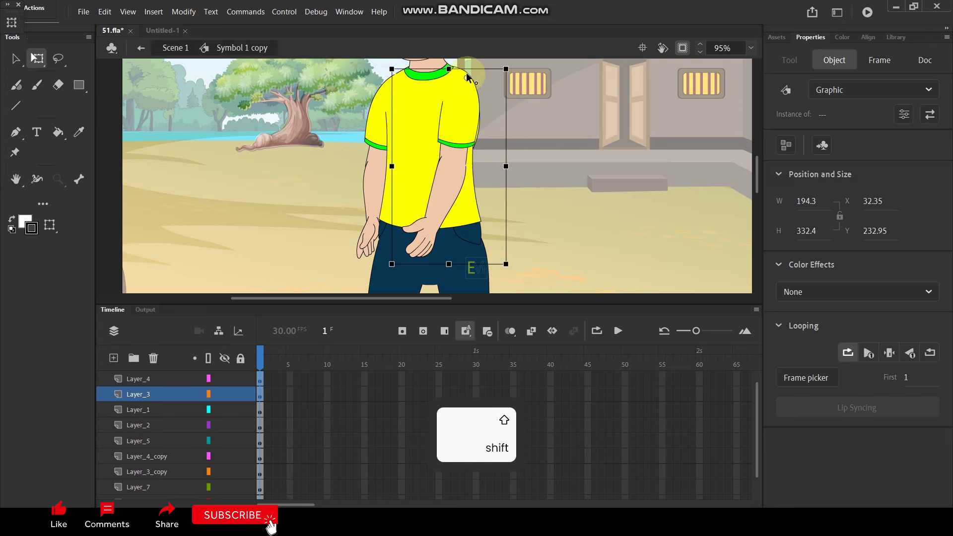
{"action": "left_click_drag", "start_coordinate": [515, 266], "coordinate": [563, 251]}
{"action": "left_click", "coordinate": [464, 156]}
{"action": "scroll", "coordinate": [461, 155], "scroll_direction": "down", "scroll_amount": 3}
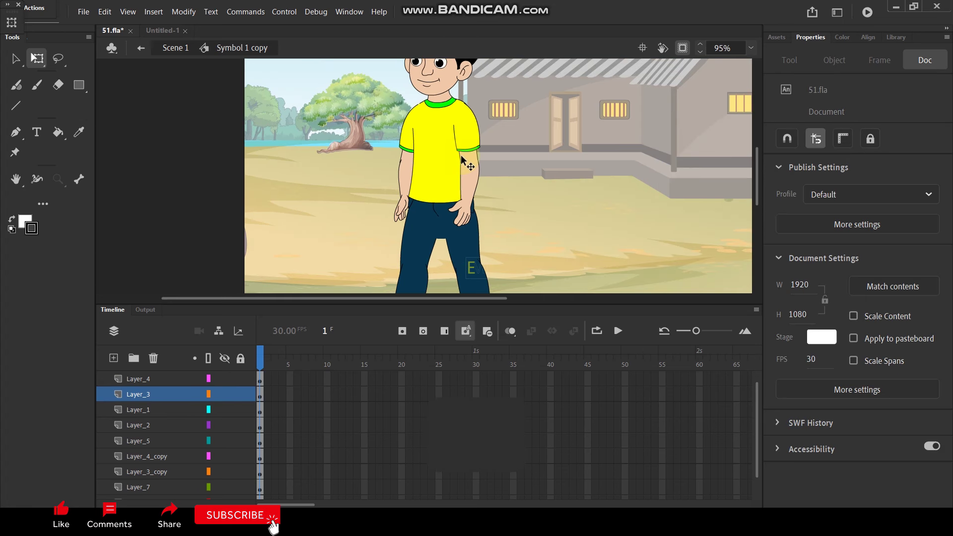
Step: Insert keyframes at frame 20 on all of the character's layers
{"action": "scroll", "coordinate": [381, 196], "scroll_direction": "up", "scroll_amount": 1}
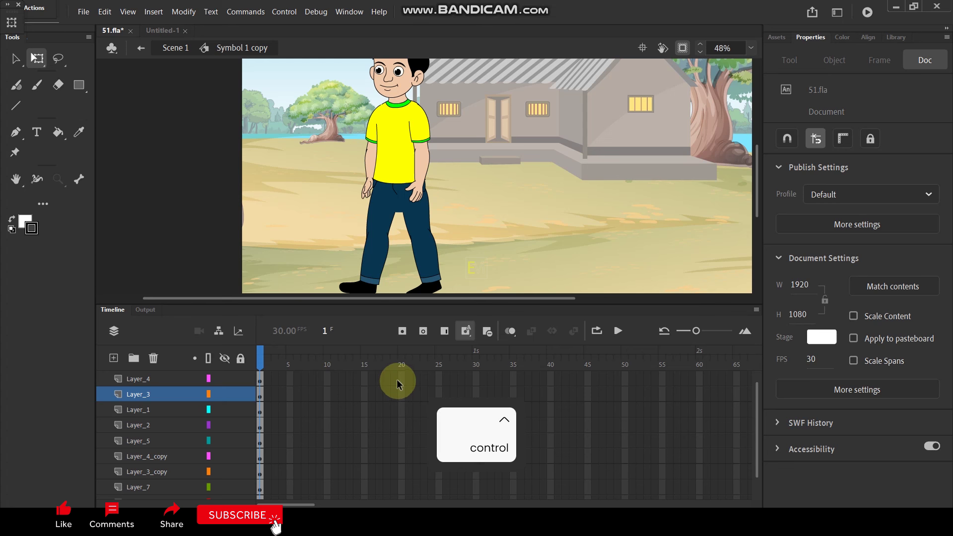
{"action": "scroll", "coordinate": [404, 382], "scroll_direction": "up", "scroll_amount": 1}
{"action": "left_click_drag", "start_coordinate": [403, 378], "coordinate": [400, 494]}
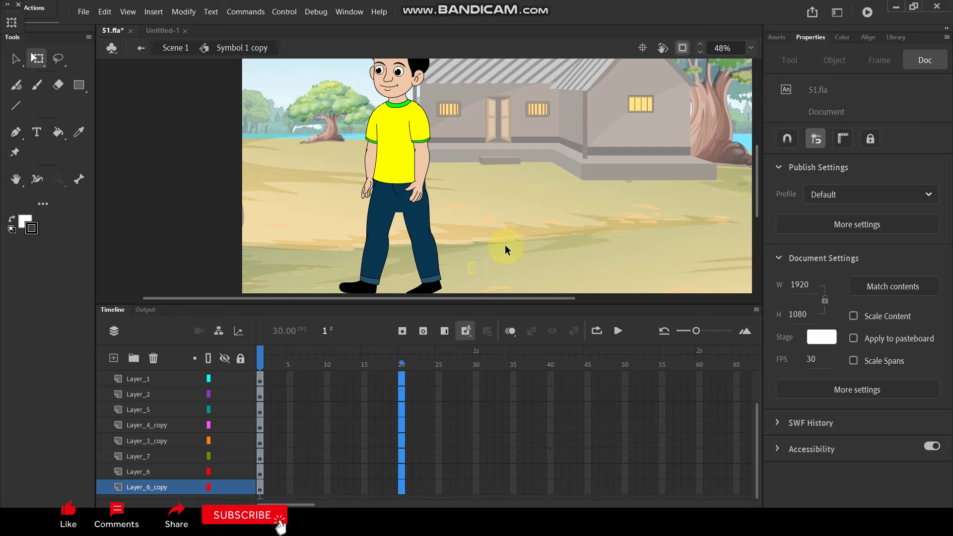
{"action": "key", "text": "F6"}
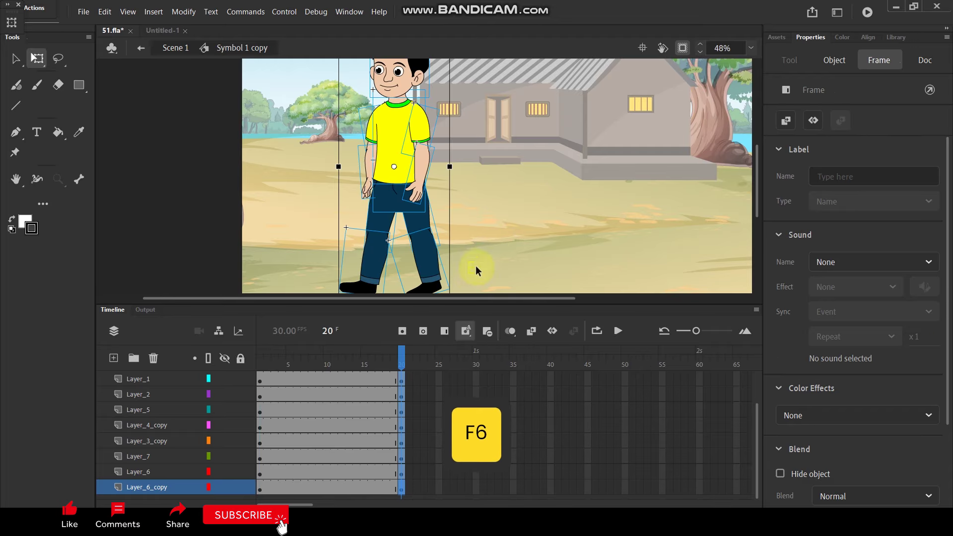
{"action": "left_click", "coordinate": [510, 225]}
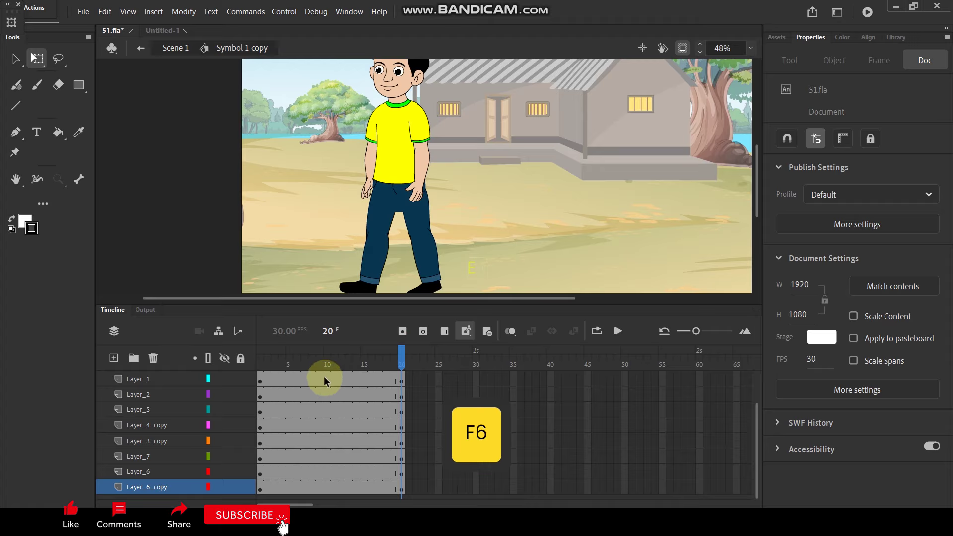
Step: Insert keyframes at frame 10 on all of the character's layers
{"action": "scroll", "coordinate": [324, 377], "scroll_direction": "up", "scroll_amount": 3}
{"action": "left_click_drag", "start_coordinate": [326, 371], "coordinate": [325, 503]}
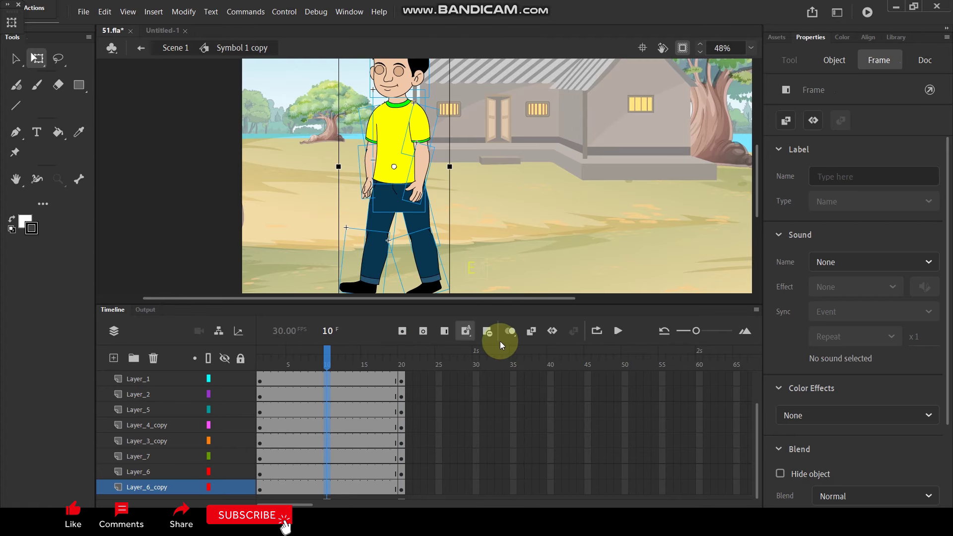
{"action": "key", "text": "F6"}
{"action": "left_click", "coordinate": [493, 219]}
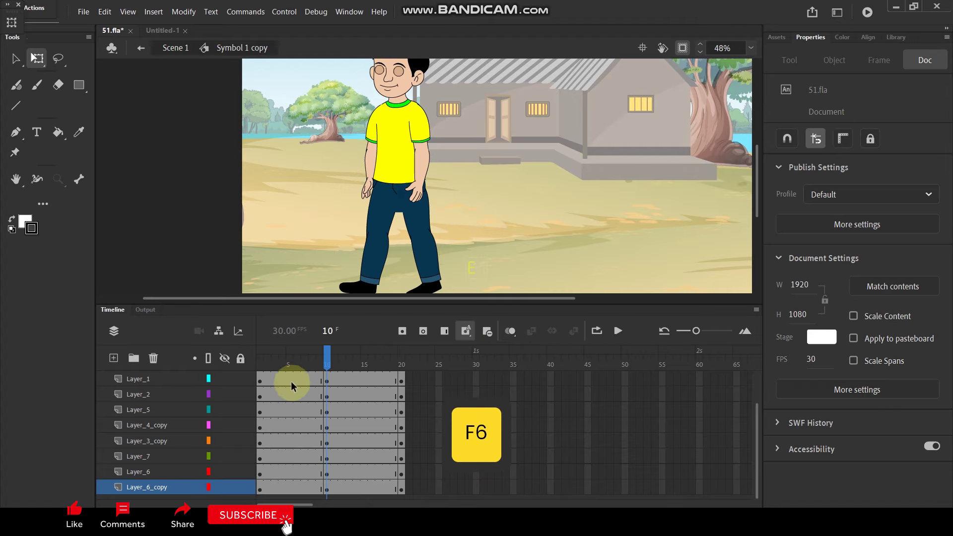
Step: At frame 10, rotate the near thigh and shin together about the hip so the near leg swings forward under the body
{"action": "left_click_drag", "start_coordinate": [327, 361], "coordinate": [328, 385]}
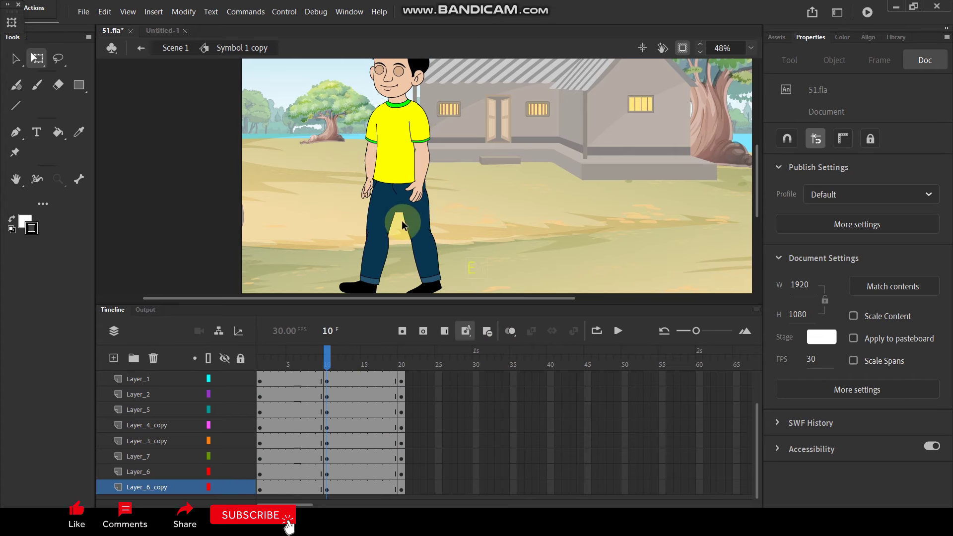
{"action": "left_click_drag", "start_coordinate": [460, 214], "coordinate": [469, 180]}
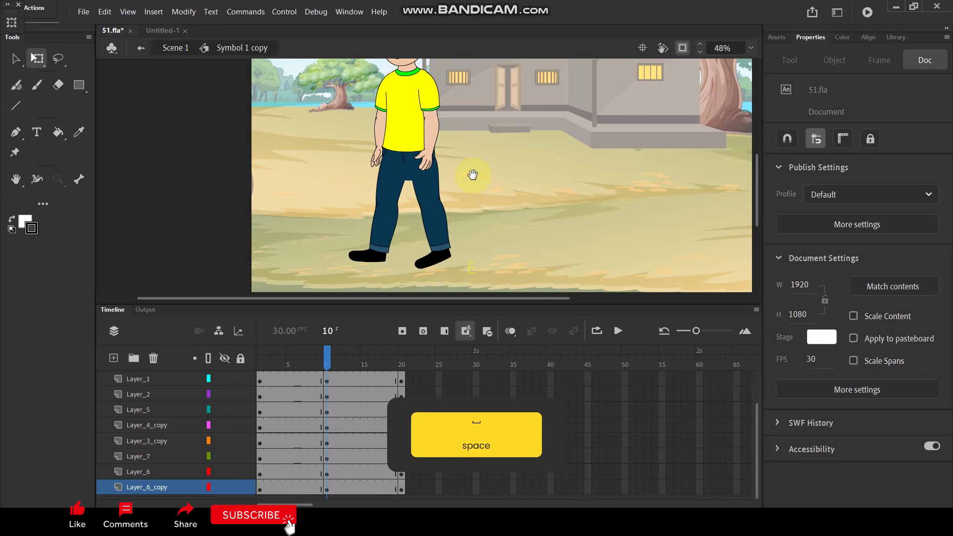
{"action": "left_click", "coordinate": [432, 258]}
{"action": "left_click", "coordinate": [431, 201], "text": "shift"}
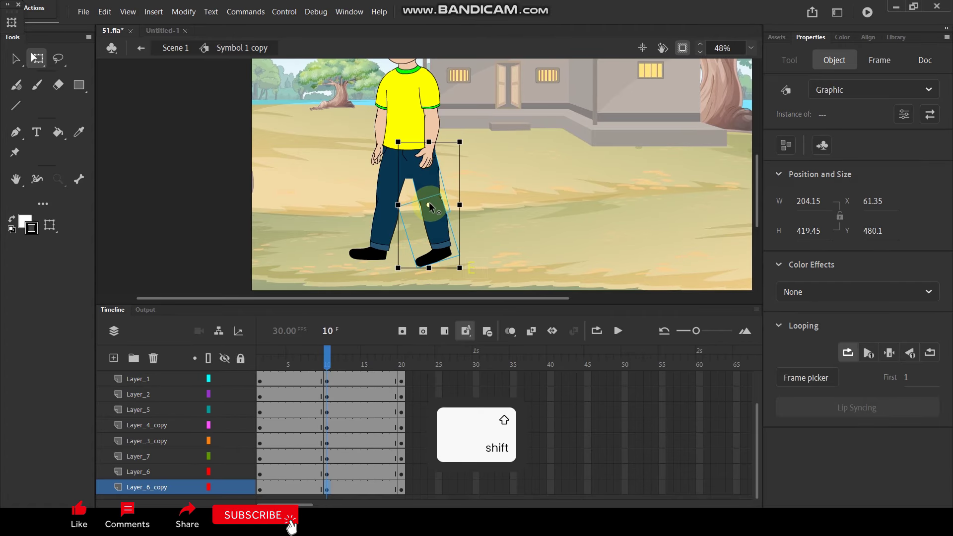
{"action": "left_click", "coordinate": [423, 159], "text": "shift"}
{"action": "left_click", "coordinate": [458, 291], "text": "shift"}
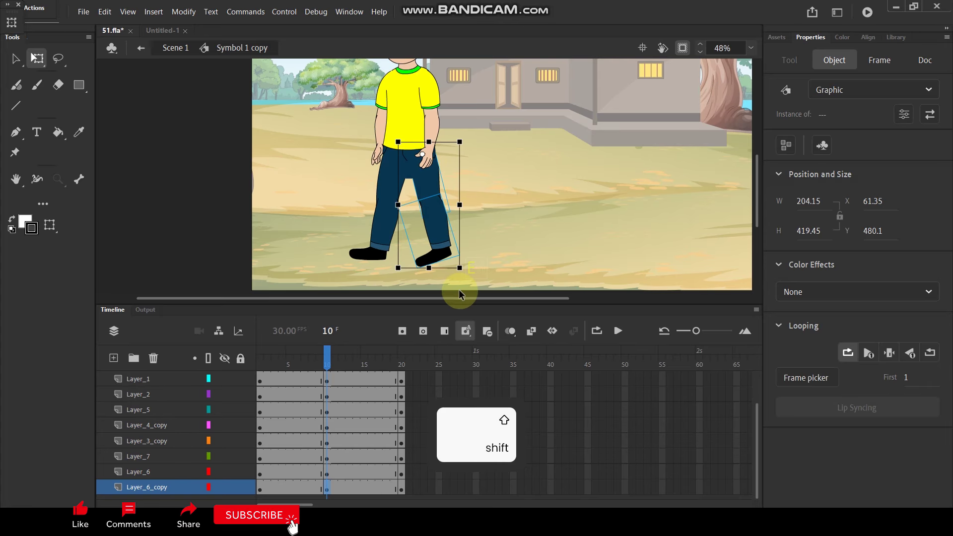
{"action": "left_click_drag", "start_coordinate": [462, 276], "coordinate": [466, 249]}
Step: At frame 10, rotate the far thigh and shin together about the hip so the far leg trails behind the near one
{"action": "left_click", "coordinate": [367, 256]}
{"action": "left_click", "coordinate": [379, 204], "text": "shift"}
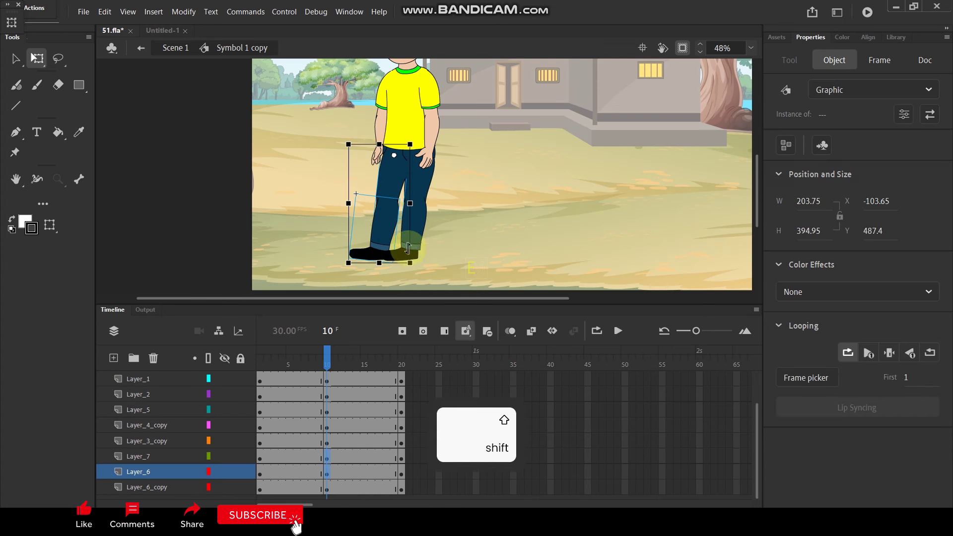
{"action": "left_click_drag", "start_coordinate": [418, 266], "coordinate": [487, 252]}
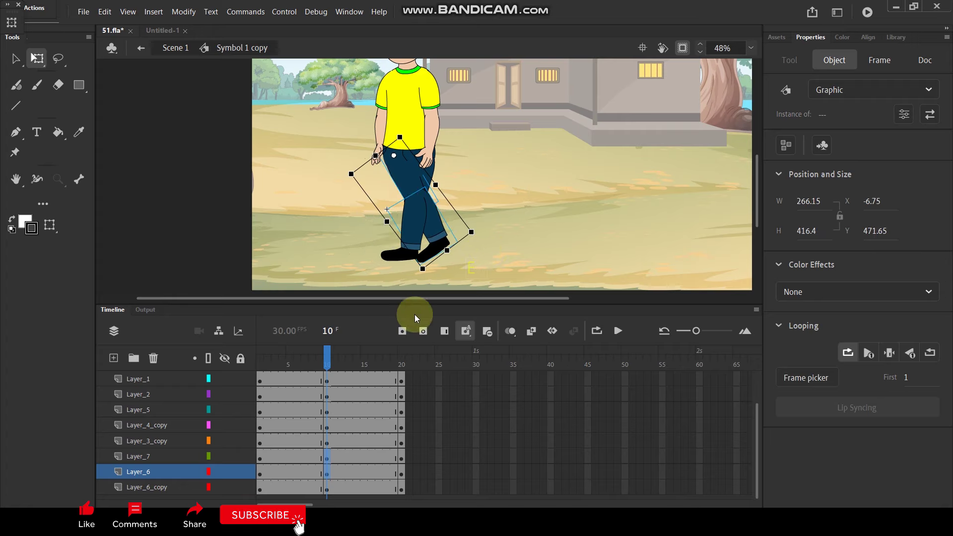
Step: Move Layer_7 and Layer_6 below Layer_6_copy so the far leg stacks behind the near leg
{"action": "left_click", "coordinate": [172, 457], "text": "ctrl"}
{"action": "left_click_drag", "start_coordinate": [168, 463], "coordinate": [167, 496]}
{"action": "left_click", "coordinate": [521, 196]}
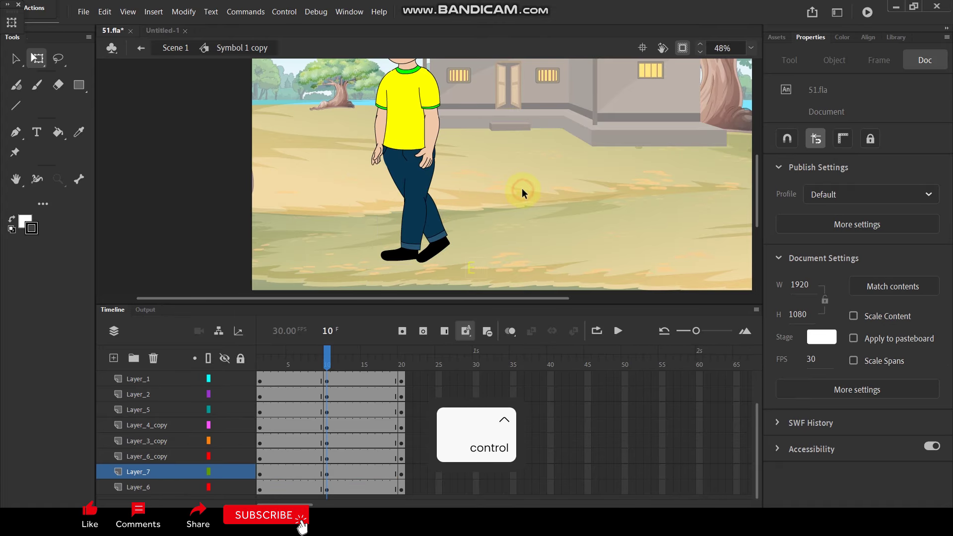
{"action": "left_click", "coordinate": [431, 251]}
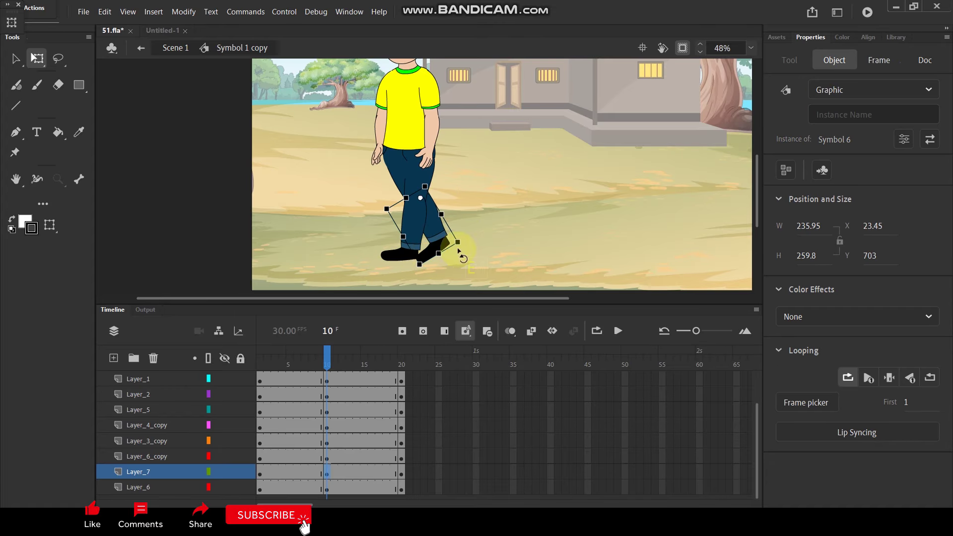
Step: Create classic tweens between the keyframes at frames 1, 10 and 20 on all of the character's layers, and play the result
{"action": "scroll", "coordinate": [427, 397], "scroll_direction": "up", "scroll_amount": 1}
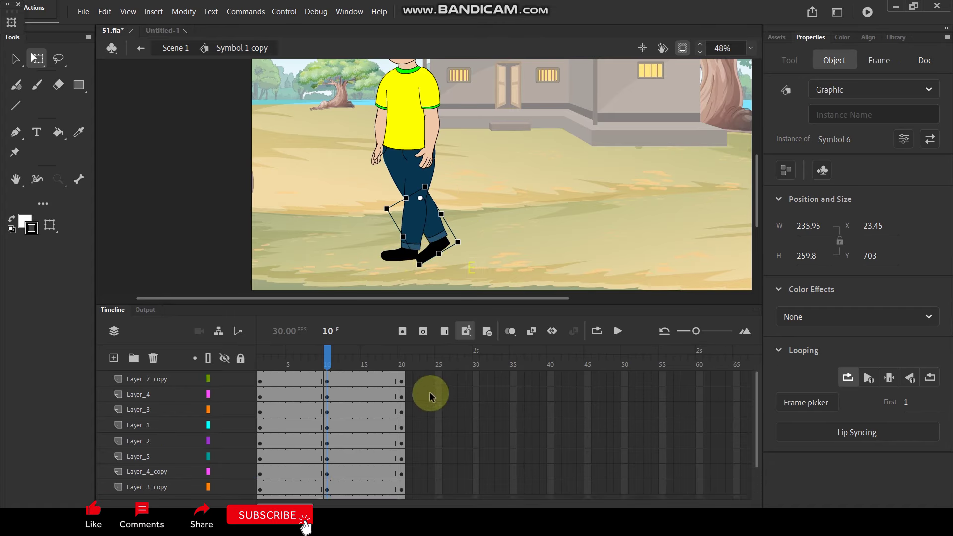
{"action": "left_click_drag", "start_coordinate": [425, 380], "coordinate": [266, 463]}
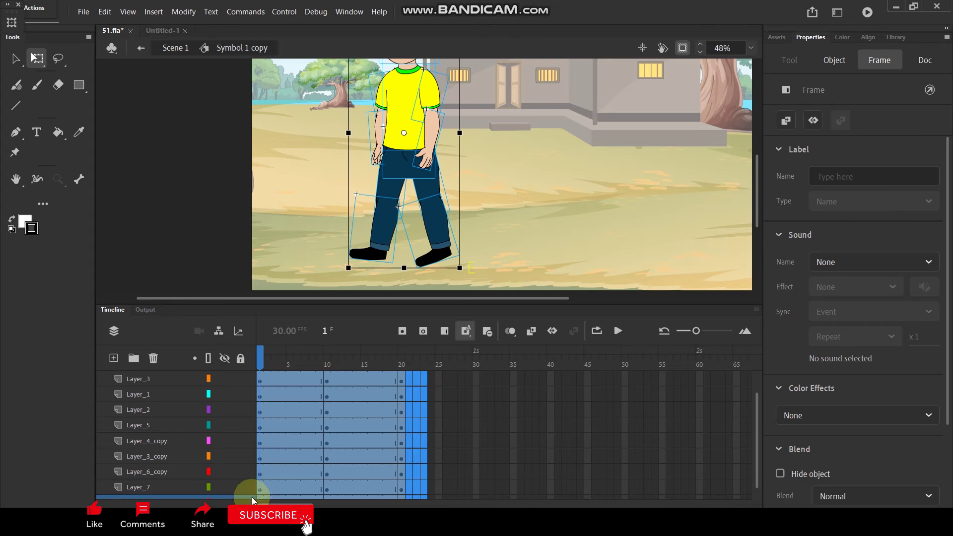
{"action": "right_click", "coordinate": [267, 463]}
{"action": "left_click", "coordinate": [319, 151]}
{"action": "left_click_drag", "start_coordinate": [263, 355], "coordinate": [409, 362]}
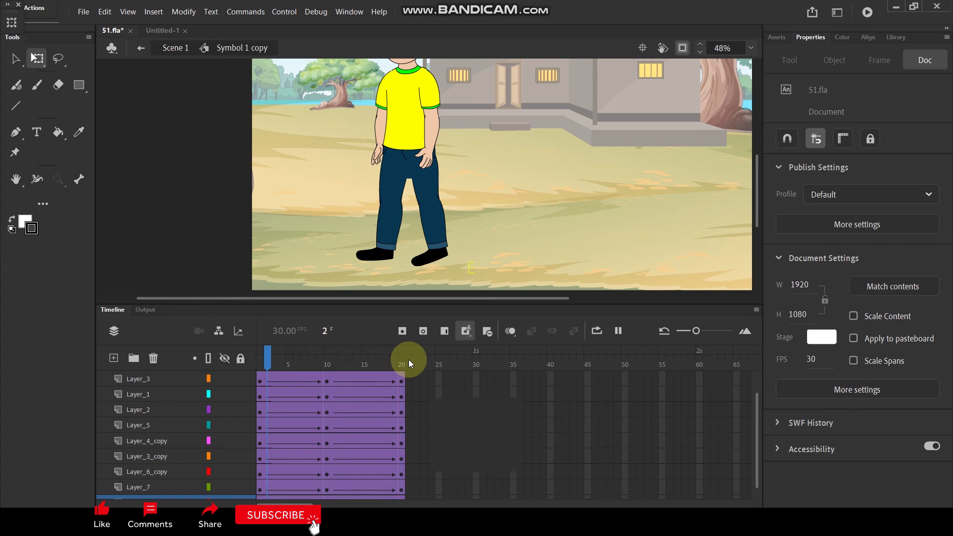
{"action": "key", "text": "Return"}
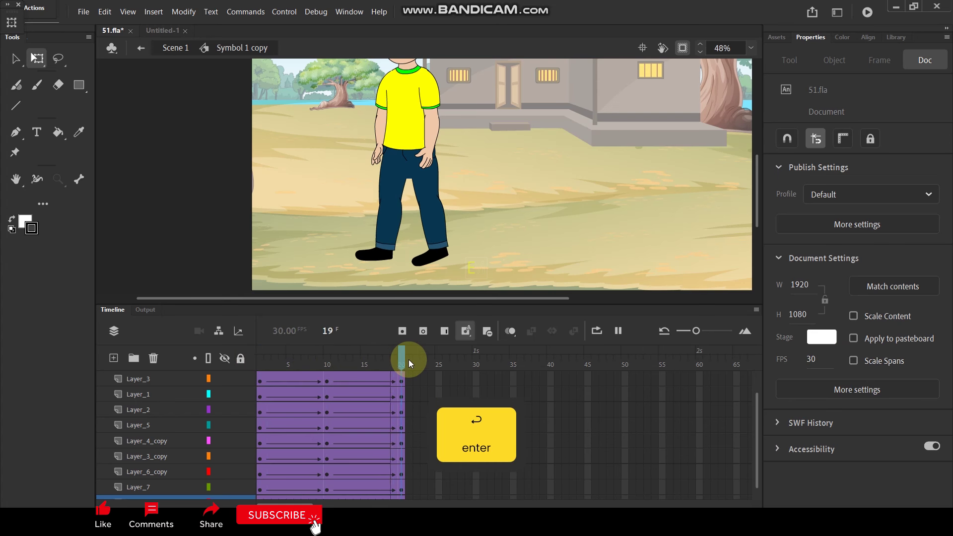
Step: At frame 10, rotate the near upper arm and forearm together about the shoulder so the near hand swings back, clear of the hip
{"action": "left_click", "coordinate": [325, 362]}
{"action": "key", "text": "space"}
{"action": "left_click_drag", "start_coordinate": [468, 106], "coordinate": [478, 172]}
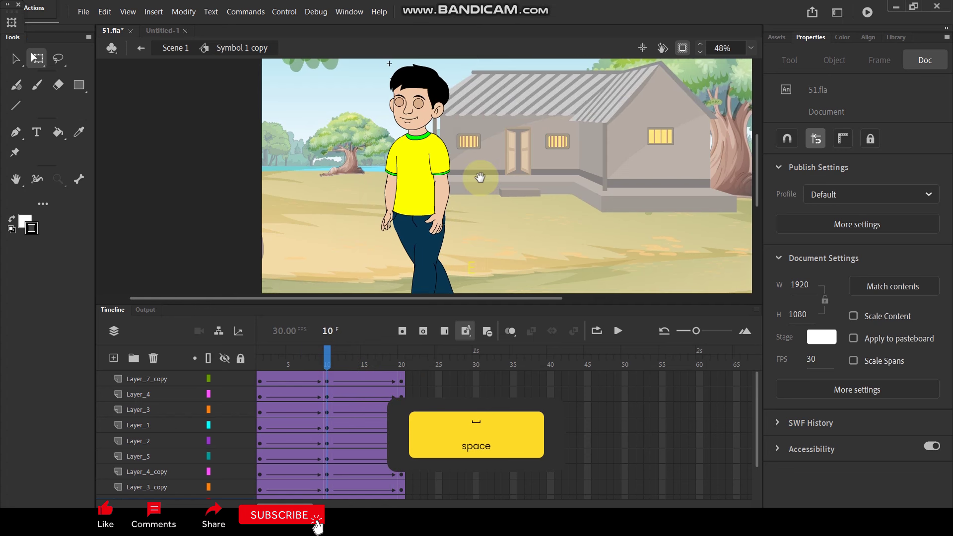
{"action": "left_click", "coordinate": [440, 213]}
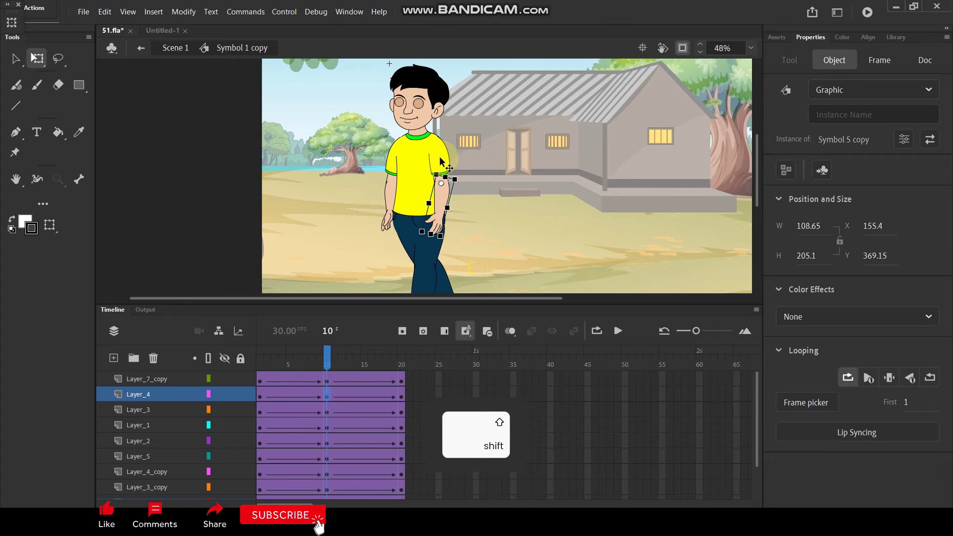
{"action": "left_click", "coordinate": [437, 194], "text": "shift"}
{"action": "scroll", "coordinate": [425, 213], "scroll_direction": "up", "scroll_amount": 2}
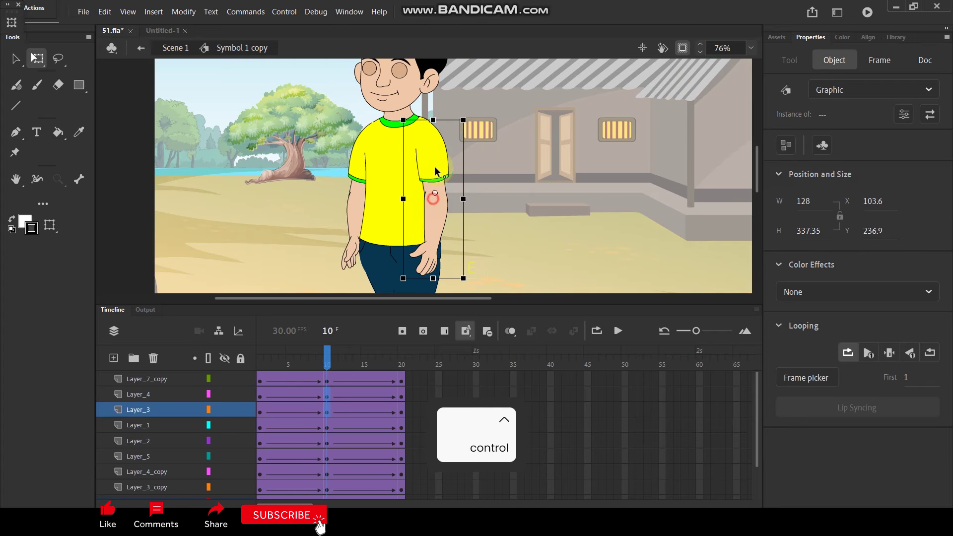
{"action": "key", "text": "shift"}
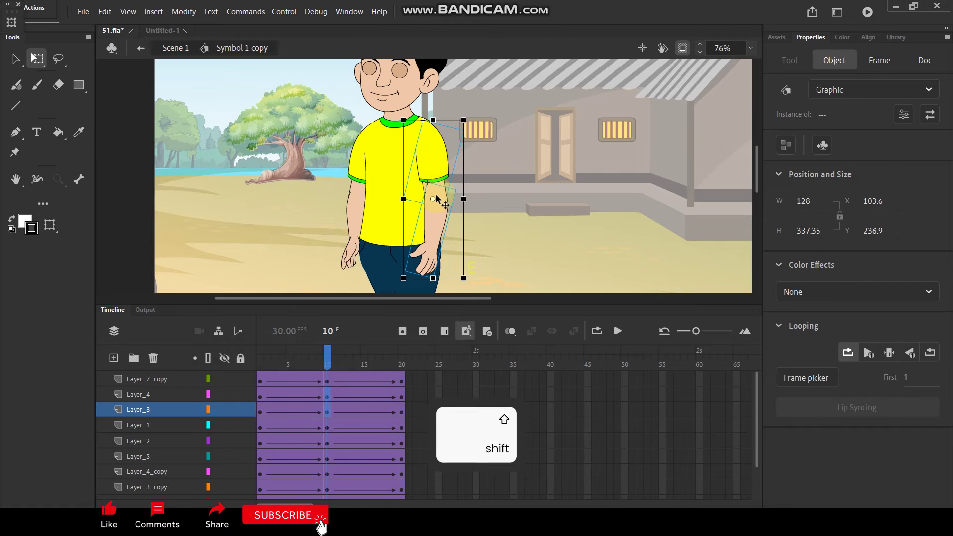
{"action": "mouse_move", "coordinate": [434, 199]}
{"action": "left_mouse_down"}
{"action": "mouse_move", "coordinate": [433, 140]}
{"action": "mouse_move", "coordinate": [442, 206]}
{"action": "left_mouse_up"}
{"action": "left_click_drag", "start_coordinate": [471, 284], "coordinate": [511, 276]}
Step: At frame 10, rotate the far upper arm and forearm together about the shoulder so the far hand swings forward from the body
{"action": "left_click", "coordinate": [347, 258]}
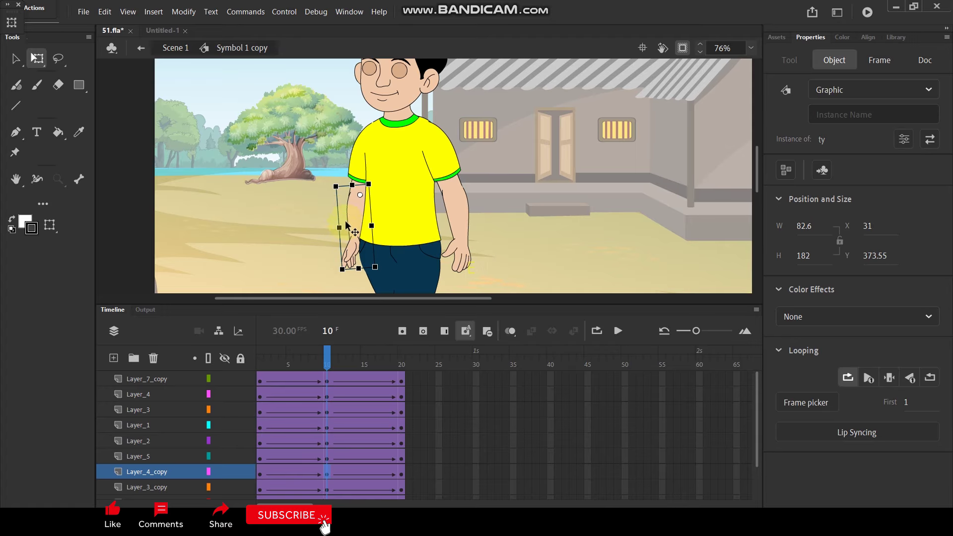
{"action": "left_click", "coordinate": [361, 197], "text": "shift"}
{"action": "left_click_drag", "start_coordinate": [362, 196], "coordinate": [363, 145]}
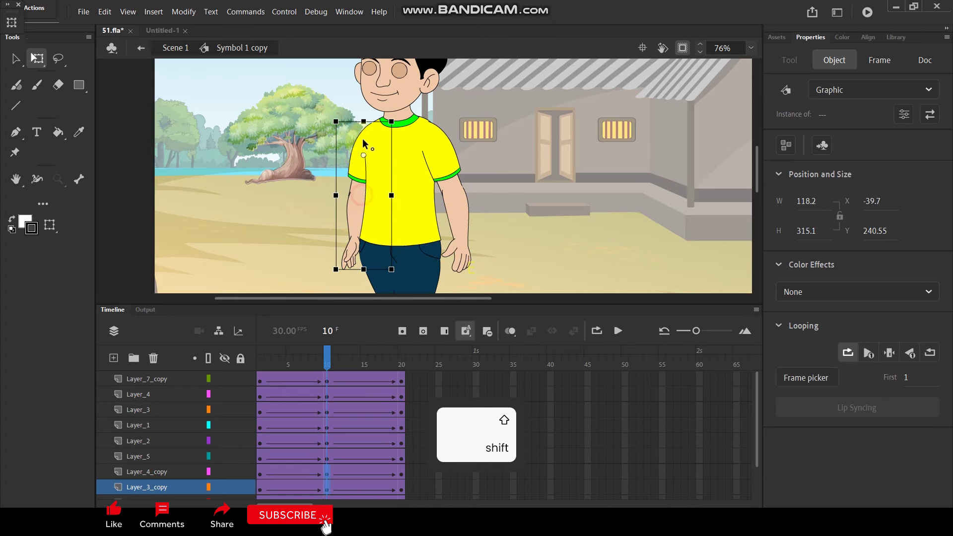
{"action": "left_click_drag", "start_coordinate": [393, 275], "coordinate": [375, 296]}
Step: Play the walk from frame 1 with the whole figure in view to check the arm and leg swing
{"action": "left_click_drag", "start_coordinate": [329, 351], "coordinate": [219, 366]}
{"action": "left_click", "coordinate": [410, 157]}
{"action": "scroll", "coordinate": [410, 159], "scroll_direction": "down", "scroll_amount": 5, "text": "ctrl"}
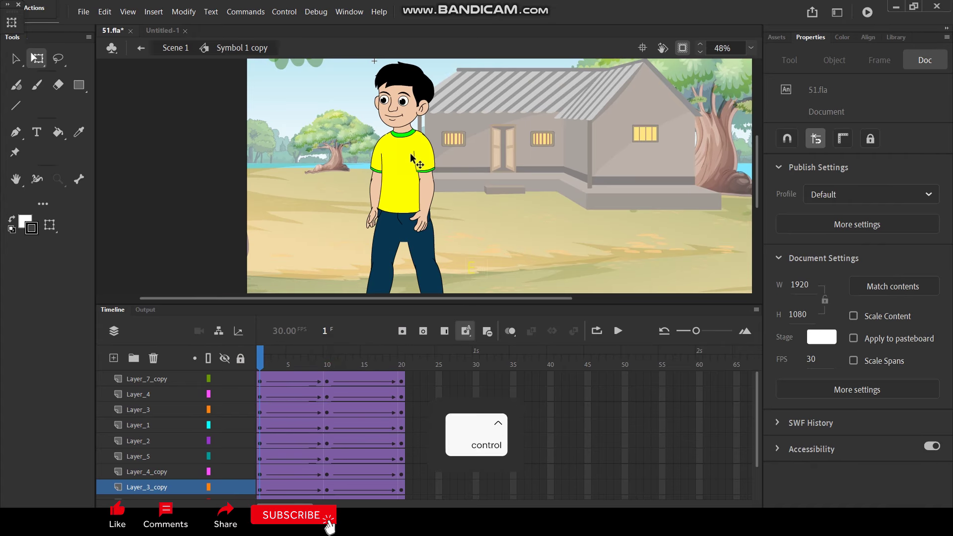
{"action": "key", "text": "Return"}
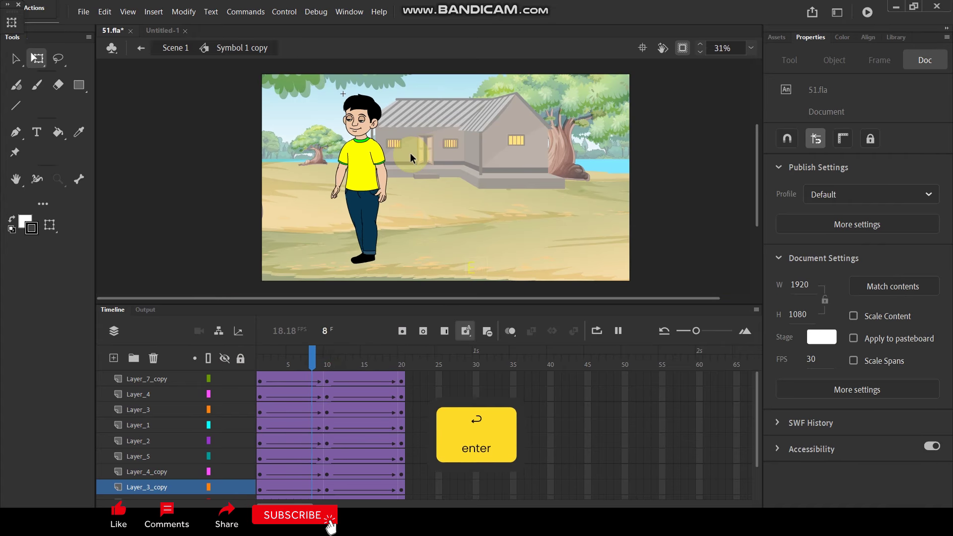
{"action": "key", "text": "Return"}
Step: Insert keyframes at frame 5 on all of the character's layers
{"action": "left_click_drag", "start_coordinate": [295, 363], "coordinate": [291, 501]}
{"action": "key", "text": "F6"}
{"action": "left_click", "coordinate": [443, 205]}
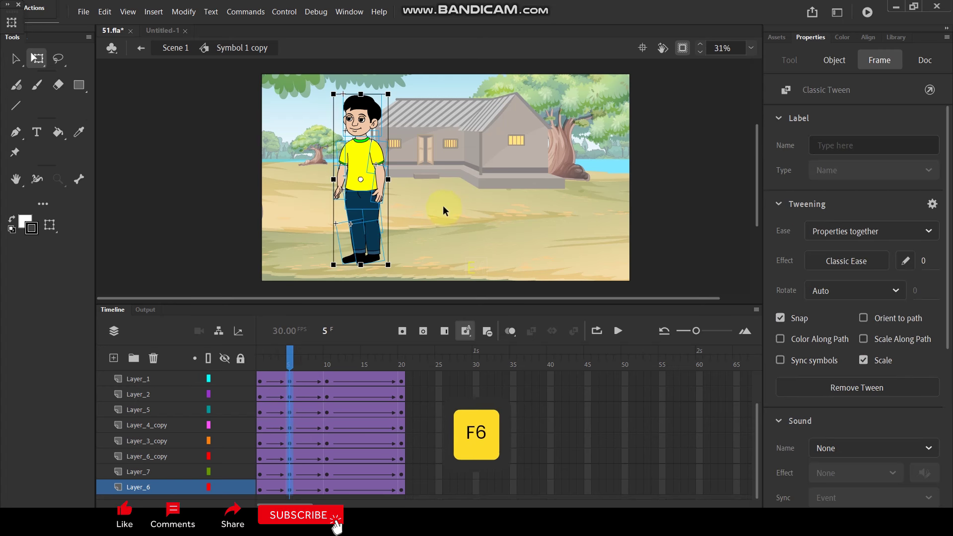
{"action": "mouse_move", "coordinate": [299, 364]}
{"action": "left_mouse_down"}
{"action": "mouse_move", "coordinate": [238, 368]}
{"action": "mouse_move", "coordinate": [290, 371]}
{"action": "left_mouse_up"}
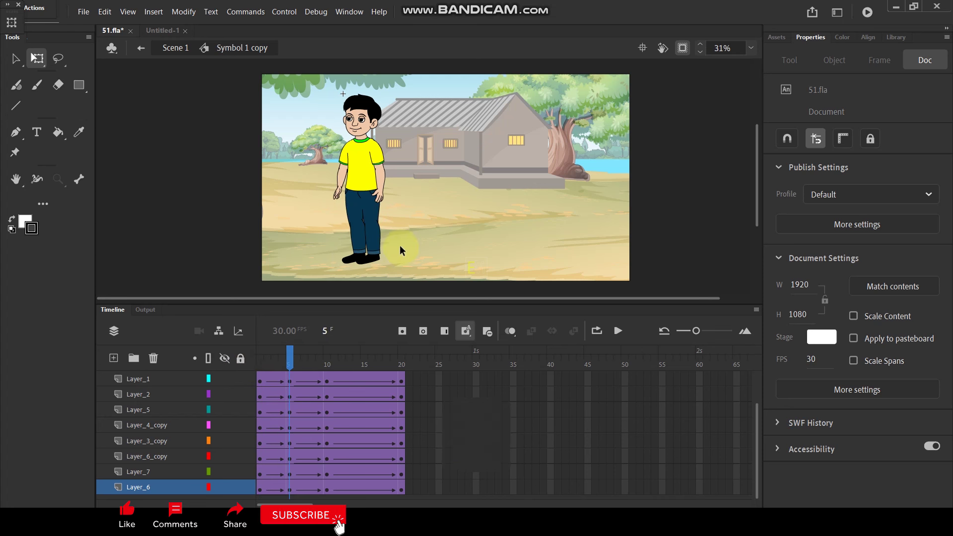
Step: At frame 5, rotate the near thigh and shin together about the hip so the near leg lifts forward
{"action": "scroll", "coordinate": [380, 239], "scroll_direction": "up", "scroll_amount": 4}
{"action": "left_click", "coordinate": [368, 271], "text": "ctrl"}
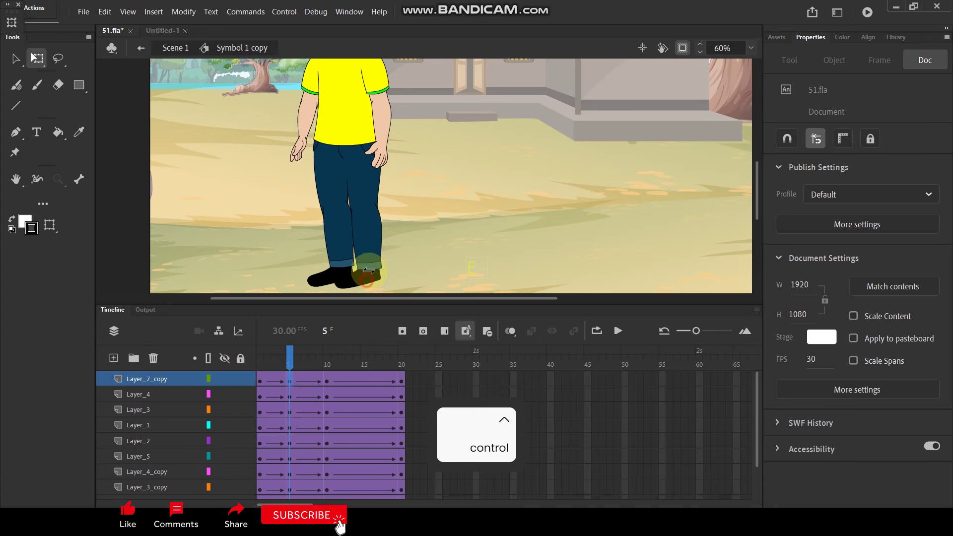
{"action": "left_click", "coordinate": [371, 211], "text": "shift"}
{"action": "left_click_drag", "start_coordinate": [357, 213], "coordinate": [361, 149]}
{"action": "left_click_drag", "start_coordinate": [400, 292], "coordinate": [320, 278]}
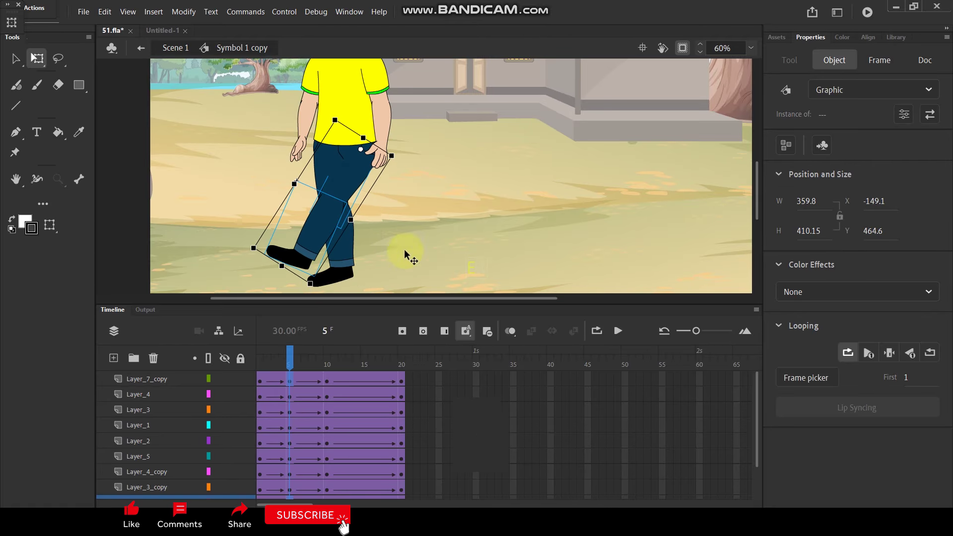
Step: At frame 5, rotate the near shin backward about the knee so the raised leg bends with the foot behind
{"action": "left_click", "coordinate": [427, 233]}
{"action": "left_click", "coordinate": [320, 266]}
{"action": "left_click_drag", "start_coordinate": [319, 282], "coordinate": [402, 219]}
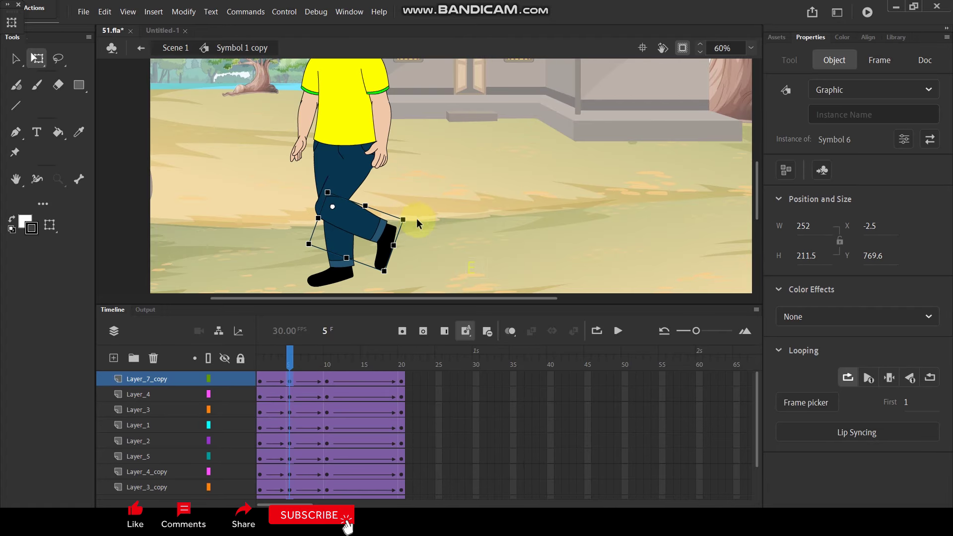
{"action": "left_click", "coordinate": [407, 242]}
Step: Play the walk from frame 1 to check the bent near leg at the passing pose
{"action": "left_click", "coordinate": [286, 362]}
{"action": "left_click_drag", "start_coordinate": [289, 358], "coordinate": [246, 377]}
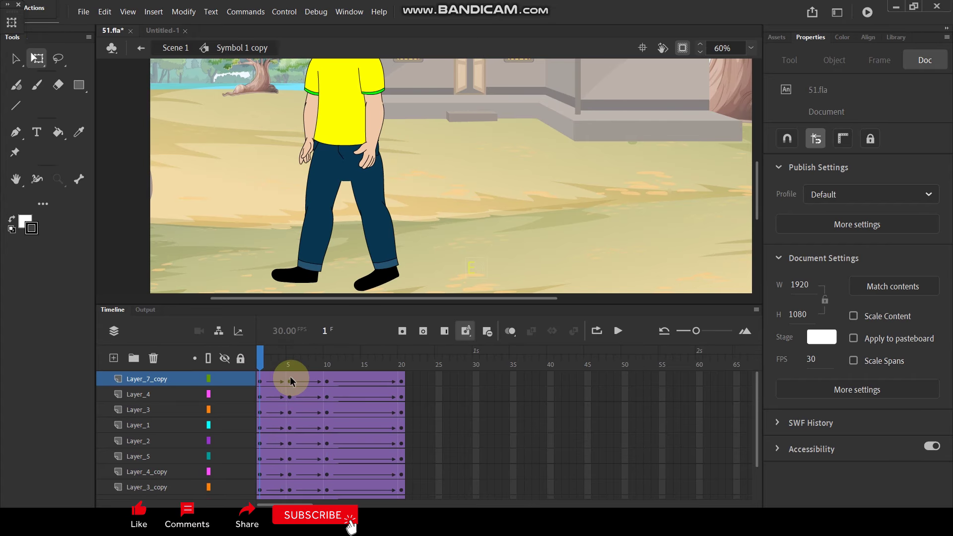
{"action": "key", "text": "Return"}
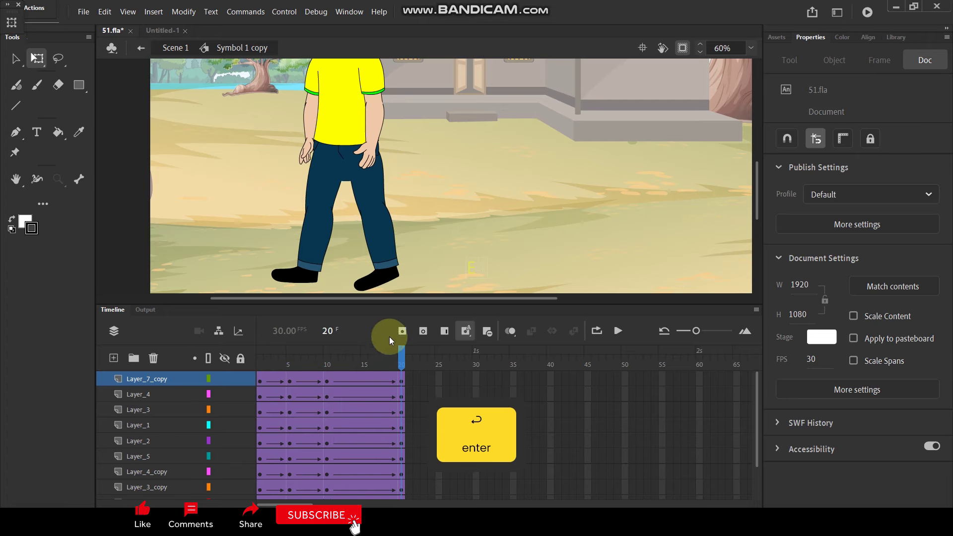
Step: Insert keyframes at frame 15 on all of the character's layers
{"action": "left_click_drag", "start_coordinate": [363, 376], "coordinate": [361, 487]}
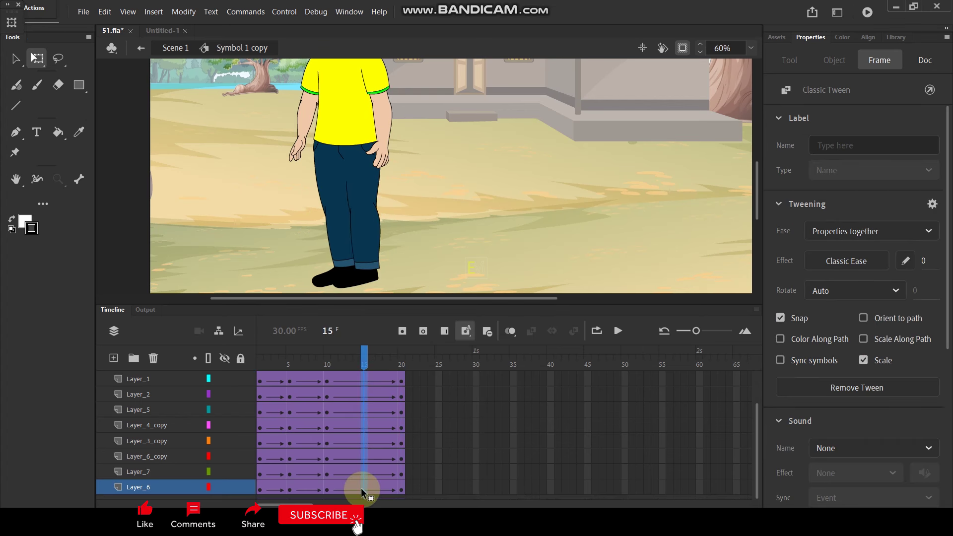
{"action": "key", "text": "F6"}
{"action": "left_click", "coordinate": [447, 199]}
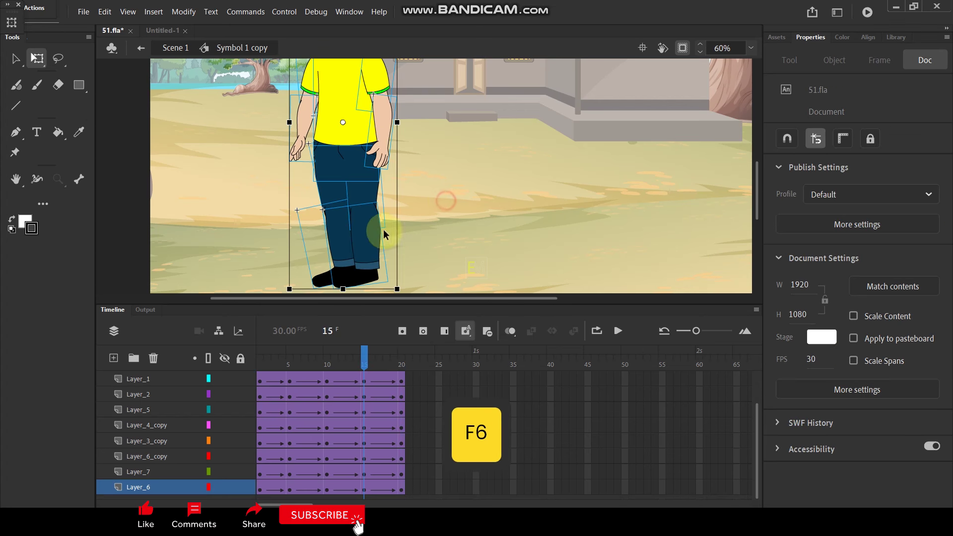
Step: At frame 15, rotate the far thigh and shin together about the hip so the far leg swings forward
{"action": "left_click", "coordinate": [323, 281]}
{"action": "left_click", "coordinate": [326, 193], "text": "shift"}
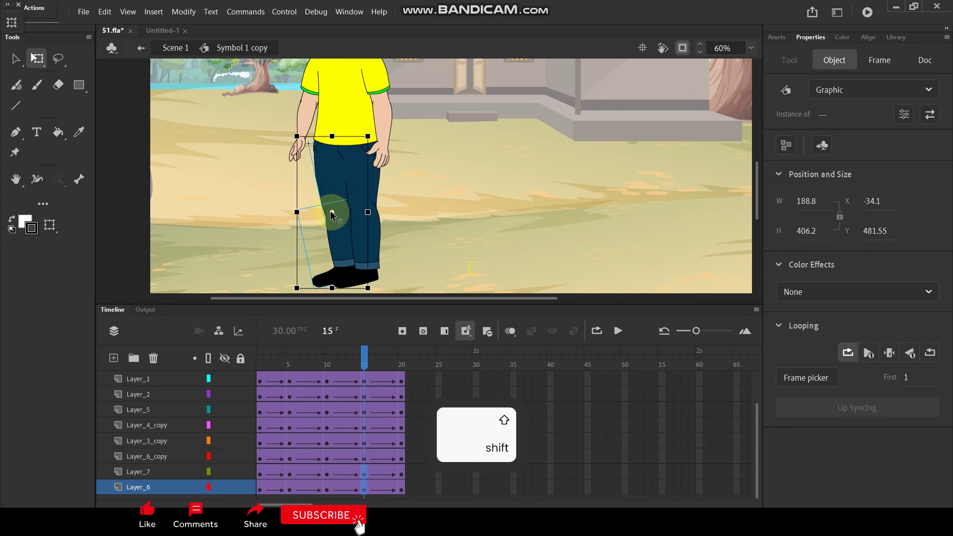
{"action": "left_click_drag", "start_coordinate": [336, 156], "coordinate": [334, 150]}
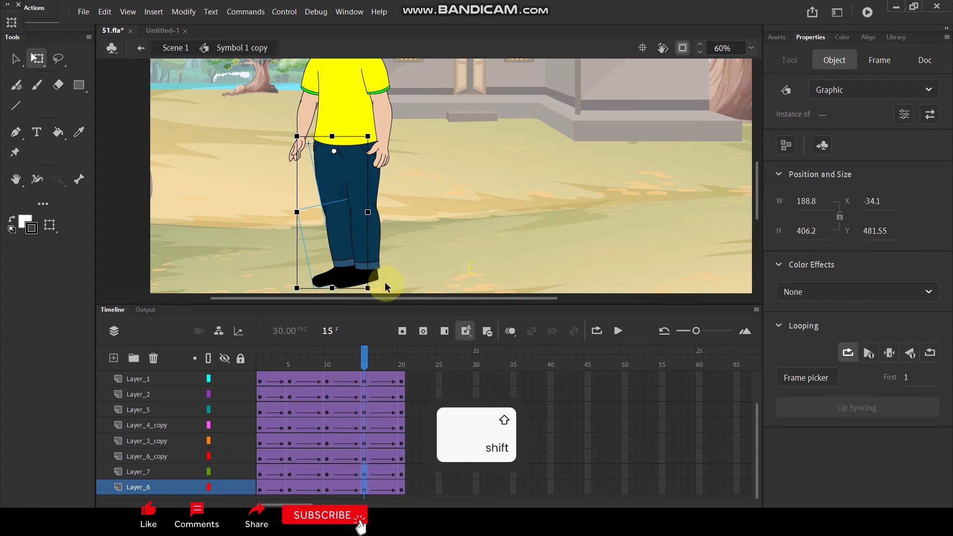
{"action": "left_click_drag", "start_coordinate": [373, 289], "coordinate": [334, 292]}
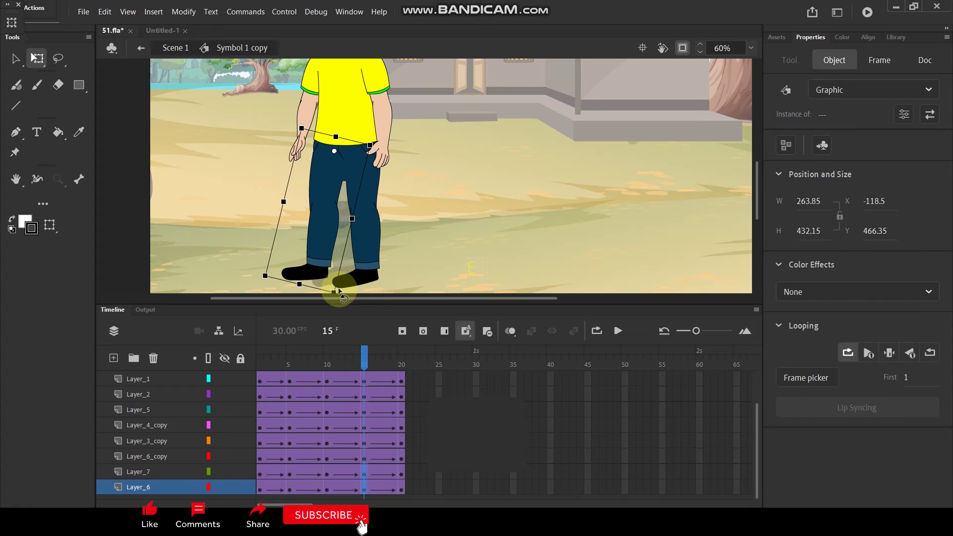
{"action": "left_click", "coordinate": [417, 221]}
Step: At frame 15, rotate the far shin backward about the knee so the foot lifts behind the near leg
{"action": "left_click", "coordinate": [313, 260]}
{"action": "left_click_drag", "start_coordinate": [346, 295], "coordinate": [432, 218]}
{"action": "left_click", "coordinate": [431, 219]}
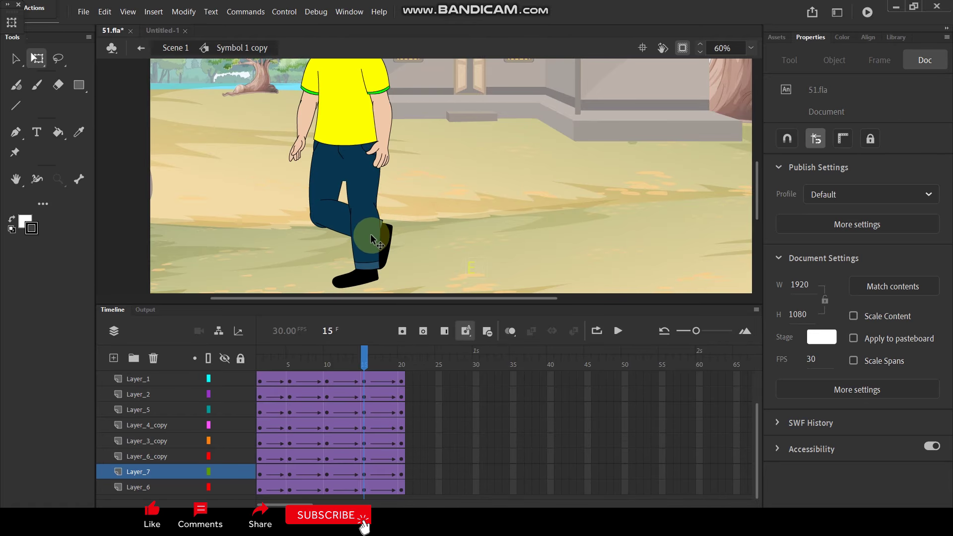
Step: Play the walk cycle with more of the figure in view to check the bent far leg
{"action": "scroll", "coordinate": [413, 197], "scroll_direction": "down", "scroll_amount": 3, "text": "ctrl"}
{"action": "key", "text": "Return"}
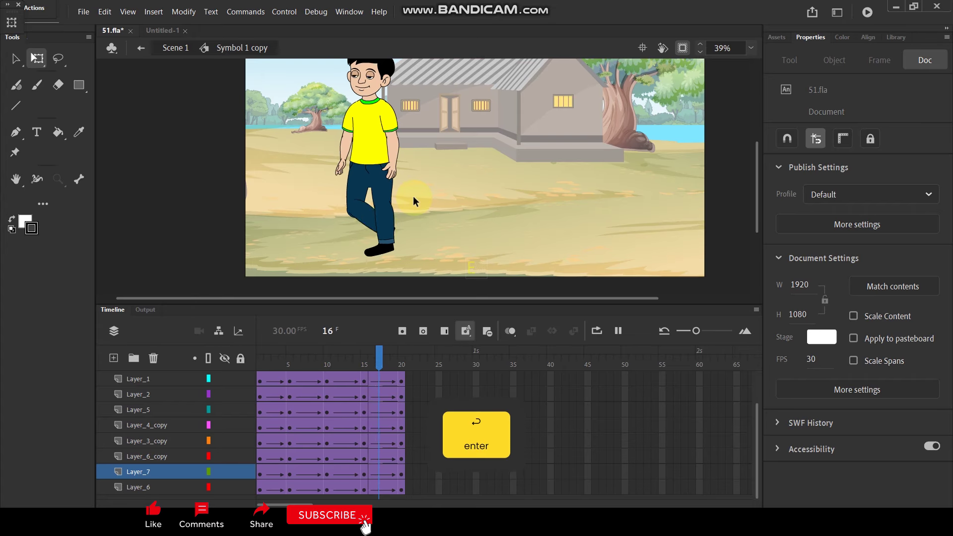
{"action": "key", "text": "Return"}
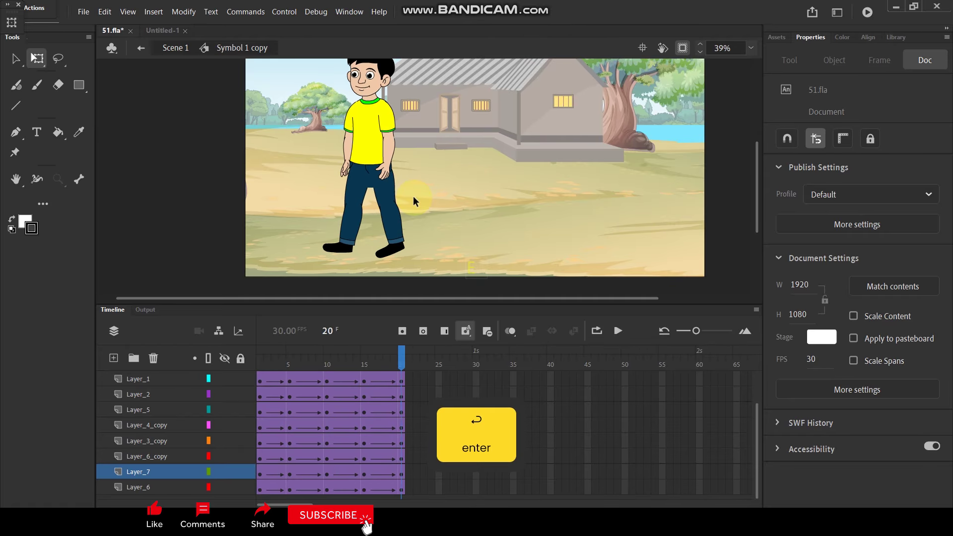
Step: Play the 20-frame walk cycle repeatedly to check how the boy's legs and arms move
{"action": "key", "text": "Return"}
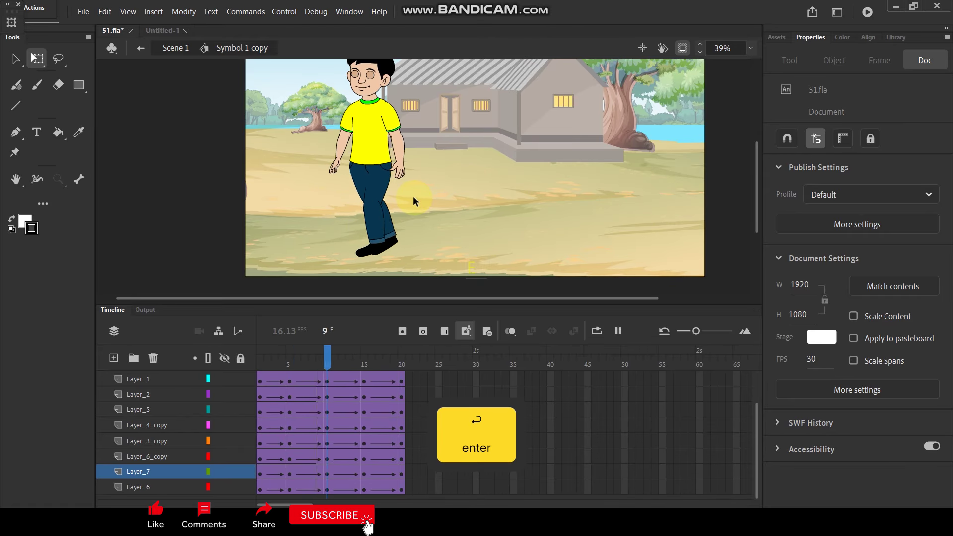
{"action": "key", "text": "Return"}
{"action": "key", "text": "Return"}
{"action": "key", "text": "Return"}
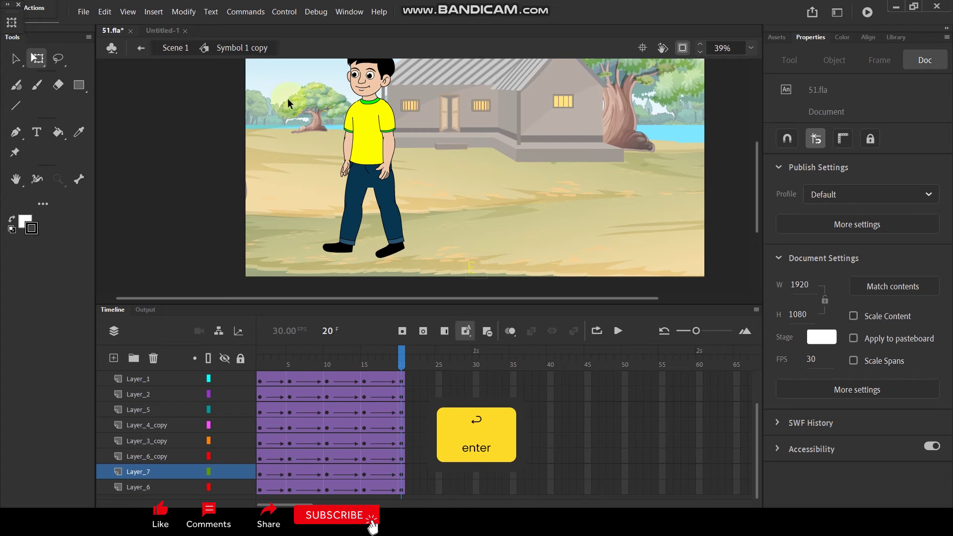
Step: Return to Scene 1 and, at frame 1, move the boy off stage past its right edge, to about X 2383, Y 42
{"action": "left_click", "coordinate": [175, 48]}
{"action": "left_click", "coordinate": [380, 170]}
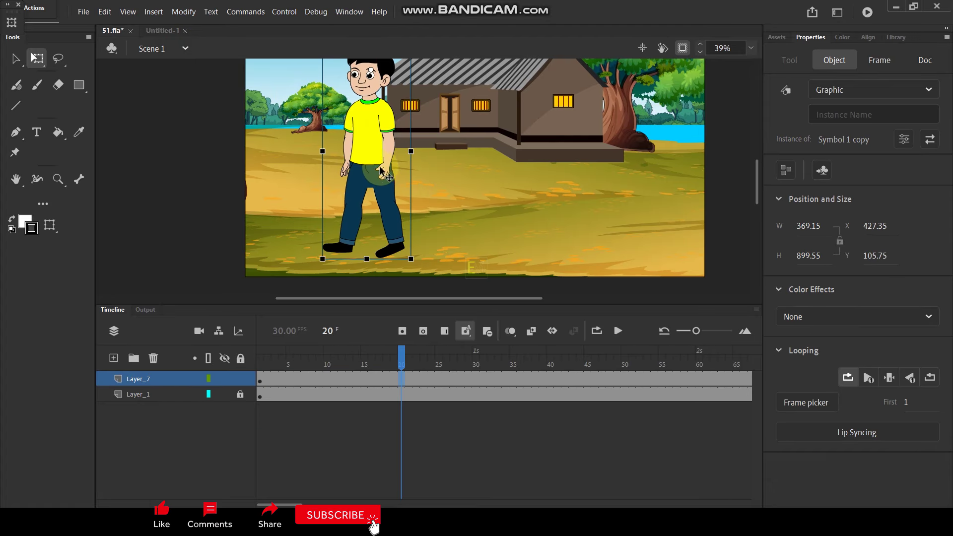
{"action": "left_click_drag", "start_coordinate": [298, 369], "coordinate": [259, 370]}
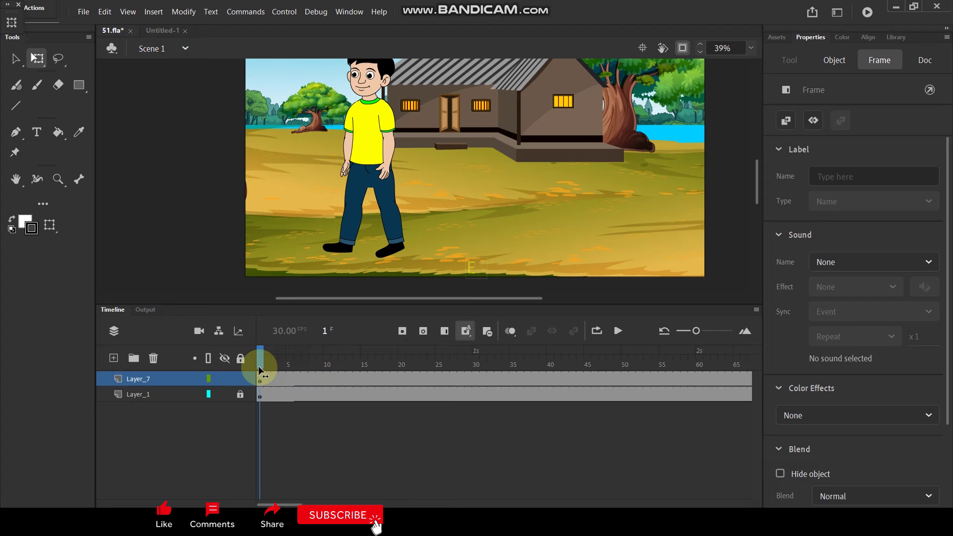
{"action": "left_click", "coordinate": [330, 148]}
{"action": "left_click", "coordinate": [377, 136]}
{"action": "scroll", "coordinate": [377, 136], "scroll_direction": "down", "scroll_amount": 3}
{"action": "left_click_drag", "start_coordinate": [377, 136], "coordinate": [565, 132]}
Step: Insert a keyframe at frame 90 on Layer_7 and move the boy there to the stage's left part, about X 421, Y 112
{"action": "left_click_drag", "start_coordinate": [272, 505], "coordinate": [314, 505]}
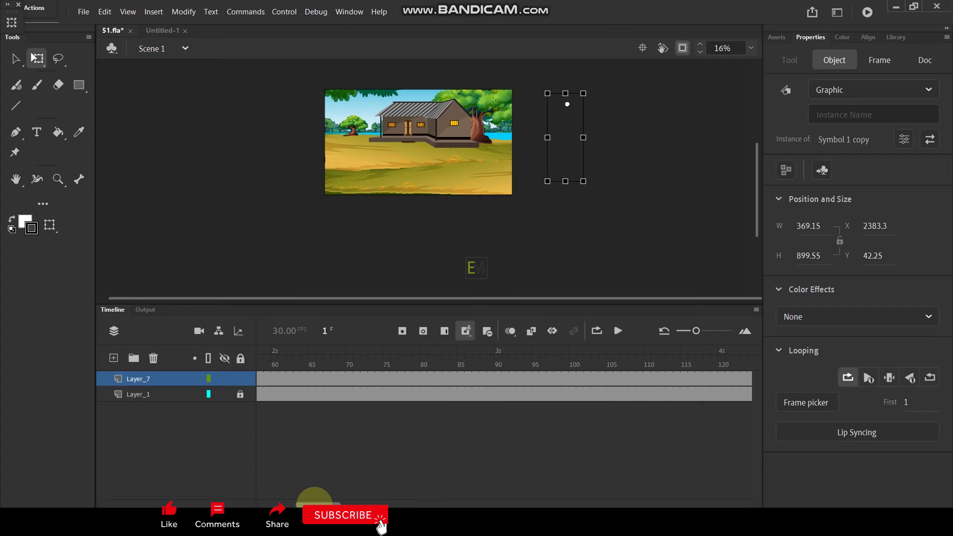
{"action": "left_click", "coordinate": [422, 377]}
{"action": "key", "text": "F6"}
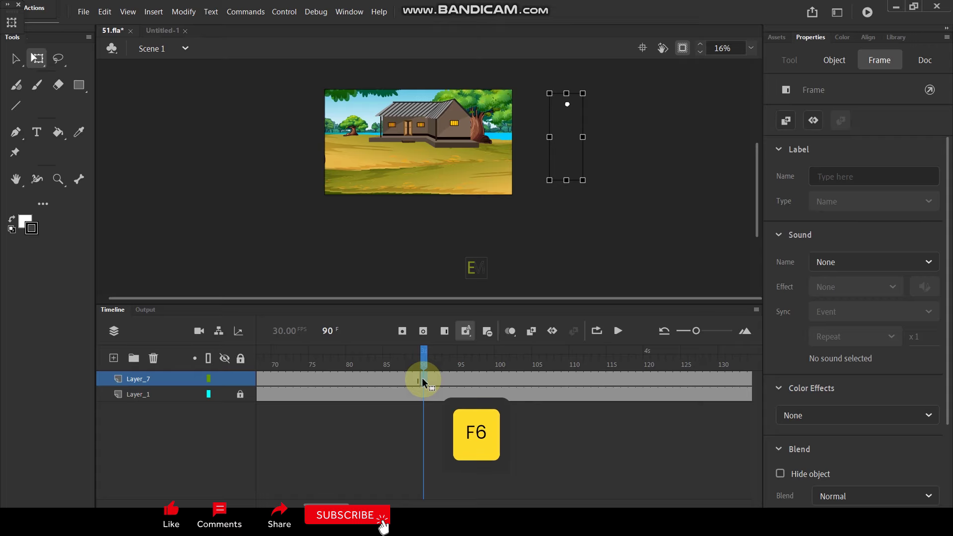
{"action": "left_click_drag", "start_coordinate": [554, 156], "coordinate": [376, 163]}
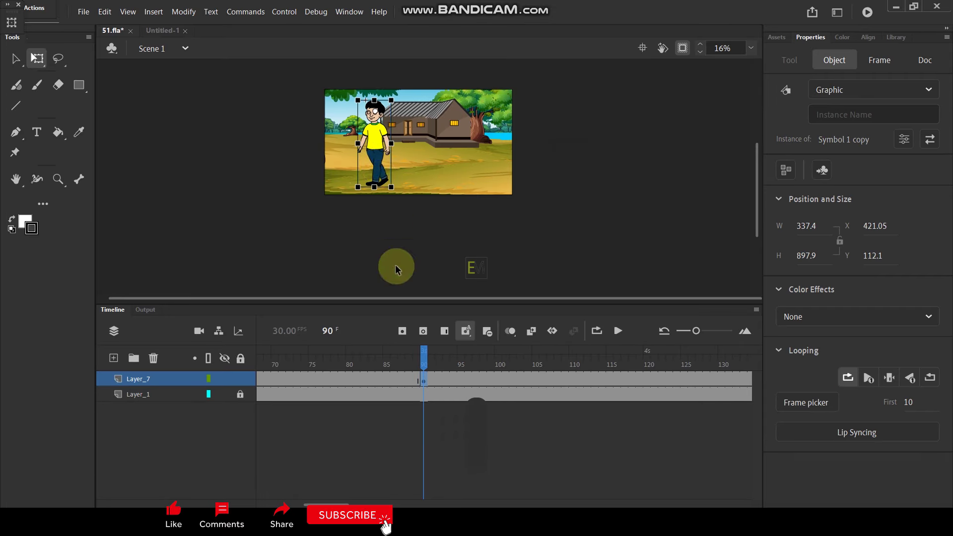
Step: Create a classic tween on Layer_7 between the boy's keyframes at frames 1 and 90
{"action": "left_click", "coordinate": [363, 379]}
{"action": "right_click", "coordinate": [362, 378]}
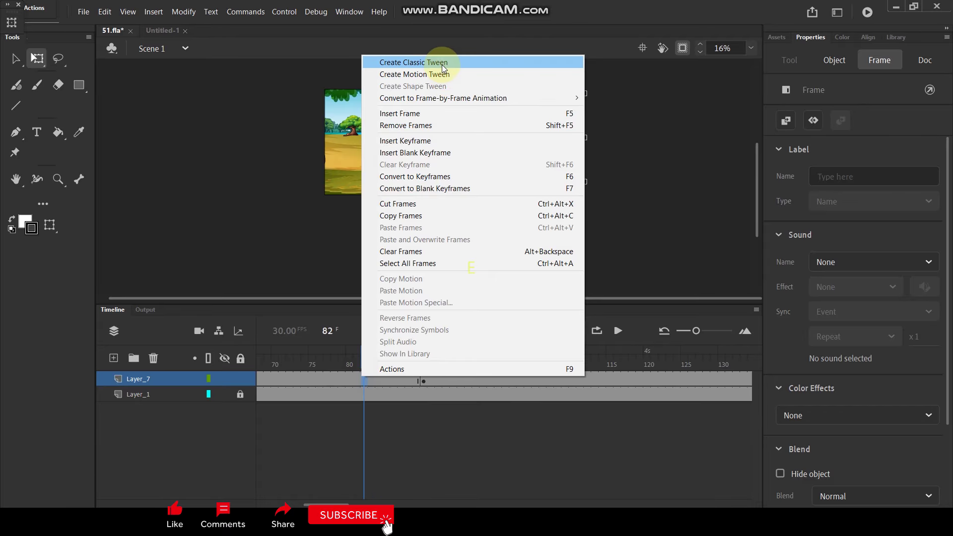
{"action": "left_click", "coordinate": [423, 62]}
Step: Scrub and play the main timeline to check the boy walking across the scene up to frame 90
{"action": "left_click_drag", "start_coordinate": [363, 363], "coordinate": [182, 388]}
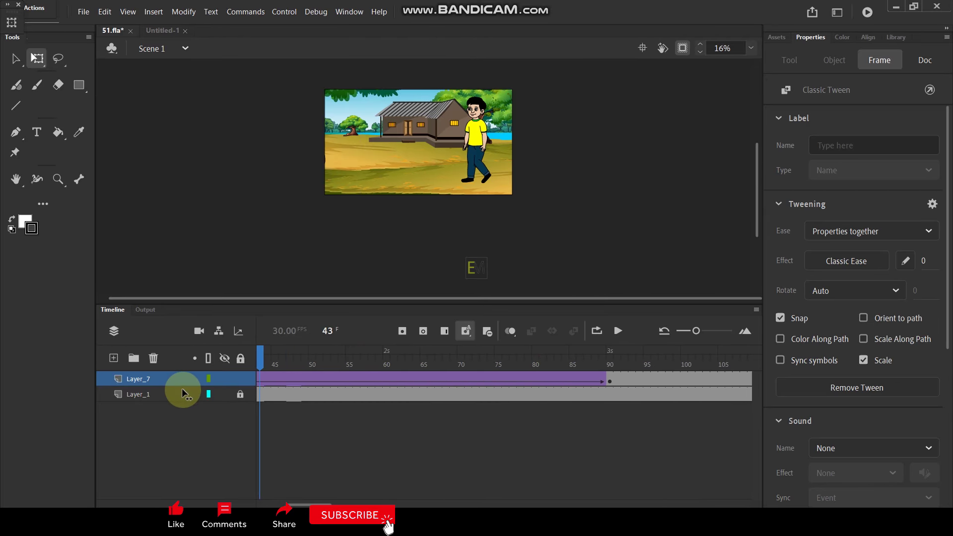
{"action": "key", "text": "Return"}
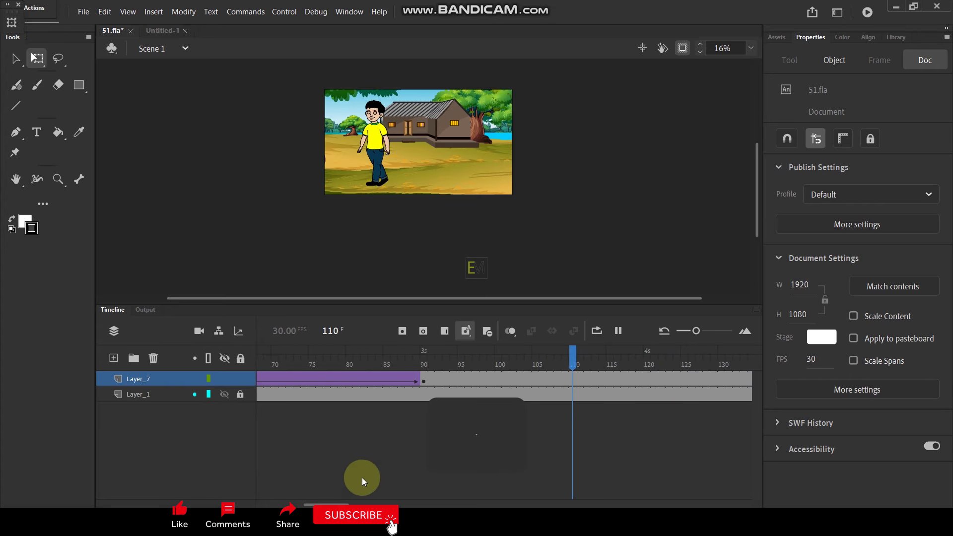
{"action": "left_click_drag", "start_coordinate": [484, 367], "coordinate": [424, 376]}
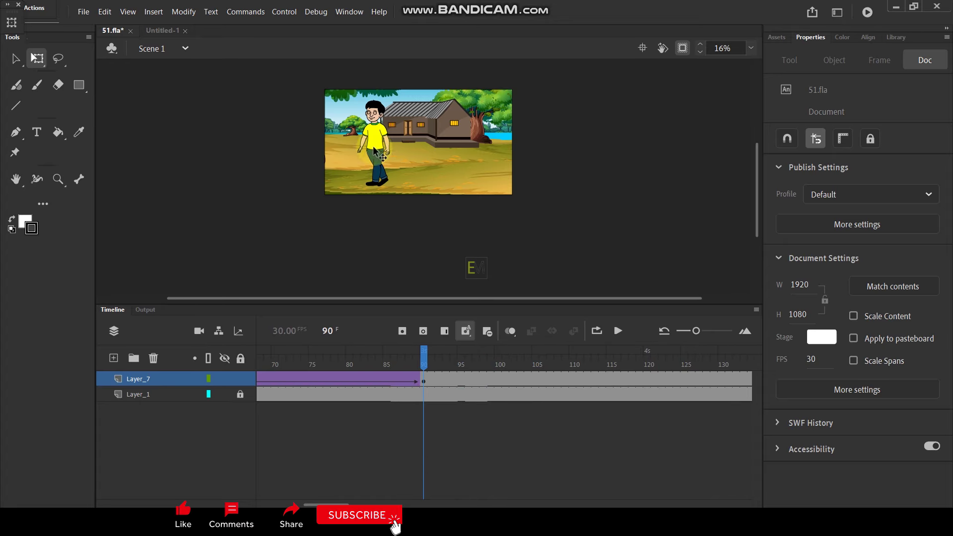
Step: Inspect the walk frames inside the boy's symbol, go back to Scene 1 and check the frames just after the tween
{"action": "double_click", "coordinate": [353, 142]}
{"action": "left_click", "coordinate": [332, 356]}
{"action": "left_click_drag", "start_coordinate": [309, 366], "coordinate": [242, 393]}
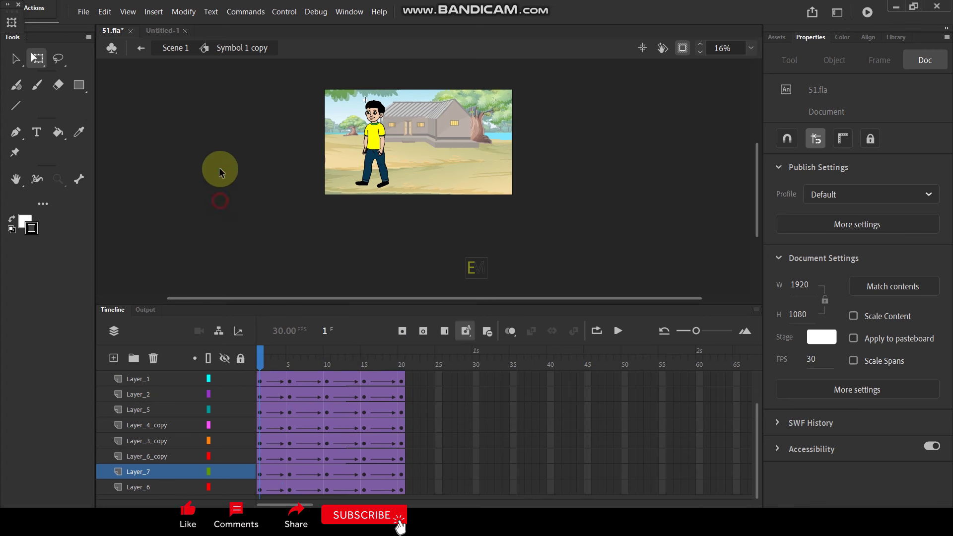
{"action": "left_click", "coordinate": [162, 31]}
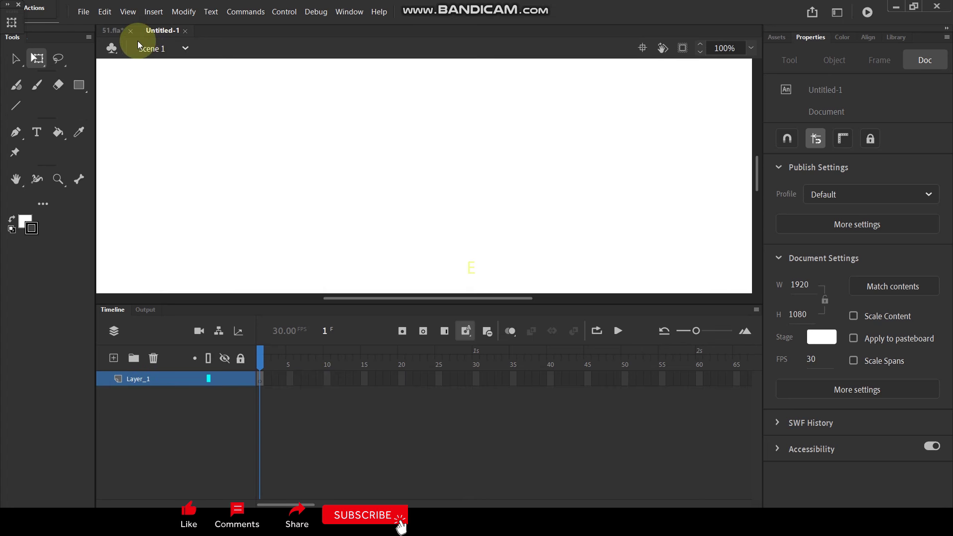
{"action": "left_click", "coordinate": [113, 32]}
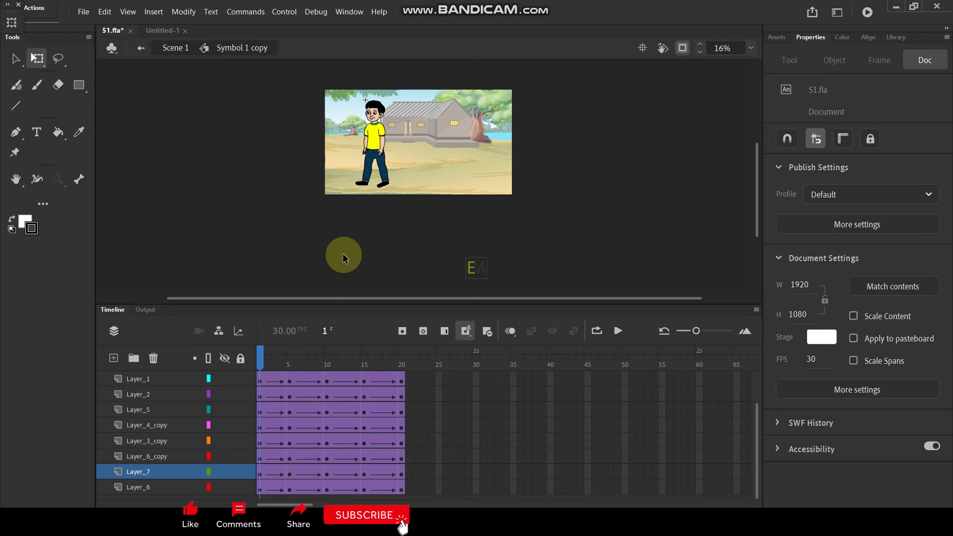
{"action": "double_click", "coordinate": [389, 219]}
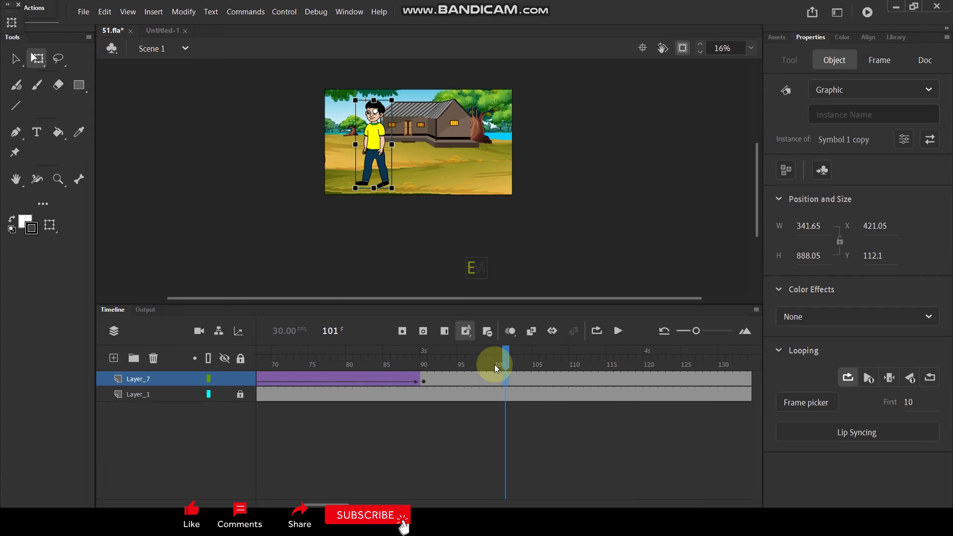
{"action": "left_click_drag", "start_coordinate": [489, 358], "coordinate": [430, 361]}
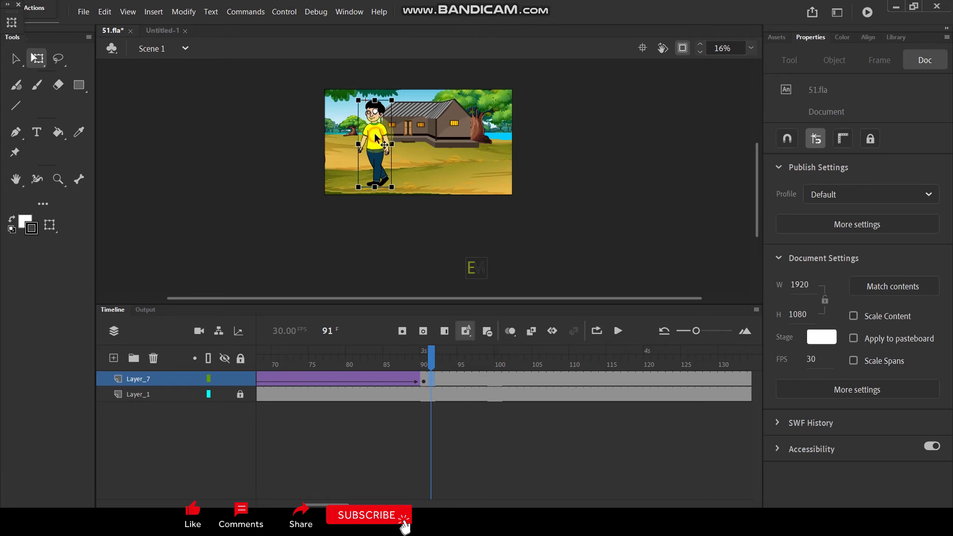
Step: Browse the 51.fla library and preview several of its symbols and paths
{"action": "left_click", "coordinate": [893, 37]}
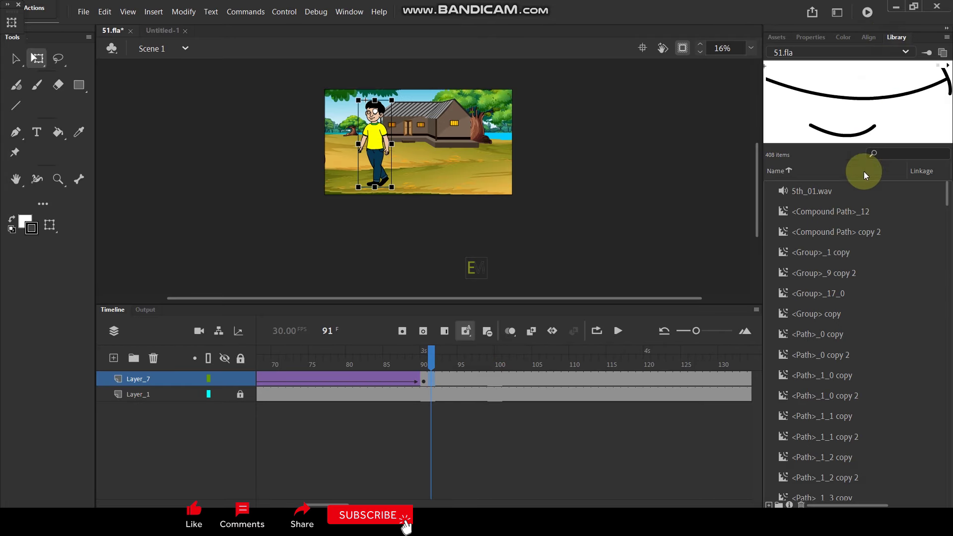
{"action": "scroll", "coordinate": [830, 226], "scroll_direction": "down", "scroll_amount": 20}
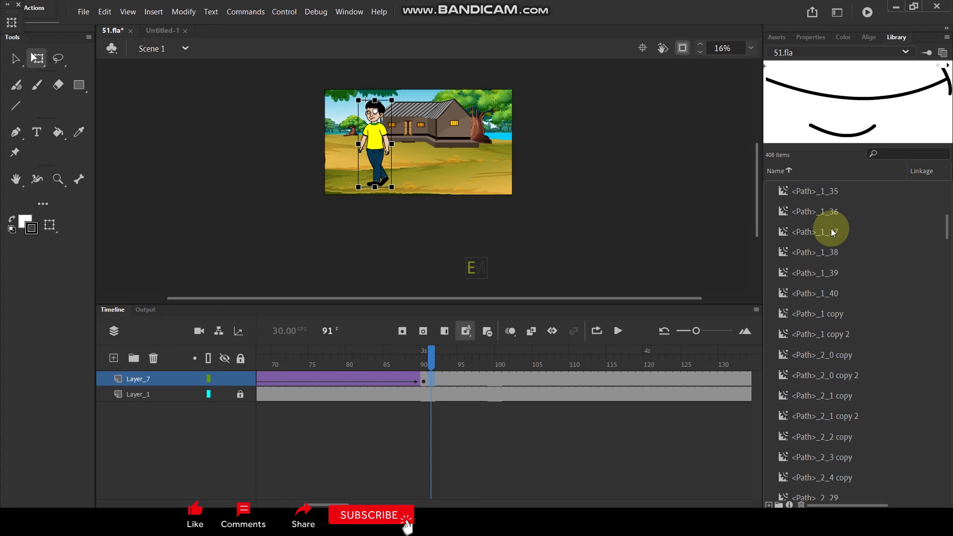
{"action": "scroll", "coordinate": [831, 230], "scroll_direction": "down", "scroll_amount": 20}
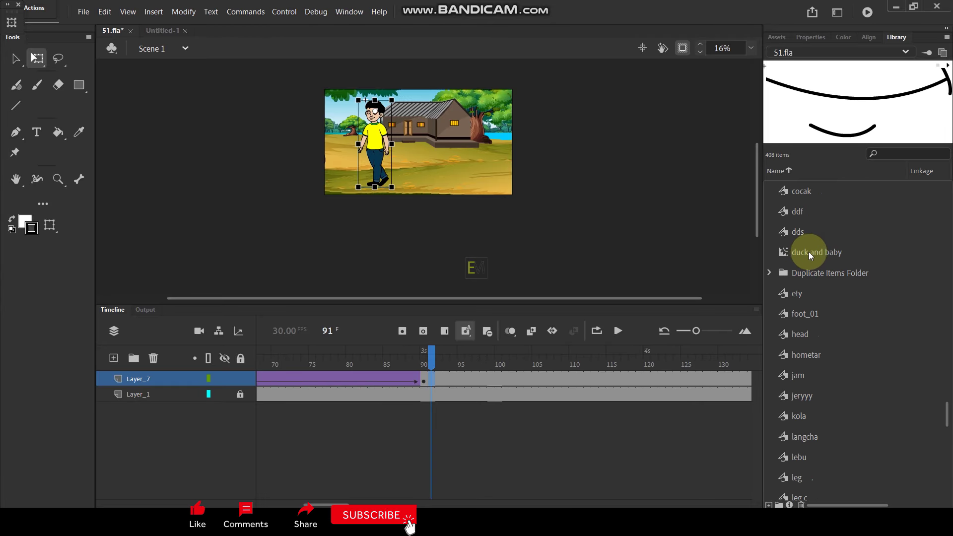
{"action": "left_click", "coordinate": [809, 252]}
{"action": "left_click", "coordinate": [808, 274]}
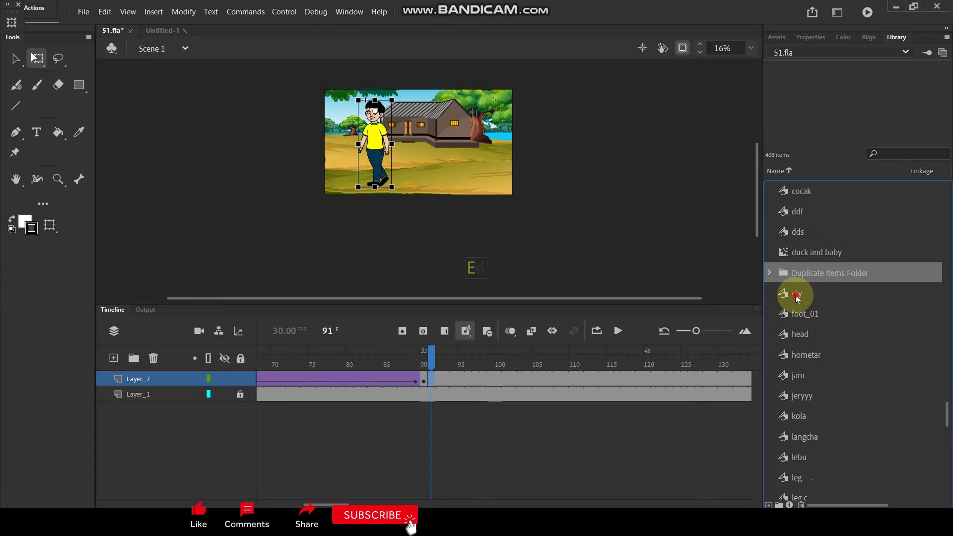
{"action": "left_click", "coordinate": [796, 296]}
{"action": "left_click", "coordinate": [802, 312]}
{"action": "scroll", "coordinate": [803, 313], "scroll_direction": "down", "scroll_amount": 10}
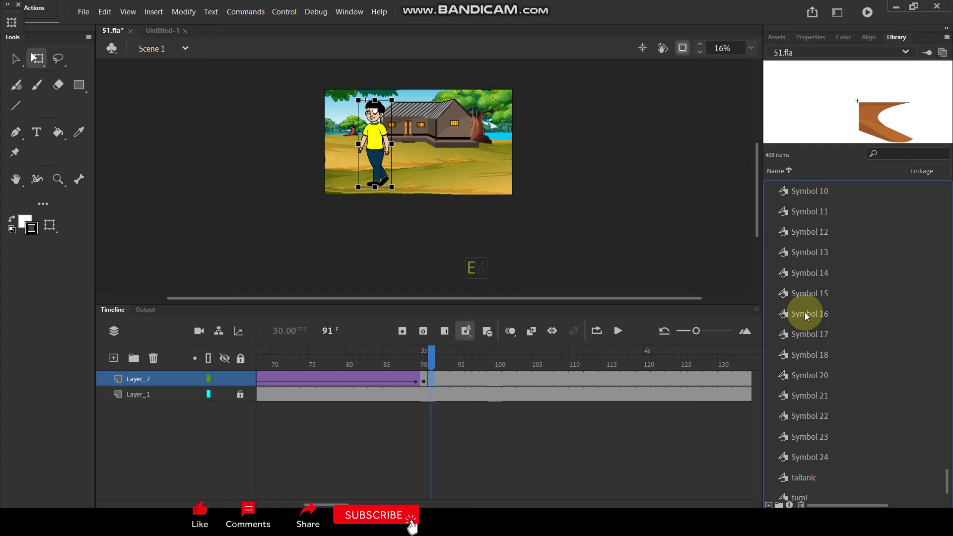
{"action": "scroll", "coordinate": [805, 312], "scroll_direction": "up", "scroll_amount": 10}
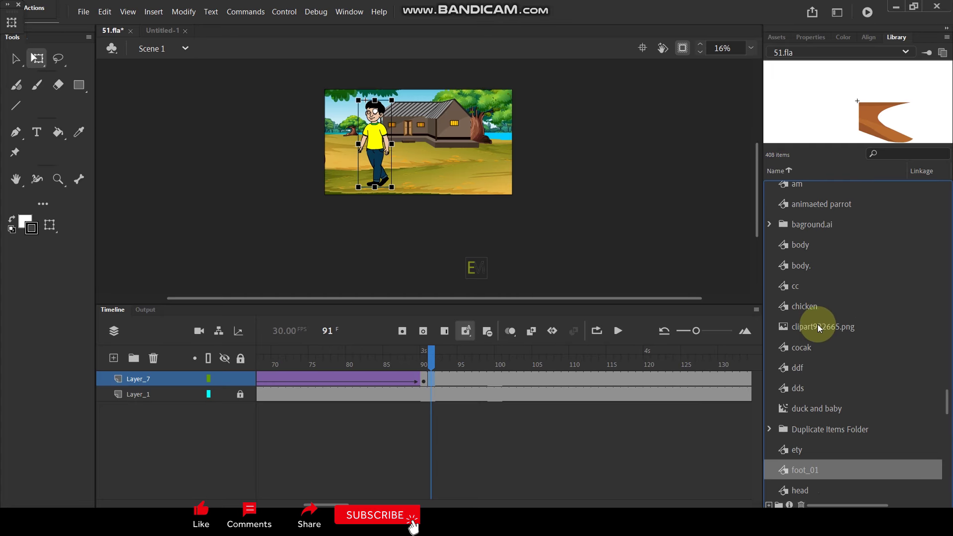
{"action": "scroll", "coordinate": [822, 394], "scroll_direction": "up", "scroll_amount": 15}
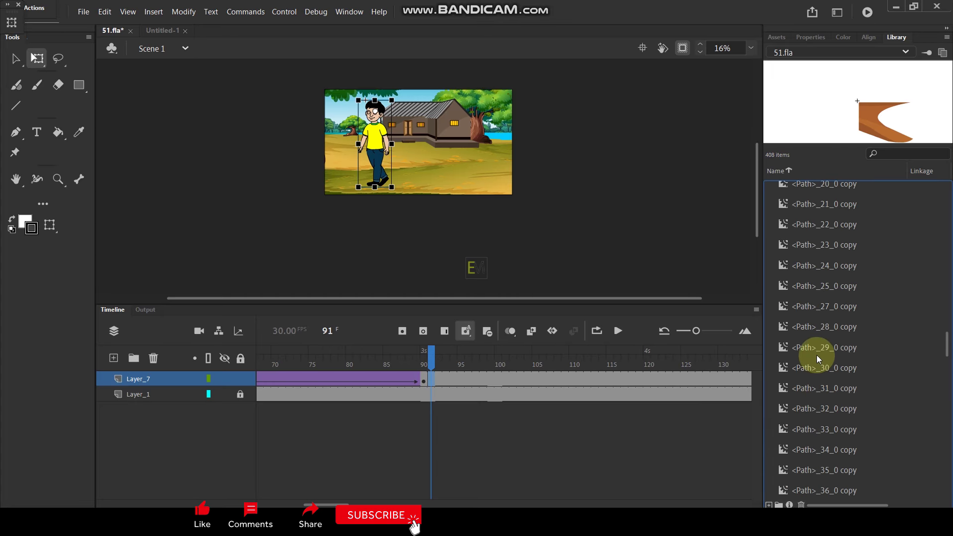
{"action": "scroll", "coordinate": [817, 347], "scroll_direction": "up", "scroll_amount": 12}
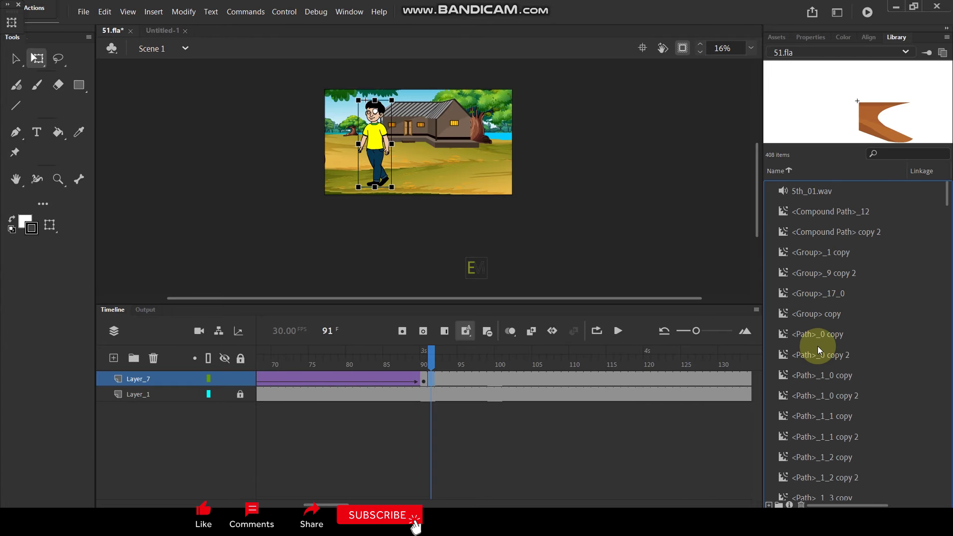
{"action": "left_click", "coordinate": [821, 212]}
{"action": "left_click_drag", "start_coordinate": [822, 234], "coordinate": [374, 144]}
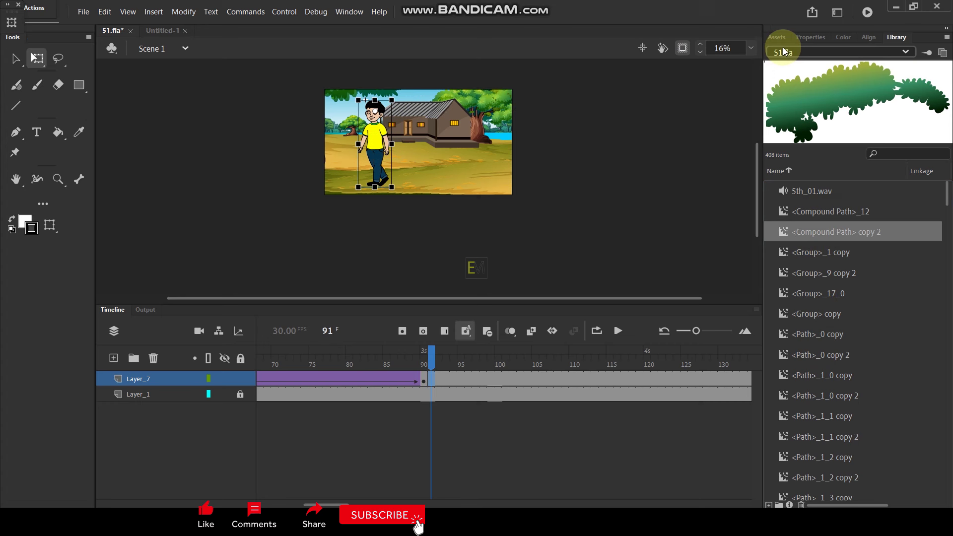
{"action": "left_click_drag", "start_coordinate": [948, 193], "coordinate": [947, 498]}
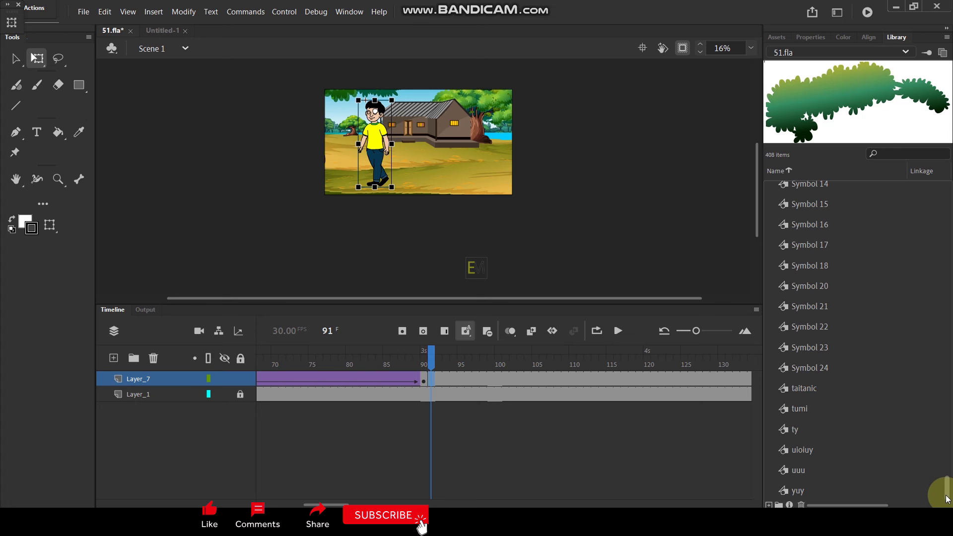
{"action": "left_click", "coordinate": [794, 491]}
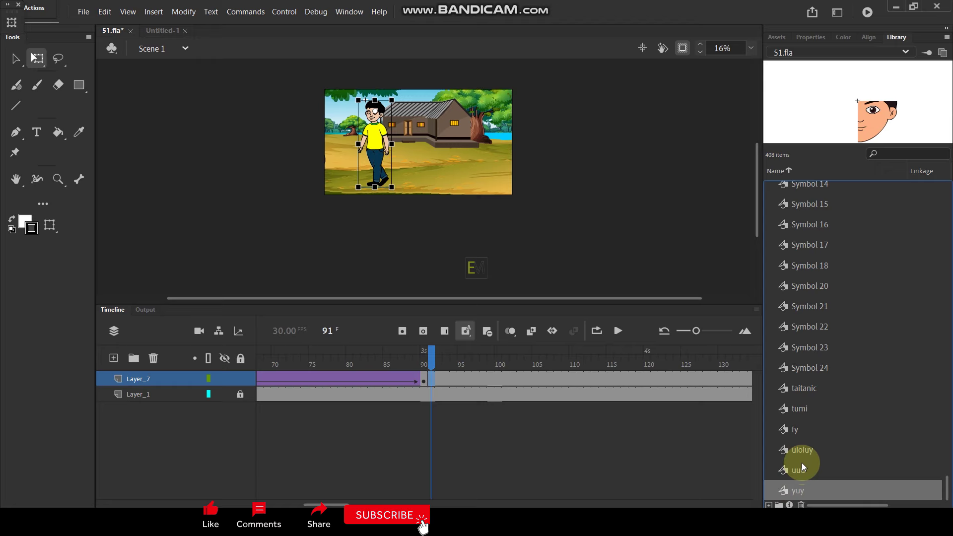
{"action": "left_click", "coordinate": [803, 450]}
{"action": "scroll", "coordinate": [796, 307], "scroll_direction": "up", "scroll_amount": 5}
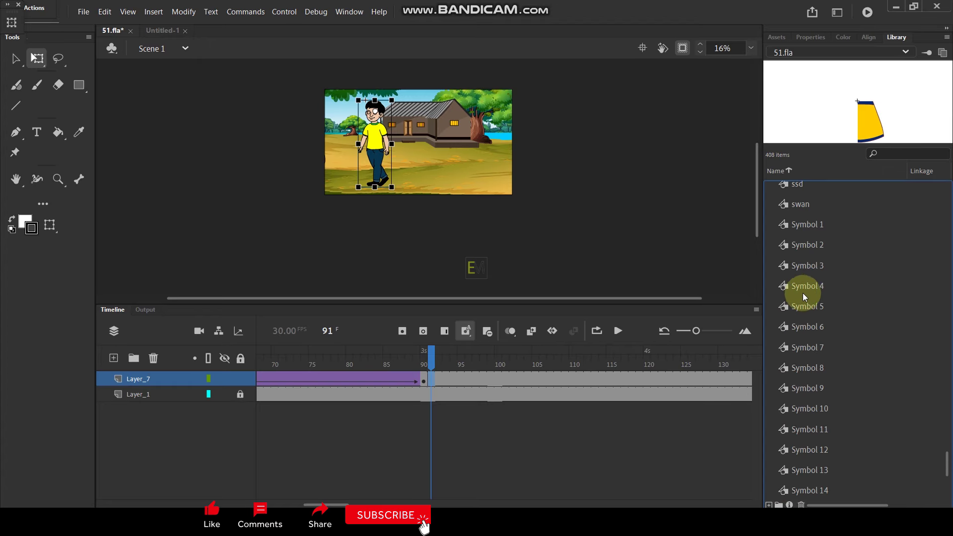
{"action": "left_click", "coordinate": [806, 274]}
{"action": "left_click", "coordinate": [532, 139]}
Step: Test the movie in an enlarged preview window to watch the boy walk through the scene, and close the preview
{"action": "left_click", "coordinate": [418, 373]}
{"action": "left_click_drag", "start_coordinate": [411, 365], "coordinate": [624, 452]}
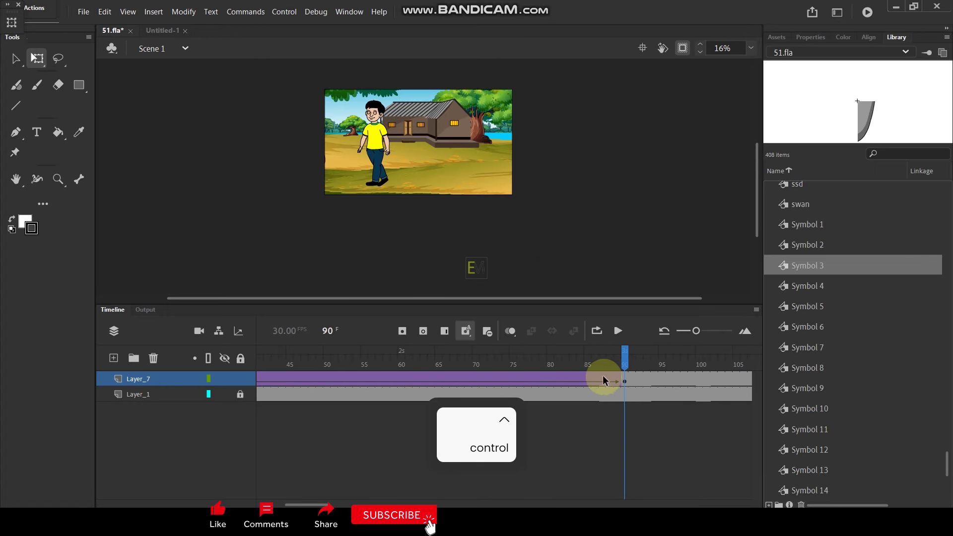
{"action": "key", "text": "ctrl+Return"}
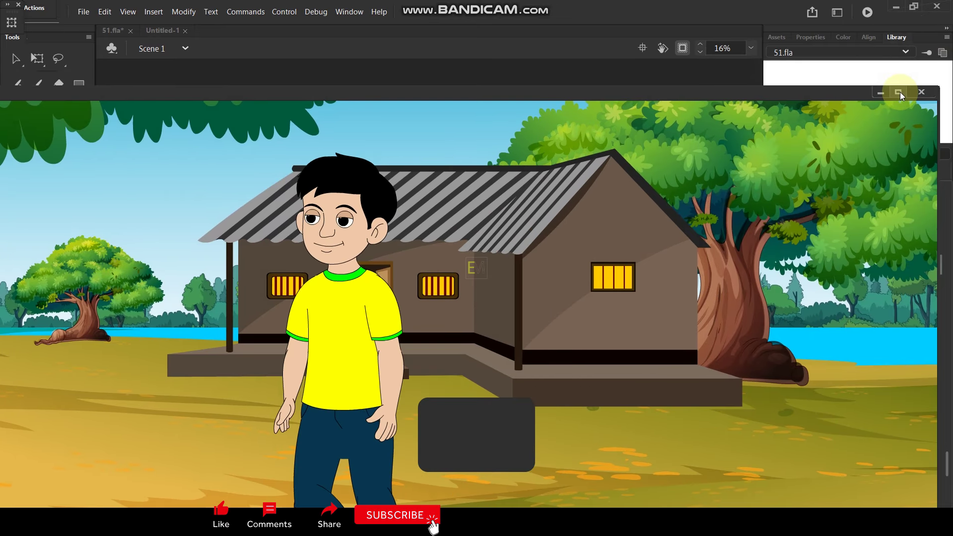
{"action": "left_click", "coordinate": [900, 91]}
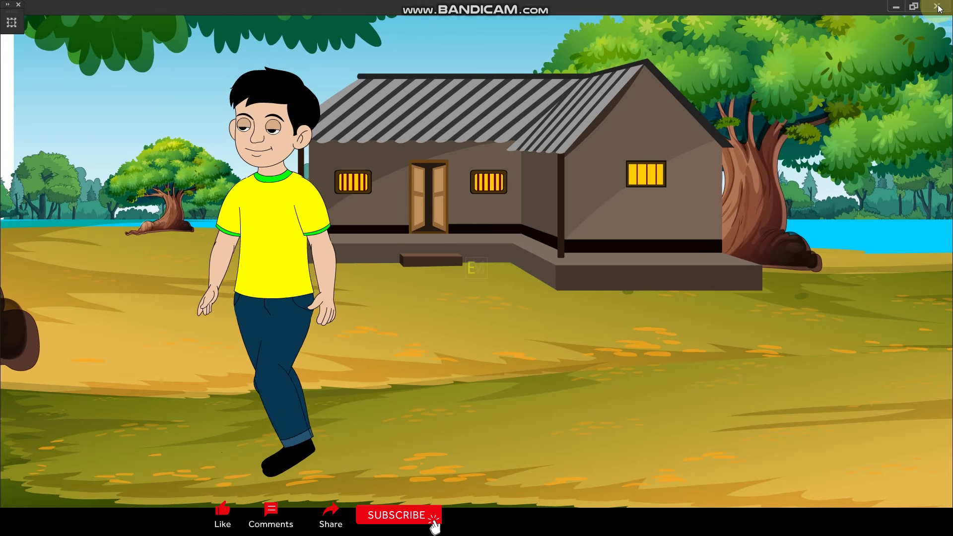
{"action": "left_click", "coordinate": [938, 7]}
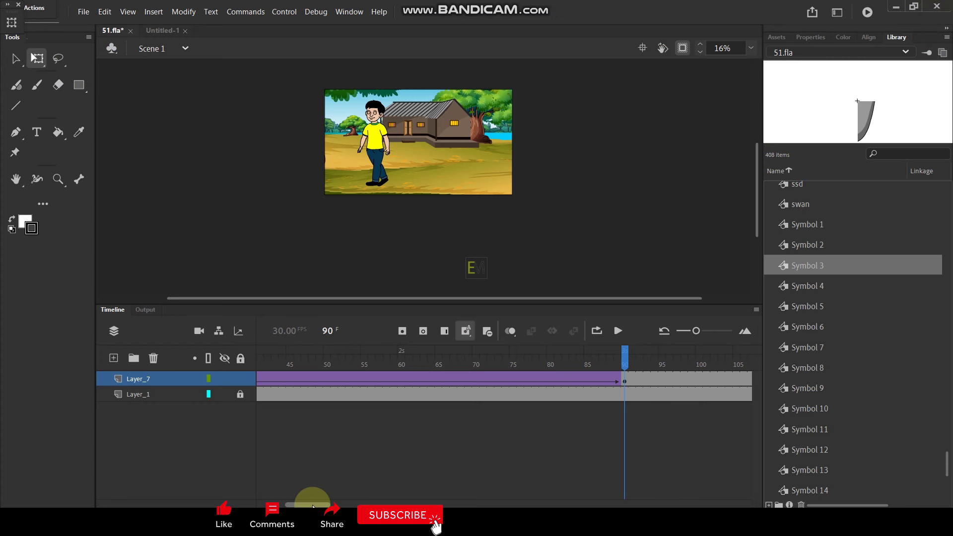
Step: Move the ending keyframe of Layer_7's walking tween to frame 150 to lengthen the walk across the scene
{"action": "left_click_drag", "start_coordinate": [315, 503], "coordinate": [329, 503]}
{"action": "left_click_drag", "start_coordinate": [446, 380], "coordinate": [667, 373]}
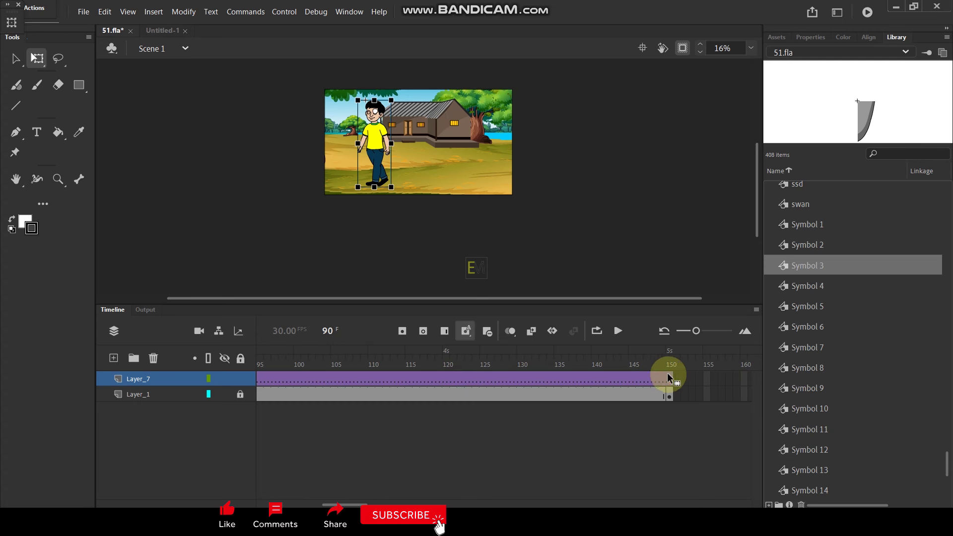
{"action": "left_click", "coordinate": [667, 415]}
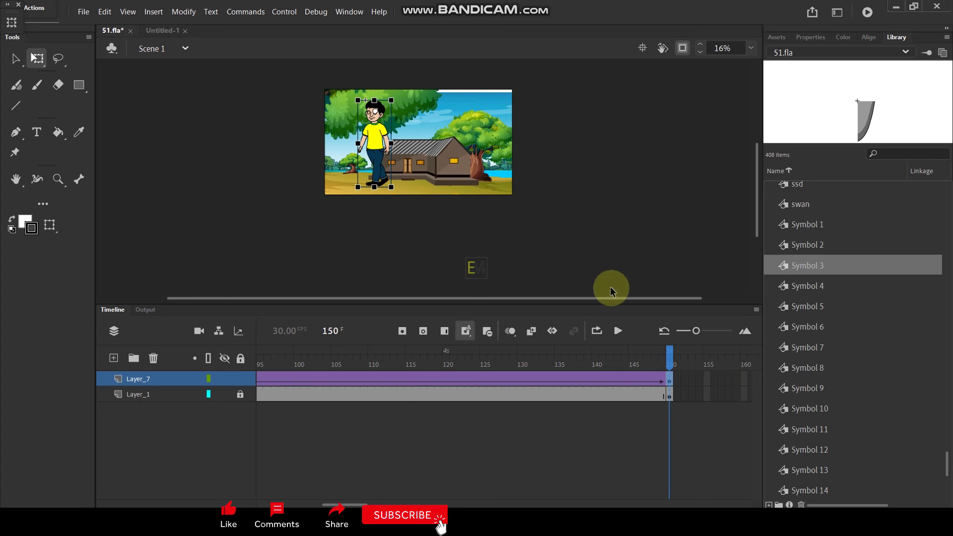
{"action": "key", "text": "ctrl"}
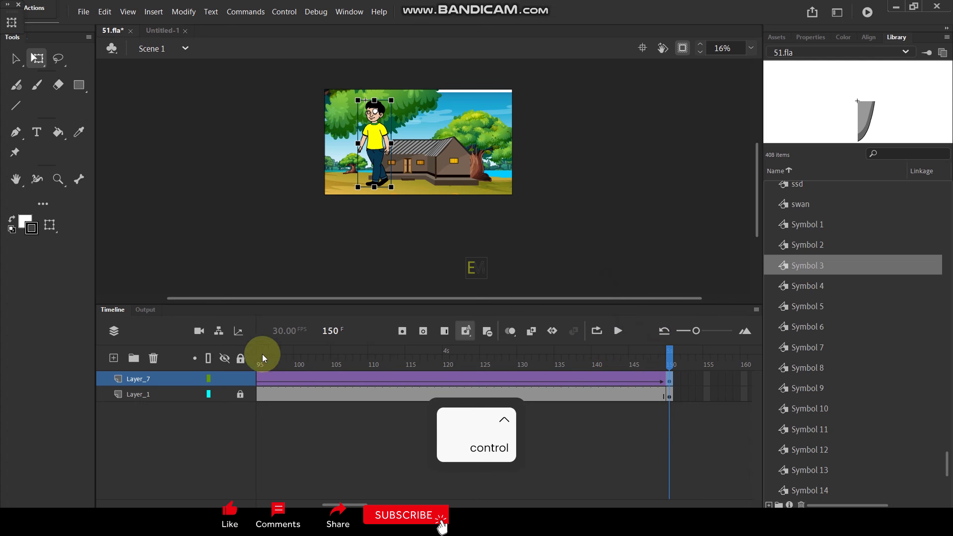
Step: Replace the keyframe at frame 150 of Layer_1 with a regular frame so the house background spans the whole walk
{"action": "left_click", "coordinate": [223, 380]}
{"action": "left_click", "coordinate": [223, 380]}
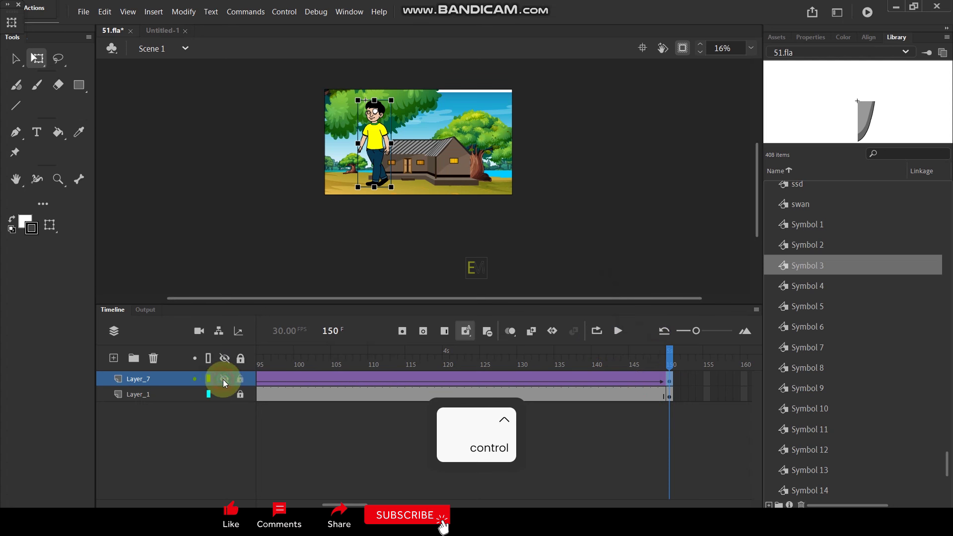
{"action": "left_click_drag", "start_coordinate": [665, 362], "coordinate": [63, 395]}
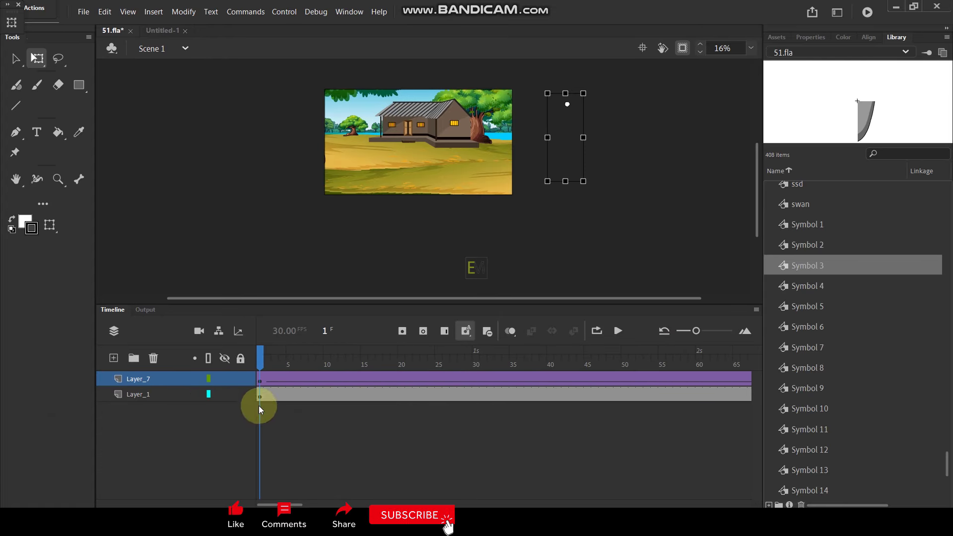
{"action": "left_click_drag", "start_coordinate": [262, 398], "coordinate": [588, 399]}
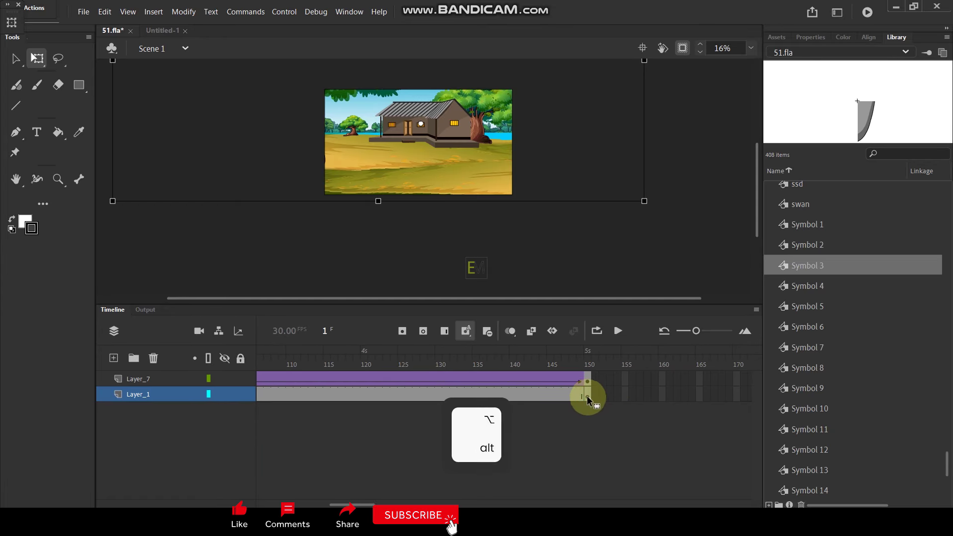
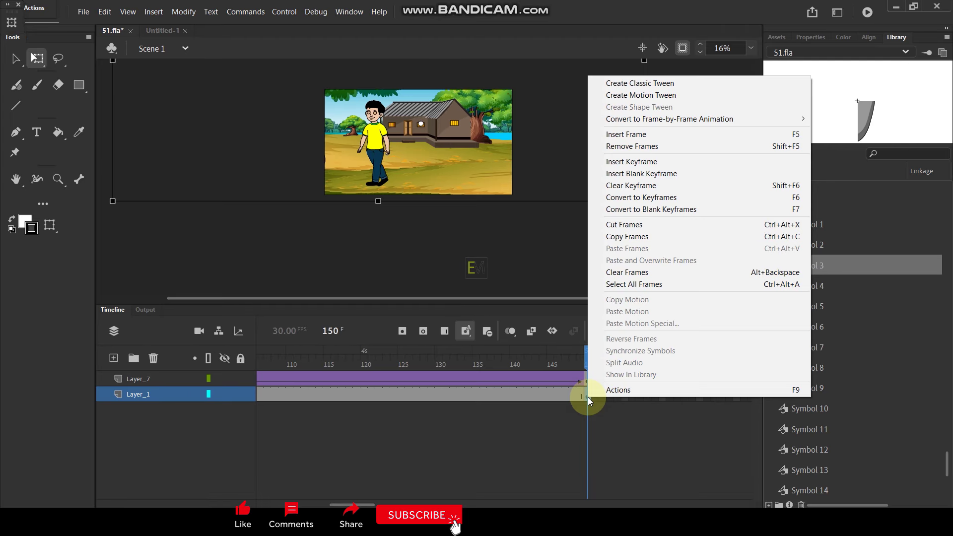
{"action": "right_click", "coordinate": [587, 397]}
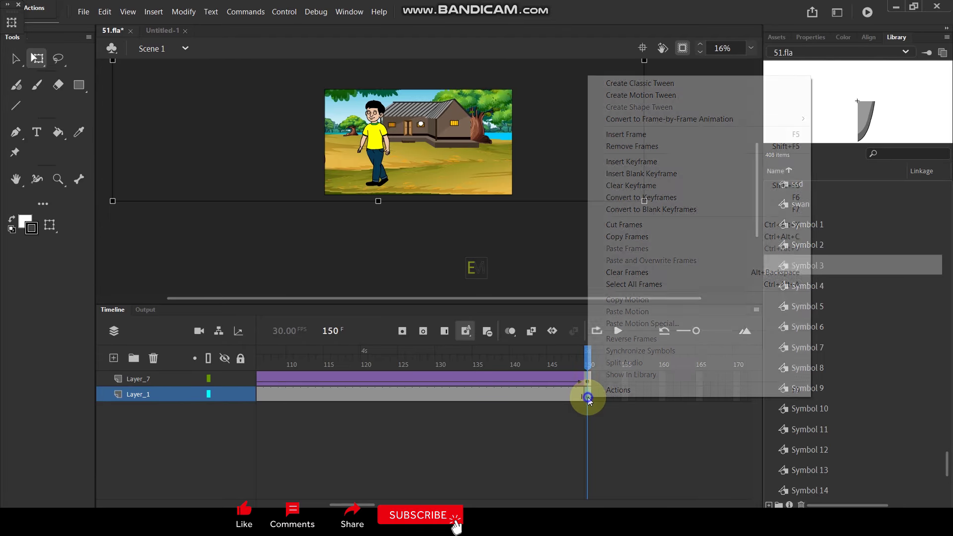
{"action": "left_click", "coordinate": [645, 146]}
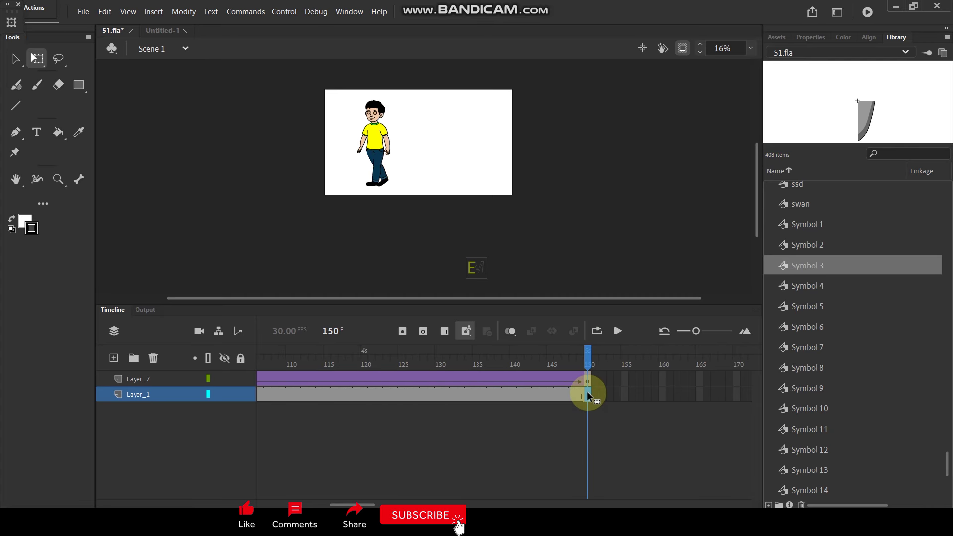
{"action": "key", "text": "F5"}
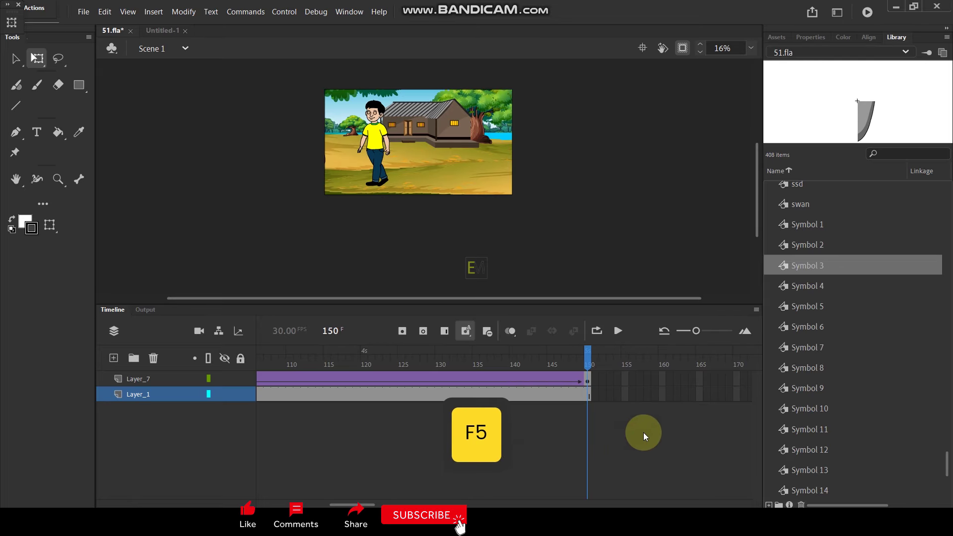
Step: Test the movie in an enlarged preview window to watch the boy walk past the house, and close the preview
{"action": "key", "text": "ctrl+Return"}
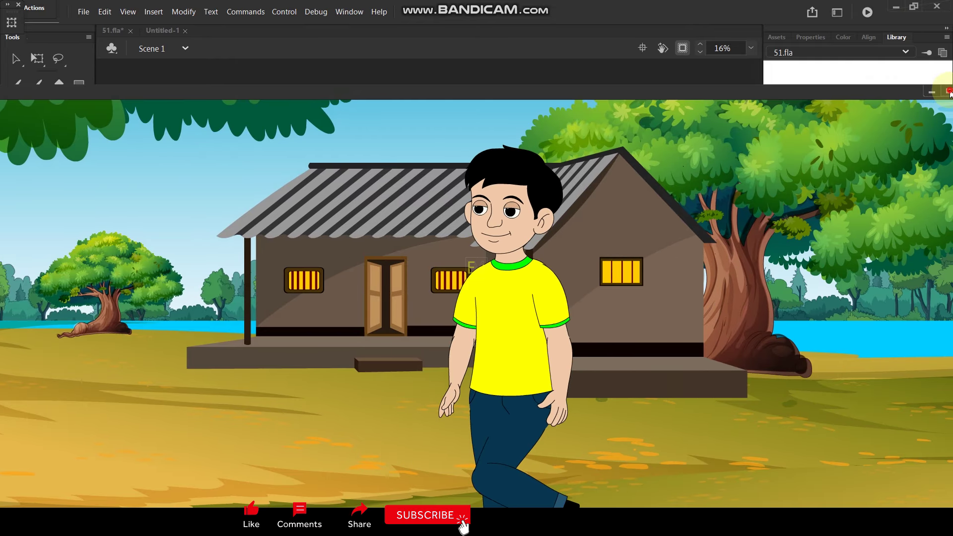
{"action": "left_click", "coordinate": [948, 92]}
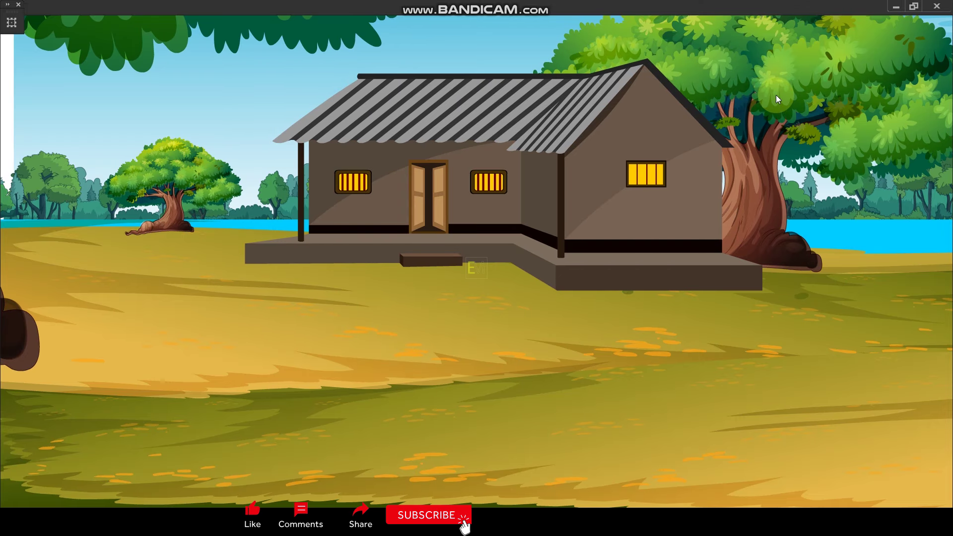
{"action": "left_click", "coordinate": [938, 6]}
Step: Open the boy's symbol from frame 150, play its walk cycle and insert keyframes at frame 21 on all its layers
{"action": "left_click_drag", "start_coordinate": [589, 357], "coordinate": [590, 377]}
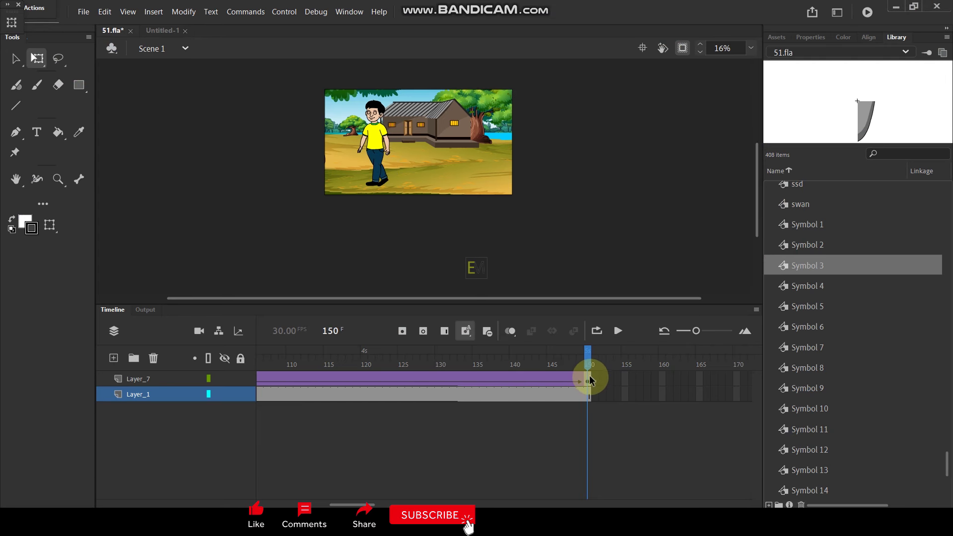
{"action": "left_click", "coordinate": [590, 380]}
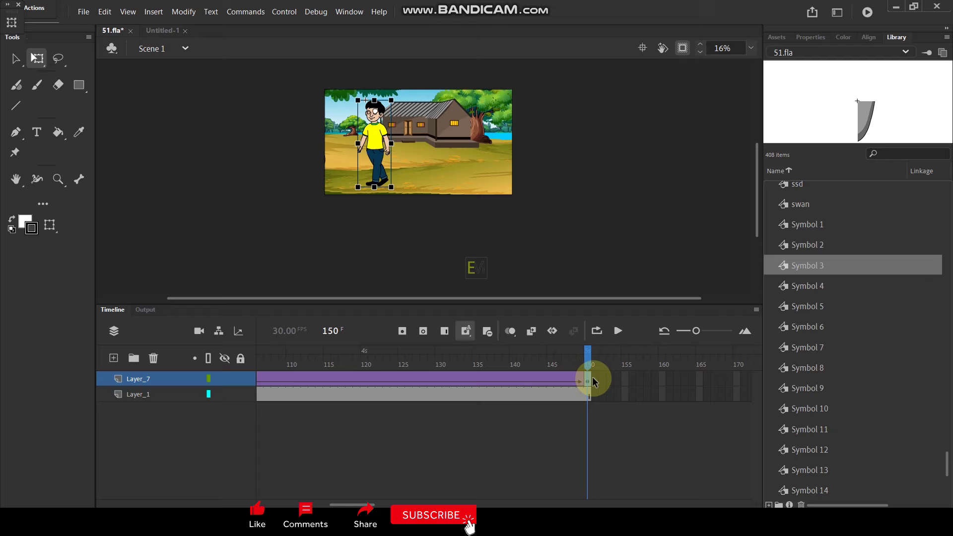
{"action": "double_click", "coordinate": [374, 152]}
{"action": "left_click_drag", "start_coordinate": [323, 357], "coordinate": [405, 362]}
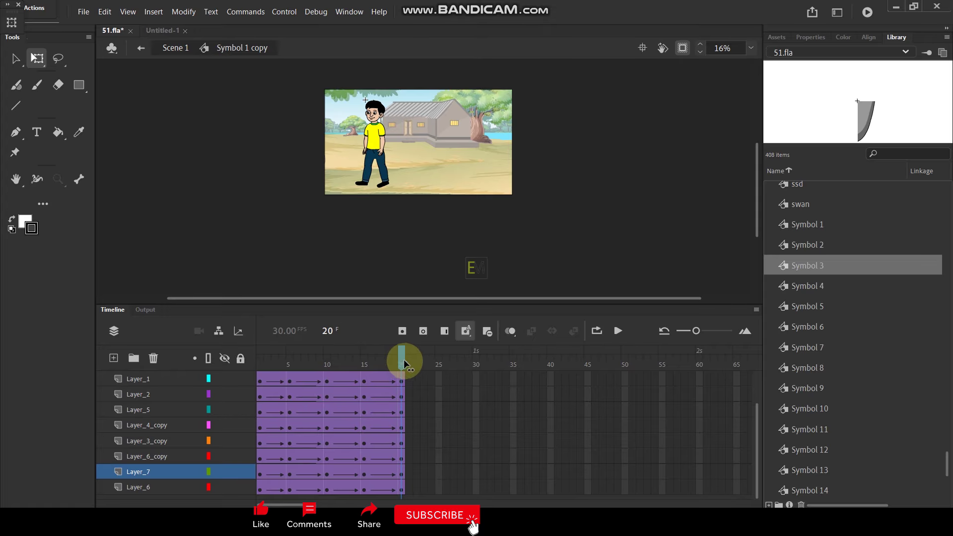
{"action": "key", "text": "Return"}
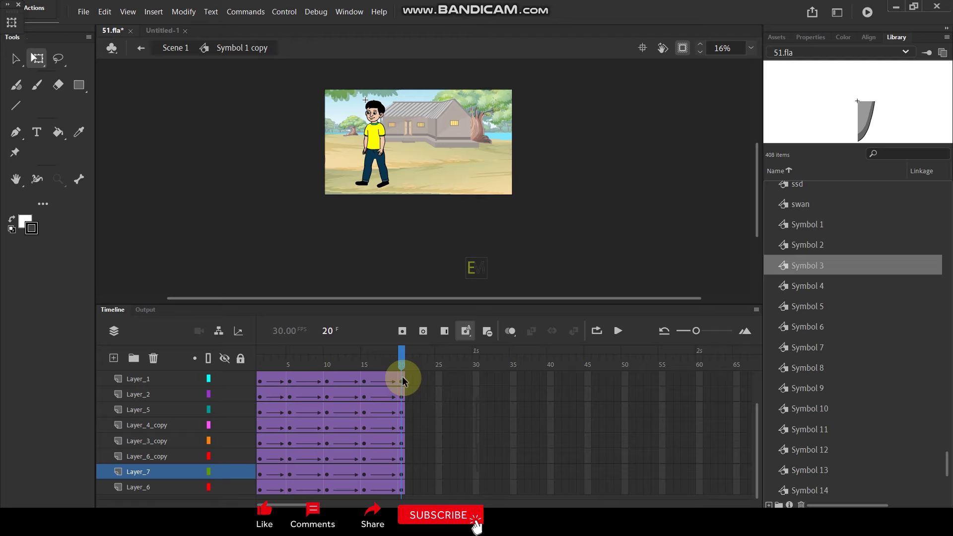
{"action": "scroll", "coordinate": [404, 375], "scroll_direction": "up", "scroll_amount": 3}
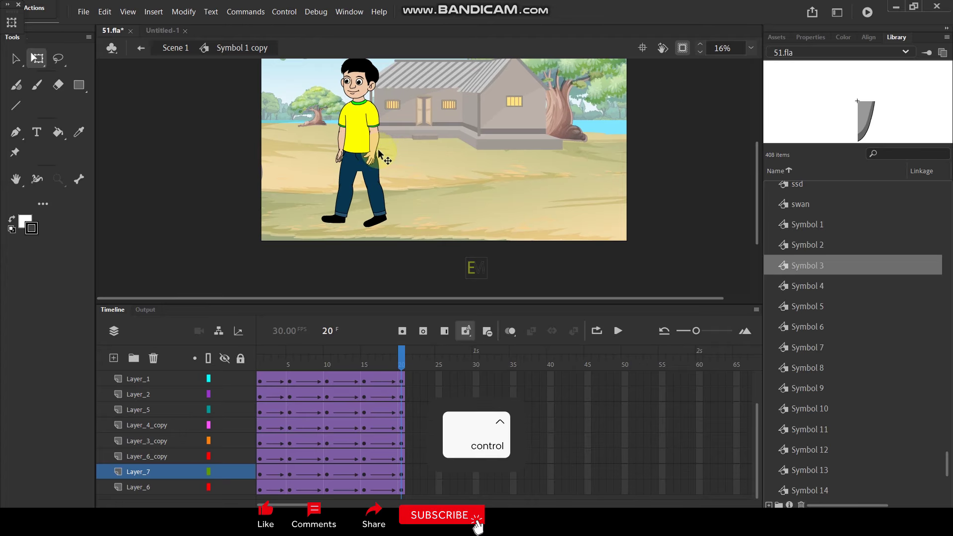
{"action": "left_click", "coordinate": [382, 242]}
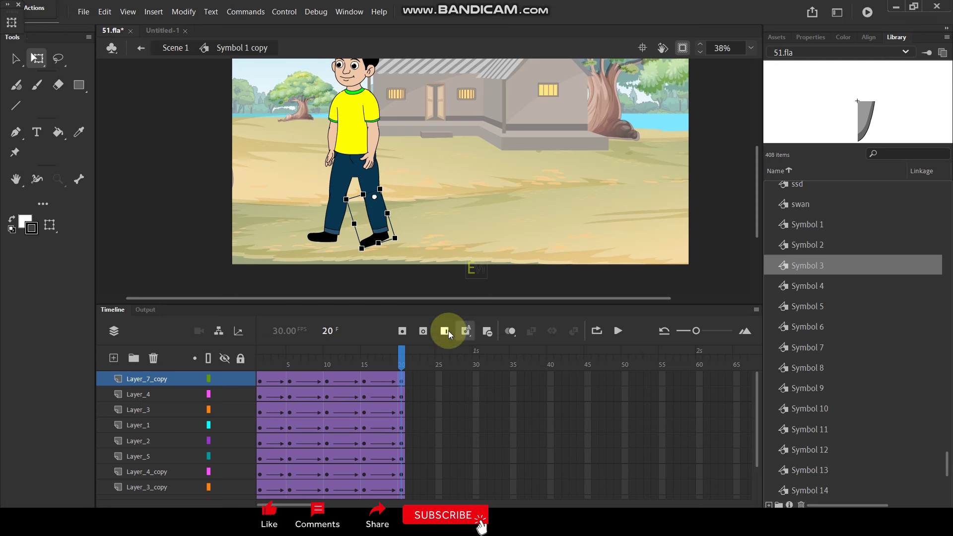
{"action": "left_click_drag", "start_coordinate": [410, 379], "coordinate": [411, 504]}
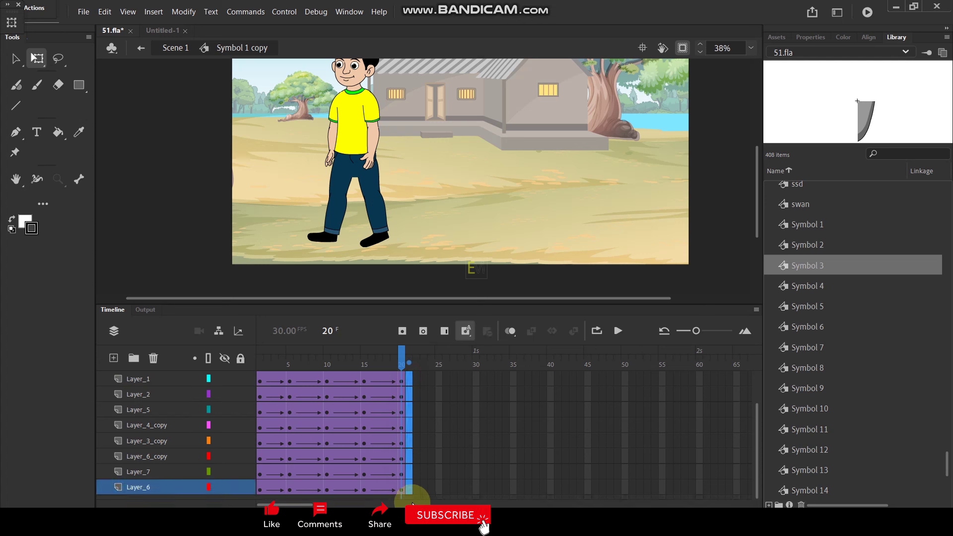
{"action": "key", "text": "F6"}
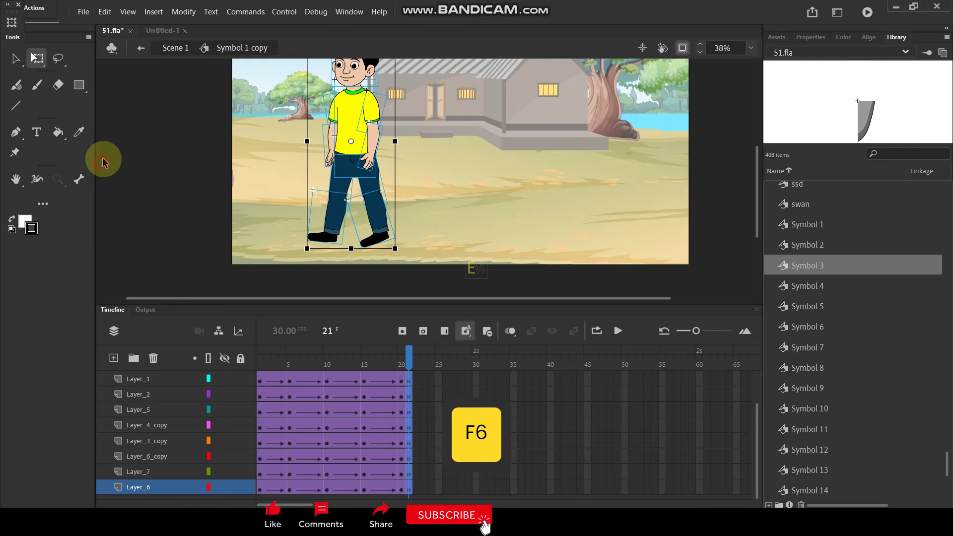
Step: At frame 21 of the boy's symbol, rotate both legs upright into a standing pose with the feet close together
{"action": "left_click", "coordinate": [318, 247]}
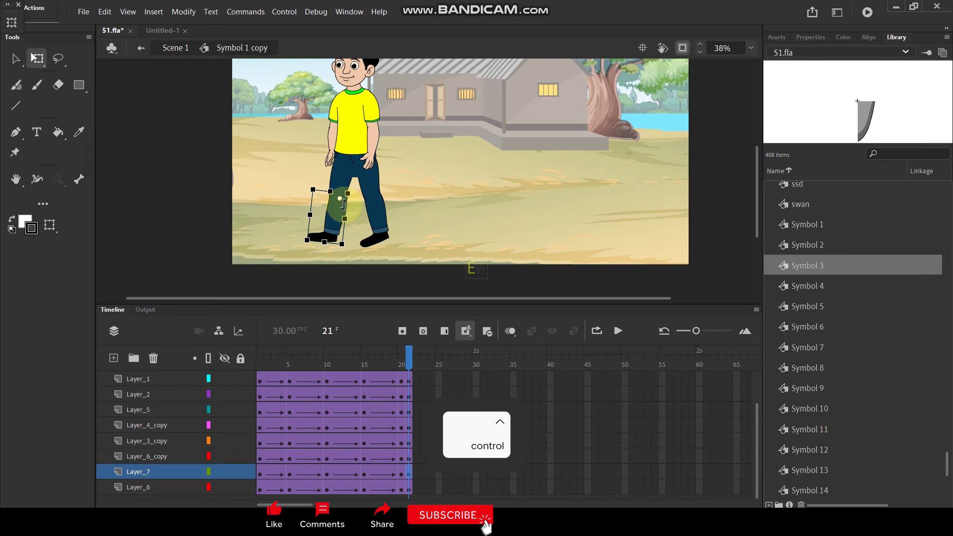
{"action": "scroll", "coordinate": [342, 172], "scroll_direction": "up", "scroll_amount": 3, "text": "ctrl"}
{"action": "left_click", "coordinate": [343, 170], "text": "shift"}
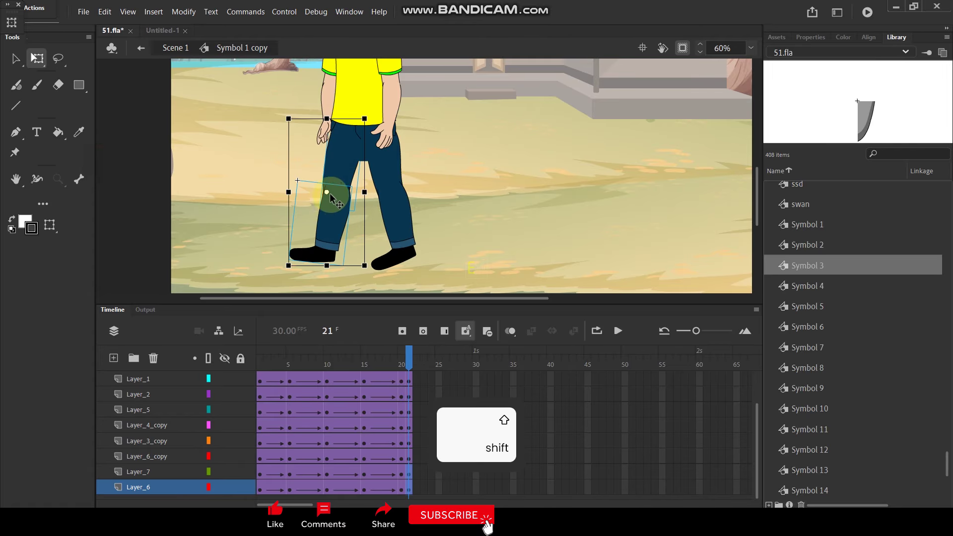
{"action": "left_click_drag", "start_coordinate": [368, 270], "coordinate": [403, 260]}
{"action": "left_click", "coordinate": [389, 191]}
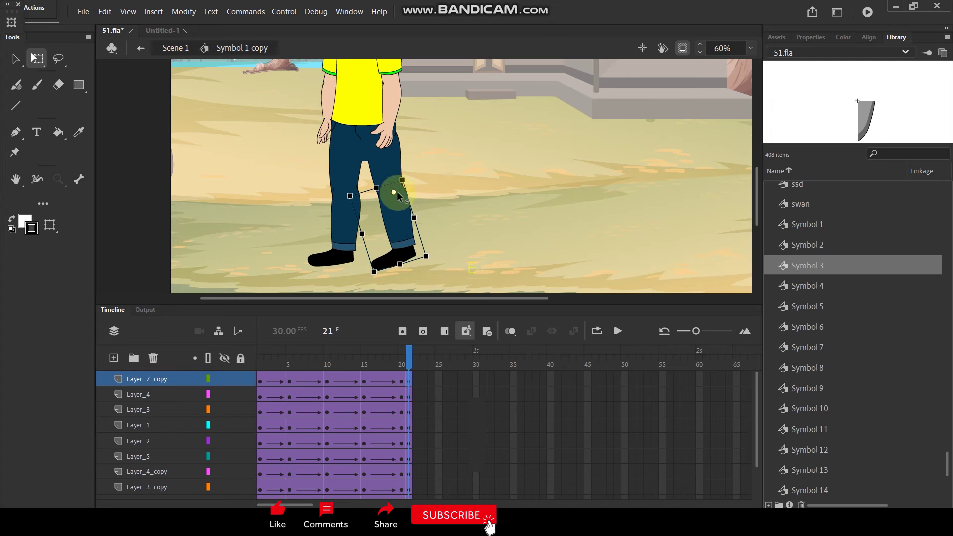
{"action": "left_click", "coordinate": [394, 192]}
{"action": "left_click_drag", "start_coordinate": [387, 193], "coordinate": [381, 146]}
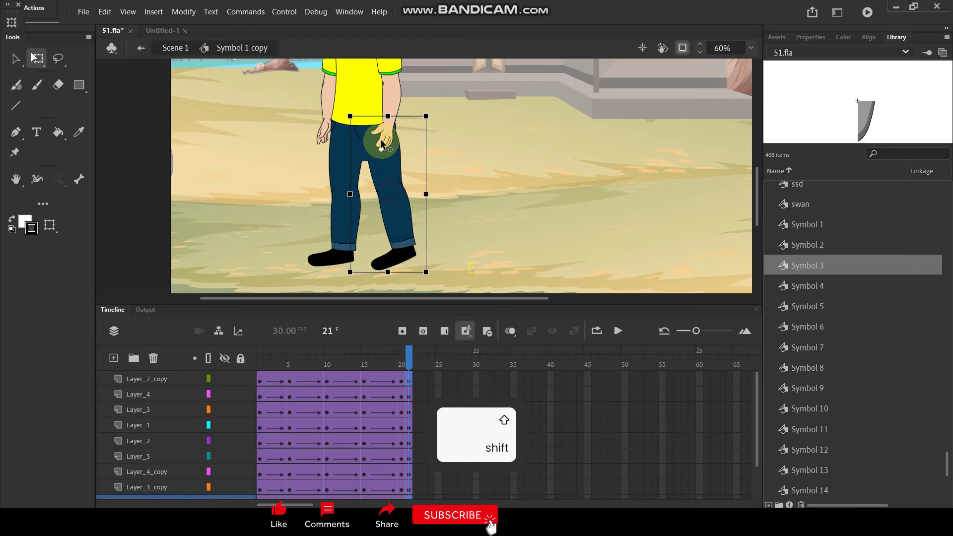
{"action": "left_click_drag", "start_coordinate": [426, 273], "coordinate": [403, 277]}
{"action": "left_click", "coordinate": [466, 181]}
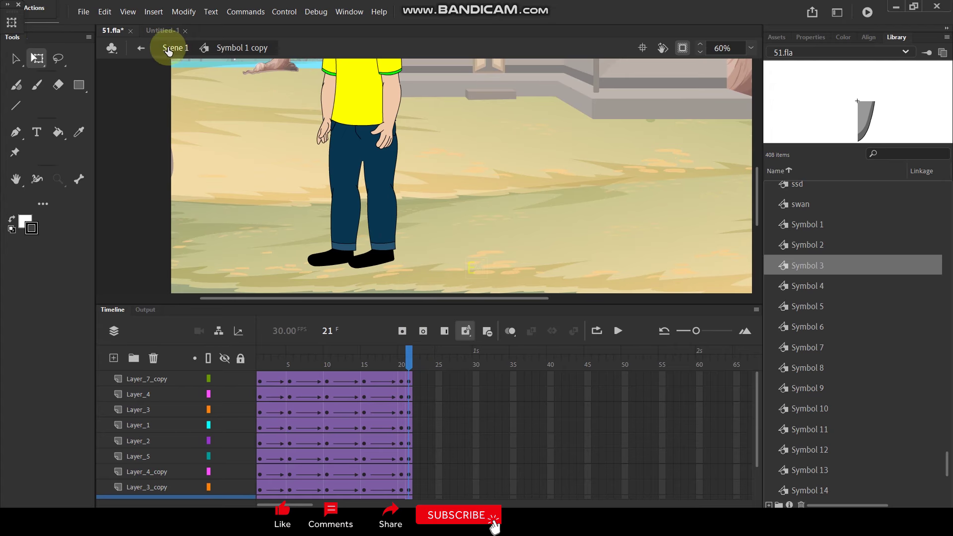
Step: Go back to Scene 1 and examine the boy's pose around the end of his walk at frame 150
{"action": "left_click", "coordinate": [167, 48]}
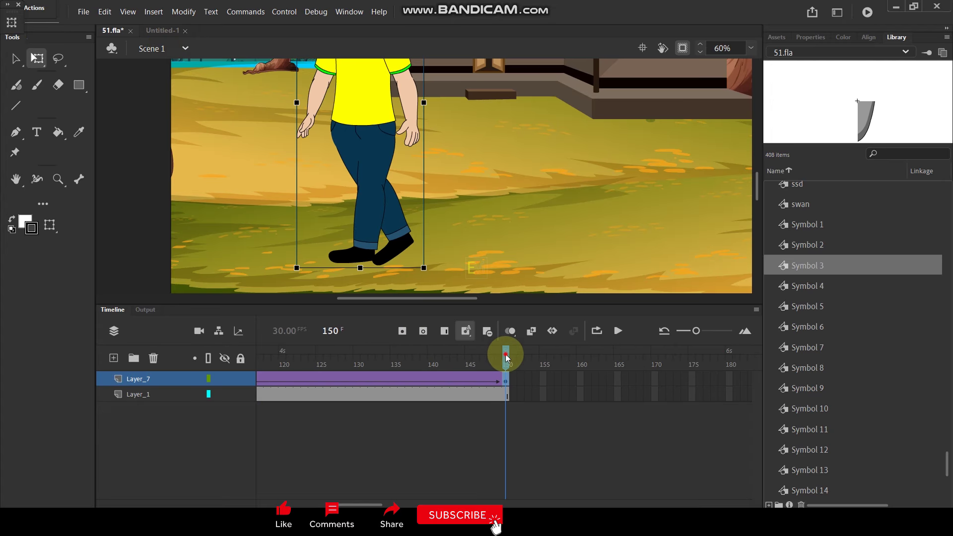
{"action": "mouse_move", "coordinate": [506, 357]}
{"action": "left_mouse_down"}
{"action": "mouse_move", "coordinate": [357, 366]}
{"action": "mouse_move", "coordinate": [506, 372]}
{"action": "left_mouse_up"}
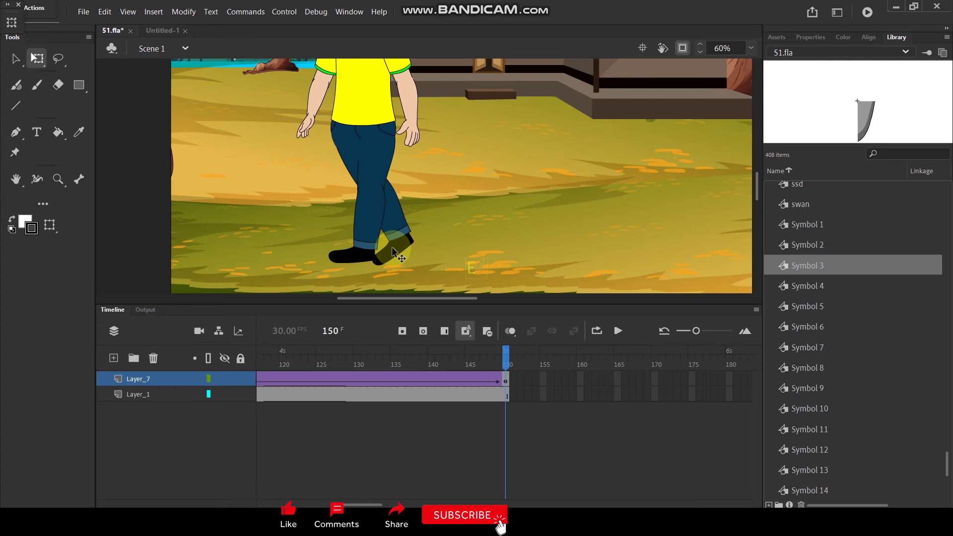
{"action": "left_click", "coordinate": [274, 369]}
{"action": "left_click_drag", "start_coordinate": [274, 369], "coordinate": [559, 384]}
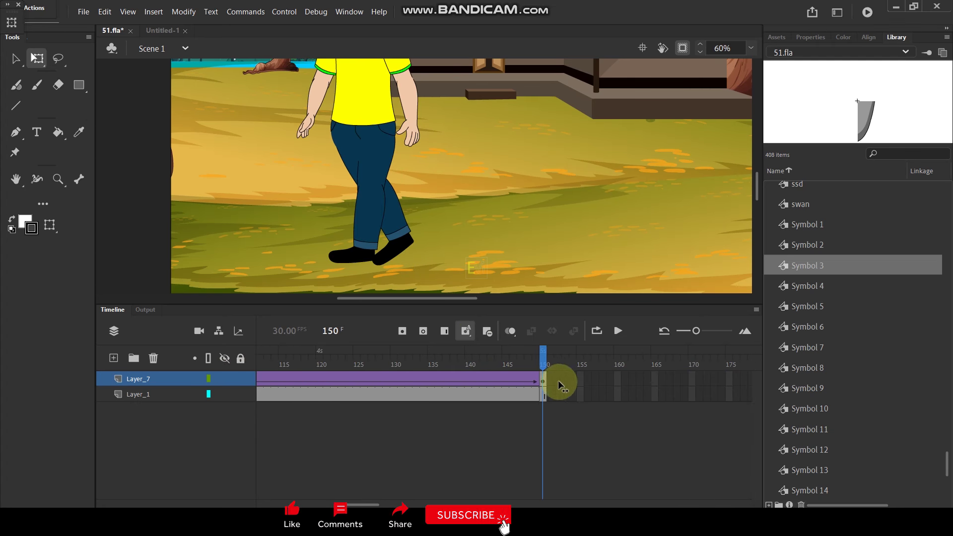
Step: Inside the boy's symbol, duplicate the 21 walk frames of Layer_1 through Layer_6 further along the timeline, up to a copy starting at frame 39
{"action": "double_click", "coordinate": [372, 191]}
{"action": "left_click_drag", "start_coordinate": [411, 380], "coordinate": [282, 490]}
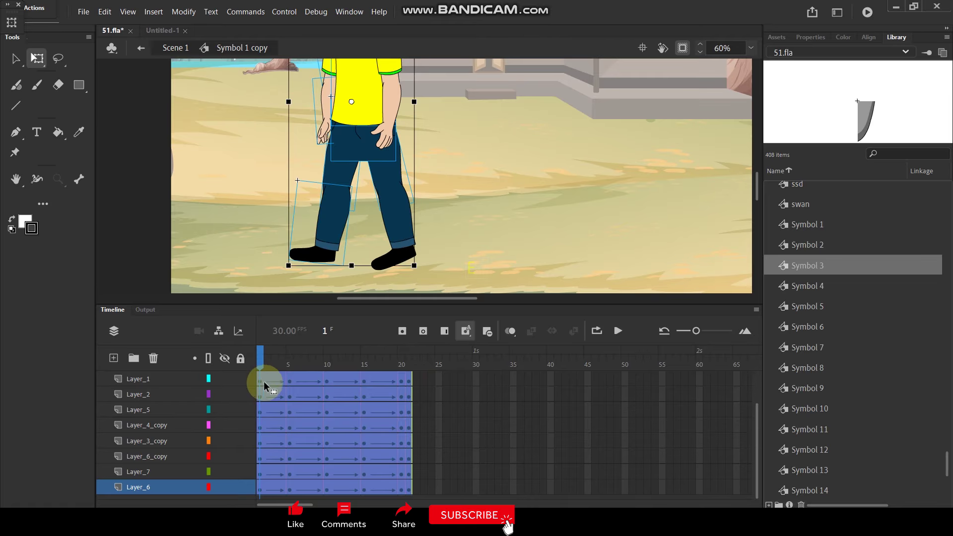
{"action": "left_click_drag", "start_coordinate": [260, 382], "coordinate": [543, 381]}
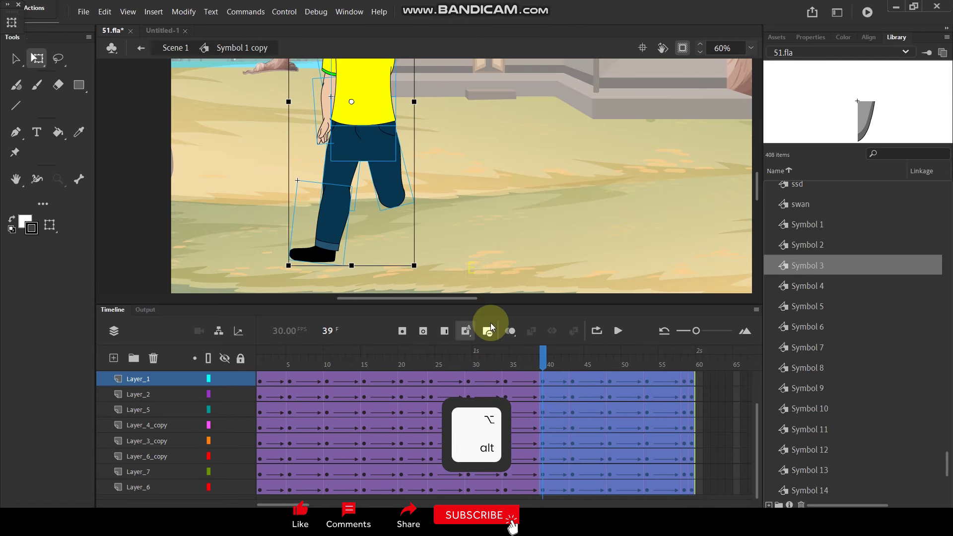
{"action": "scroll", "coordinate": [451, 404], "scroll_direction": "up", "scroll_amount": 1}
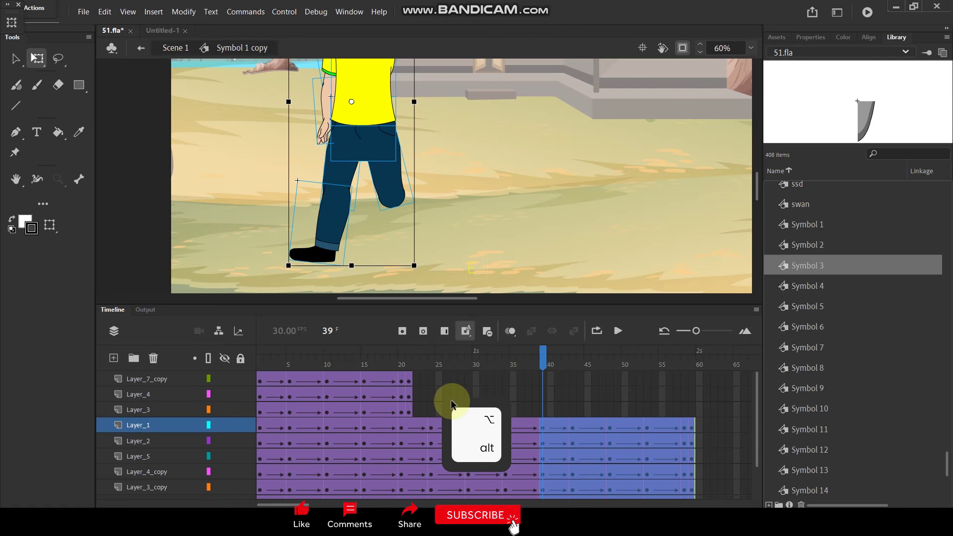
{"action": "scroll", "coordinate": [452, 404], "scroll_direction": "down", "scroll_amount": 1}
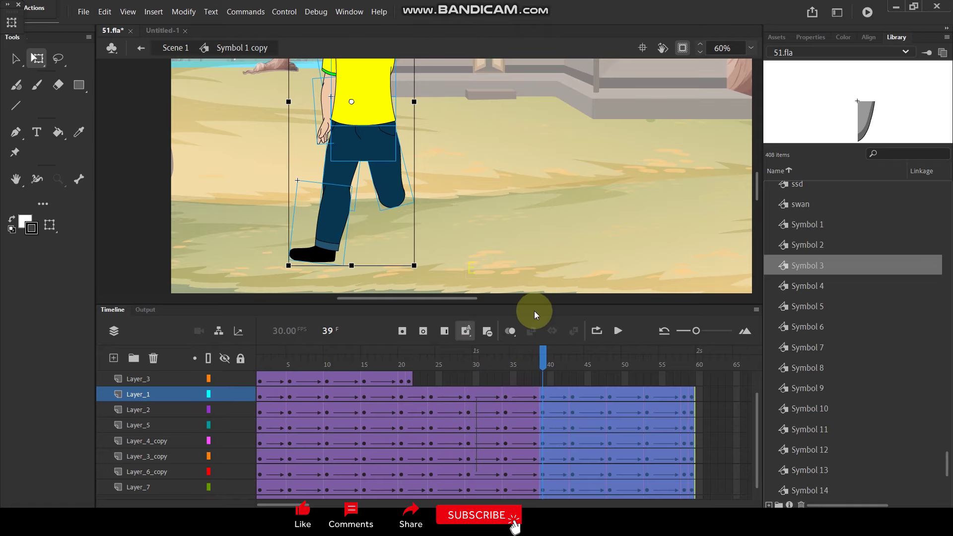
Step: Enlarge the timeline area and keep duplicating the walk frames of Layer_1 through Layer_6 from frame 58 on, with the last copy starting at frame 134
{"action": "left_click_drag", "start_coordinate": [536, 306], "coordinate": [549, 206]}
{"action": "left_click_drag", "start_coordinate": [295, 505], "coordinate": [320, 505]}
{"action": "left_click_drag", "start_coordinate": [328, 339], "coordinate": [466, 328]}
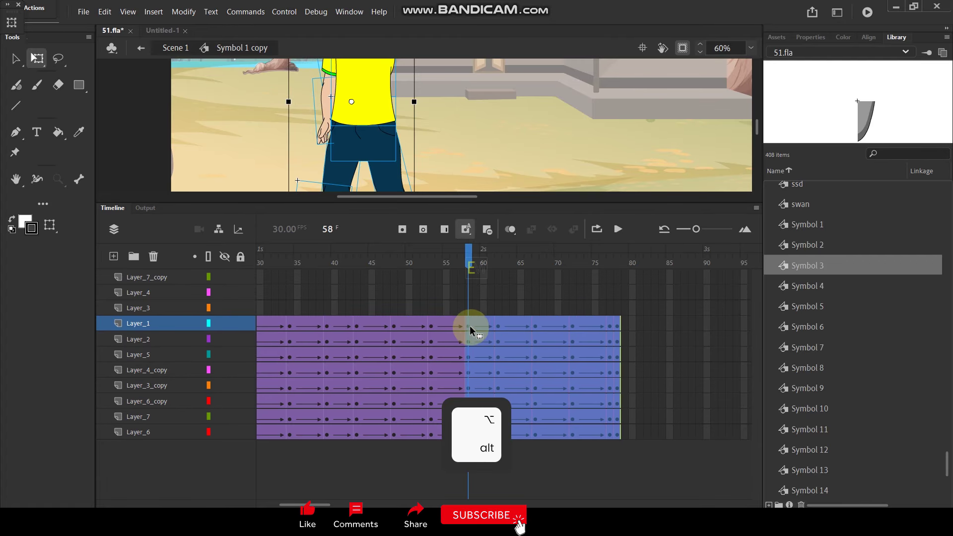
{"action": "left_click_drag", "start_coordinate": [469, 326], "coordinate": [610, 326]}
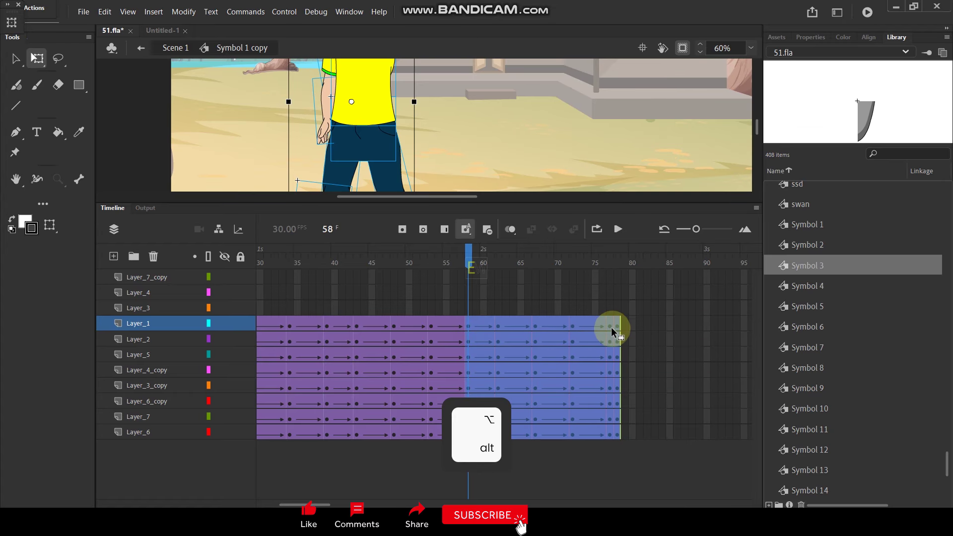
{"action": "left_click_drag", "start_coordinate": [374, 505], "coordinate": [399, 504]}
{"action": "left_click", "coordinate": [361, 338]}
{"action": "left_click_drag", "start_coordinate": [354, 324], "coordinate": [496, 324]}
{"action": "left_click_drag", "start_coordinate": [334, 504], "coordinate": [351, 505]}
{"action": "left_click_drag", "start_coordinate": [294, 323], "coordinate": [591, 326]}
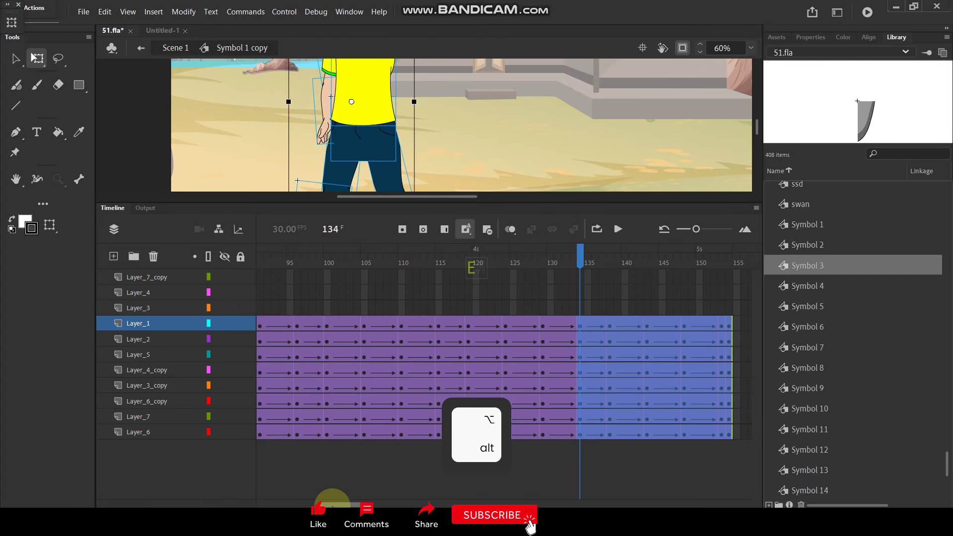
Step: Duplicate the walk frames of Layer_7_copy, Layer_4 and Layer_3 along the boy's symbol timeline until they reach frame 154 like the other layers
{"action": "left_click_drag", "start_coordinate": [332, 503], "coordinate": [268, 503]}
{"action": "left_click_drag", "start_coordinate": [409, 277], "coordinate": [543, 280]}
{"action": "left_click", "coordinate": [300, 453]}
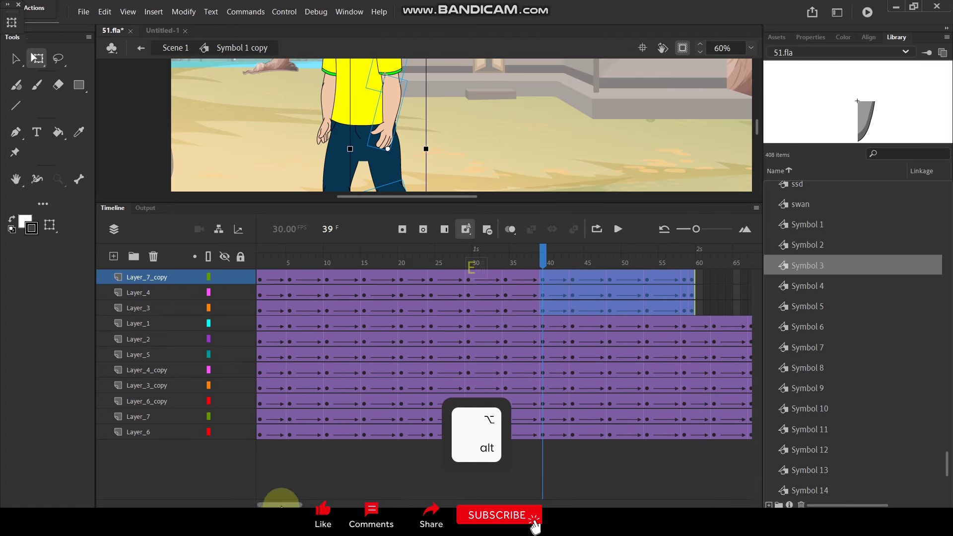
{"action": "left_click_drag", "start_coordinate": [280, 506], "coordinate": [300, 505]}
{"action": "left_click_drag", "start_coordinate": [341, 276], "coordinate": [626, 276]}
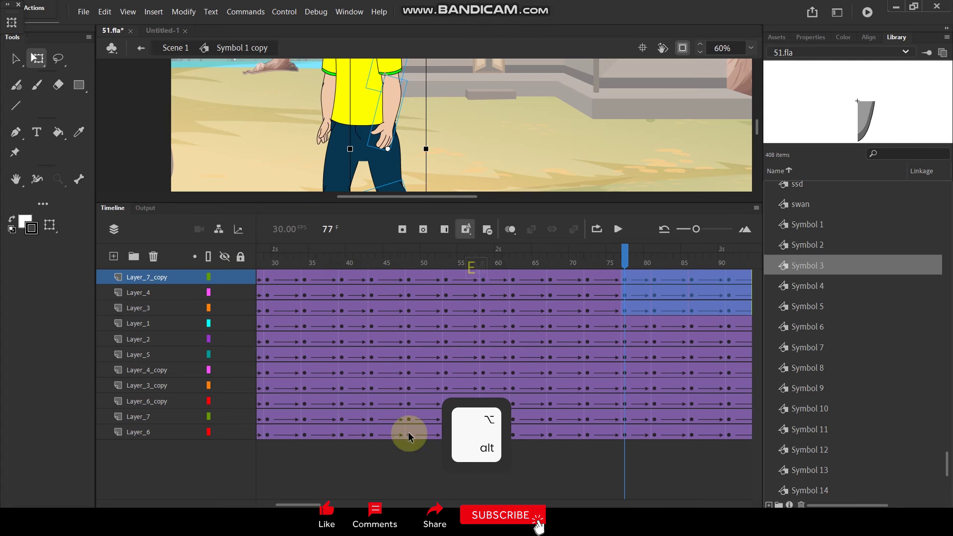
{"action": "left_click_drag", "start_coordinate": [305, 505], "coordinate": [328, 504]}
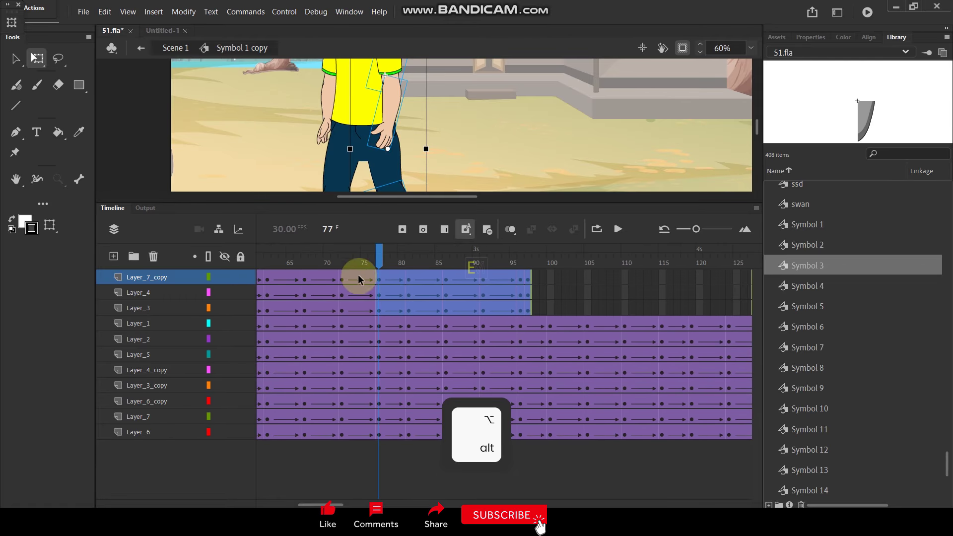
{"action": "left_click_drag", "start_coordinate": [376, 276], "coordinate": [517, 271]}
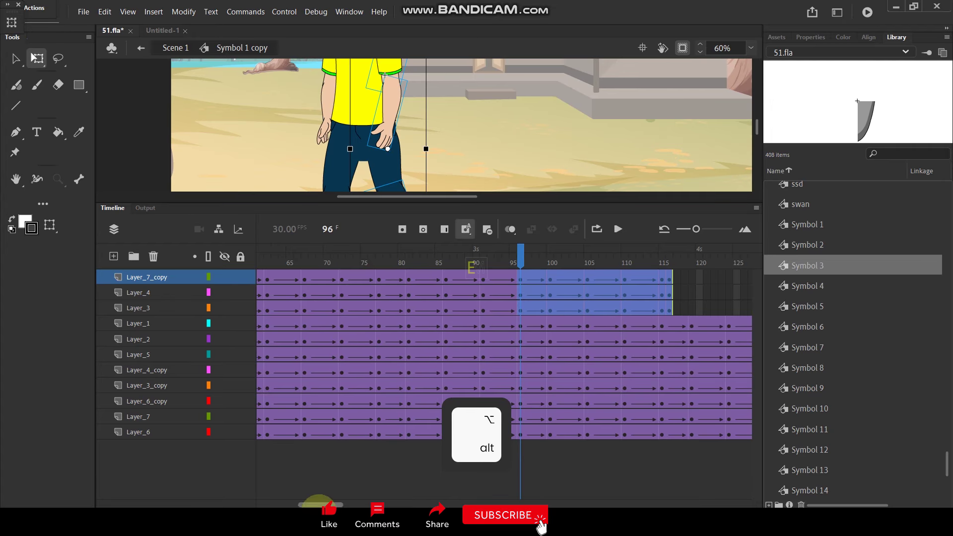
{"action": "left_click_drag", "start_coordinate": [318, 504], "coordinate": [340, 504]}
{"action": "left_click_drag", "start_coordinate": [294, 277], "coordinate": [577, 278]}
{"action": "left_click", "coordinate": [444, 280]}
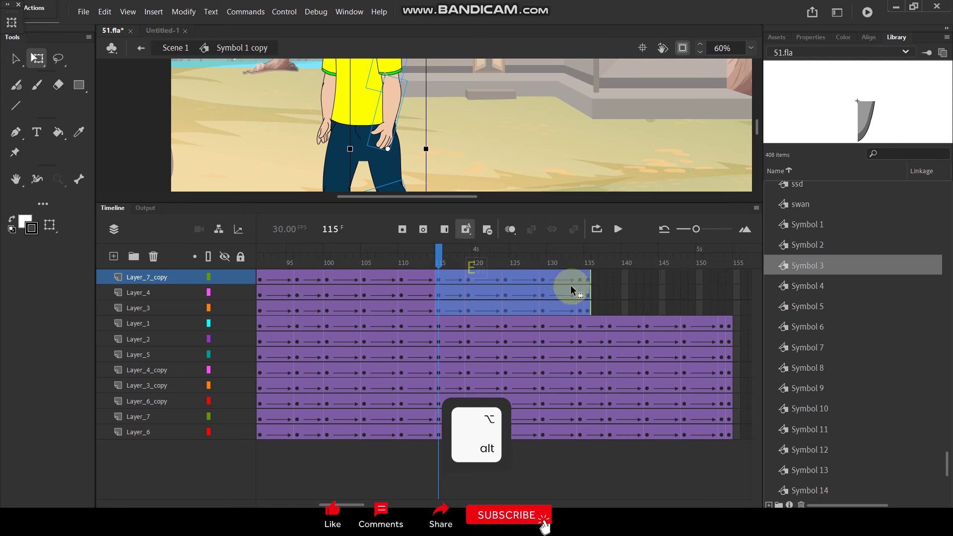
Step: Return to Scene 1, test the movie from frame 1 at full window size, and close the preview
{"action": "left_click", "coordinate": [174, 48]}
{"action": "left_click_drag", "start_coordinate": [504, 259], "coordinate": [110, 278]}
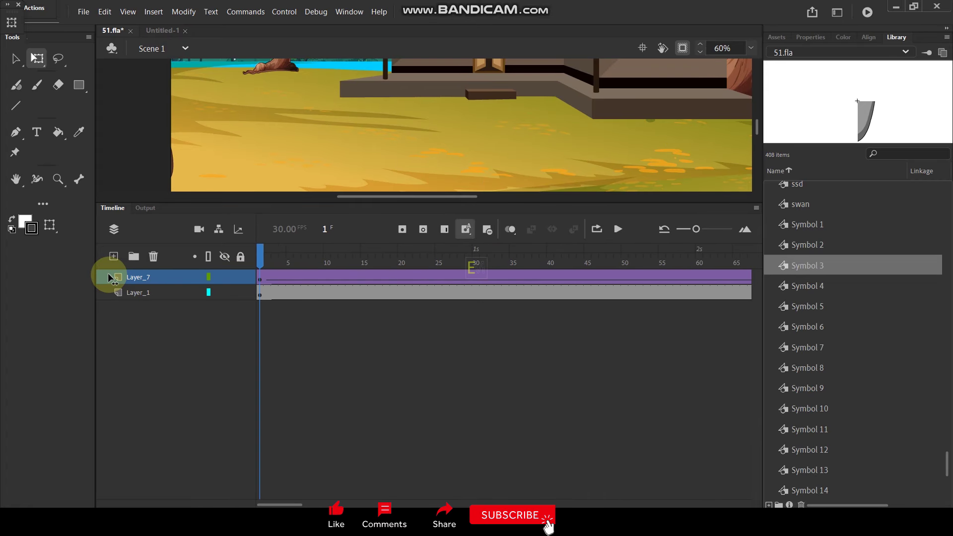
{"action": "key", "text": "ctrl+Return"}
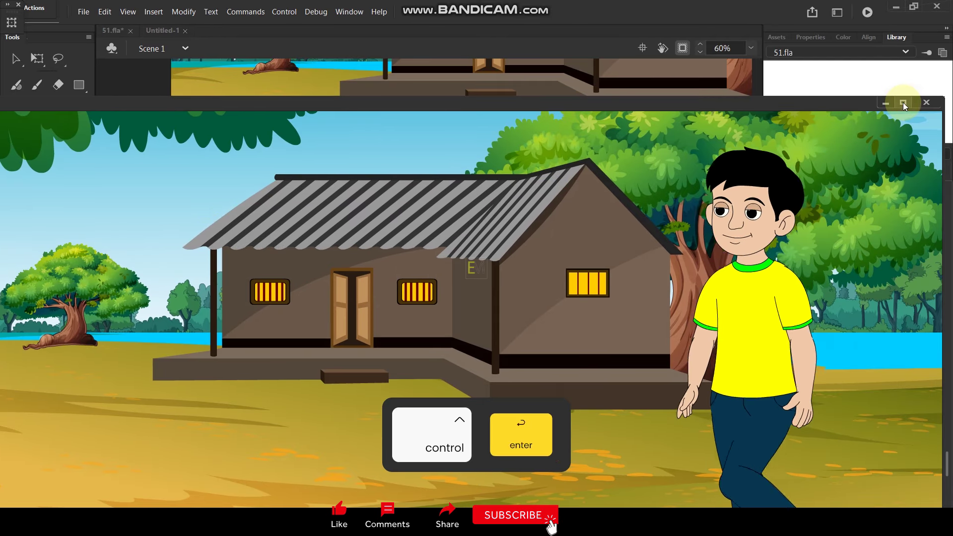
{"action": "double_click", "coordinate": [902, 100]}
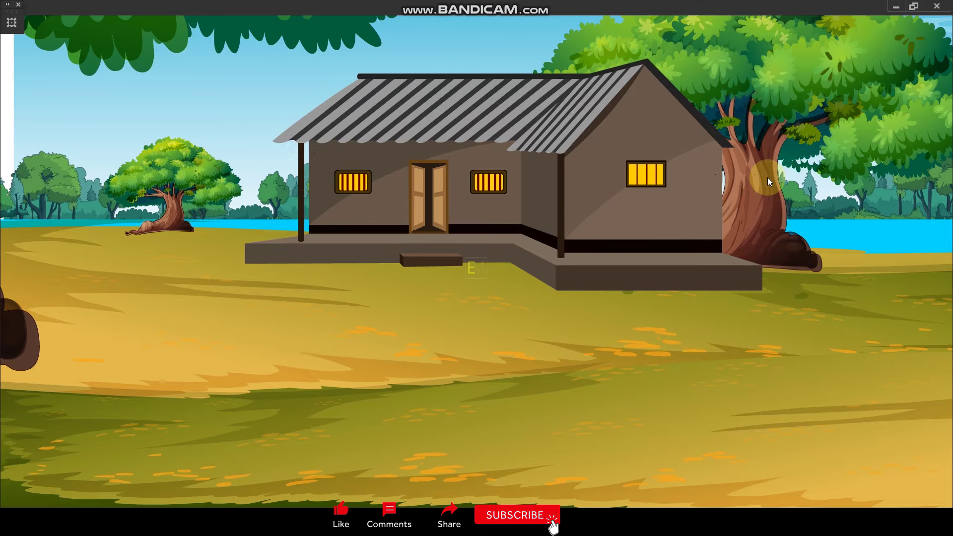
{"action": "left_click", "coordinate": [945, 9]}
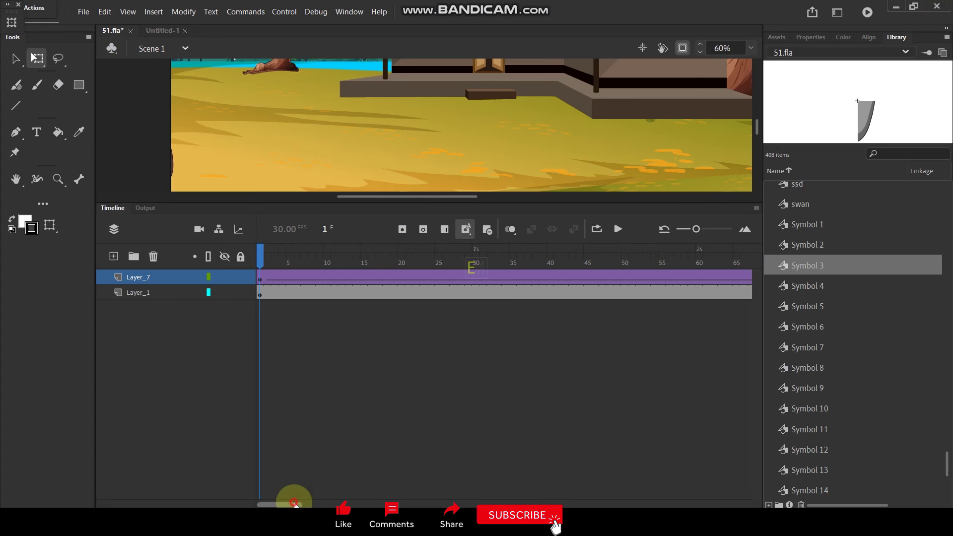
Step: Insert a keyframe at frame 151 of Layer_7, right after the end of the walk, and extend Layer_1 to the same frame
{"action": "left_click_drag", "start_coordinate": [295, 504], "coordinate": [389, 504]}
{"action": "left_click", "coordinate": [314, 259]}
{"action": "scroll", "coordinate": [425, 124], "scroll_direction": "down", "scroll_amount": 3}
{"action": "key", "text": "space"}
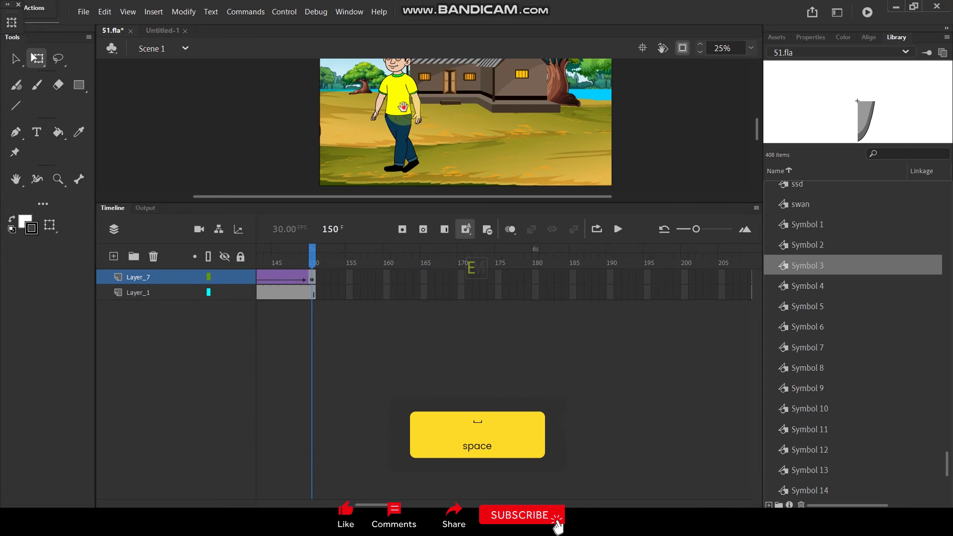
{"action": "left_click_drag", "start_coordinate": [403, 106], "coordinate": [405, 117]}
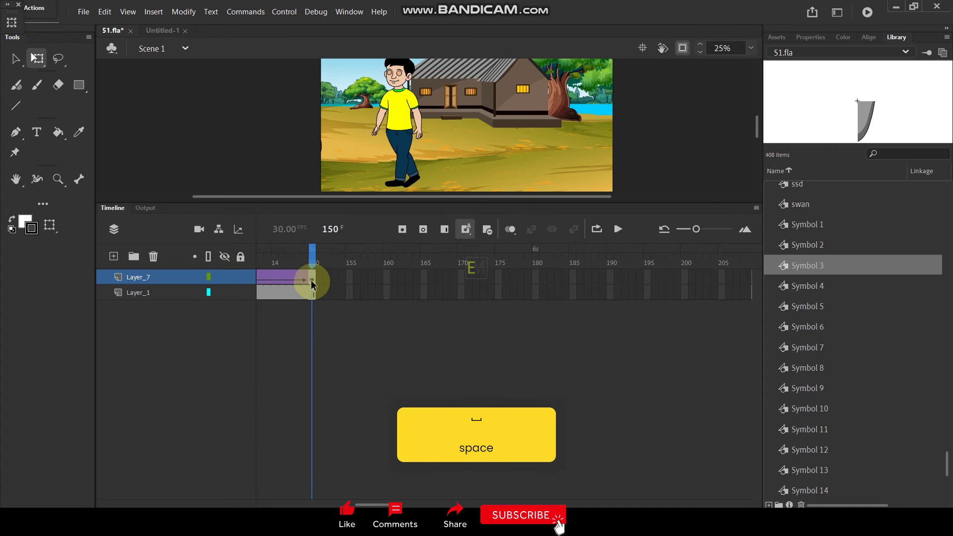
{"action": "key", "text": "F6"}
Step: Set the first looping frame of the boy's graphic instance at frame 151 to 151
{"action": "left_click", "coordinate": [405, 141]}
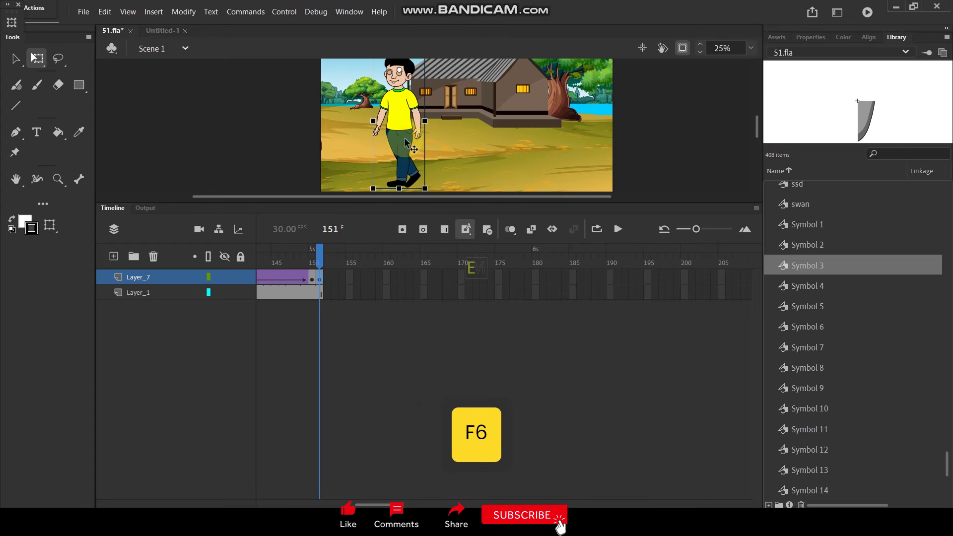
{"action": "left_click", "coordinate": [838, 69]}
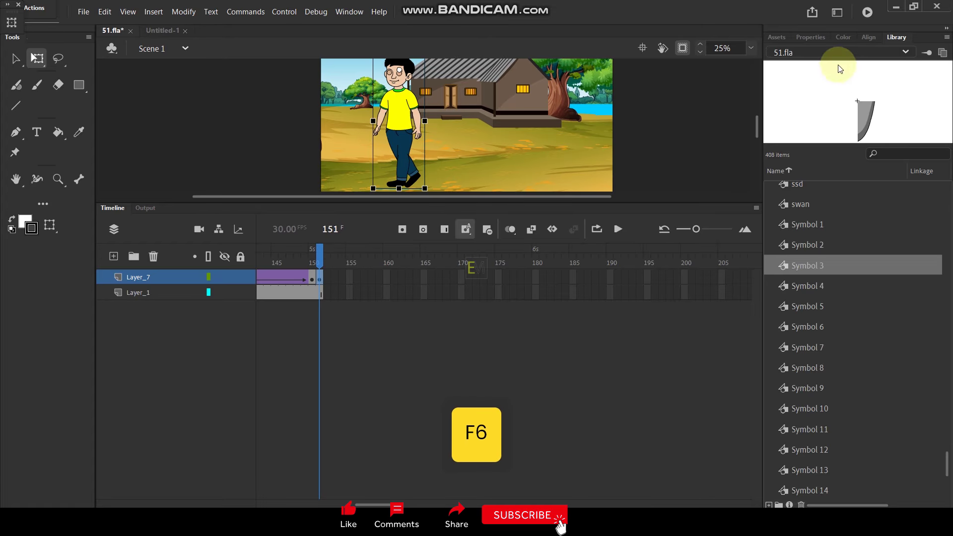
{"action": "left_click", "coordinate": [805, 37]}
{"action": "left_click_drag", "start_coordinate": [949, 402], "coordinate": [892, 465]}
{"action": "left_click_drag", "start_coordinate": [909, 402], "coordinate": [950, 396]}
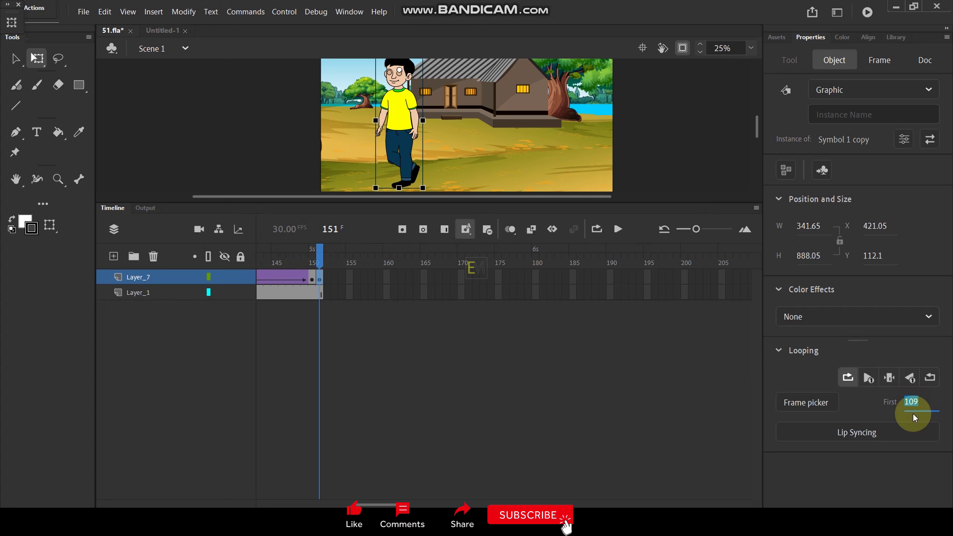
{"action": "type", "text": "151"}
{"action": "key", "text": "Return"}
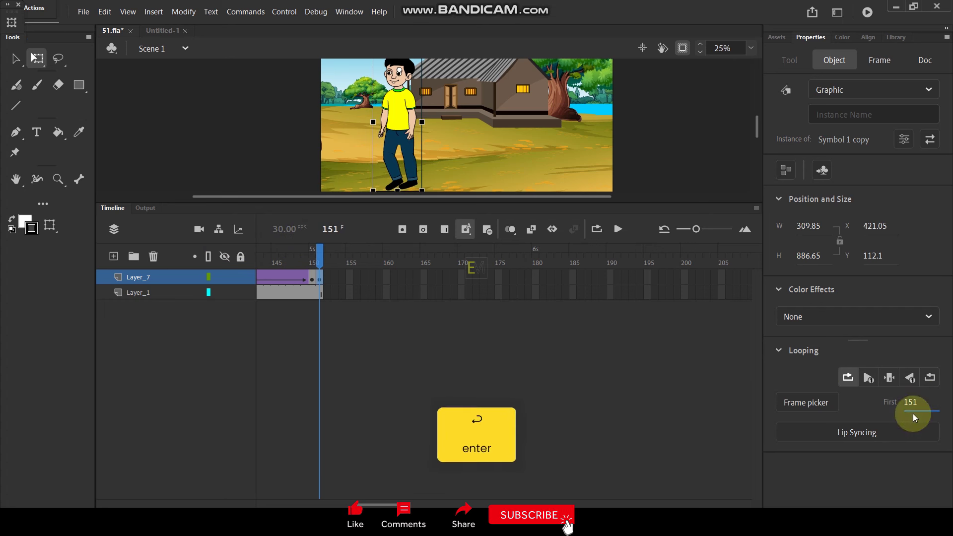
Step: Look inside the boy's symbol for the frame that holds the final standing pose, and return to Scene 1
{"action": "double_click", "coordinate": [395, 165]}
{"action": "left_click_drag", "start_coordinate": [503, 264], "coordinate": [529, 256]}
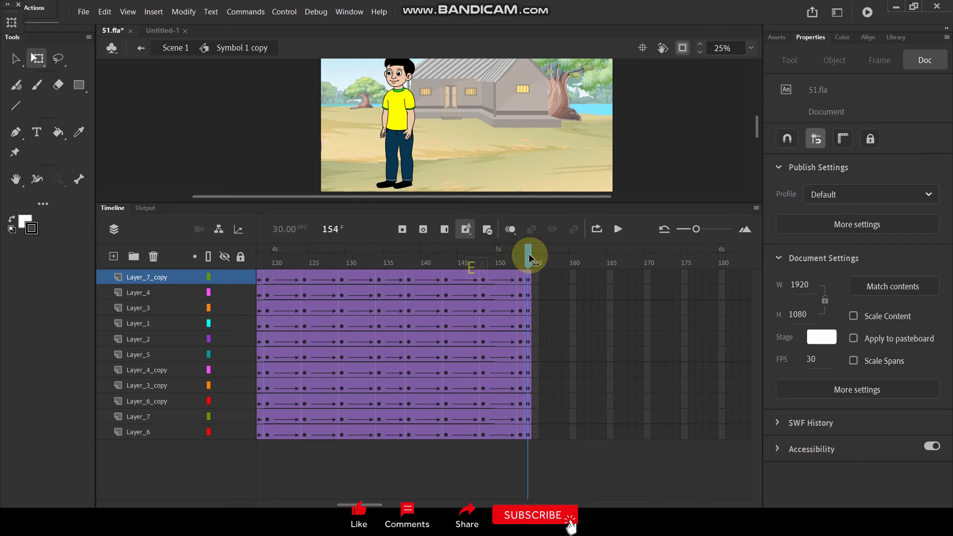
{"action": "left_click", "coordinate": [172, 48]}
Step: Change the first looping frame of the boy's instance on the frame 151 keyframe to 154
{"action": "left_click", "coordinate": [506, 276]}
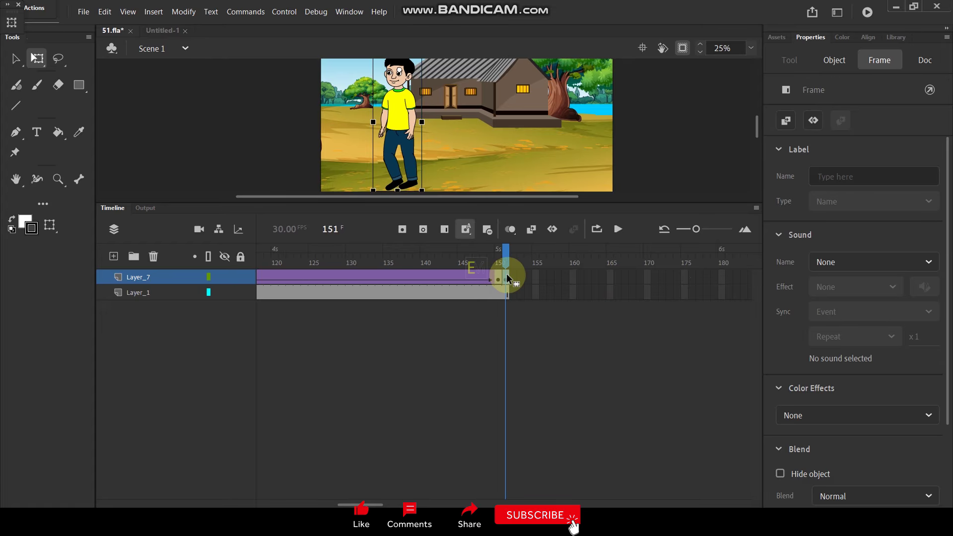
{"action": "left_click", "coordinate": [394, 165]}
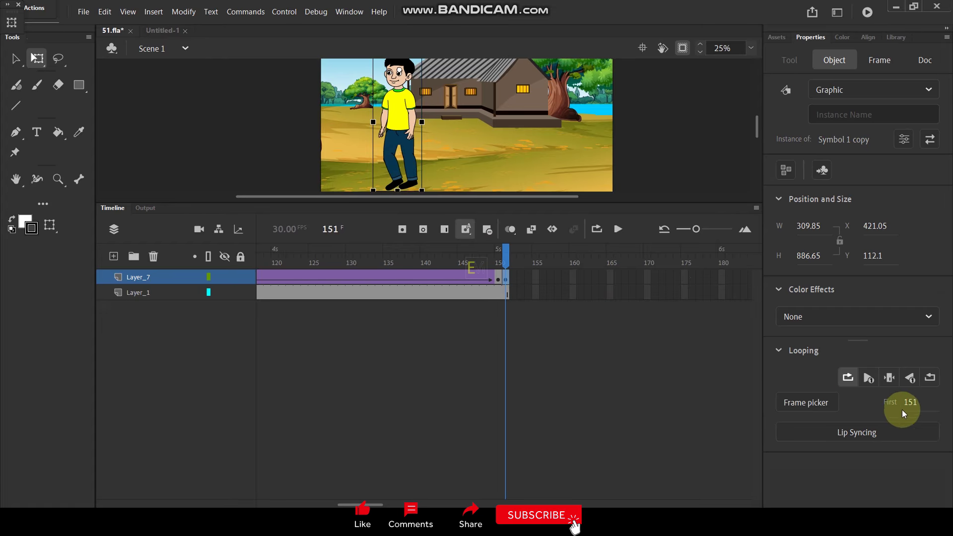
{"action": "type", "text": "54"}
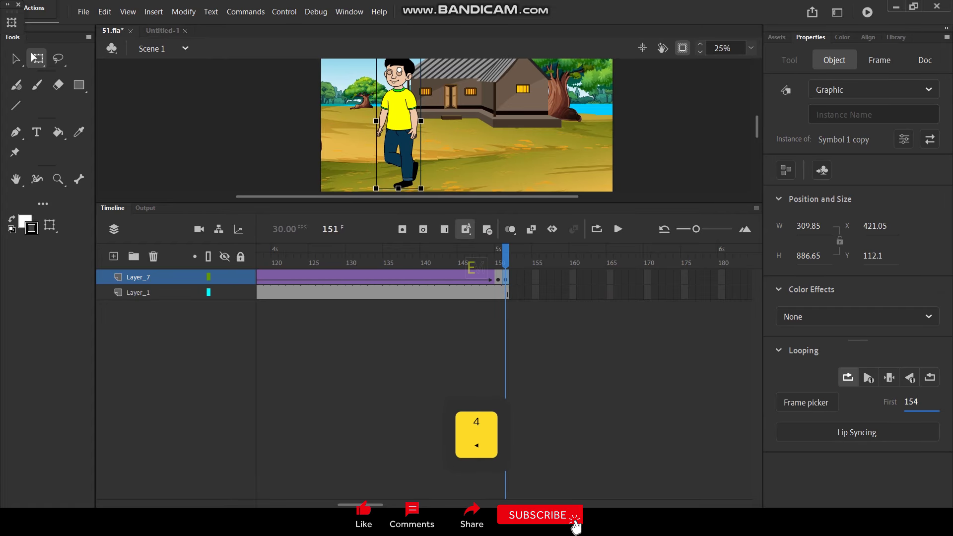
{"action": "key", "text": "Return"}
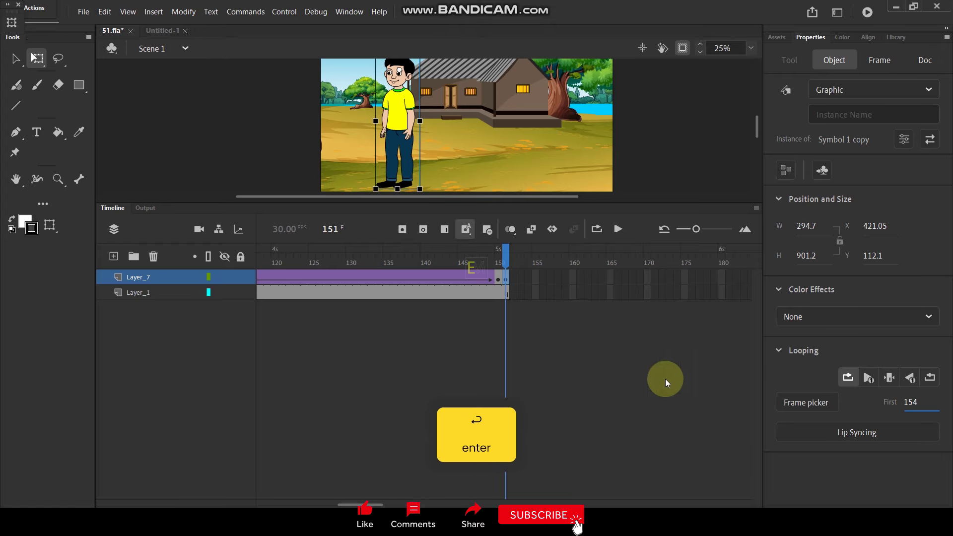
Step: Play back the last part of the walk in Scene 1 and scrub to its end at frame 150
{"action": "left_click", "coordinate": [328, 258]}
{"action": "key", "text": "Return"}
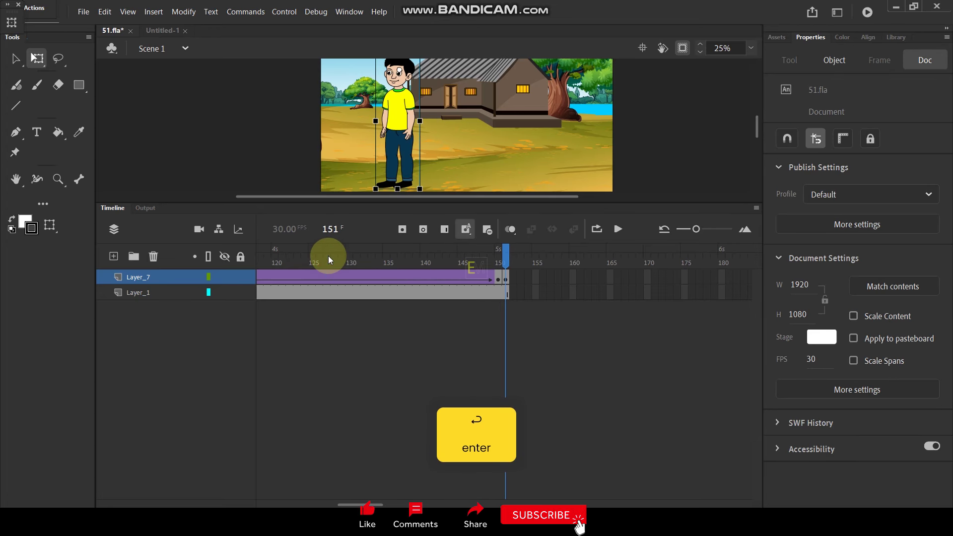
{"action": "left_click_drag", "start_coordinate": [410, 263], "coordinate": [501, 267]}
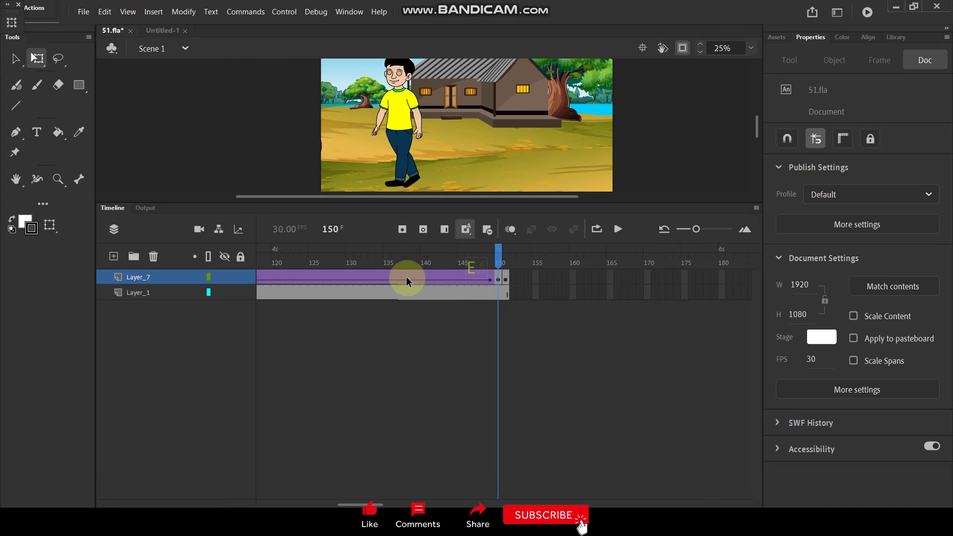
Step: Synchronize the symbols across the boy's classic tween frames on Layer_7
{"action": "right_click", "coordinate": [406, 277]}
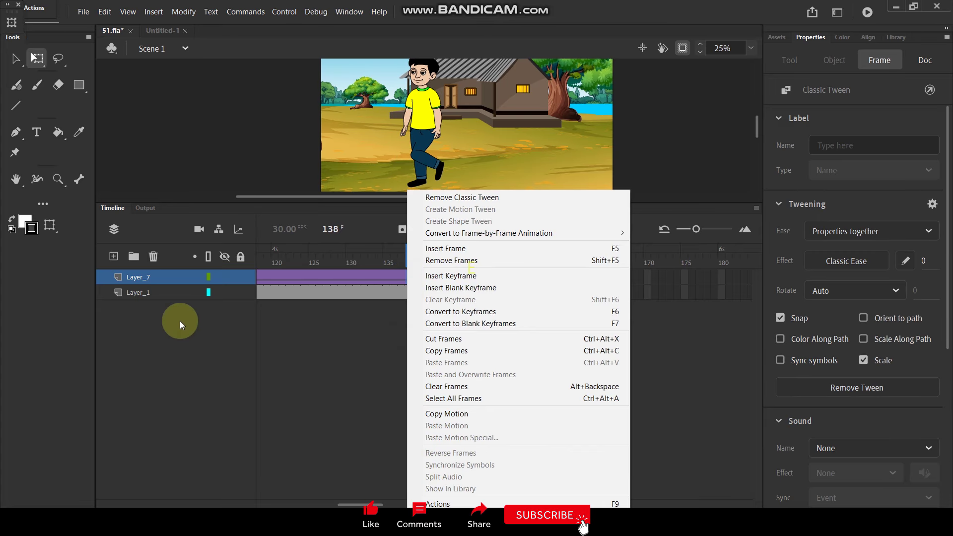
{"action": "left_click", "coordinate": [288, 278]}
{"action": "right_click", "coordinate": [293, 278]}
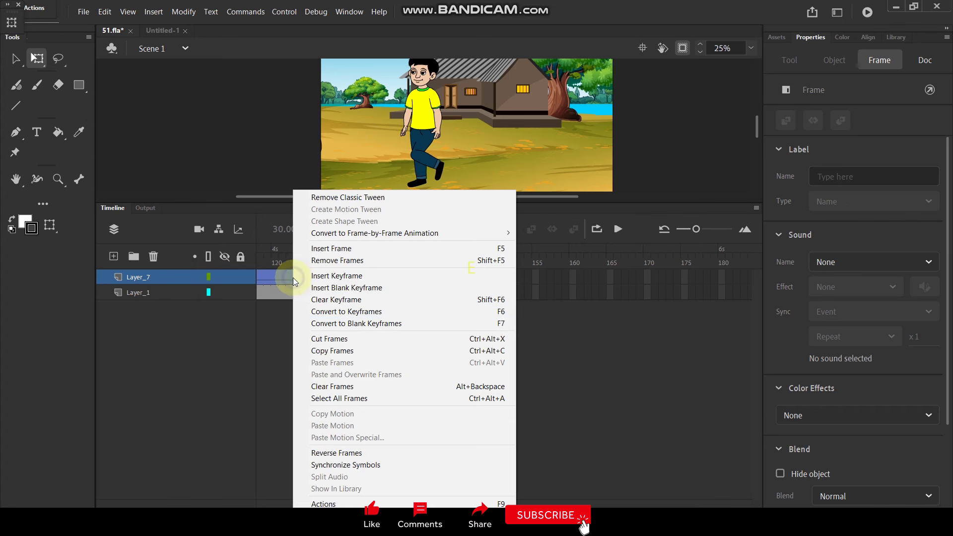
{"action": "left_click", "coordinate": [333, 465]}
{"action": "left_click", "coordinate": [448, 374]}
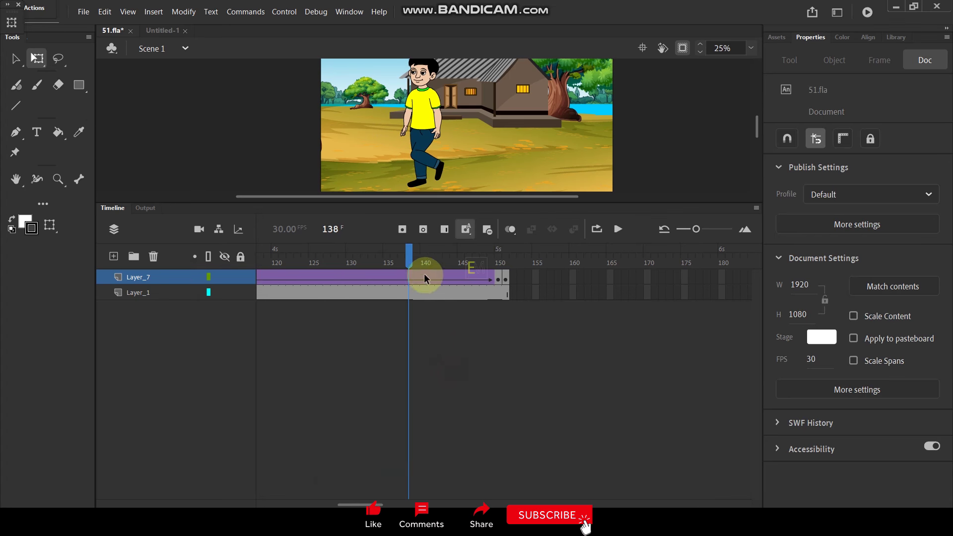
Step: Reset the boy's instance at frame 151 to start its loop on the standing pose, with first frame 154
{"action": "left_click_drag", "start_coordinate": [411, 257], "coordinate": [506, 262]}
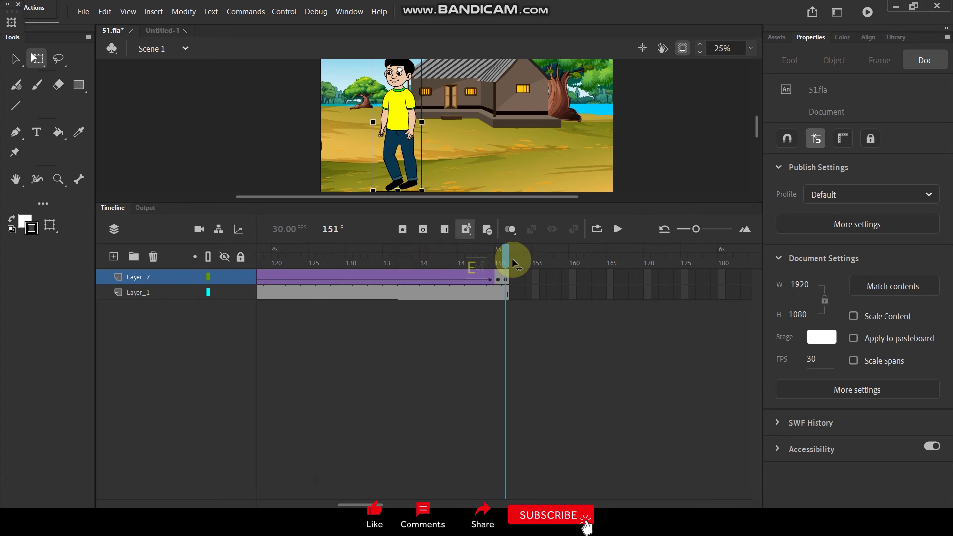
{"action": "left_click", "coordinate": [505, 277]}
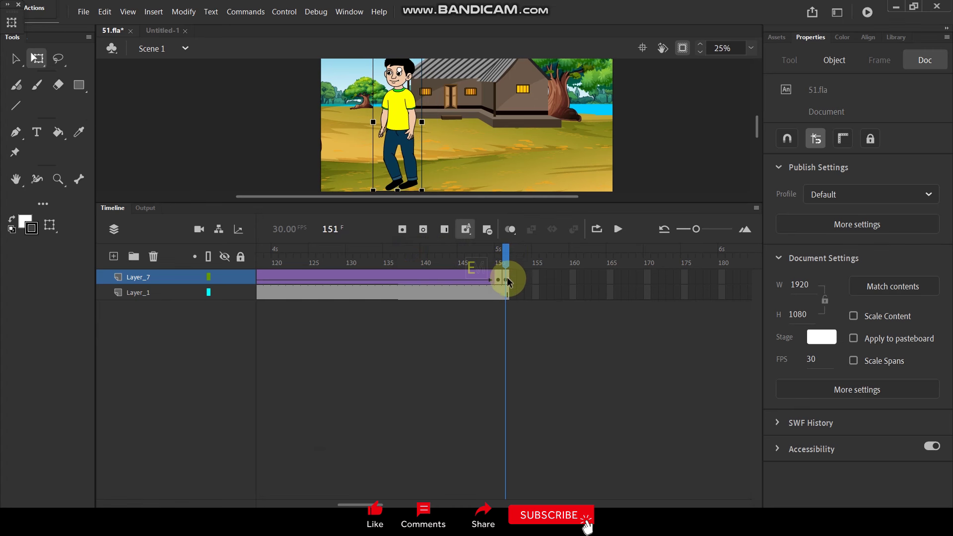
{"action": "left_click", "coordinate": [411, 163]}
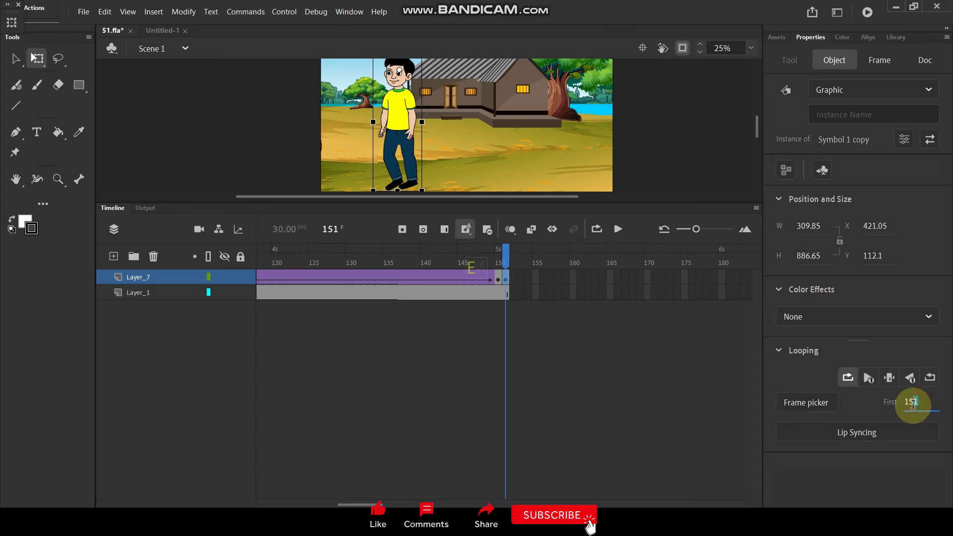
{"action": "type", "text": "4"}
{"action": "key", "text": "Return"}
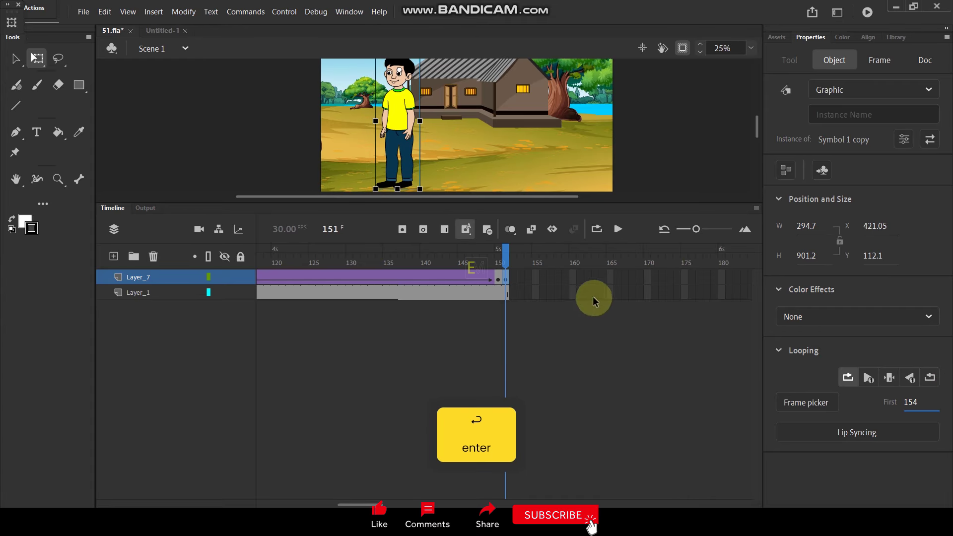
Step: Play the end of the walk again to check the standing pose, and enlarge the stage area
{"action": "left_click", "coordinate": [379, 258]}
{"action": "key", "text": "Return"}
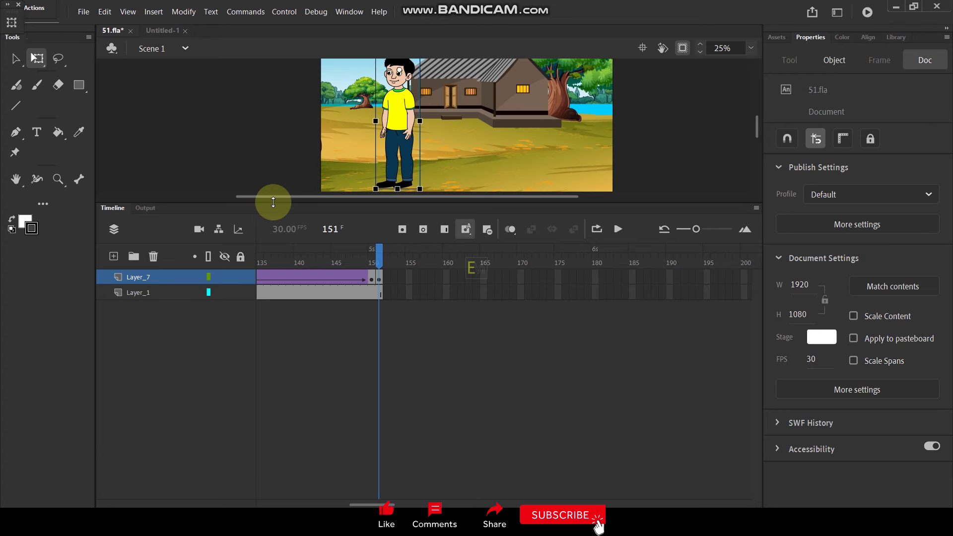
{"action": "left_click_drag", "start_coordinate": [273, 204], "coordinate": [272, 260]}
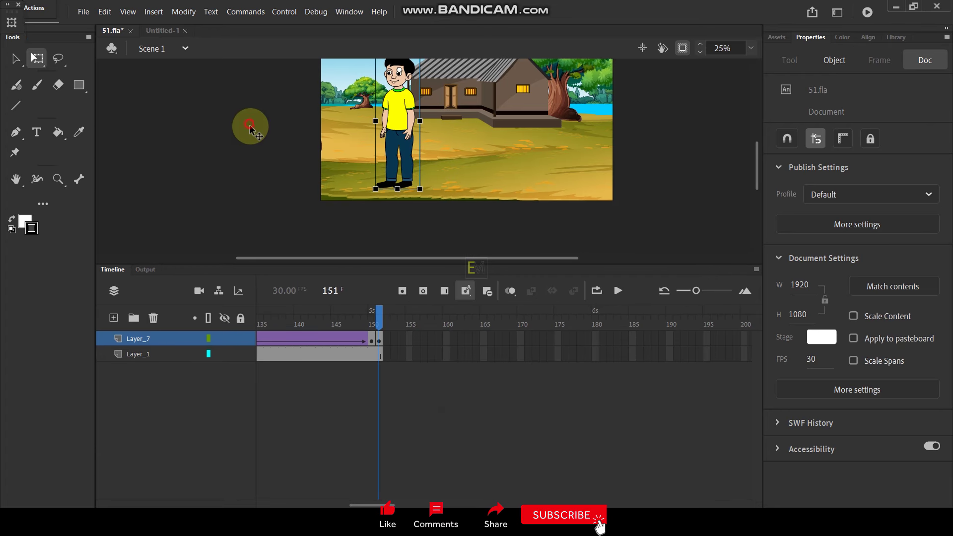
Step: Activate the Camera tool to add a camera to the village scene
{"action": "left_click", "coordinate": [414, 188]}
{"action": "scroll", "coordinate": [417, 173], "scroll_direction": "down", "scroll_amount": 2}
{"action": "scroll", "coordinate": [417, 163], "scroll_direction": "up", "scroll_amount": 1}
{"action": "left_click", "coordinate": [412, 159]}
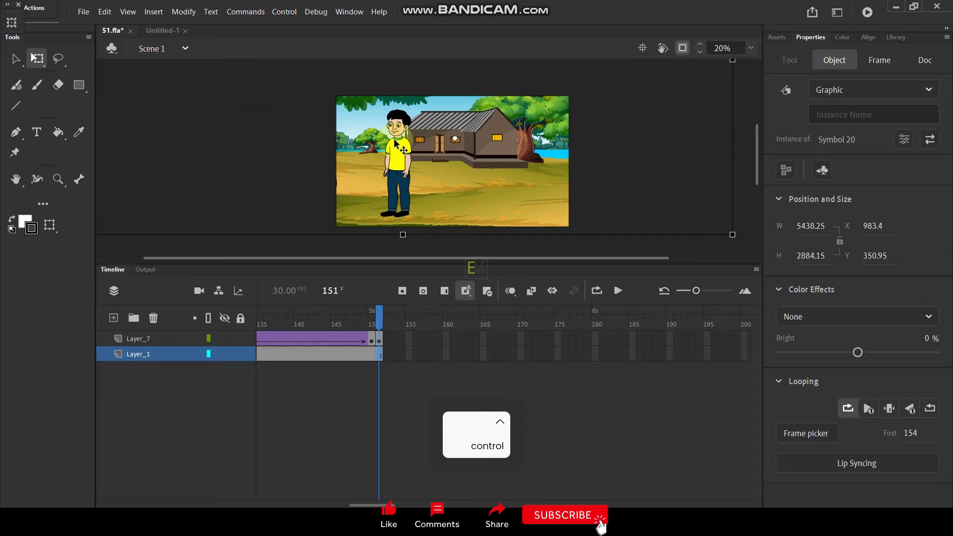
{"action": "key", "text": "space"}
{"action": "left_click_drag", "start_coordinate": [377, 211], "coordinate": [377, 192]}
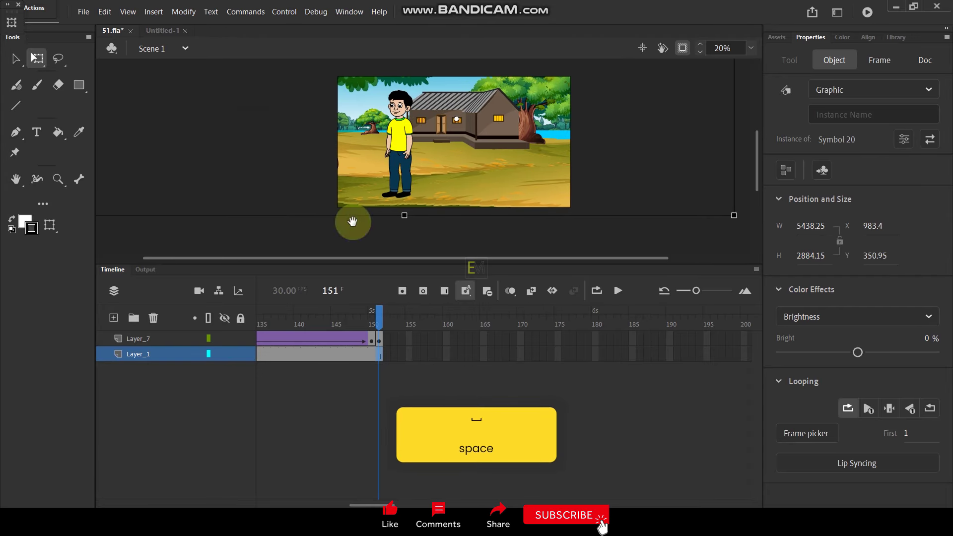
{"action": "mouse_move", "coordinate": [377, 319]}
{"action": "left_mouse_down"}
{"action": "mouse_move", "coordinate": [357, 324]}
{"action": "mouse_move", "coordinate": [380, 318]}
{"action": "left_mouse_up"}
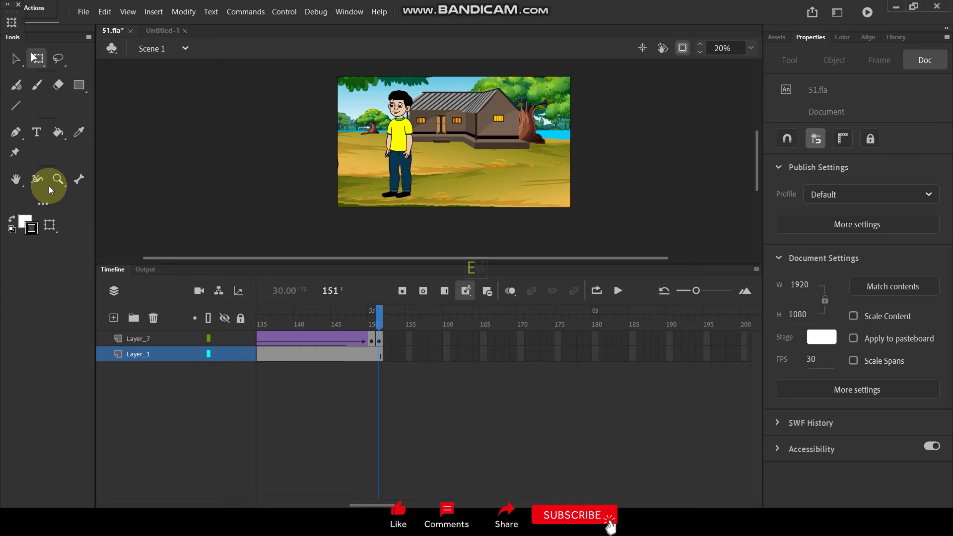
{"action": "left_click", "coordinate": [63, 182]}
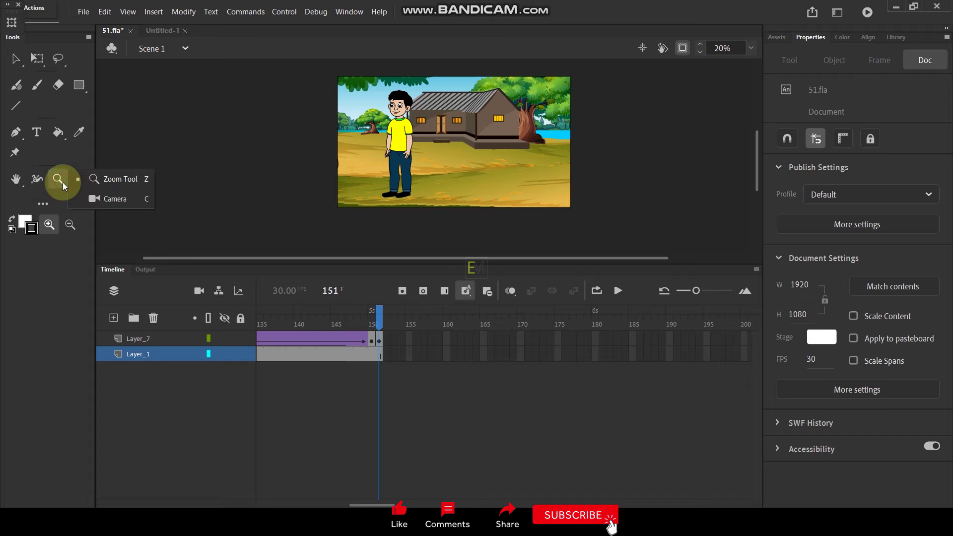
{"action": "left_click", "coordinate": [121, 198]}
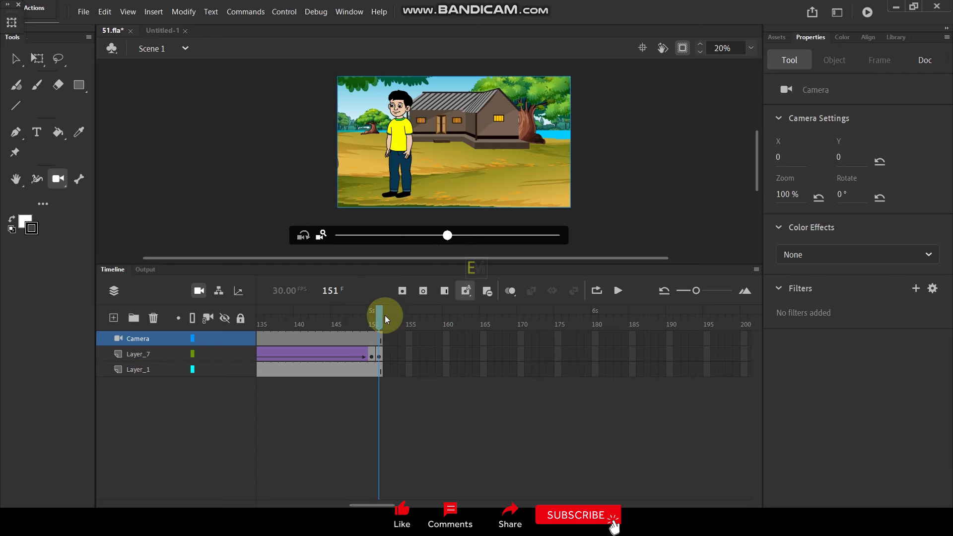
Step: Animate a slight camera zoom-in to about 109% ending at a frame 150 camera keyframe, using a classic tween
{"action": "left_click_drag", "start_coordinate": [378, 320], "coordinate": [373, 322]}
{"action": "left_click", "coordinate": [372, 342]}
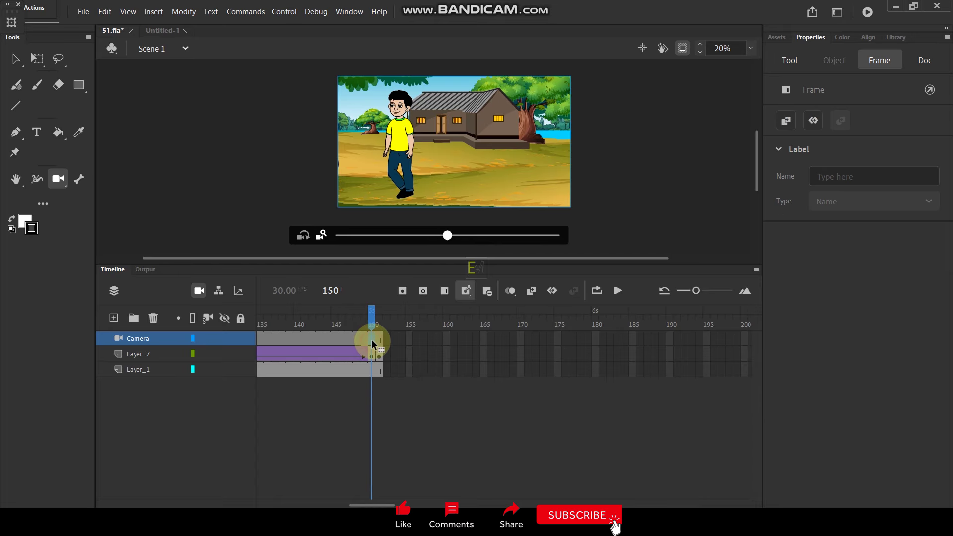
{"action": "key", "text": "F6"}
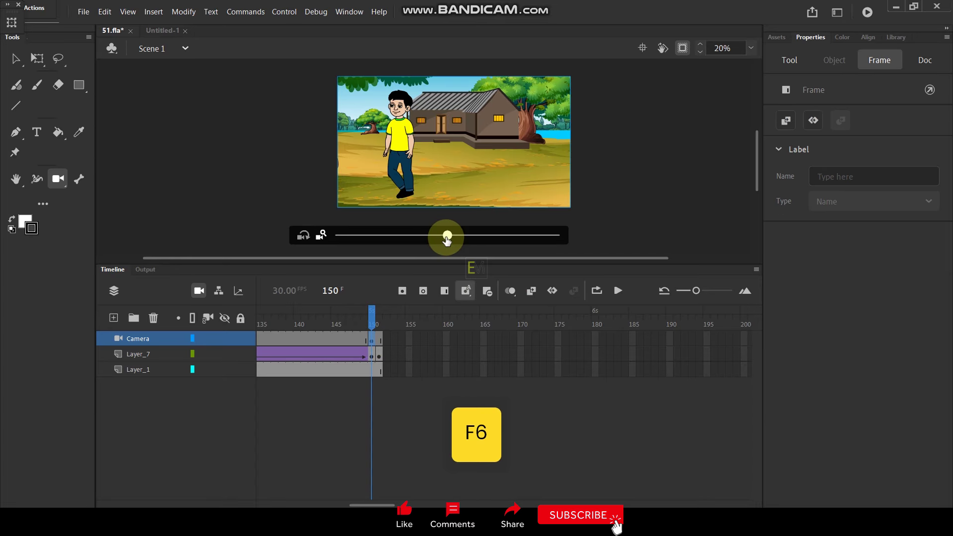
{"action": "left_click", "coordinate": [446, 236]}
{"action": "left_click_drag", "start_coordinate": [467, 241], "coordinate": [466, 238]}
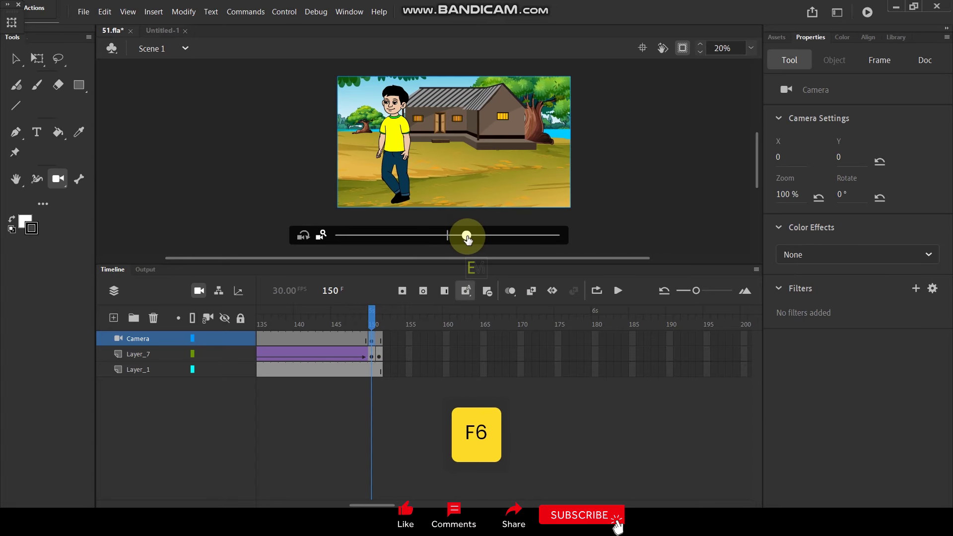
{"action": "right_click", "coordinate": [331, 337]}
{"action": "left_click", "coordinate": [367, 22]}
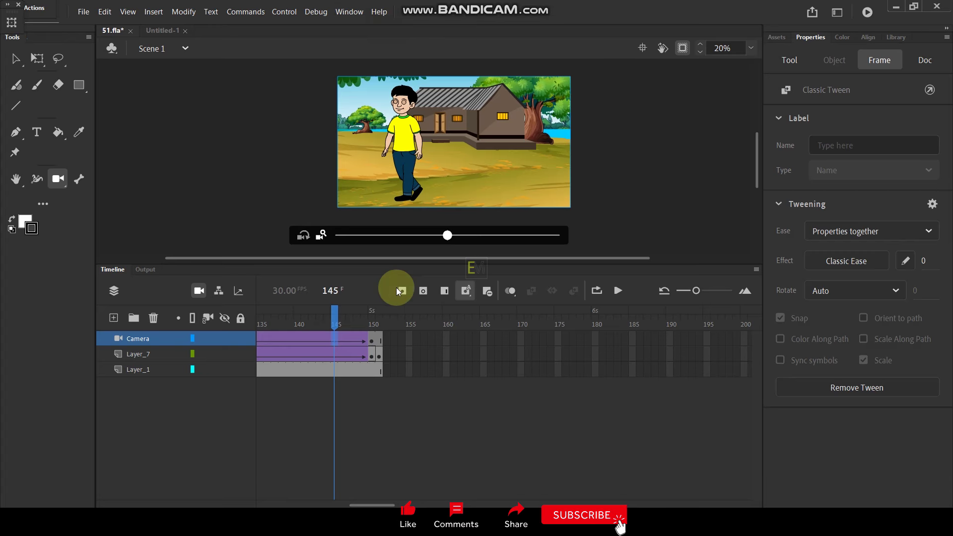
Step: Add a camera keyframe at frame 151 with about 155% zoom and frame a close-up of the boy's upper body
{"action": "left_click", "coordinate": [381, 338]}
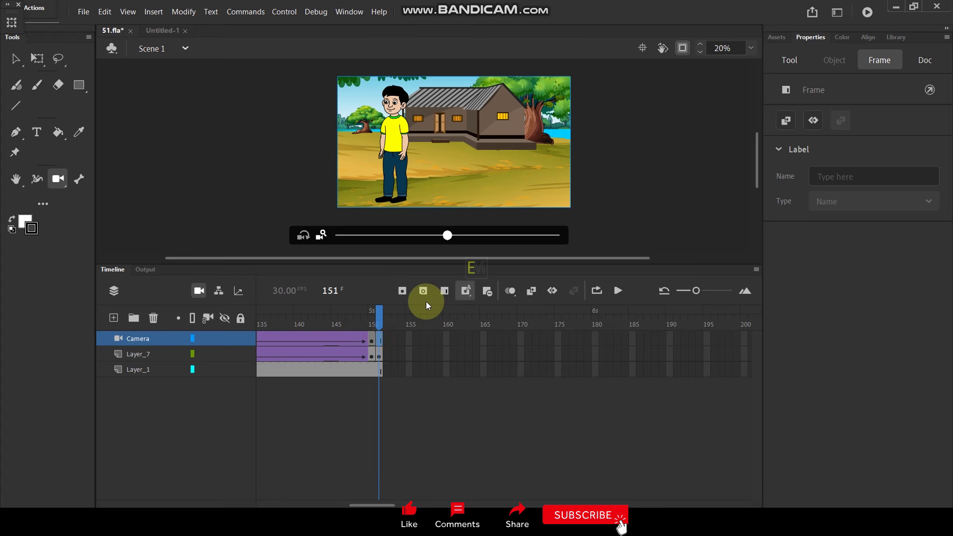
{"action": "key", "text": "F6"}
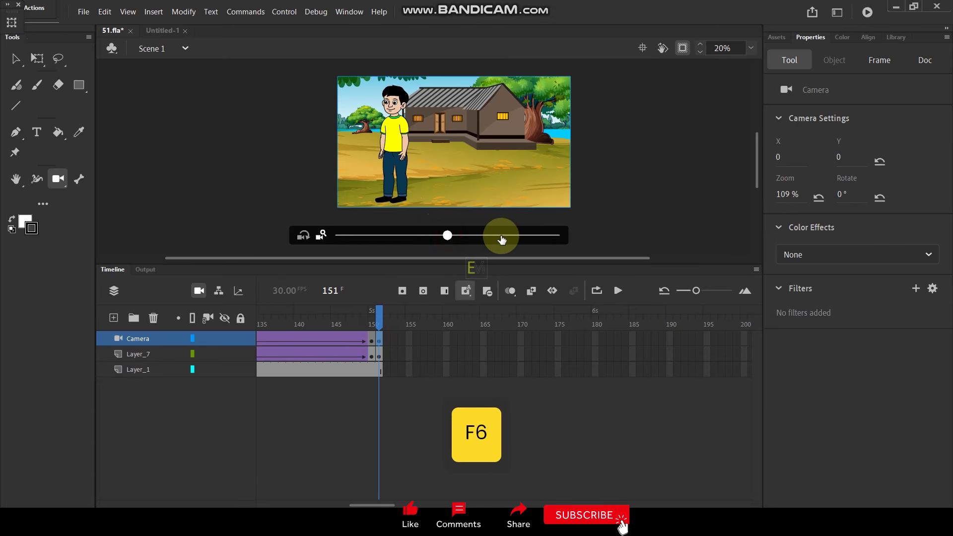
{"action": "left_click_drag", "start_coordinate": [514, 238], "coordinate": [367, 149]}
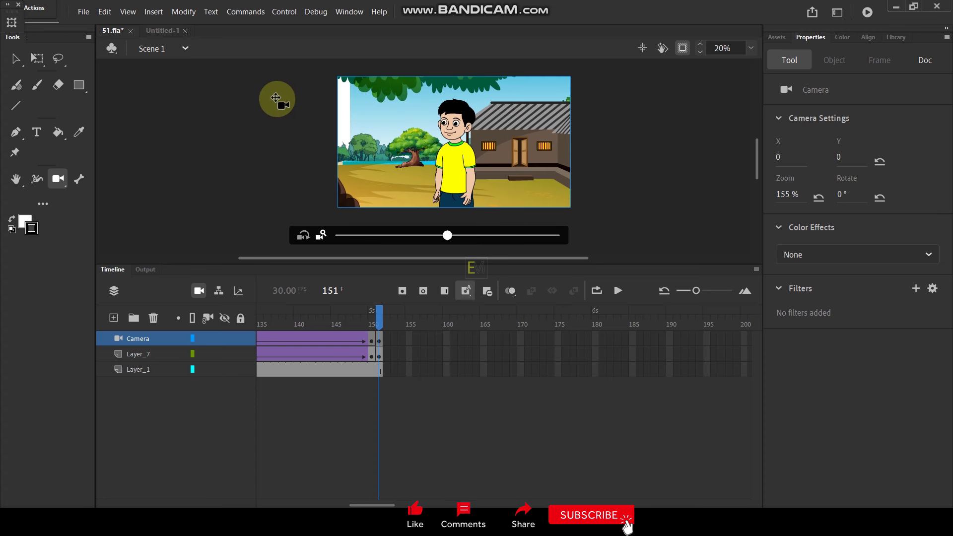
{"action": "left_click_drag", "start_coordinate": [276, 97], "coordinate": [450, 153]}
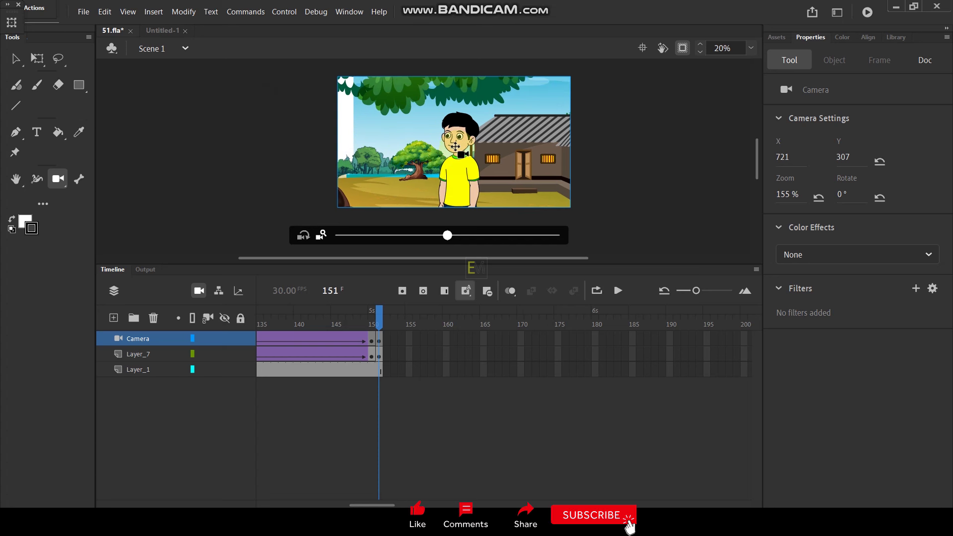
{"action": "left_click_drag", "start_coordinate": [455, 147], "coordinate": [367, 135]}
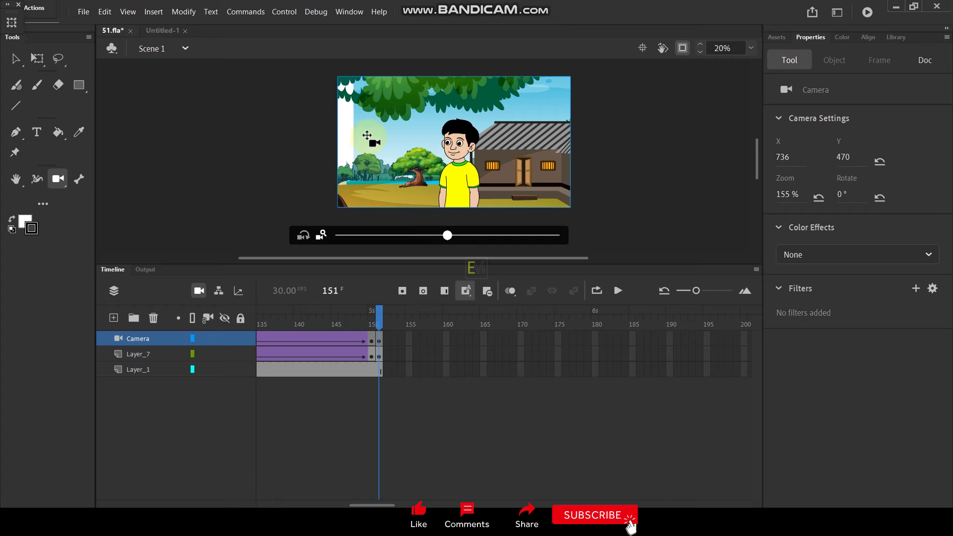
Step: Add a keyframe on Layer_1 at frame 151 and shift the background to cover the white gap beside the trees
{"action": "left_click", "coordinate": [378, 371]}
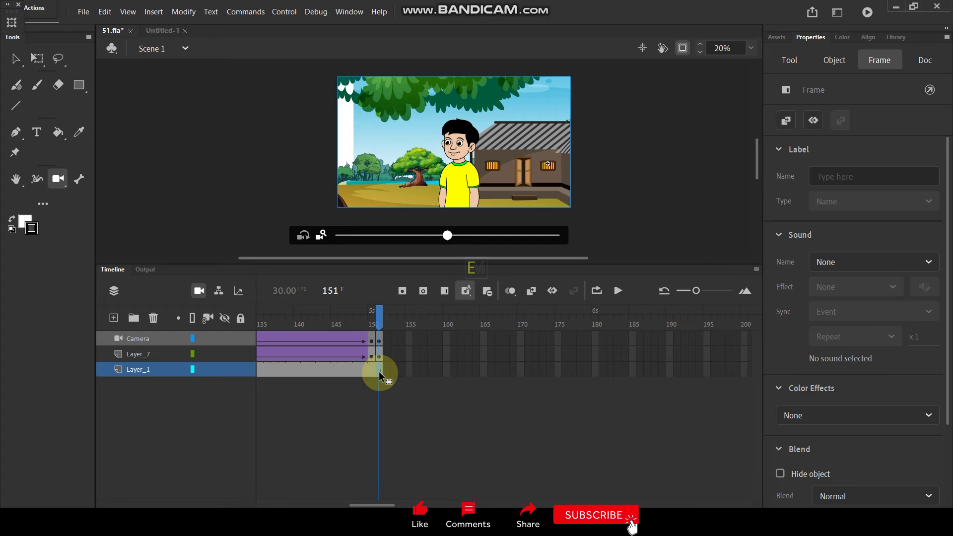
{"action": "key", "text": "F6"}
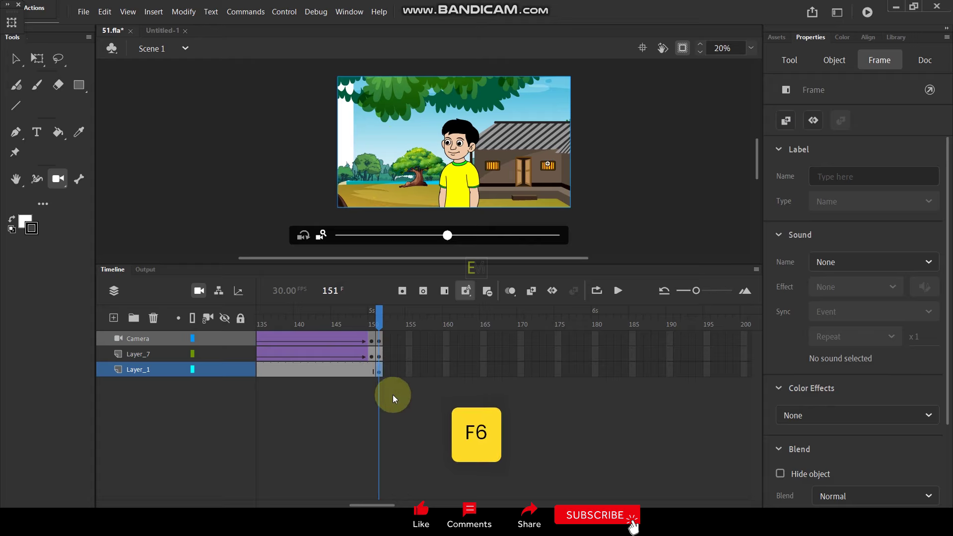
{"action": "left_click", "coordinate": [15, 59]}
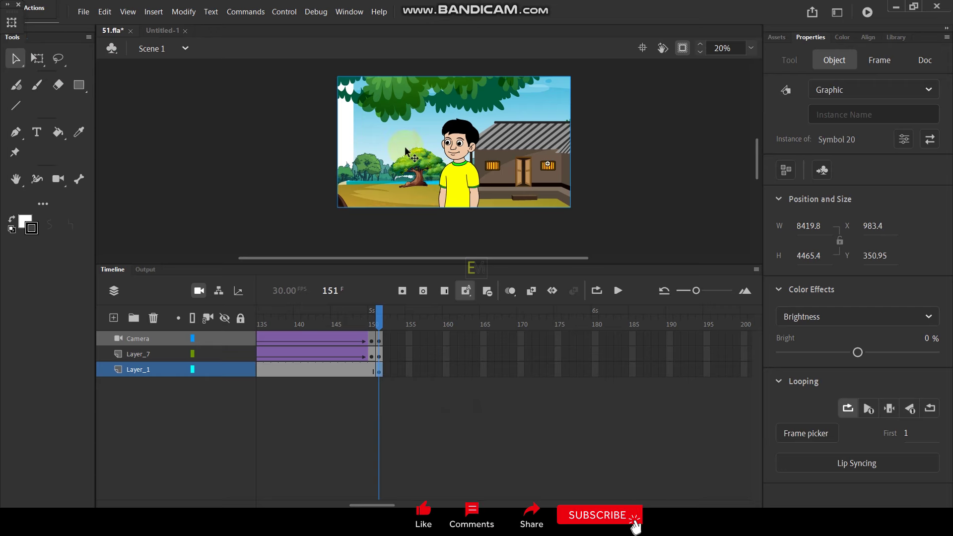
{"action": "left_click_drag", "start_coordinate": [411, 152], "coordinate": [397, 151]}
{"action": "mouse_move", "coordinate": [379, 312]}
{"action": "left_mouse_down"}
{"action": "mouse_move", "coordinate": [371, 325]}
{"action": "mouse_move", "coordinate": [389, 322]}
{"action": "left_mouse_up"}
{"action": "left_click", "coordinate": [466, 425]}
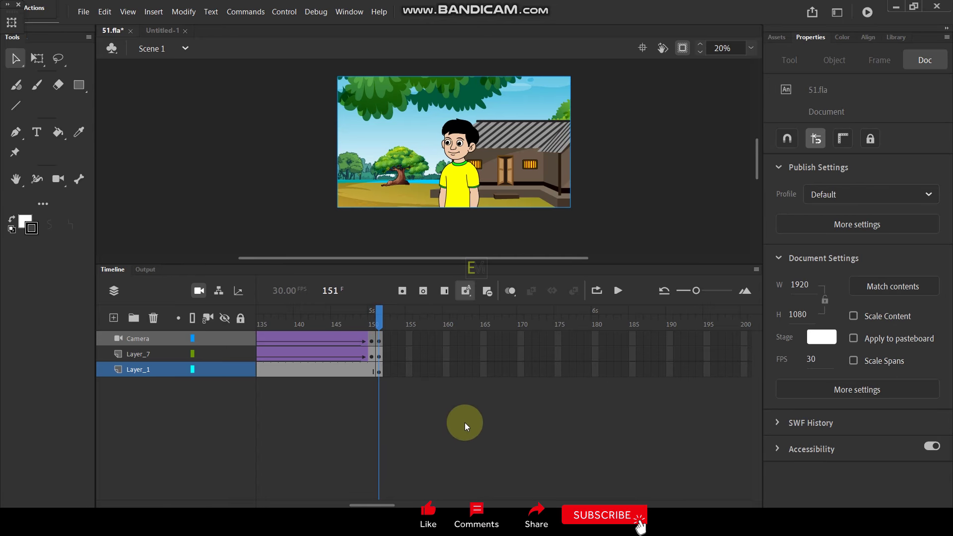
Step: Extend the Camera, Layer_7 and Layer_1 frames to frame 210
{"action": "key", "text": "ctrl"}
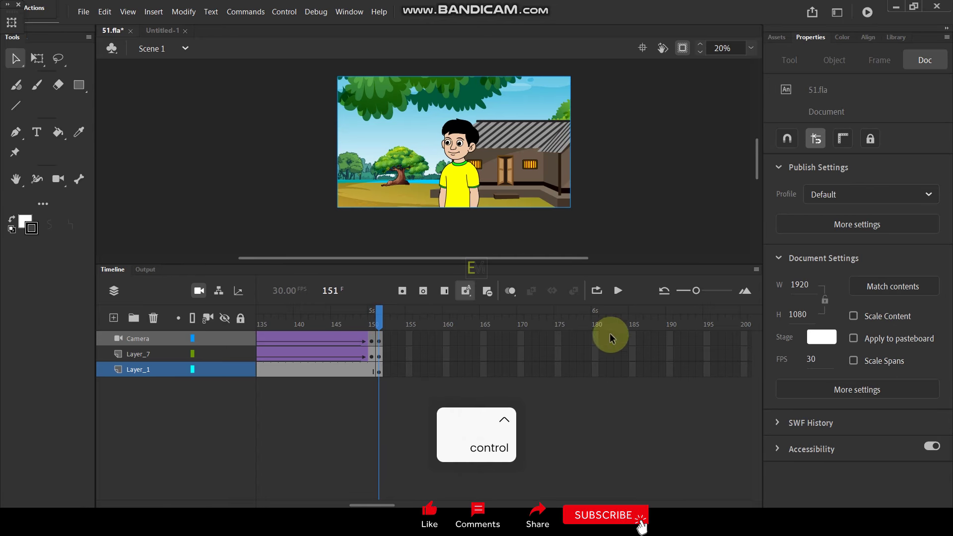
{"action": "left_click_drag", "start_coordinate": [372, 506], "coordinate": [389, 506]}
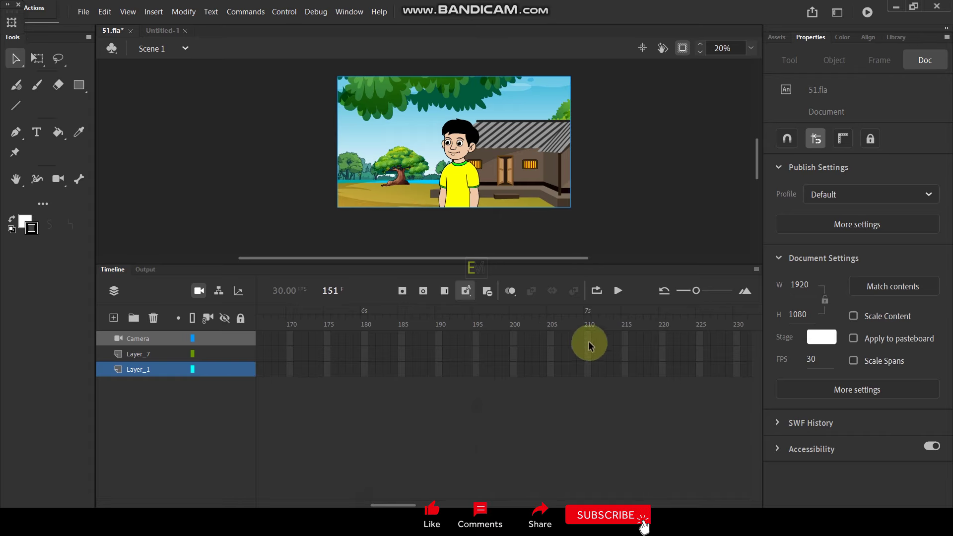
{"action": "left_click_drag", "start_coordinate": [590, 345], "coordinate": [589, 374]}
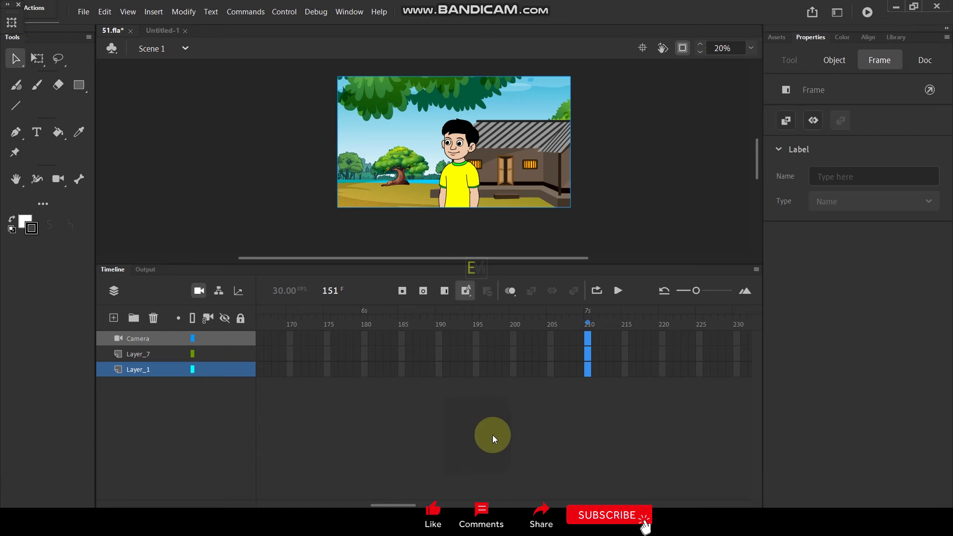
{"action": "key", "text": "F5"}
{"action": "left_click", "coordinate": [616, 456]}
Step: Test the movie in a maximised preview window, watch the walk and close-up, and close the preview
{"action": "key", "text": "ctrl"}
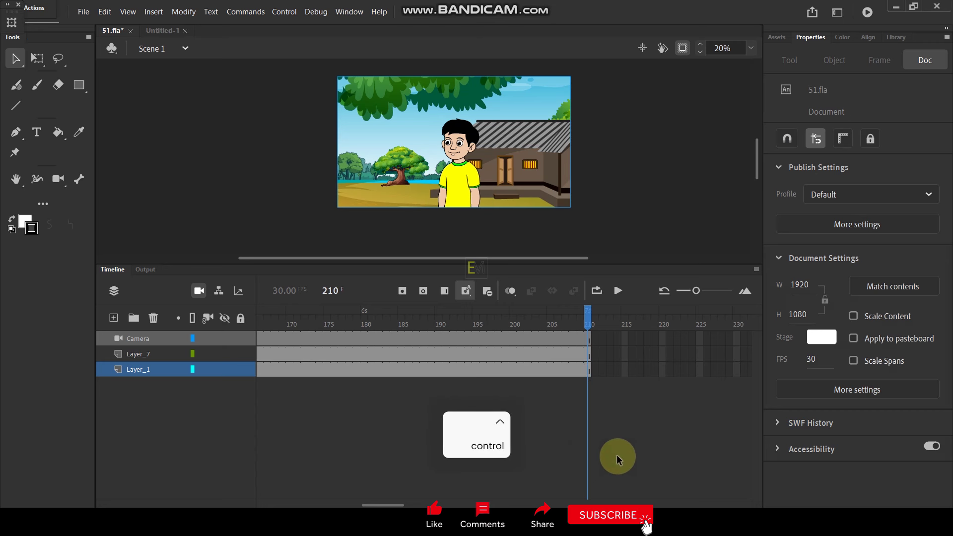
{"action": "key", "text": "ctrl+Return"}
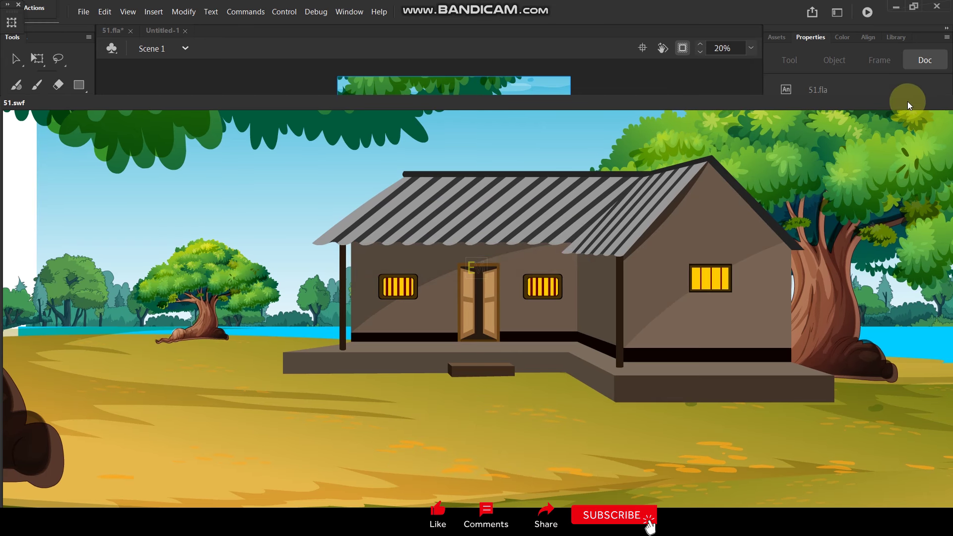
{"action": "mouse_move", "coordinate": [907, 101]}
{"action": "left_mouse_down"}
{"action": "mouse_move", "coordinate": [794, 106]}
{"action": "mouse_move", "coordinate": [895, 106]}
{"action": "left_mouse_up"}
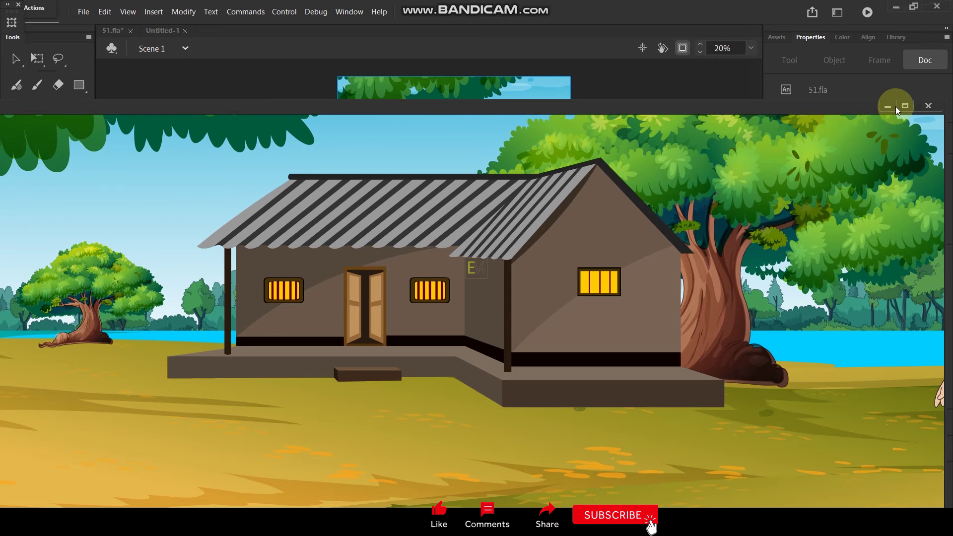
{"action": "left_click", "coordinate": [904, 104]}
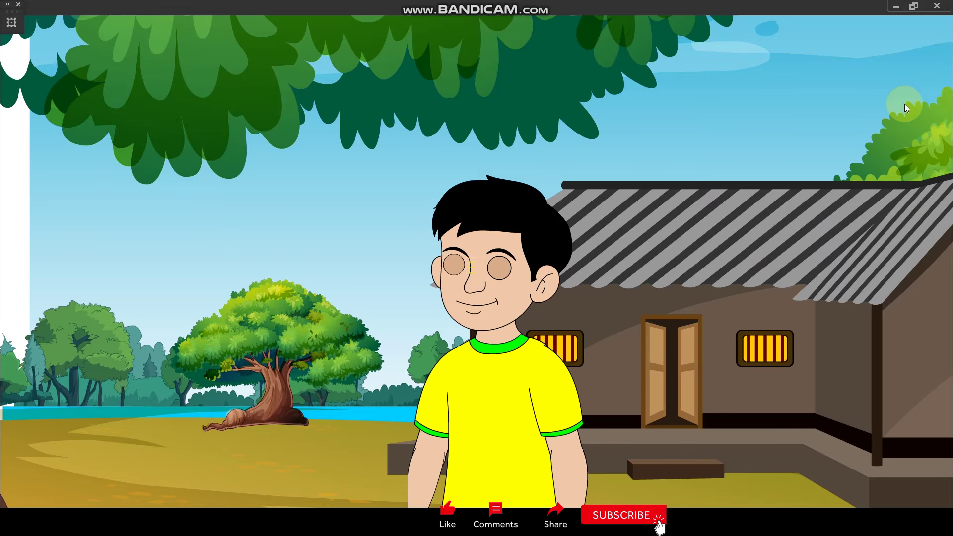
{"action": "left_click", "coordinate": [936, 7]}
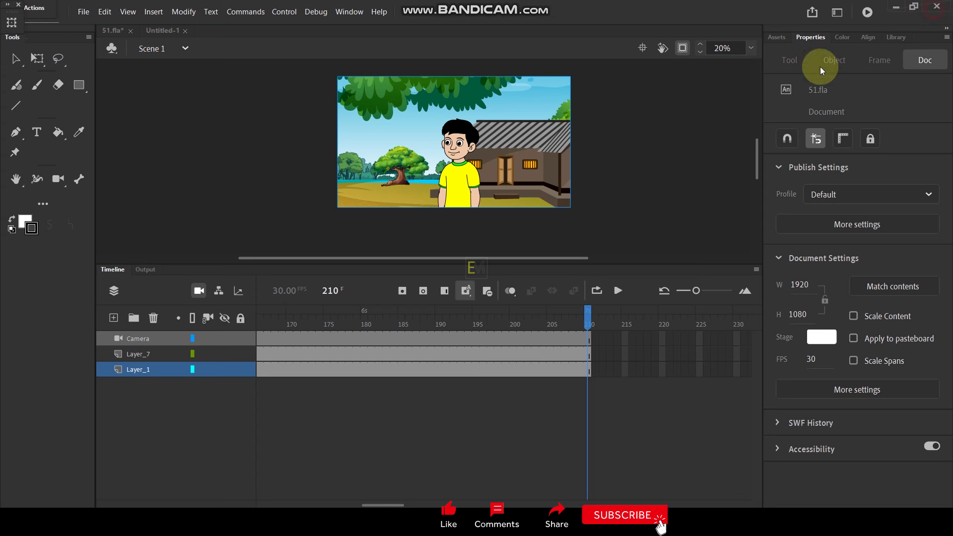
Step: Go to frame 151, examine the last keyframes inside the boy's symbol, and return to Scene 1
{"action": "left_click_drag", "start_coordinate": [581, 311], "coordinate": [296, 347]}
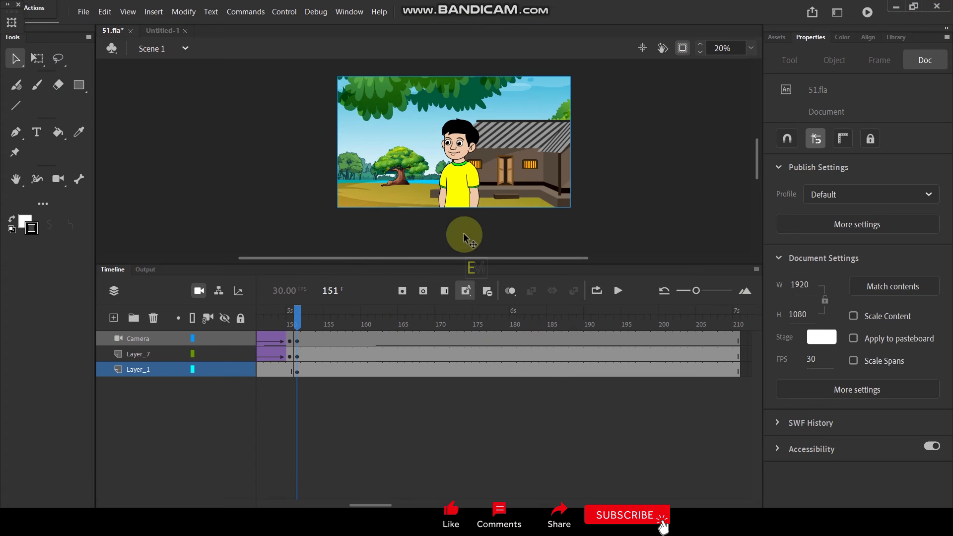
{"action": "left_click", "coordinate": [475, 199]}
{"action": "double_click", "coordinate": [475, 199]}
{"action": "left_click", "coordinate": [505, 338]}
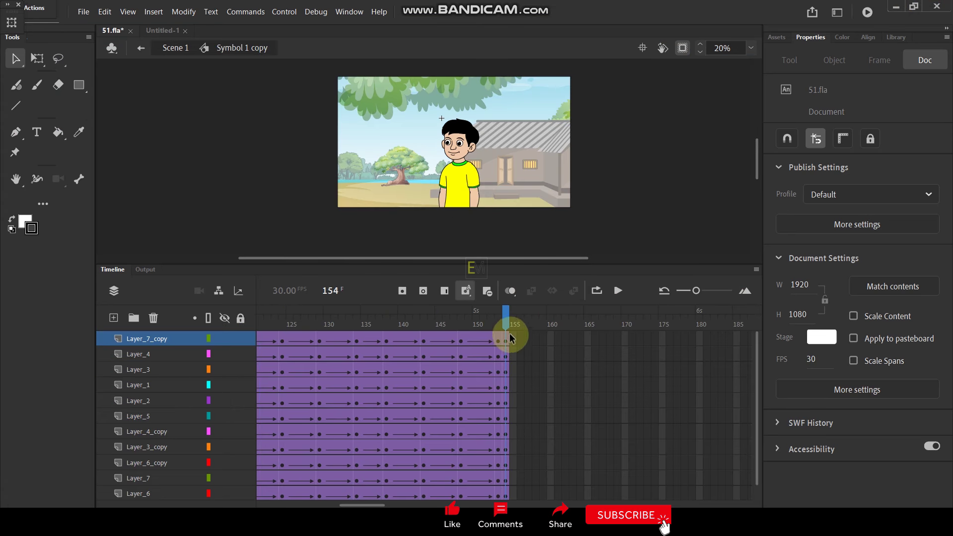
{"action": "left_click", "coordinate": [474, 197]}
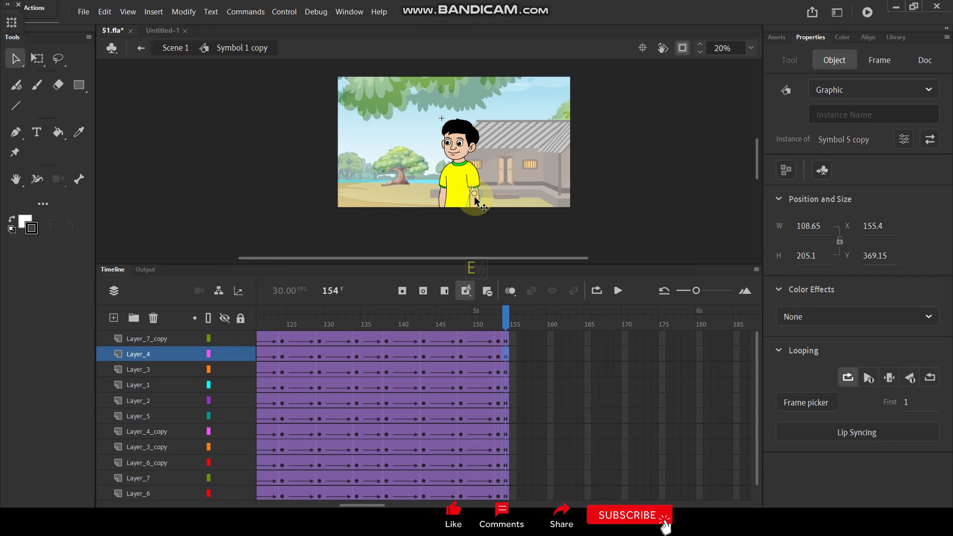
{"action": "left_click", "coordinate": [182, 48]}
Step: Compare the boy's instance at Layer_7's frame 151 keyframe with frame 154 inside its symbol, ending back in Scene 1
{"action": "left_click", "coordinate": [508, 353]}
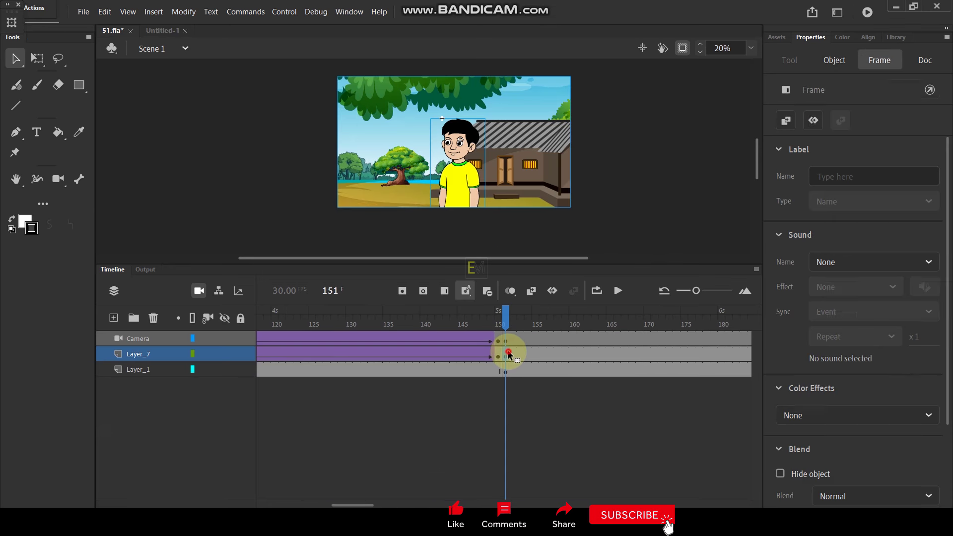
{"action": "left_click", "coordinate": [479, 177]}
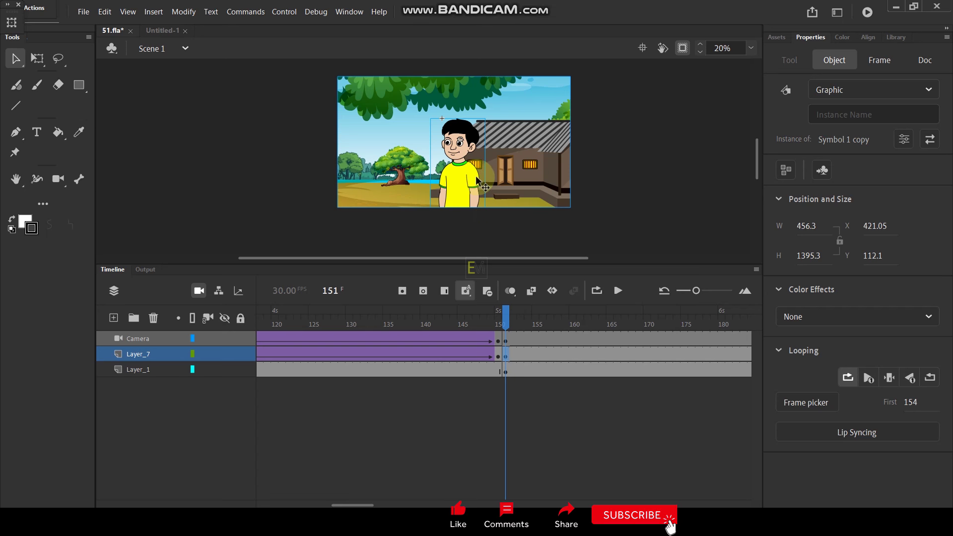
{"action": "double_click", "coordinate": [473, 183]}
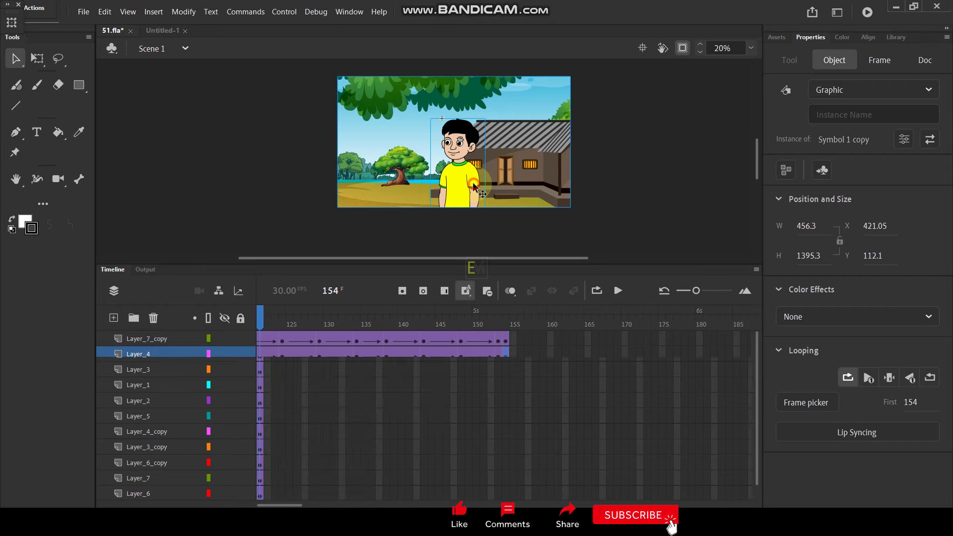
{"action": "left_click", "coordinate": [508, 348]}
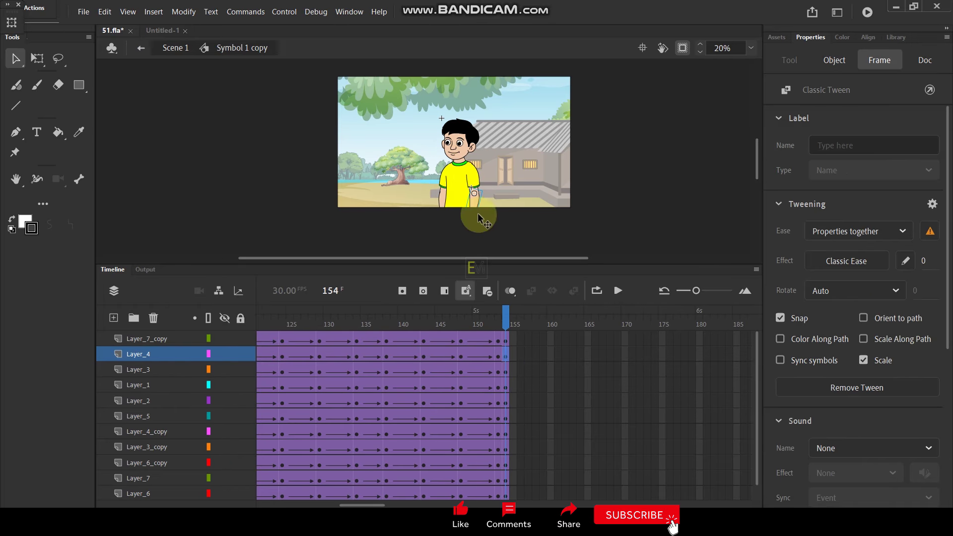
{"action": "mouse_move", "coordinate": [506, 323]}
{"action": "left_mouse_down"}
{"action": "mouse_move", "coordinate": [455, 324]}
{"action": "mouse_move", "coordinate": [506, 327]}
{"action": "left_mouse_up"}
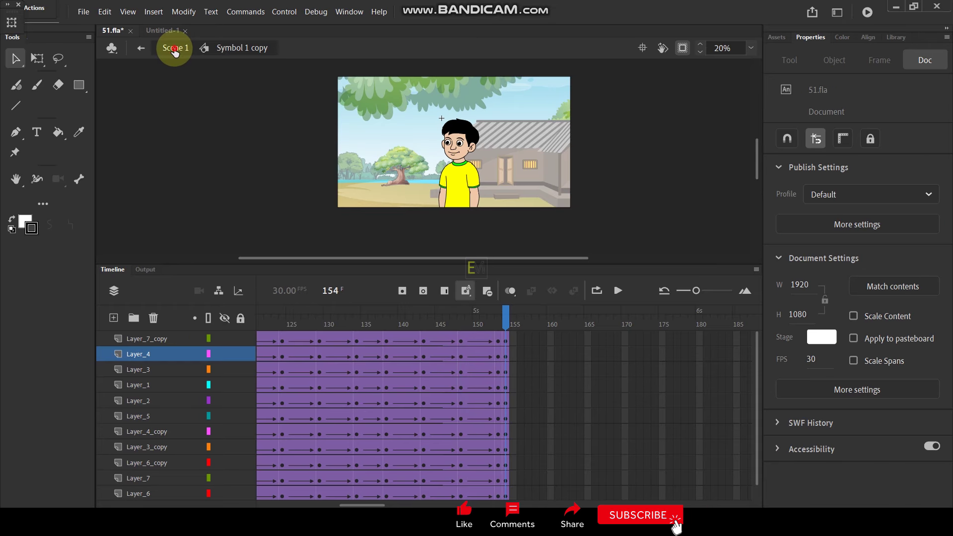
{"action": "left_click", "coordinate": [174, 51]}
{"action": "left_click", "coordinate": [478, 197]}
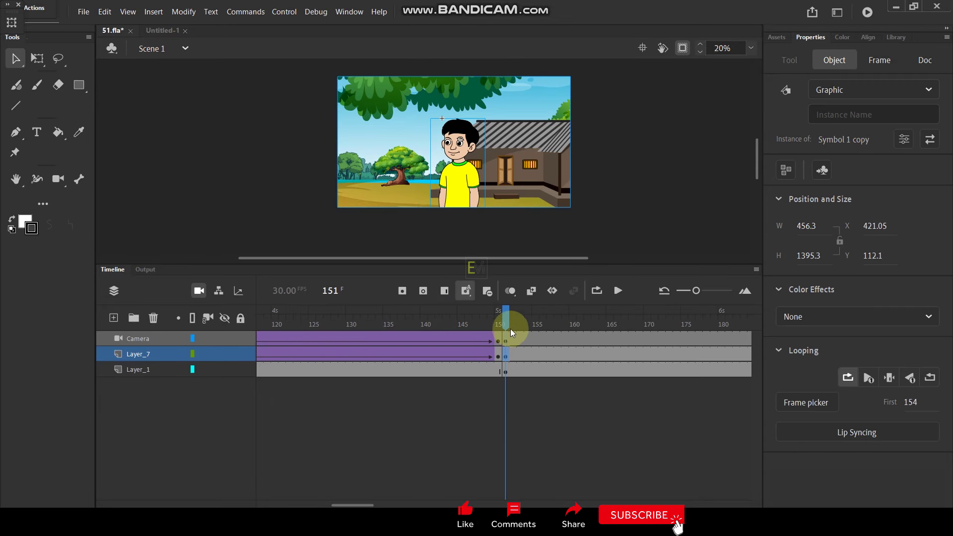
Step: Try single-frame looping on the boy's instance at Layer_7's frame 151 keyframe
{"action": "left_click", "coordinate": [513, 334]}
{"action": "left_click", "coordinate": [477, 176]}
{"action": "left_click", "coordinate": [896, 387]}
{"action": "left_click", "coordinate": [908, 404]}
{"action": "left_click_drag", "start_coordinate": [910, 406], "coordinate": [939, 404]}
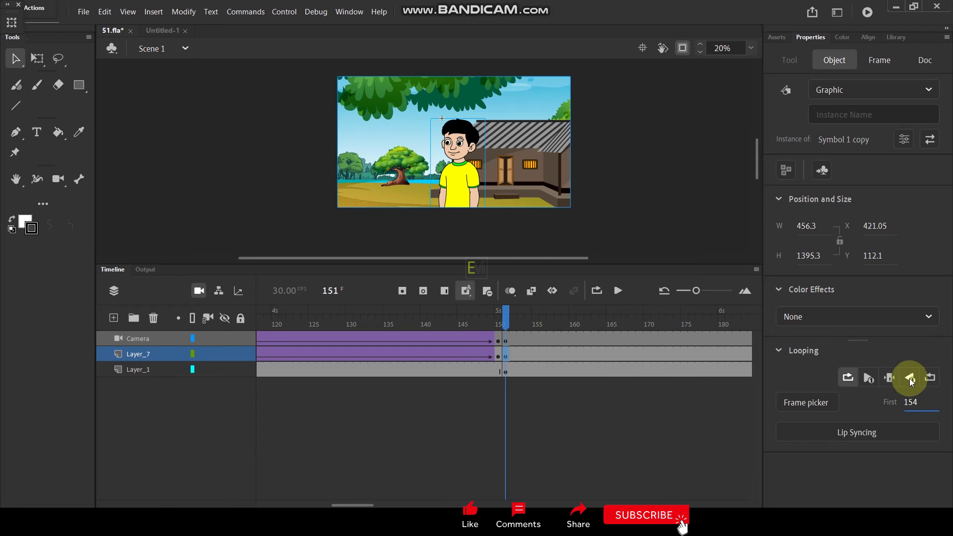
{"action": "left_click", "coordinate": [889, 377]}
{"action": "left_click_drag", "start_coordinate": [506, 322], "coordinate": [506, 357]}
{"action": "left_click", "coordinate": [489, 240]}
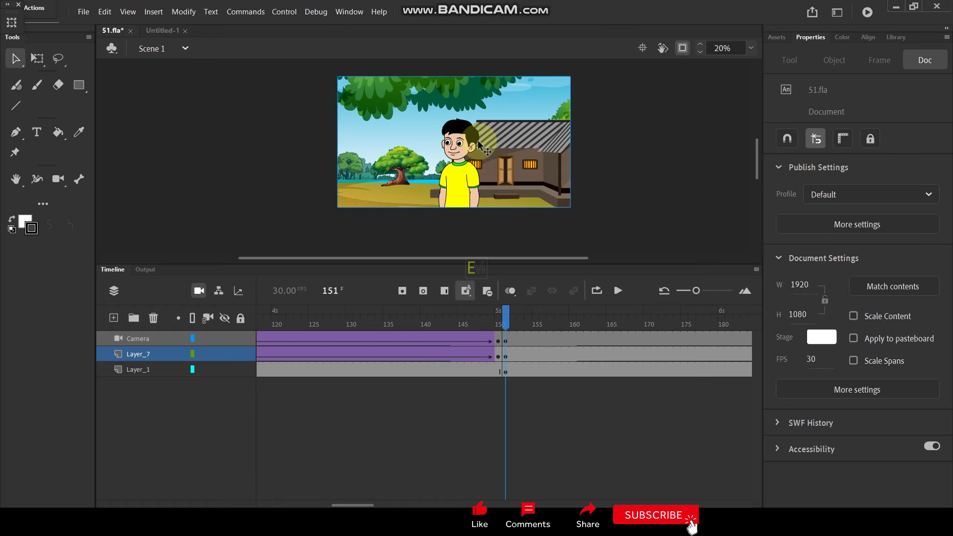
Step: Open the boy's symbol at frame 154 and examine the frames inside his head symbol, ending back in the boy's symbol
{"action": "double_click", "coordinate": [458, 176]}
{"action": "left_click", "coordinate": [477, 243]}
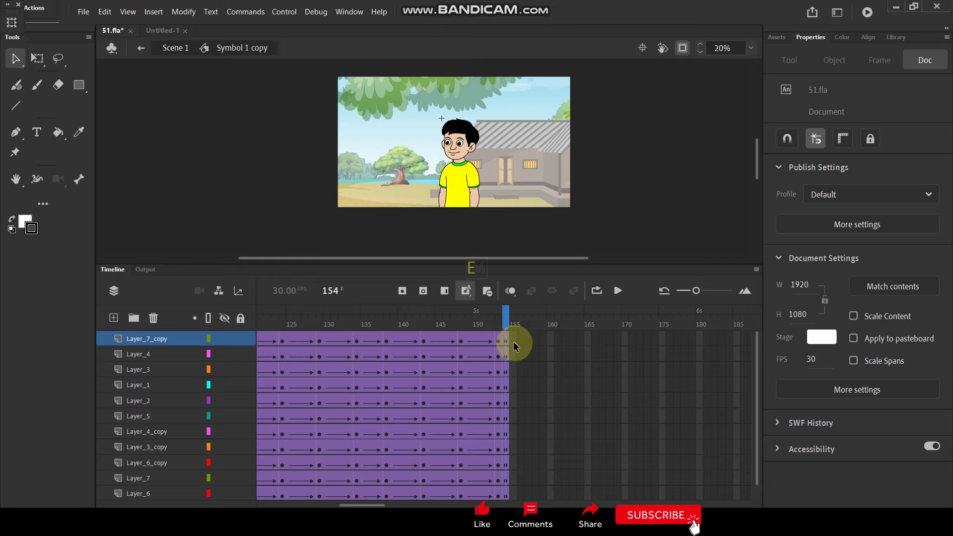
{"action": "left_click", "coordinate": [514, 476]}
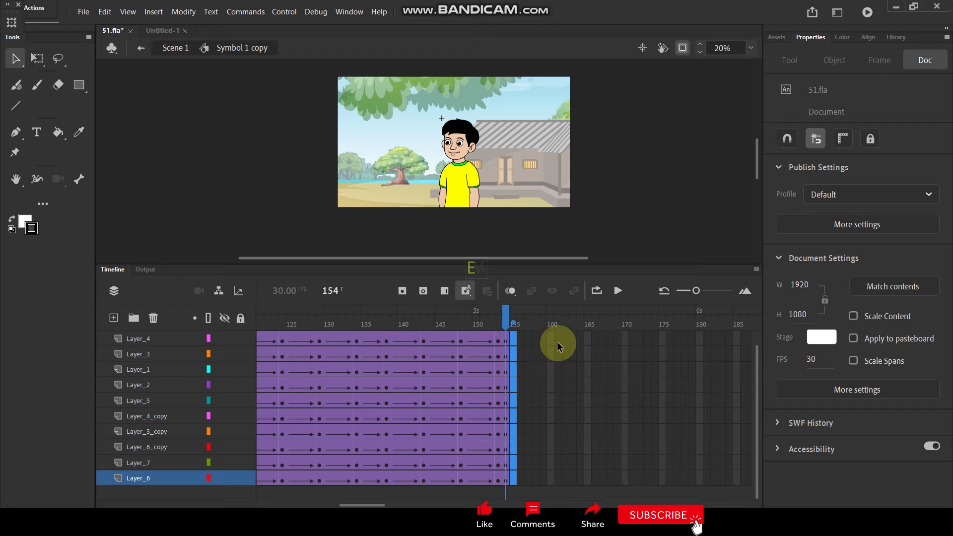
{"action": "key", "text": "ctrl+z"}
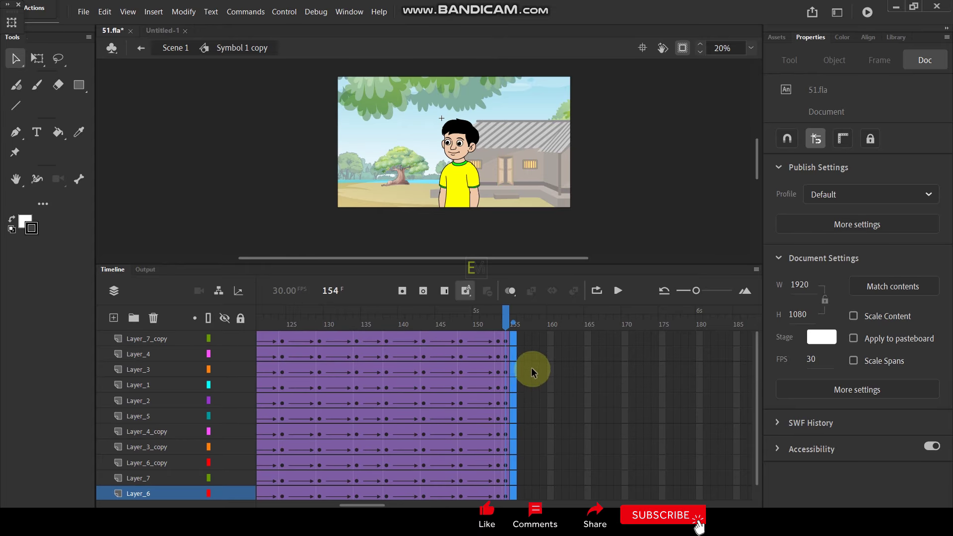
{"action": "left_click", "coordinate": [467, 182]}
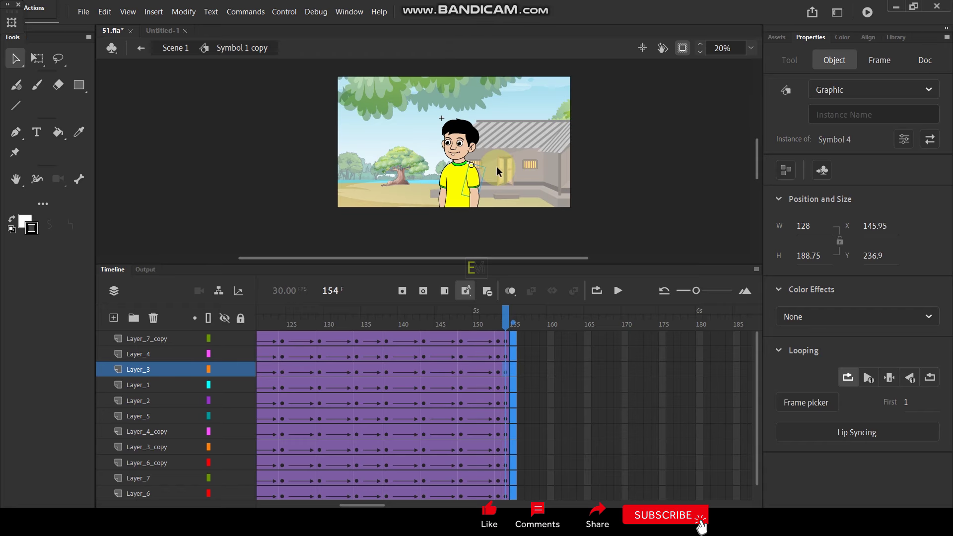
{"action": "scroll", "coordinate": [488, 175], "scroll_direction": "up", "scroll_amount": 3, "text": "ctrl"}
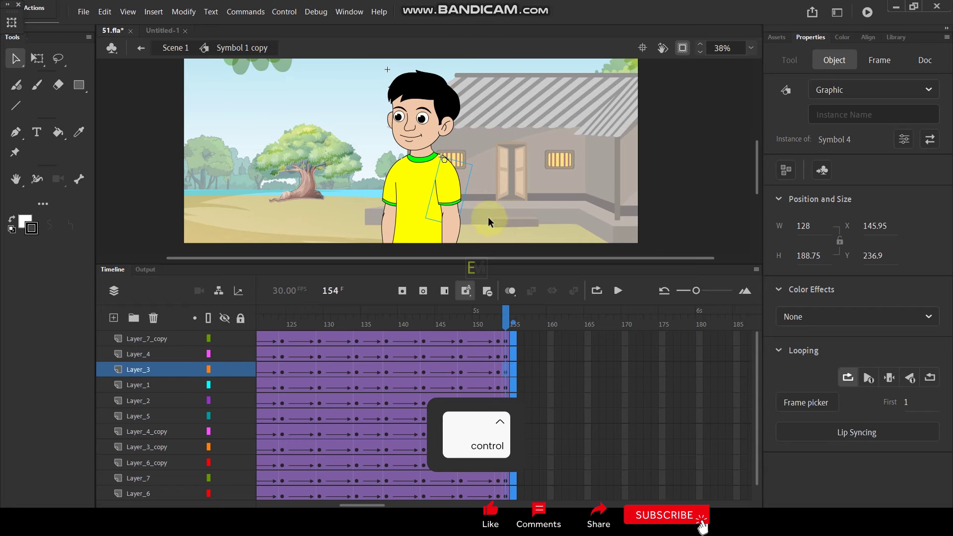
{"action": "left_click", "coordinate": [425, 122]}
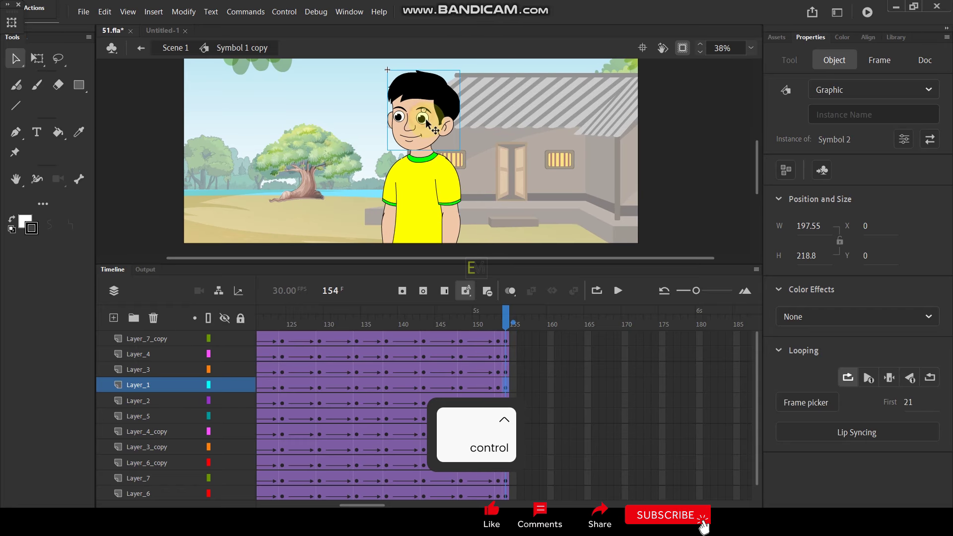
{"action": "double_click", "coordinate": [423, 120]}
{"action": "left_click_drag", "start_coordinate": [410, 318], "coordinate": [468, 341]}
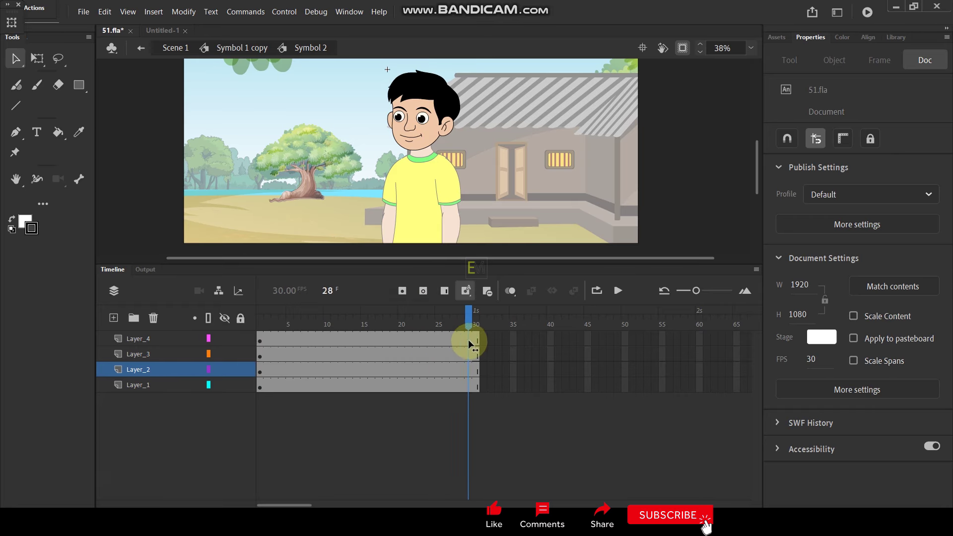
{"action": "left_click", "coordinate": [251, 55]}
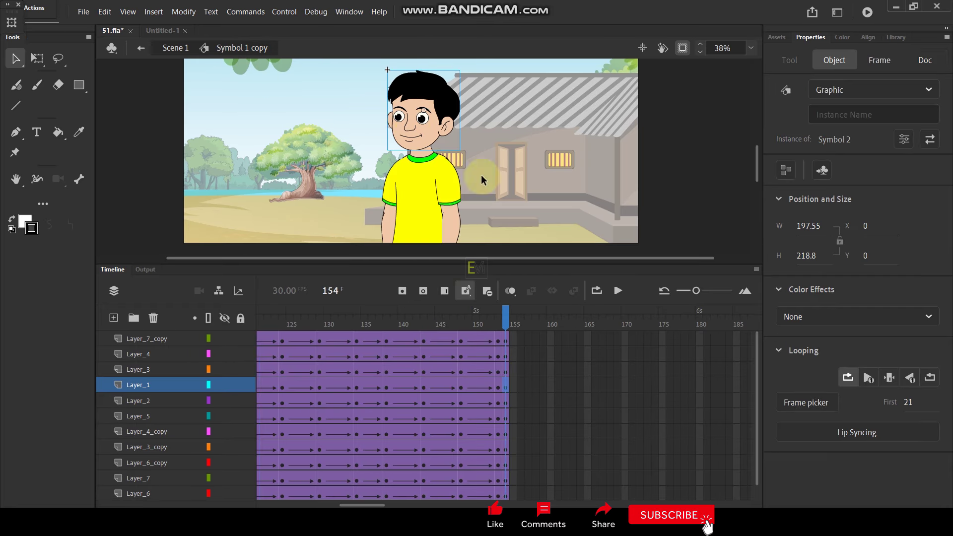
{"action": "key", "text": "alt+Tab"}
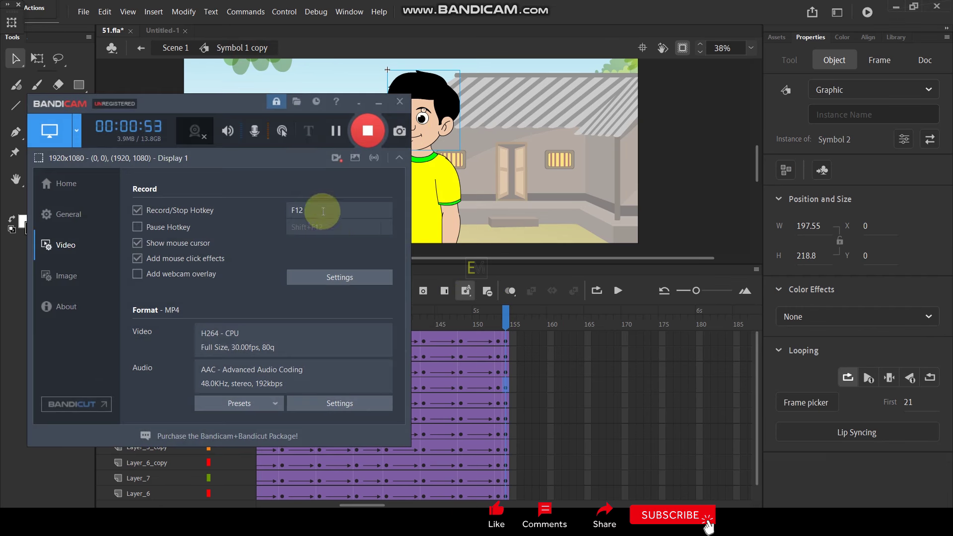
{"action": "left_click", "coordinate": [378, 106]}
{"action": "left_click", "coordinate": [524, 305]}
{"action": "left_click_drag", "start_coordinate": [507, 317], "coordinate": [510, 350]}
Step: Set the boy's upper-arm instance on Layer_3 at frame 154 to single-frame looping
{"action": "left_click", "coordinate": [418, 131]}
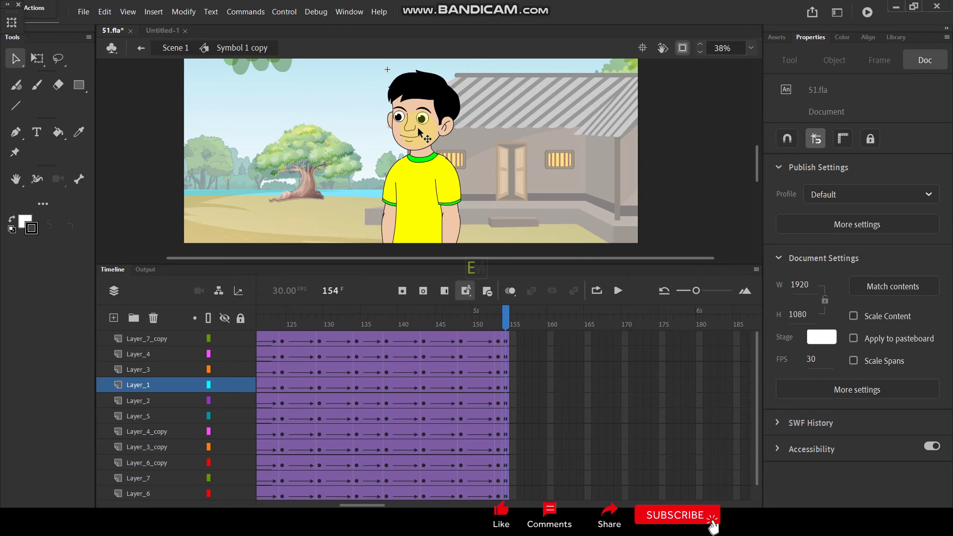
{"action": "left_click", "coordinate": [449, 198]}
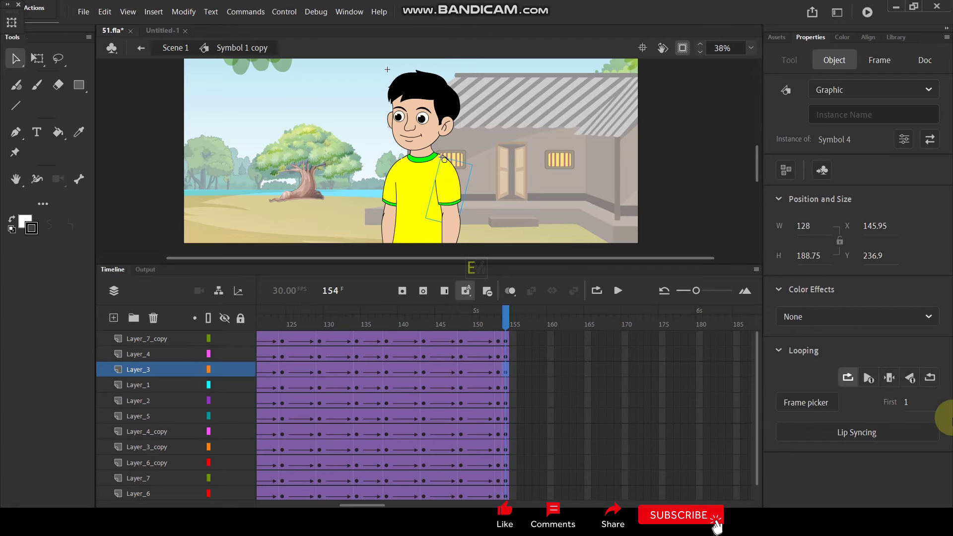
{"action": "left_click", "coordinate": [888, 377]}
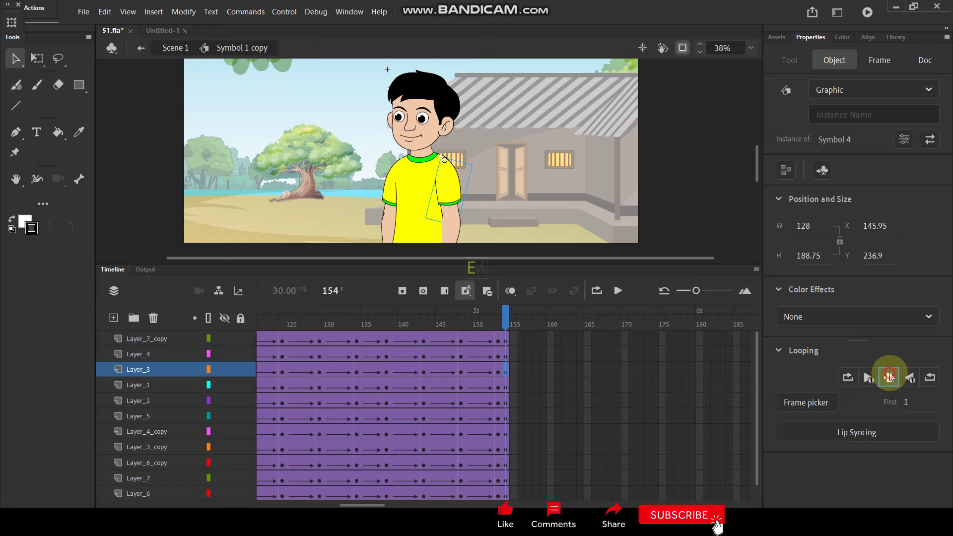
{"action": "left_click", "coordinate": [392, 211]}
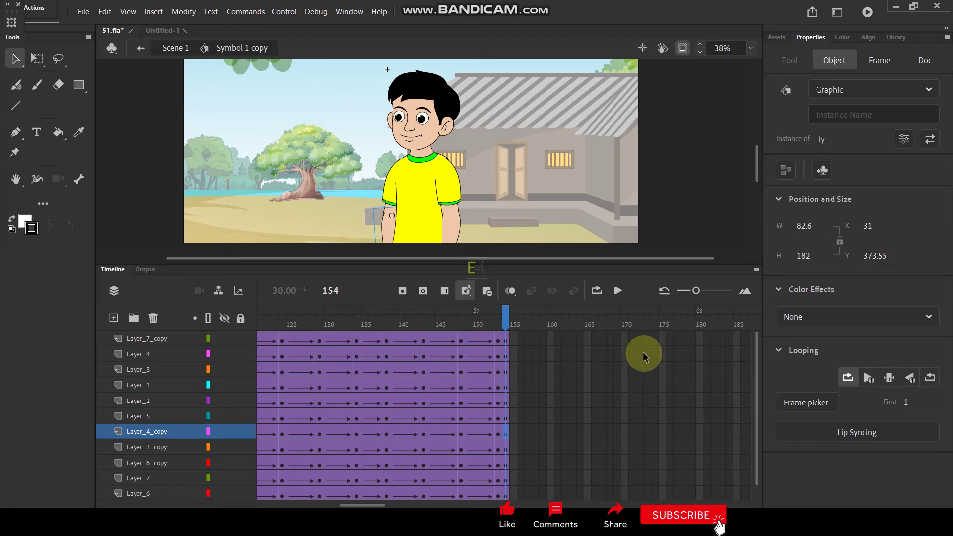
Step: Extend all layers inside the boy's symbol to frame 180 and scrub through the added frames
{"action": "left_click_drag", "start_coordinate": [699, 337], "coordinate": [697, 502]}
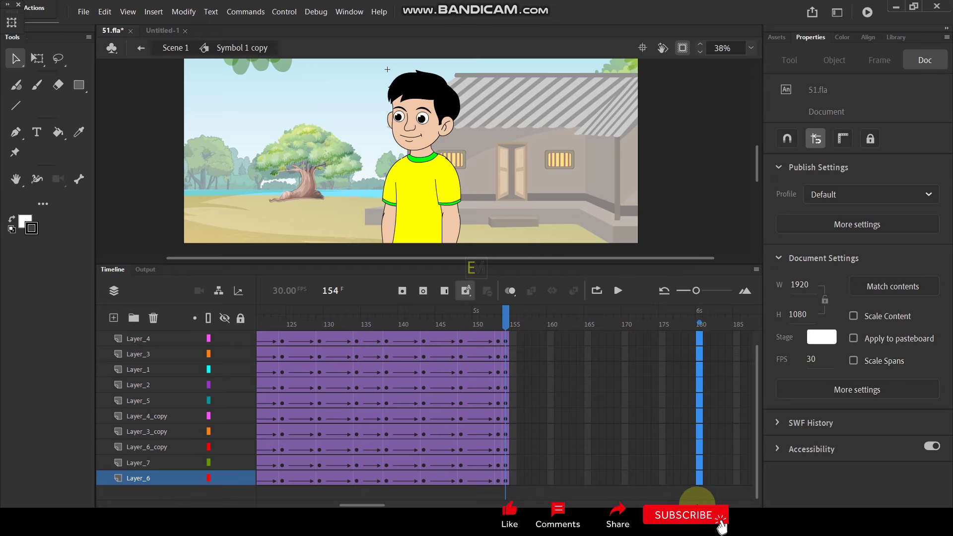
{"action": "key", "text": "F5"}
{"action": "left_click_drag", "start_coordinate": [514, 322], "coordinate": [683, 335]}
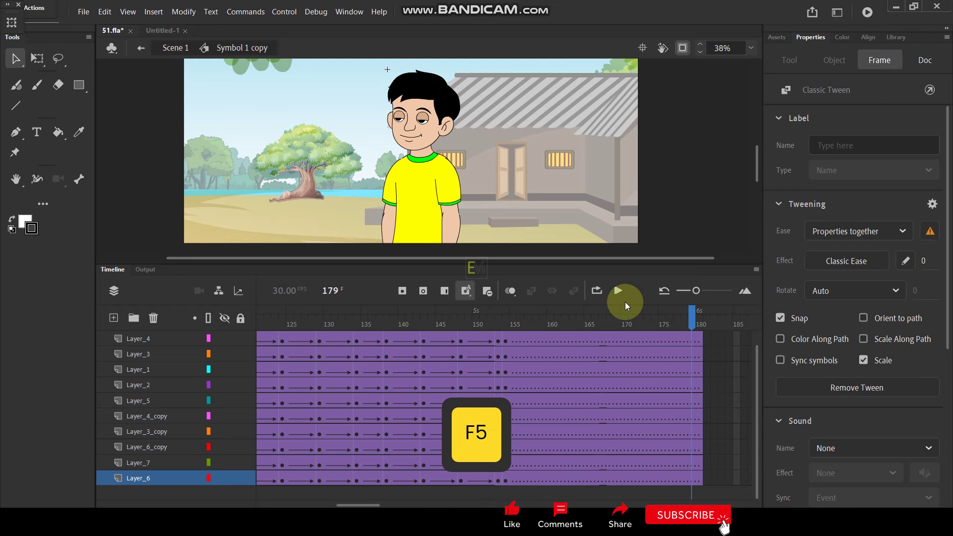
Step: Return to Scene 1, set the boy's instance at frame 151 to loop its graphic, and scrub to frame 180 to check
{"action": "left_click", "coordinate": [174, 48]}
{"action": "left_click", "coordinate": [499, 320]}
{"action": "mouse_move", "coordinate": [499, 322]}
{"action": "left_mouse_down"}
{"action": "mouse_move", "coordinate": [612, 320]}
{"action": "mouse_move", "coordinate": [507, 328]}
{"action": "left_mouse_up"}
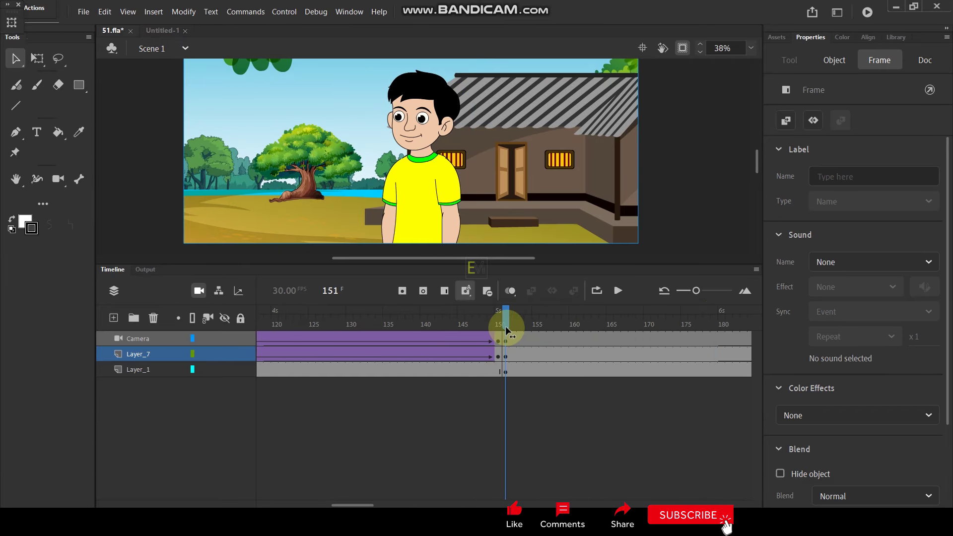
{"action": "left_click", "coordinate": [505, 356]}
{"action": "left_click", "coordinate": [852, 378]}
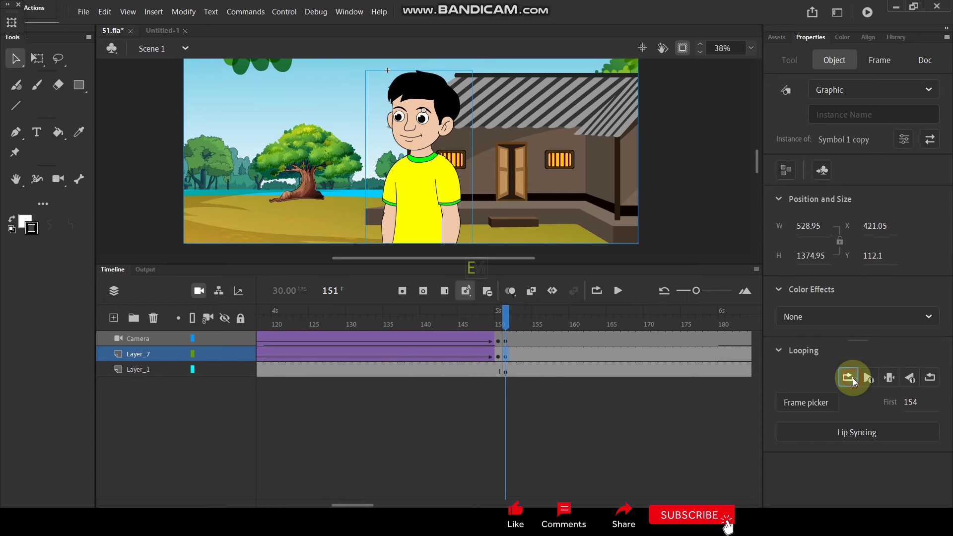
{"action": "left_click_drag", "start_coordinate": [519, 320], "coordinate": [571, 362]}
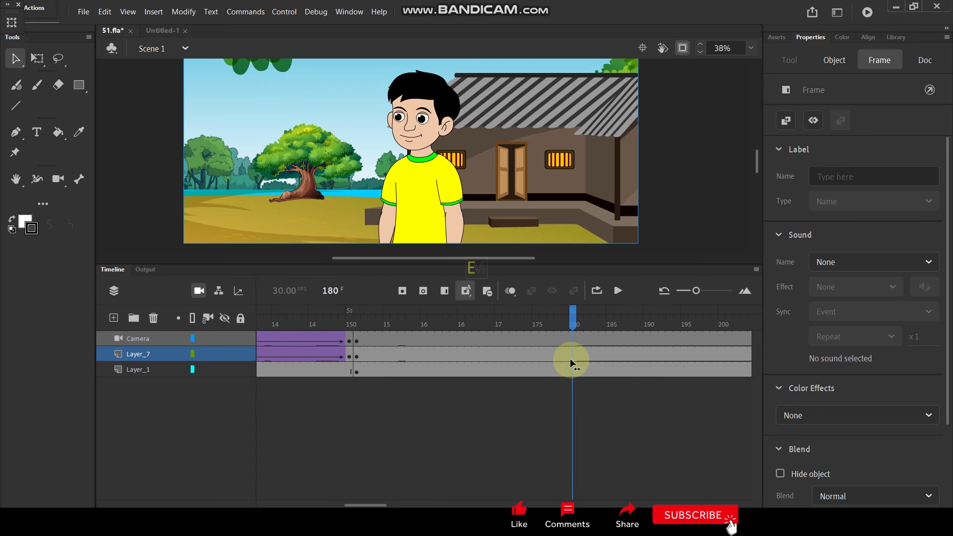
{"action": "left_click", "coordinate": [460, 208]}
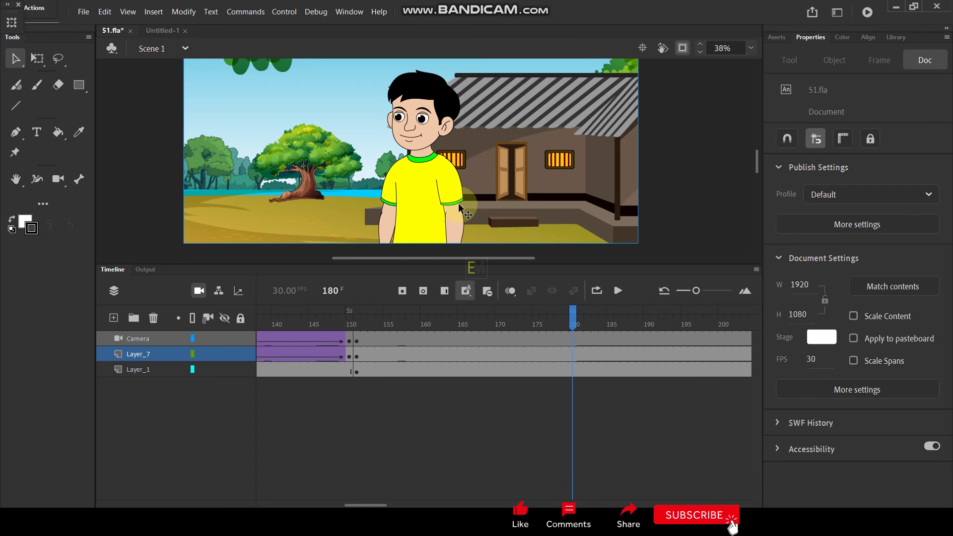
Step: Extend all layers inside the boy's symbol to frame 210, return to Scene 1 and scrub to frame 210
{"action": "left_click_drag", "start_coordinate": [351, 504], "coordinate": [388, 505]}
{"action": "double_click", "coordinate": [446, 202]}
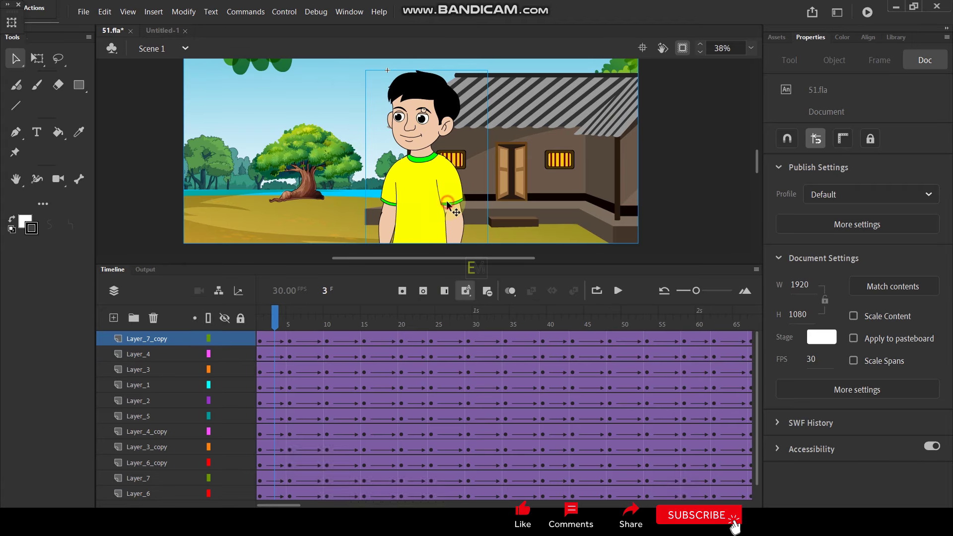
{"action": "left_click_drag", "start_coordinate": [294, 504], "coordinate": [408, 505]}
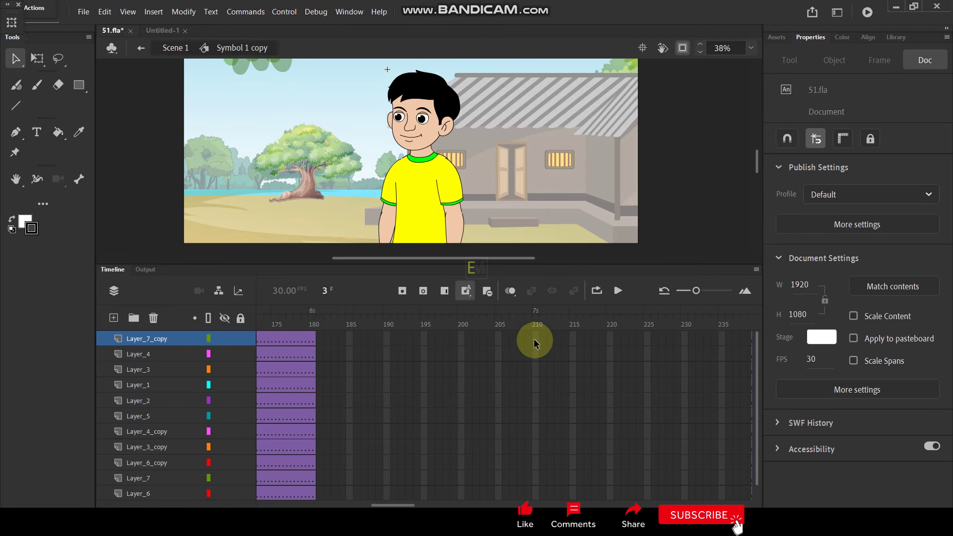
{"action": "left_click_drag", "start_coordinate": [536, 338], "coordinate": [532, 496]}
{"action": "key", "text": "F5"}
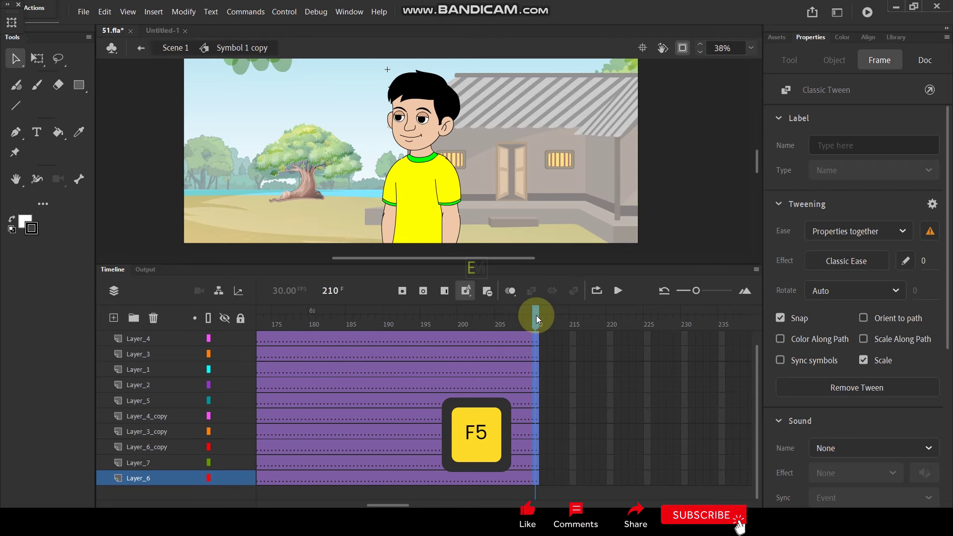
{"action": "left_click", "coordinate": [174, 48]}
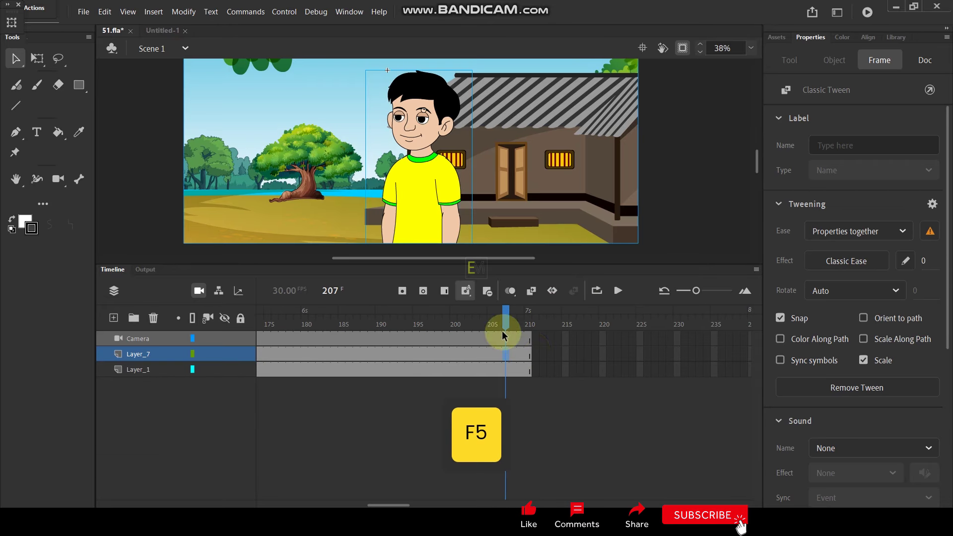
{"action": "left_click_drag", "start_coordinate": [505, 321], "coordinate": [602, 373]}
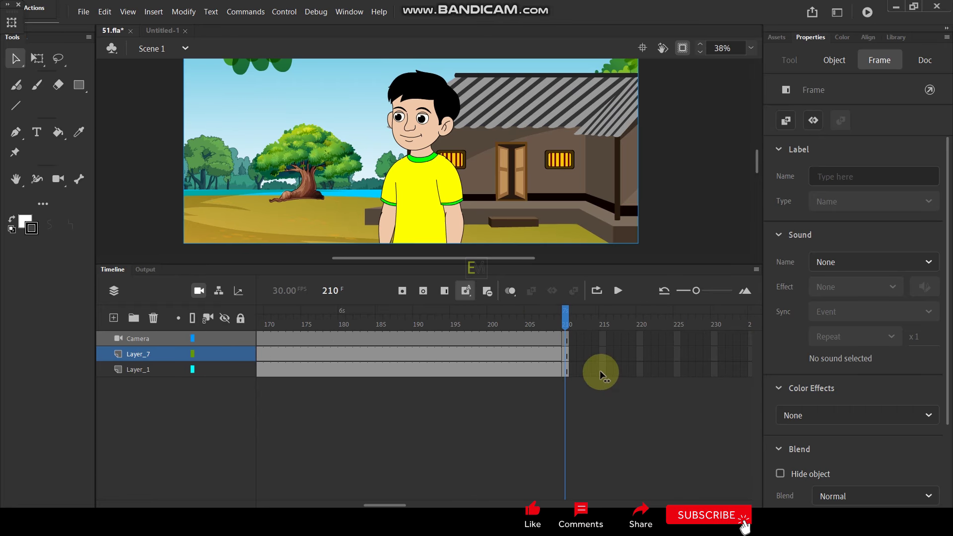
Step: Reopen the boy's symbol and insert keyframes on all its layers at frame 210
{"action": "double_click", "coordinate": [427, 130]}
{"action": "left_click", "coordinate": [284, 331]}
{"action": "left_click_drag", "start_coordinate": [275, 317], "coordinate": [623, 332]}
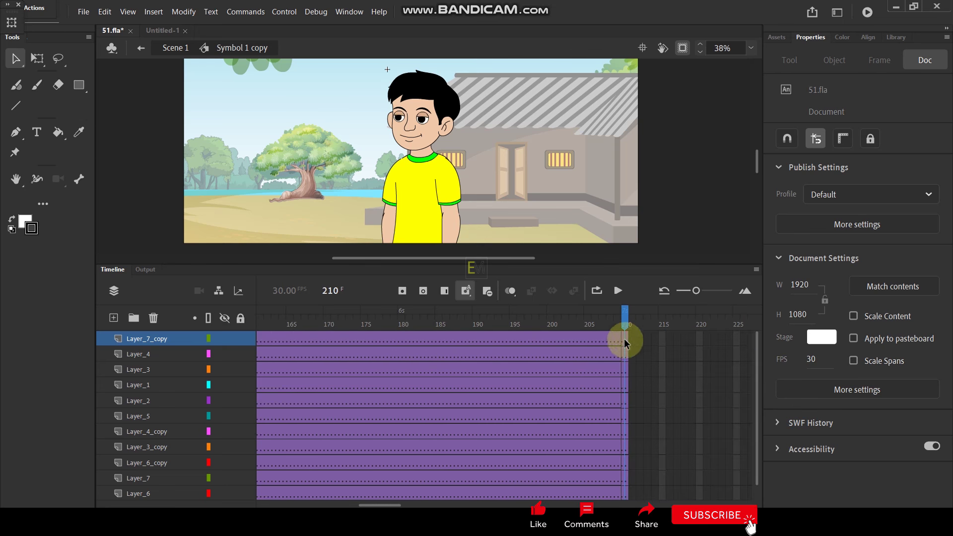
{"action": "left_click", "coordinate": [626, 492]}
{"action": "key", "text": "ctrl+shift+t"}
{"action": "key", "text": "F6"}
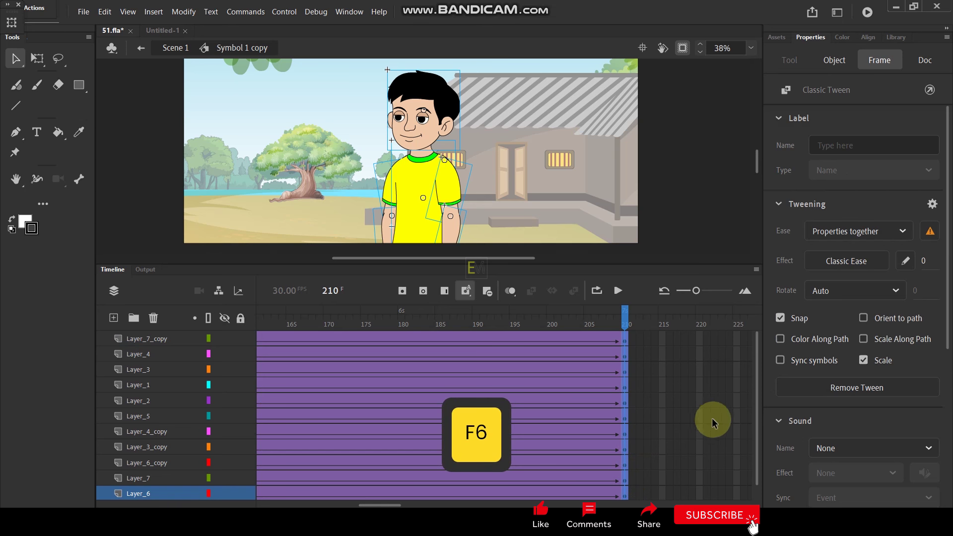
{"action": "scroll", "coordinate": [711, 418], "scroll_direction": "down", "scroll_amount": 1}
{"action": "scroll", "coordinate": [703, 417], "scroll_direction": "up", "scroll_amount": 1}
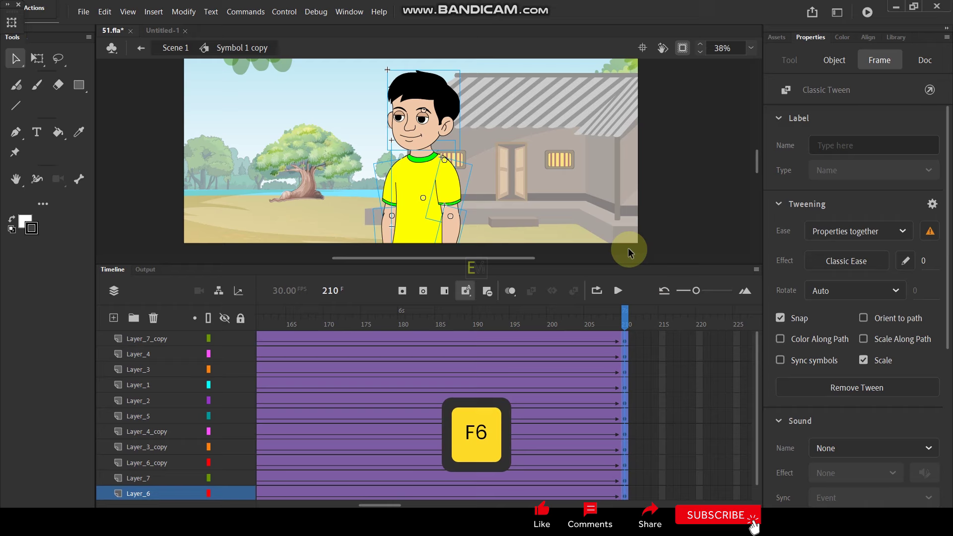
Step: Insert keyframes on all layers of the boy's symbol at frame 230
{"action": "left_click", "coordinate": [512, 123]}
{"action": "left_click", "coordinate": [423, 130]}
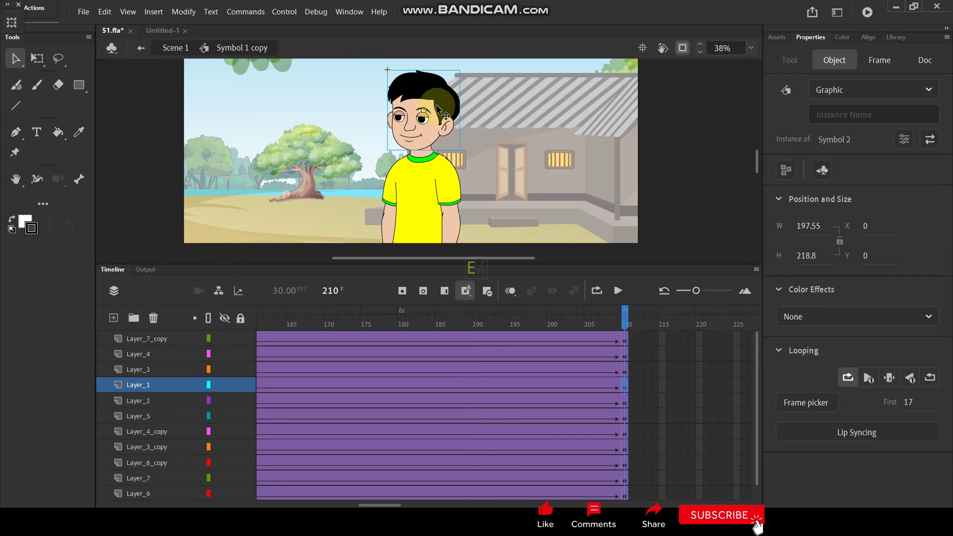
{"action": "left_click_drag", "start_coordinate": [379, 504], "coordinate": [397, 504]}
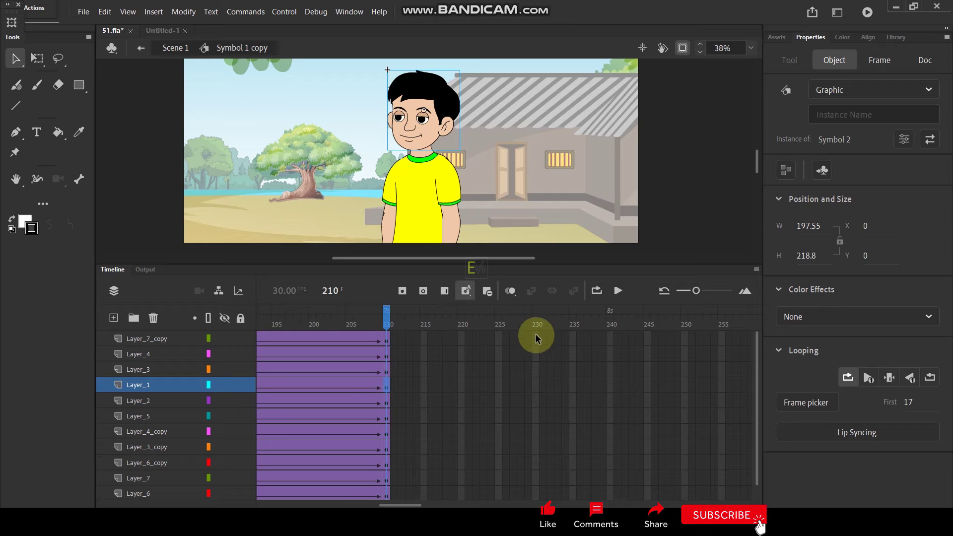
{"action": "left_click_drag", "start_coordinate": [536, 338], "coordinate": [536, 504]}
{"action": "key", "text": "F6"}
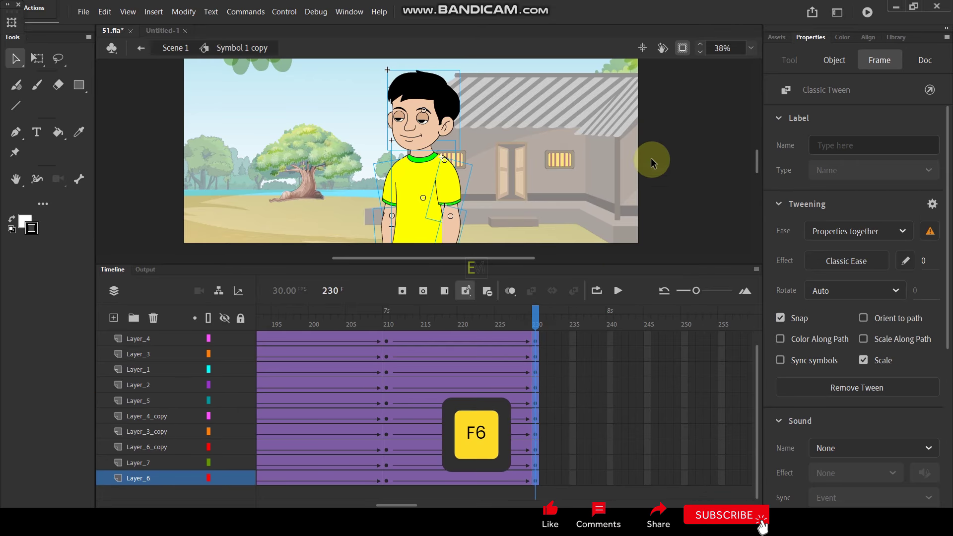
Step: Insert a keyframe on the head layer (Layer_1) at frame 220 and nudge the head slightly down
{"action": "left_click", "coordinate": [702, 138]}
{"action": "left_click", "coordinate": [420, 122]}
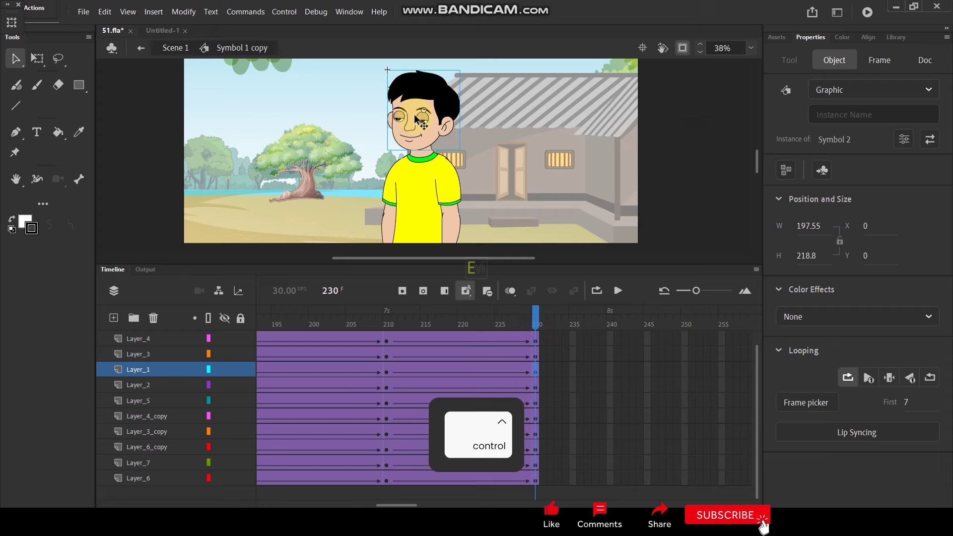
{"action": "scroll", "coordinate": [420, 124], "scroll_direction": "up", "scroll_amount": 2}
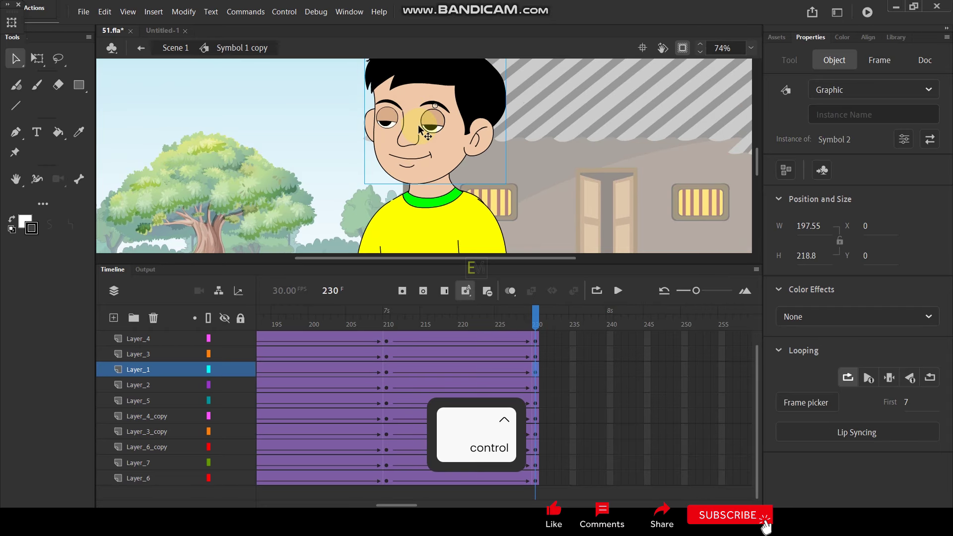
{"action": "left_click", "coordinate": [463, 325]}
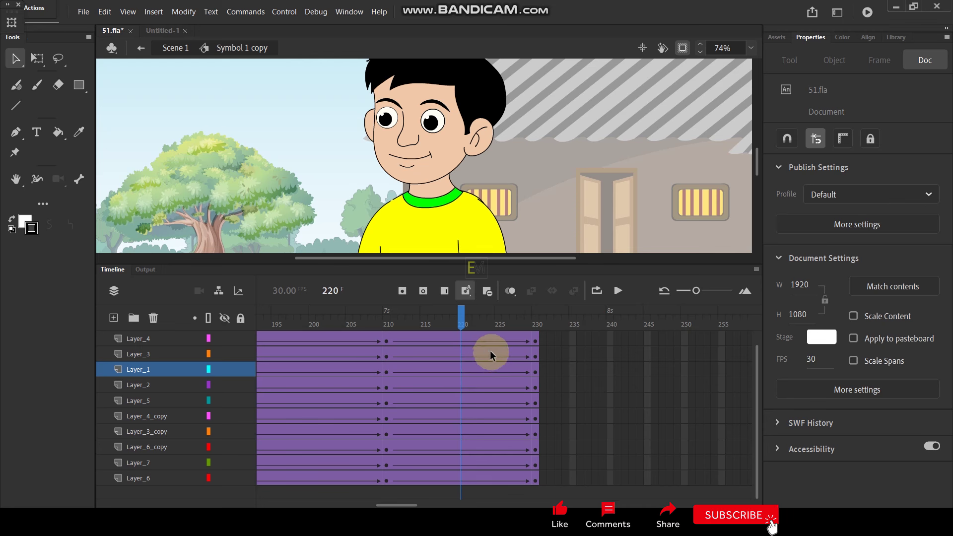
{"action": "left_click", "coordinate": [461, 371]}
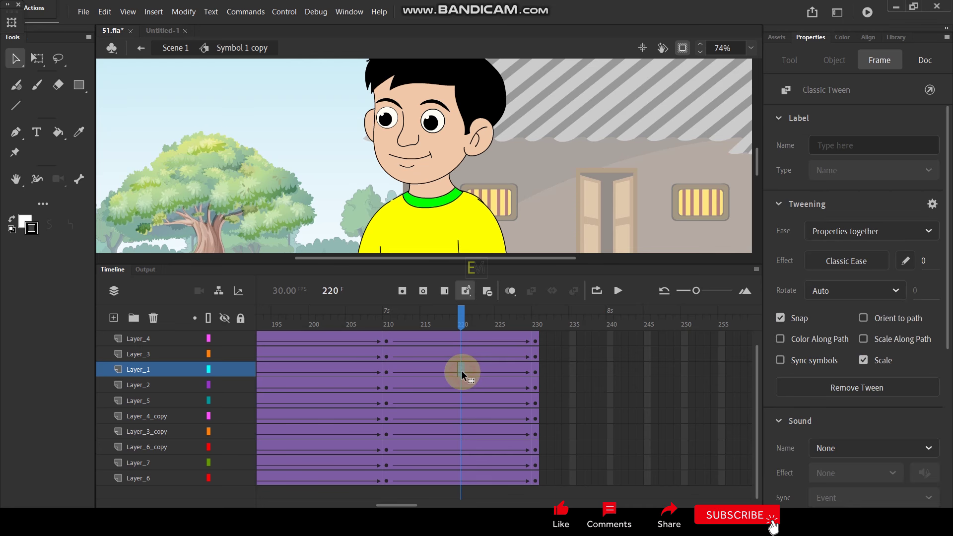
{"action": "key", "text": "F6"}
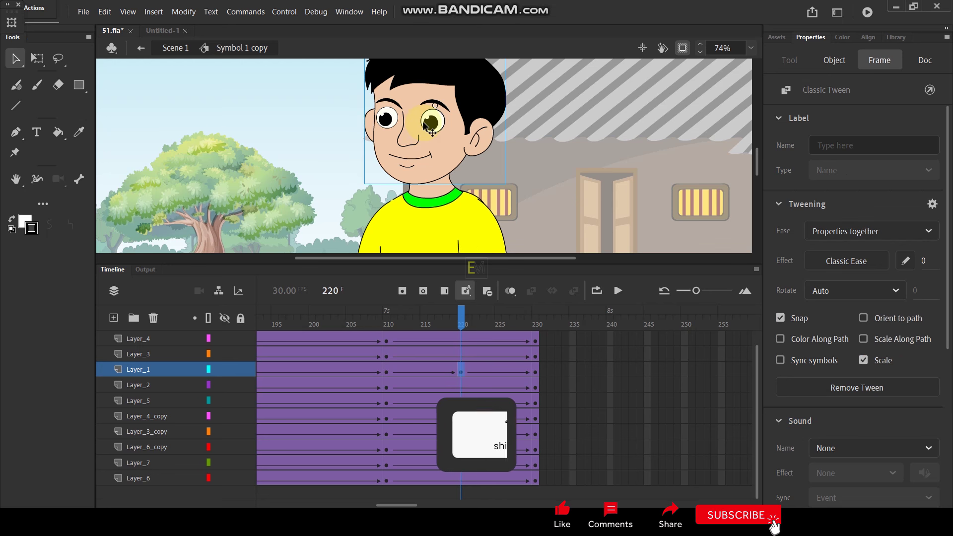
{"action": "key", "text": "shift+Down"}
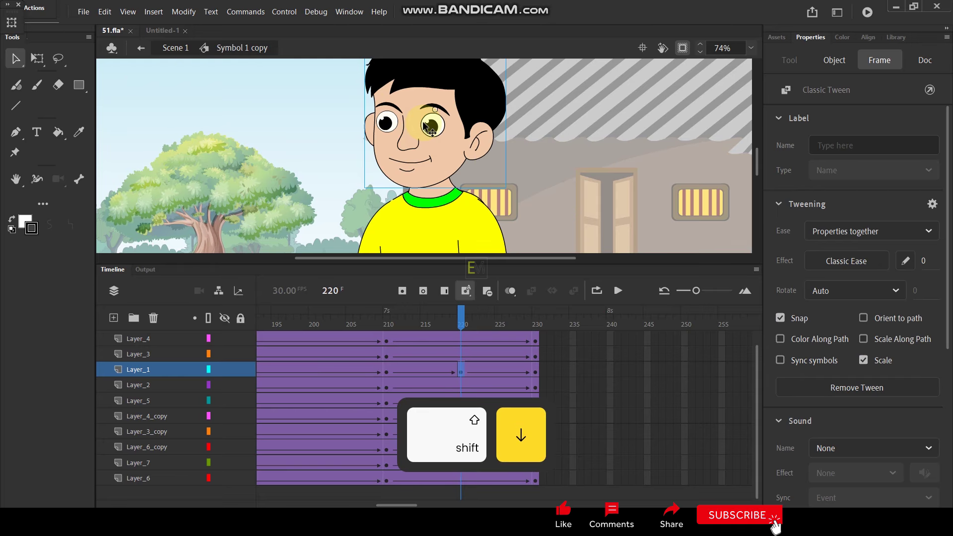
Step: Rotate the head slightly with Free Transform at frame 220 so it tilts, and scrub to check
{"action": "left_click", "coordinate": [37, 58]}
{"action": "left_click", "coordinate": [431, 113]}
{"action": "mouse_move", "coordinate": [510, 197]}
{"action": "left_mouse_down"}
{"action": "mouse_move", "coordinate": [529, 188]}
{"action": "mouse_move", "coordinate": [521, 191]}
{"action": "left_mouse_up"}
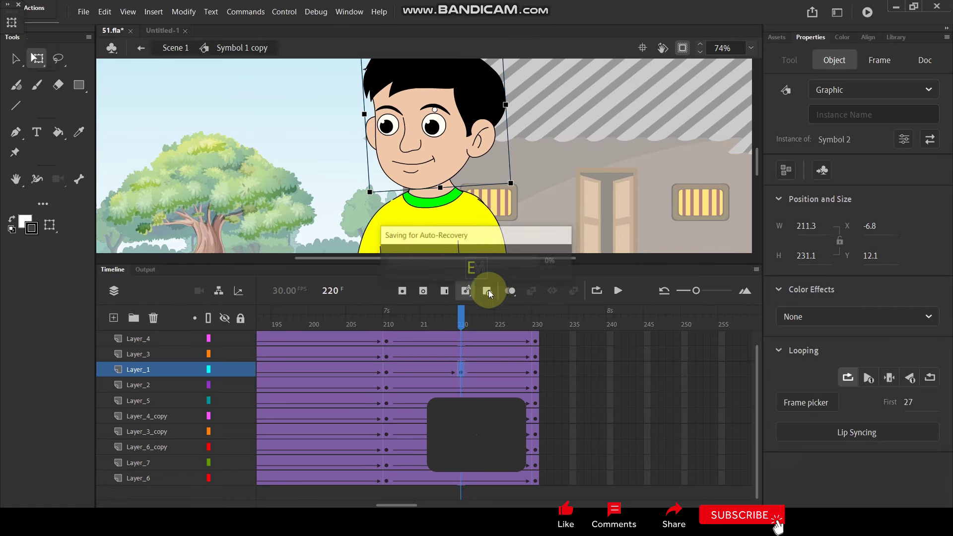
{"action": "left_click_drag", "start_coordinate": [459, 313], "coordinate": [459, 338]}
{"action": "left_click", "coordinate": [427, 165]}
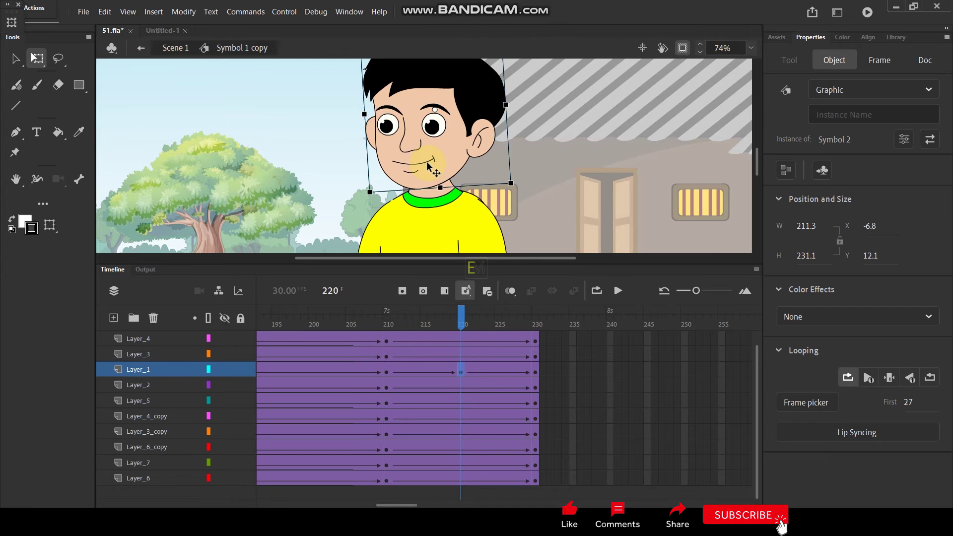
{"action": "double_click", "coordinate": [427, 163]}
{"action": "left_click_drag", "start_coordinate": [392, 332], "coordinate": [250, 341]}
{"action": "left_click", "coordinate": [239, 49]}
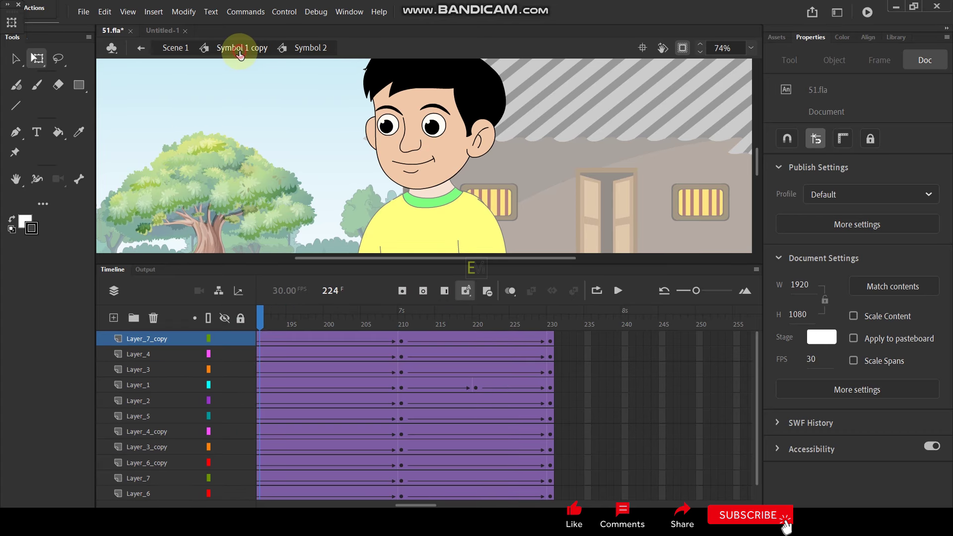
{"action": "left_click_drag", "start_coordinate": [506, 336], "coordinate": [476, 330]}
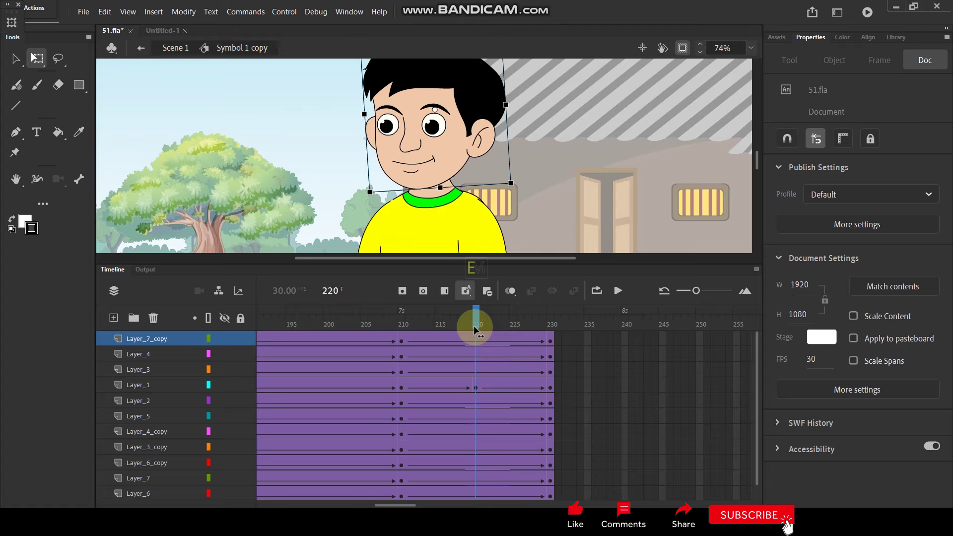
Step: Open the head symbol from frame 220 of Layer_1 and extend all four of its layers to frame 220
{"action": "left_click", "coordinate": [475, 387]}
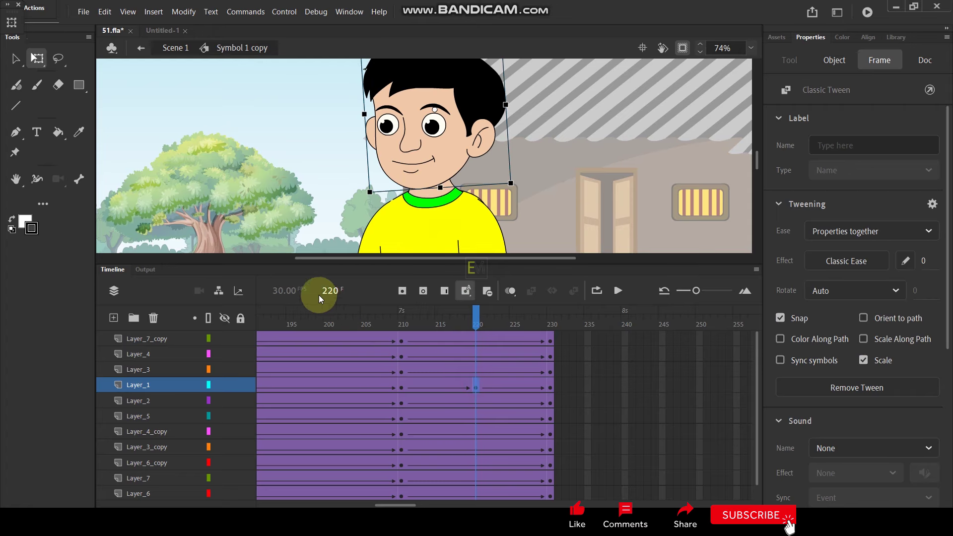
{"action": "double_click", "coordinate": [414, 171]}
{"action": "left_click_drag", "start_coordinate": [297, 505], "coordinate": [446, 503]}
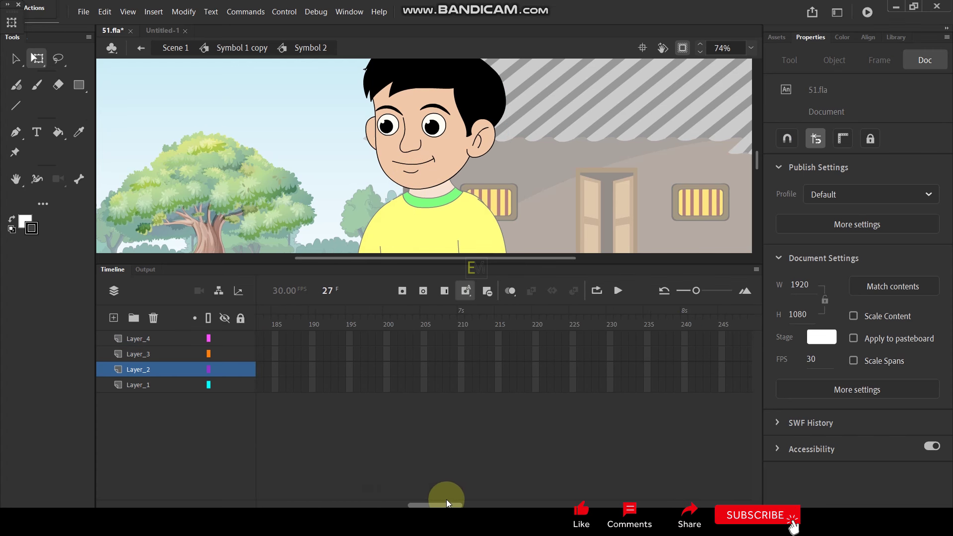
{"action": "left_click_drag", "start_coordinate": [536, 337], "coordinate": [538, 389]}
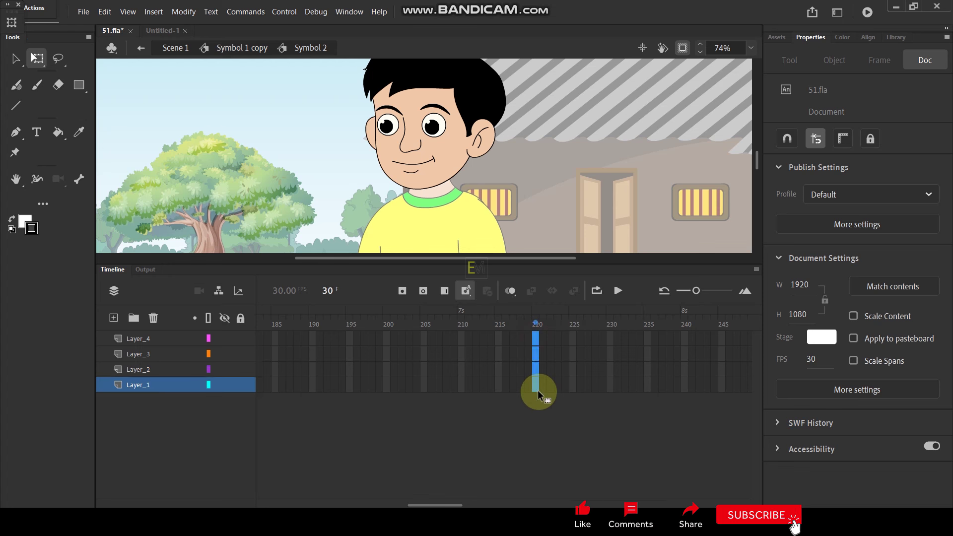
{"action": "key", "text": "F5"}
{"action": "left_click", "coordinate": [352, 416]}
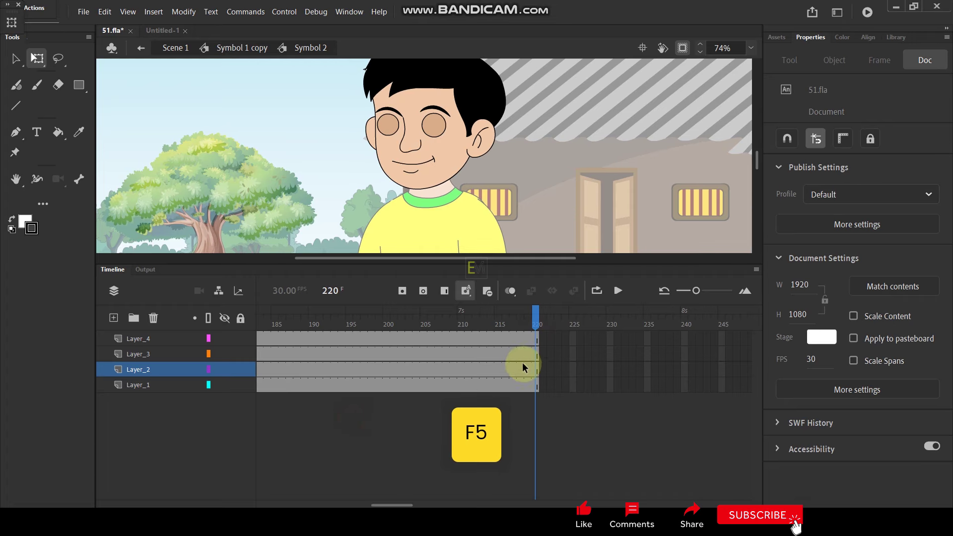
Step: Insert keyframes at frame 220 on the eye and mouth layers and set the mouth graphic's first frame to 2
{"action": "left_click", "coordinate": [536, 369]}
{"action": "key", "text": "F6"}
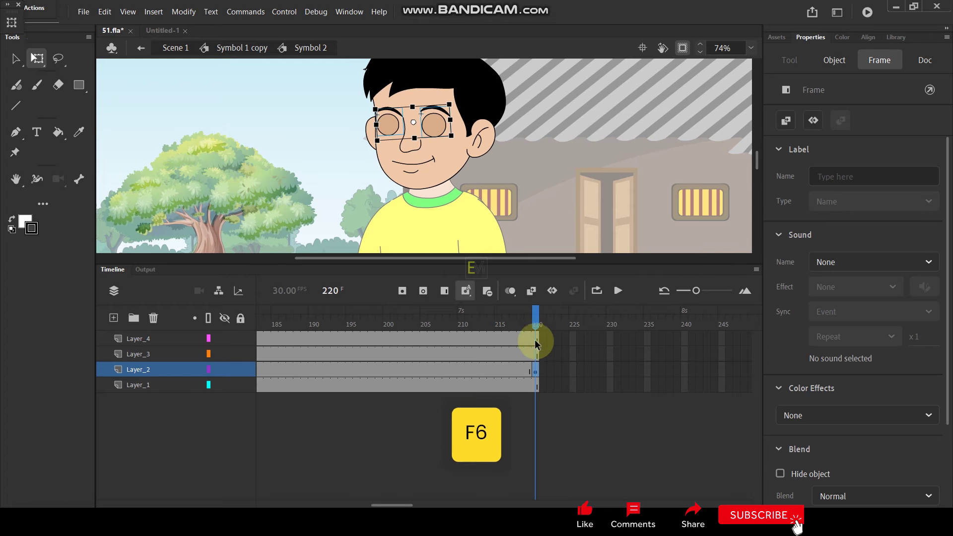
{"action": "left_click", "coordinate": [419, 165]}
{"action": "key", "text": "F6"}
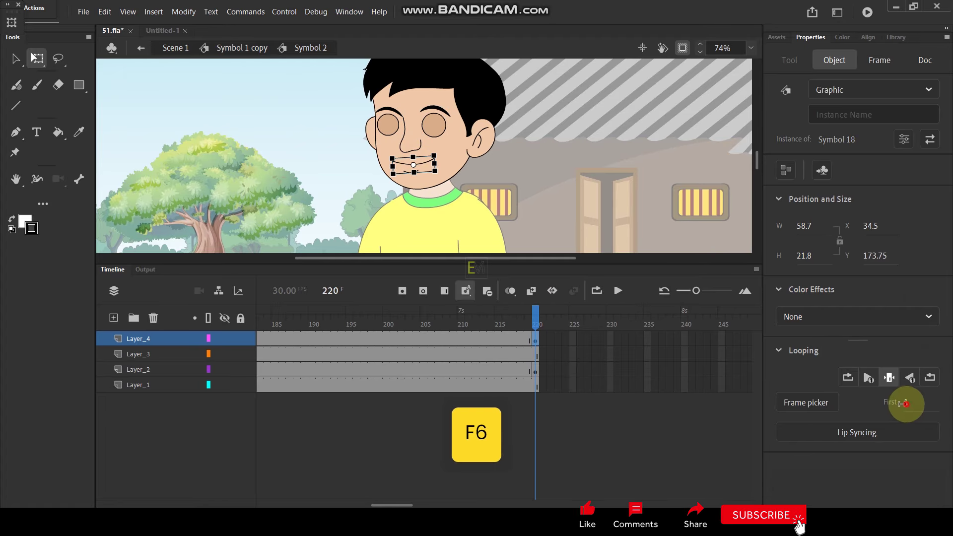
{"action": "left_click_drag", "start_coordinate": [906, 403], "coordinate": [919, 404]}
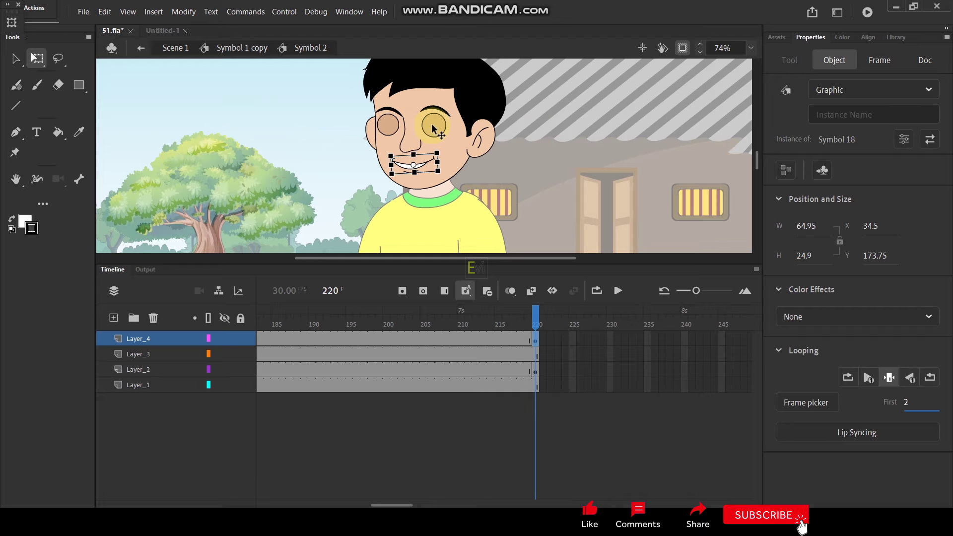
{"action": "mouse_move", "coordinate": [533, 315]}
{"action": "left_mouse_down"}
{"action": "mouse_move", "coordinate": [319, 340]}
{"action": "mouse_move", "coordinate": [556, 342]}
{"action": "left_mouse_up"}
Step: Return to Symbol 1 copy and set the first frame of the head graphic at frame 220 to 220
{"action": "left_click", "coordinate": [238, 49]}
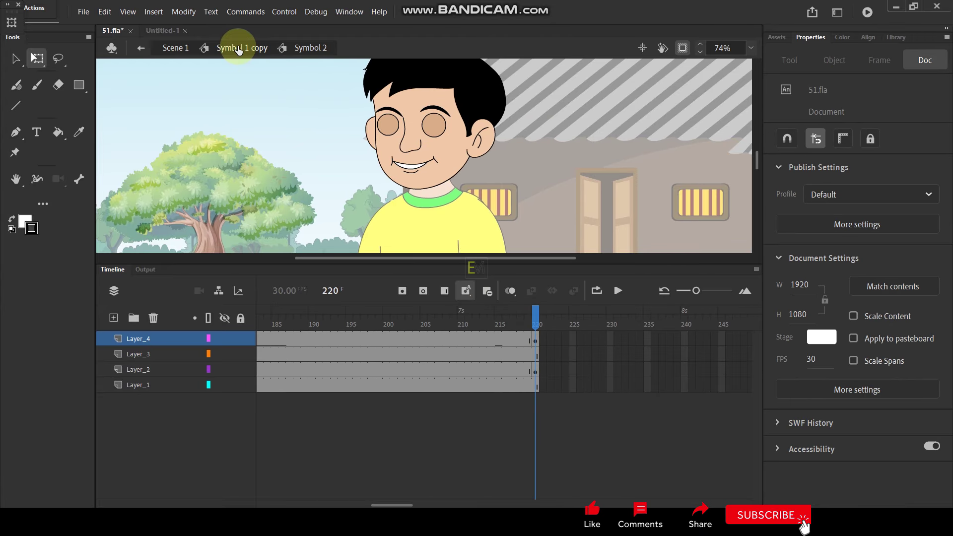
{"action": "left_click", "coordinate": [602, 292]}
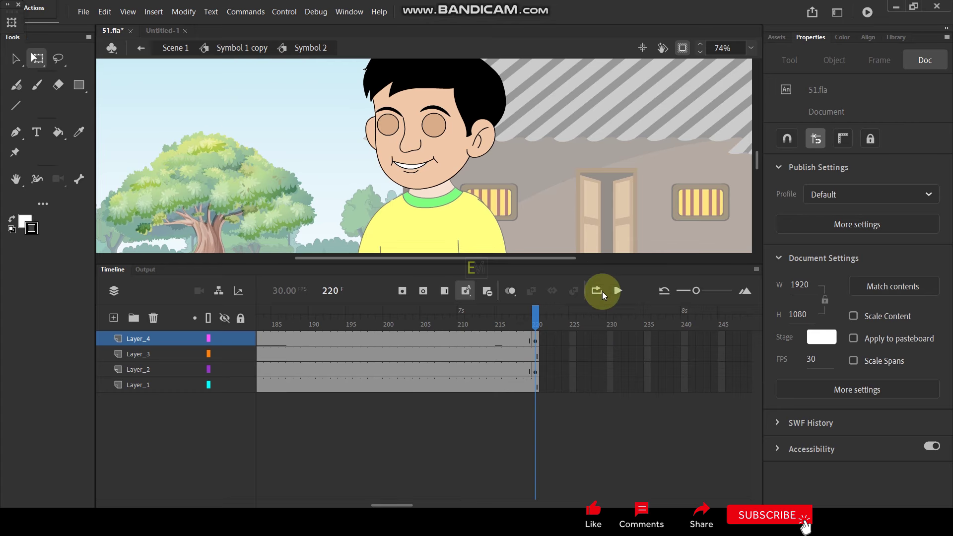
{"action": "left_click", "coordinate": [242, 48]}
{"action": "left_click_drag", "start_coordinate": [505, 314], "coordinate": [503, 336]}
{"action": "left_click", "coordinate": [433, 166]}
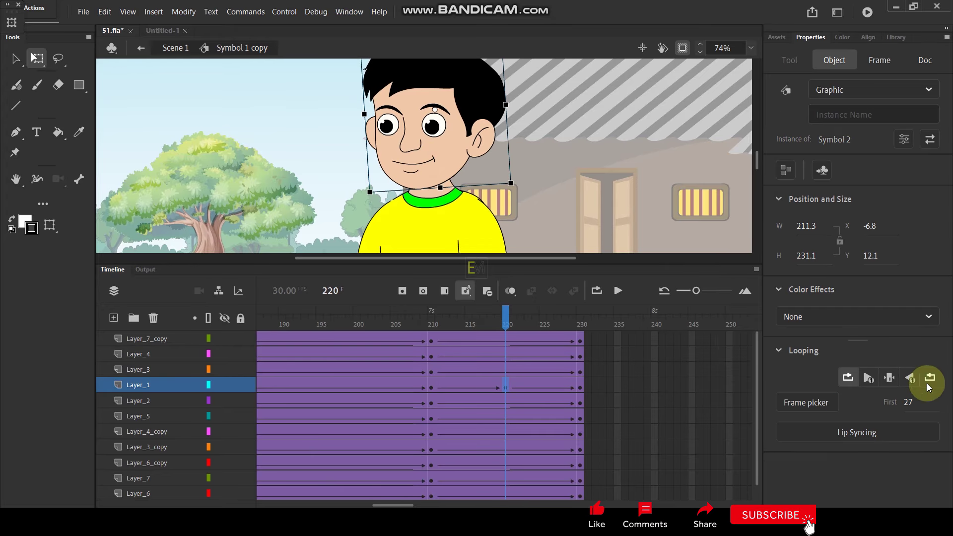
{"action": "left_click", "coordinate": [908, 403]}
{"action": "type", "text": "200"}
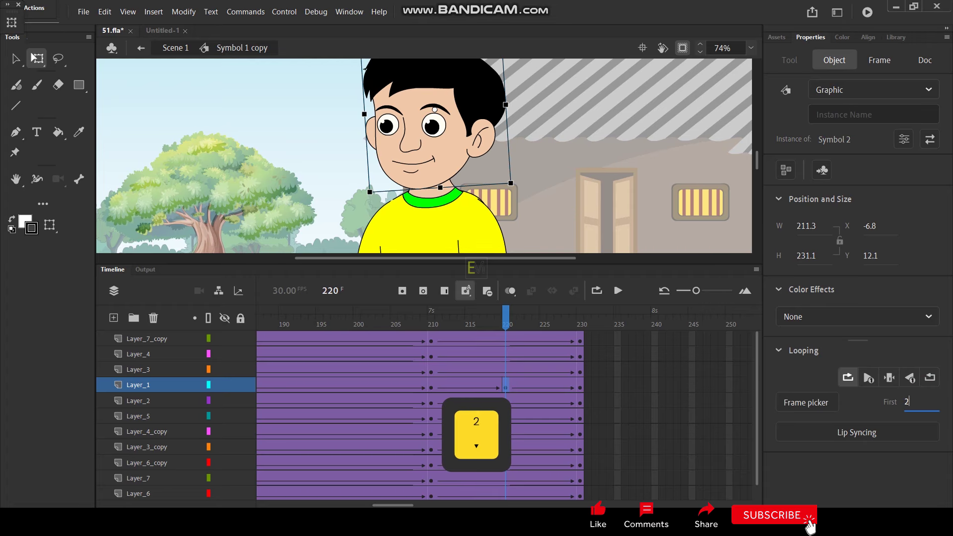
{"action": "key", "text": "Return"}
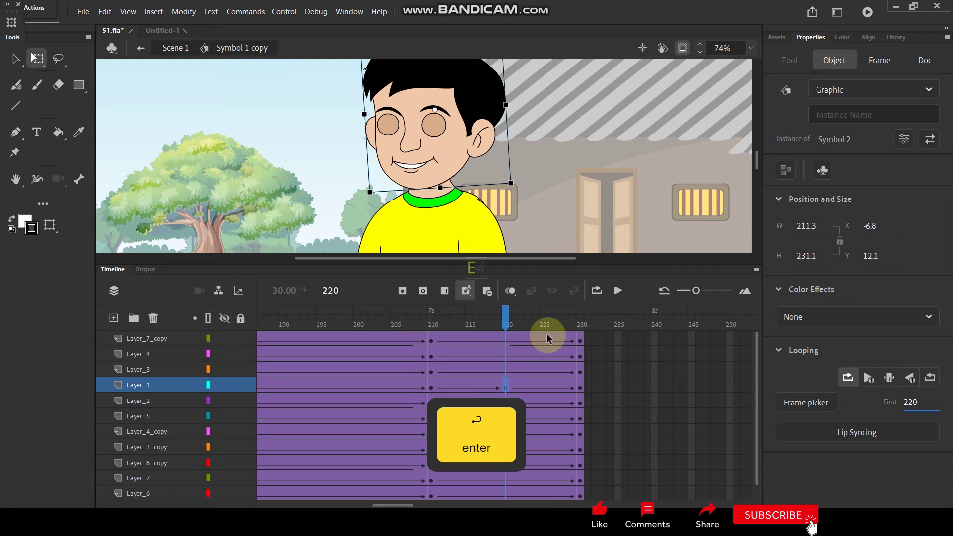
Step: Preview the animation from frame 210 and duplicate Layer_1's keyframe at frame 220 to frame 229
{"action": "left_click", "coordinate": [431, 316]}
{"action": "key", "text": "Return"}
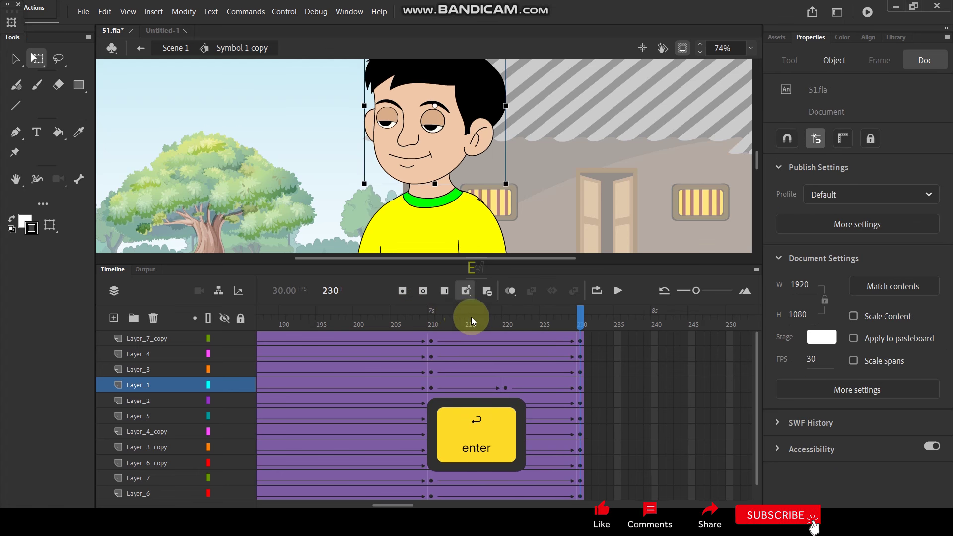
{"action": "left_click_drag", "start_coordinate": [475, 320], "coordinate": [511, 329]}
{"action": "left_click_drag", "start_coordinate": [524, 332], "coordinate": [574, 333]}
{"action": "left_click", "coordinate": [504, 386]}
{"action": "key", "text": "alt"}
{"action": "left_click_drag", "start_coordinate": [504, 386], "coordinate": [572, 384]}
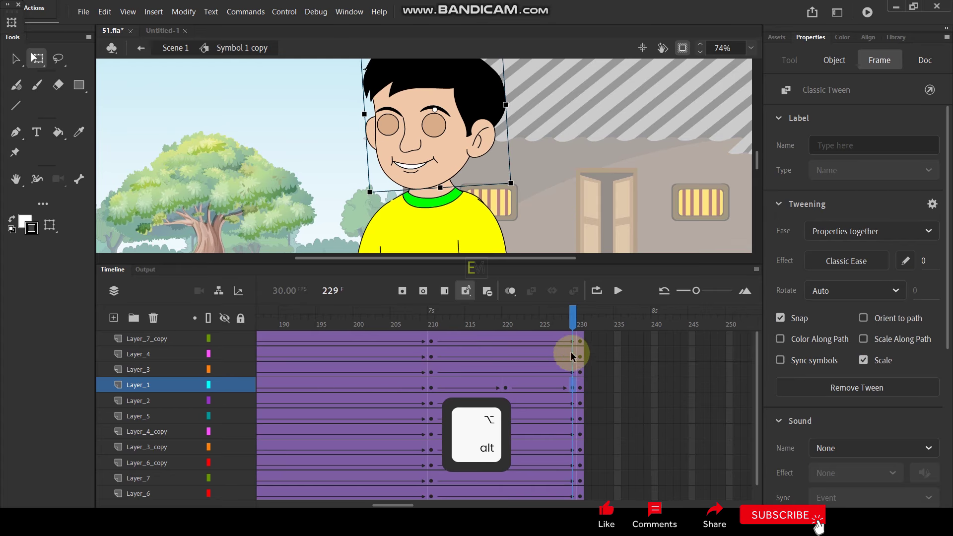
Step: Set the head graphic at frame 220 to play a single frame and scrub to frame 230 to check
{"action": "left_click_drag", "start_coordinate": [547, 327], "coordinate": [506, 340]}
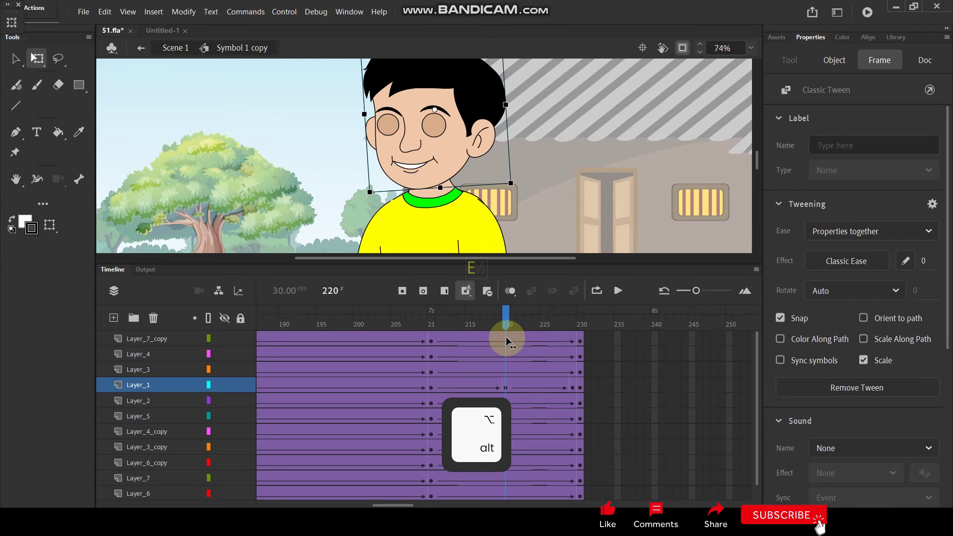
{"action": "key", "text": "Escape"}
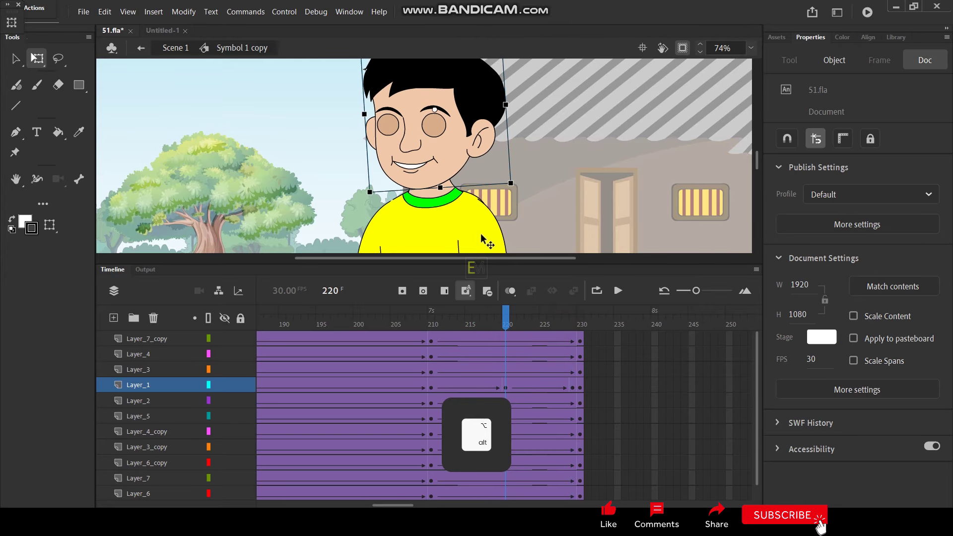
{"action": "left_click", "coordinate": [421, 167]}
{"action": "left_click", "coordinate": [888, 377]}
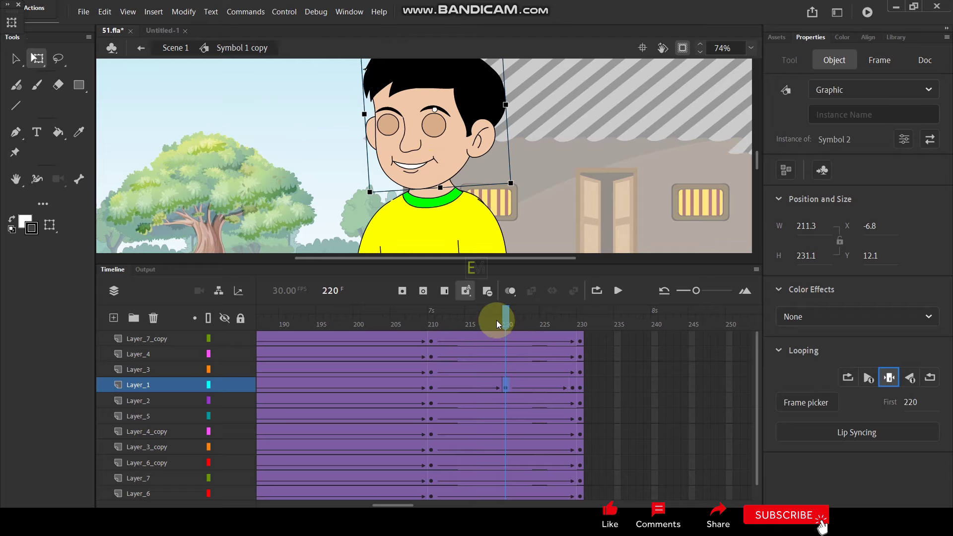
{"action": "left_click_drag", "start_coordinate": [507, 318], "coordinate": [578, 322]}
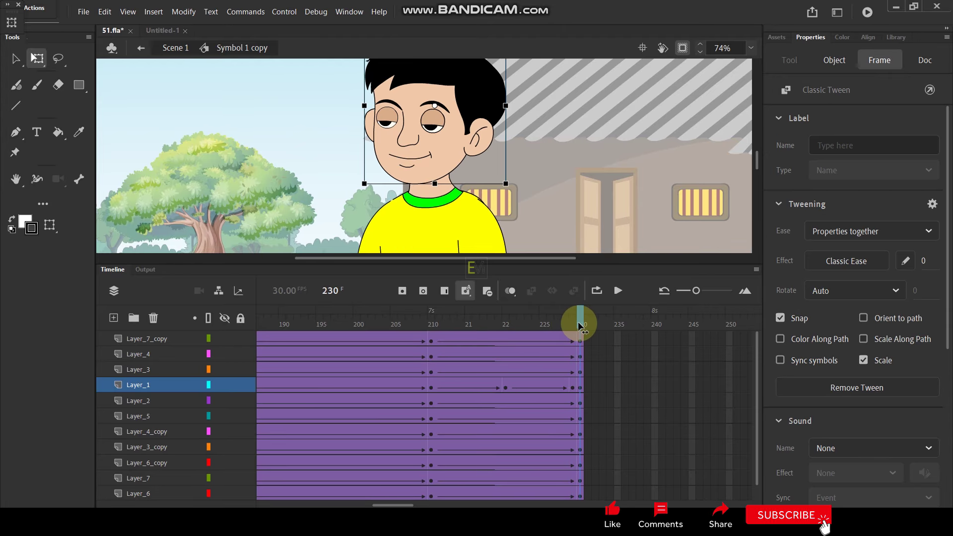
{"action": "left_click_drag", "start_coordinate": [510, 332], "coordinate": [590, 348]}
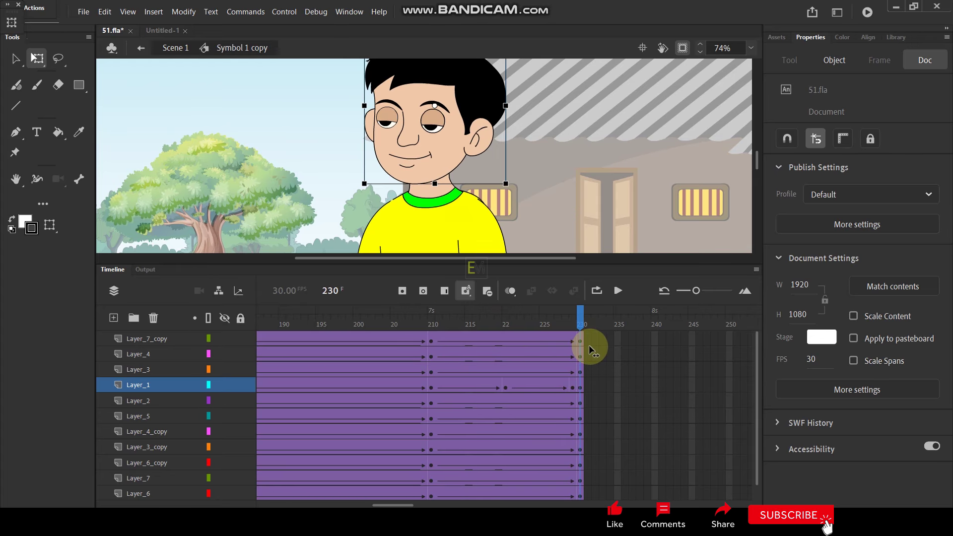
Step: Set the head graphic at frame 230 to play a single frame
{"action": "left_click", "coordinate": [430, 148]}
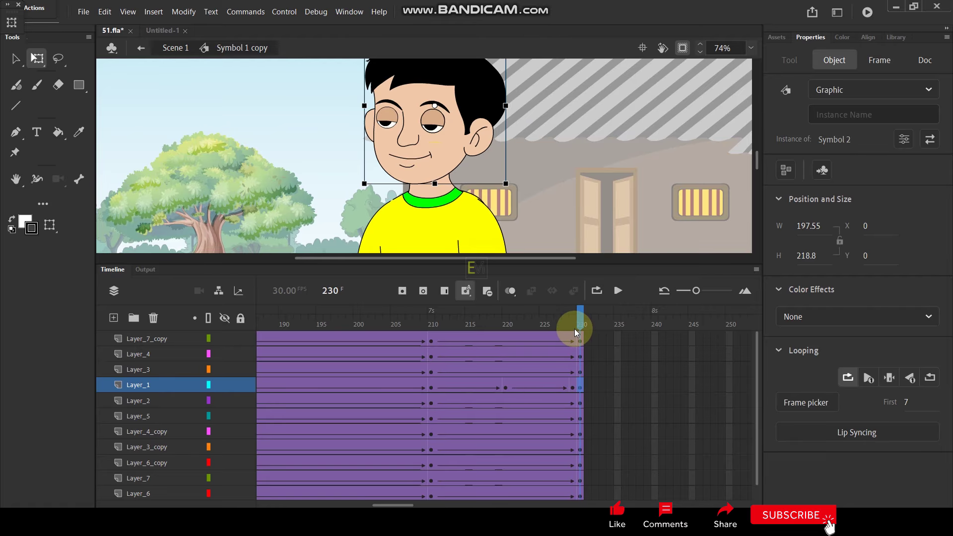
{"action": "scroll", "coordinate": [411, 134], "scroll_direction": "down", "scroll_amount": 3}
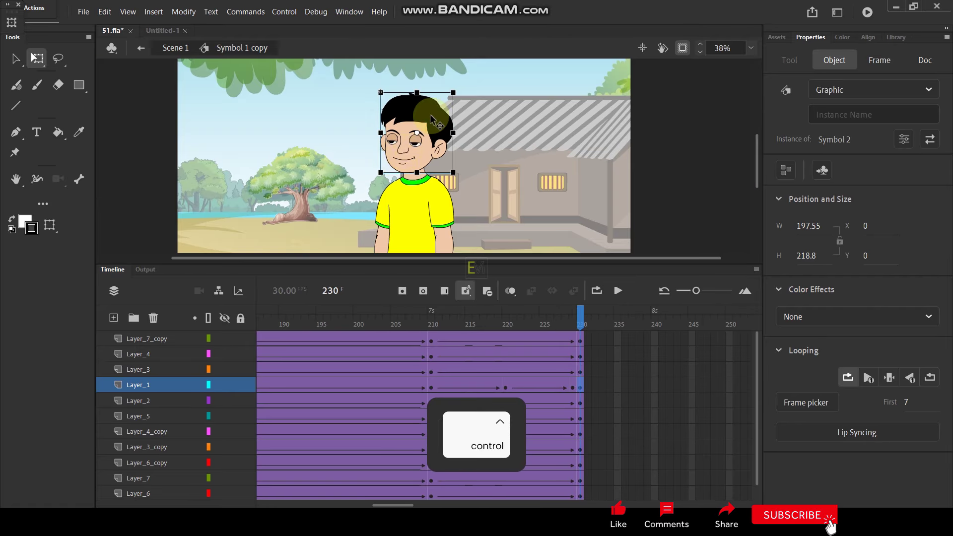
{"action": "scroll", "coordinate": [415, 128], "scroll_direction": "up", "scroll_amount": 2}
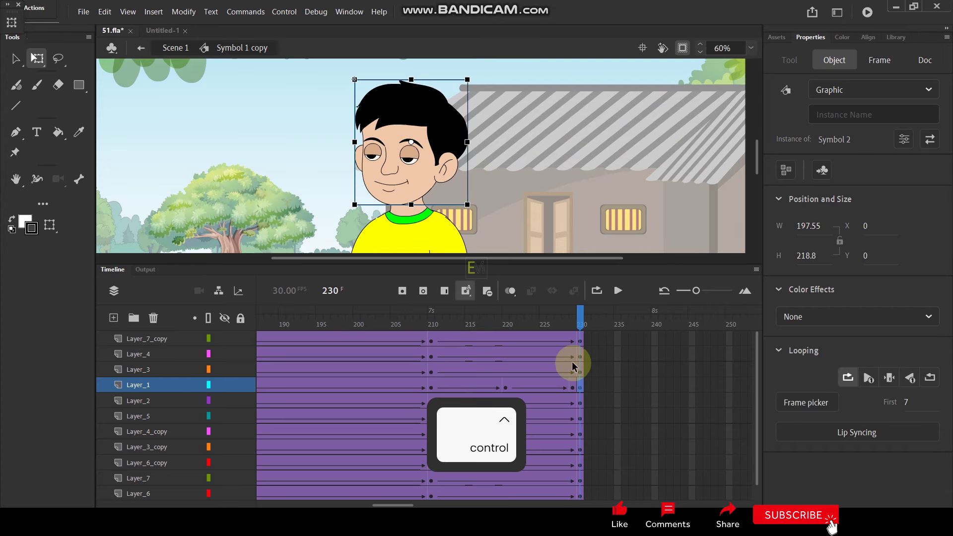
{"action": "left_click", "coordinate": [889, 377]}
{"action": "scroll", "coordinate": [420, 109], "scroll_direction": "down", "scroll_amount": 3}
{"action": "scroll", "coordinate": [418, 121], "scroll_direction": "up", "scroll_amount": 2}
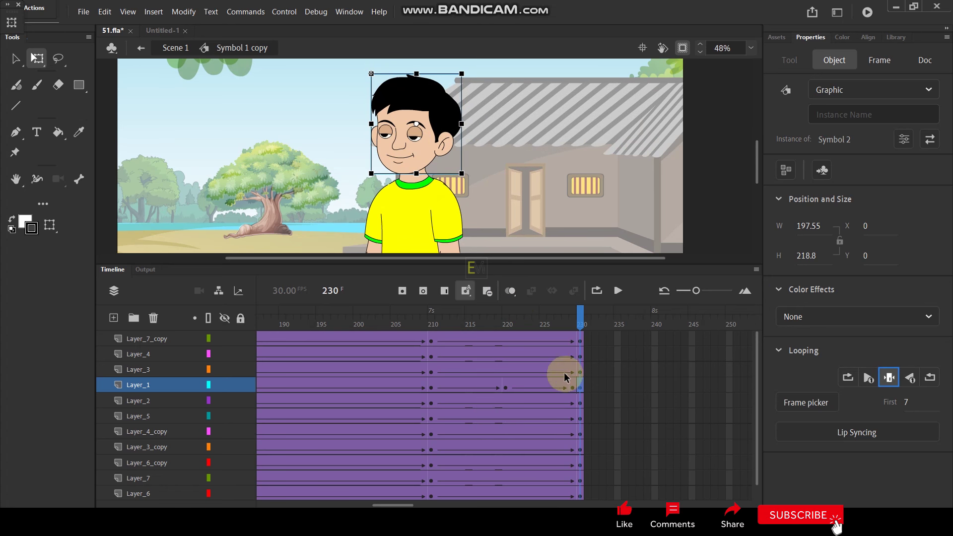
Step: Add a new layer above all layers in the boy's symbol and scrub back to frame 1
{"action": "left_click", "coordinate": [113, 318]}
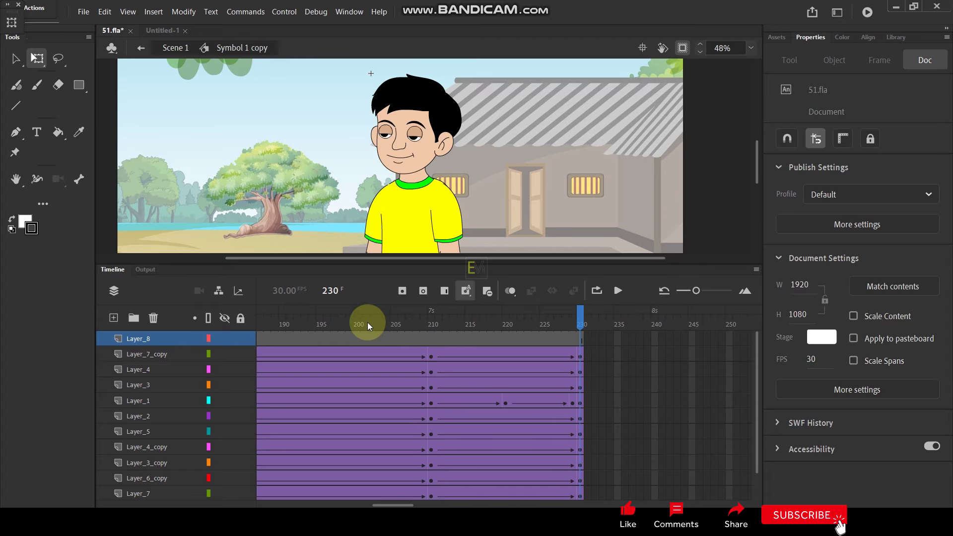
{"action": "left_click_drag", "start_coordinate": [362, 324], "coordinate": [198, 341]}
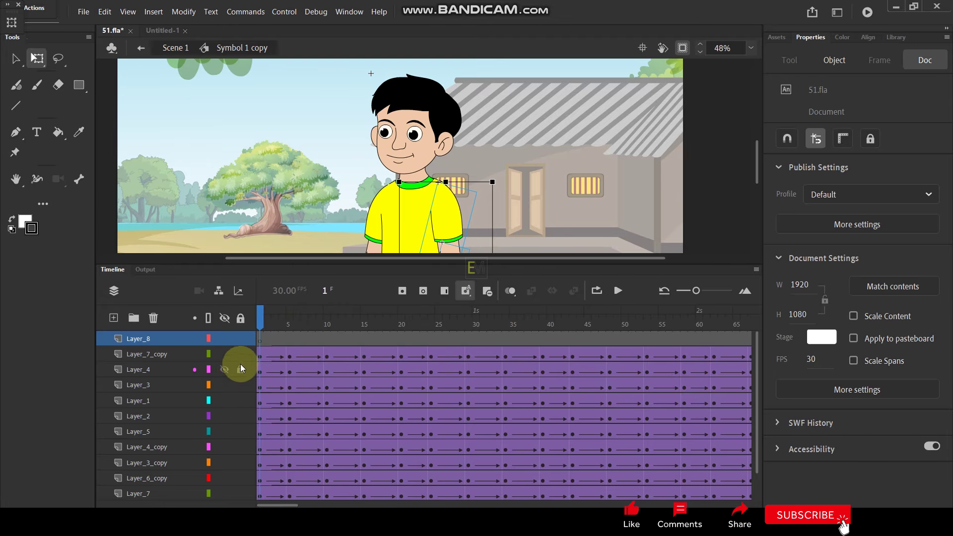
Step: Lock every layer except the new top layer and draw a flat oval about 249 by 54 px in the sky beside the boy's head
{"action": "left_click", "coordinate": [240, 318]}
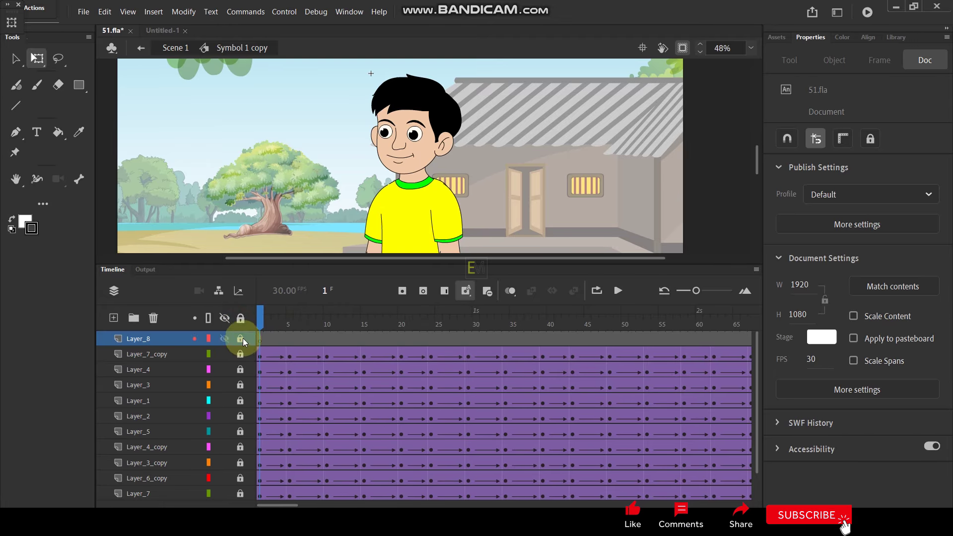
{"action": "left_click", "coordinate": [239, 338]}
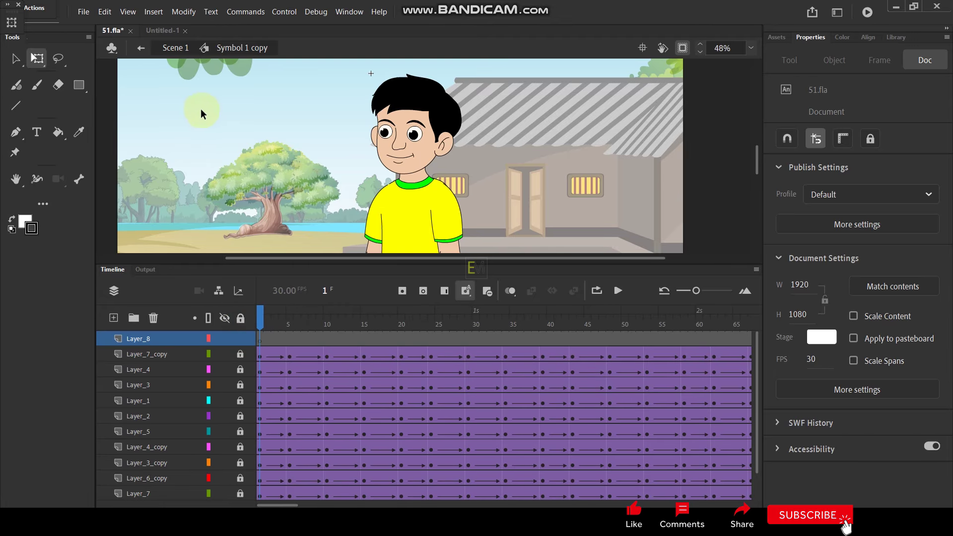
{"action": "left_click", "coordinate": [79, 85]}
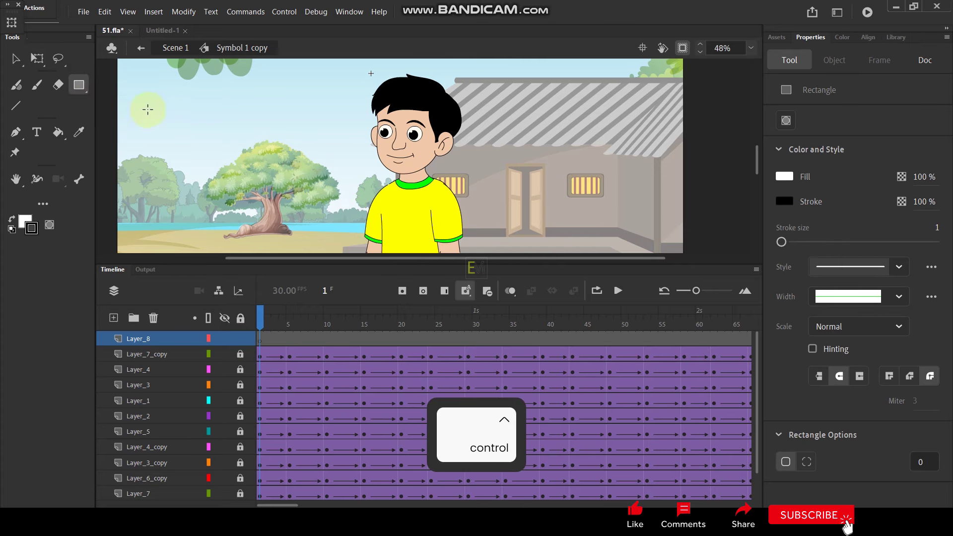
{"action": "left_click", "coordinate": [80, 85]}
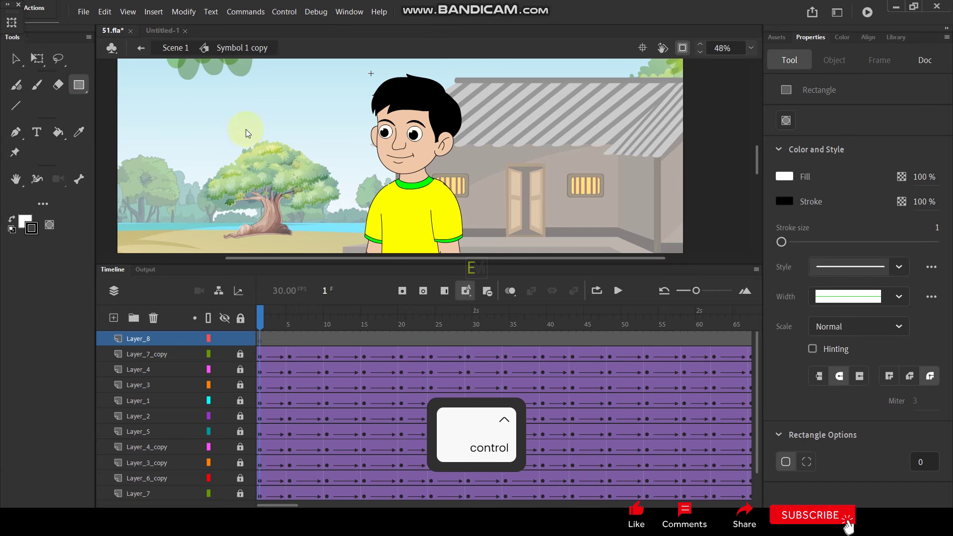
{"action": "key", "text": "o"}
{"action": "left_click_drag", "start_coordinate": [224, 112], "coordinate": [338, 137]}
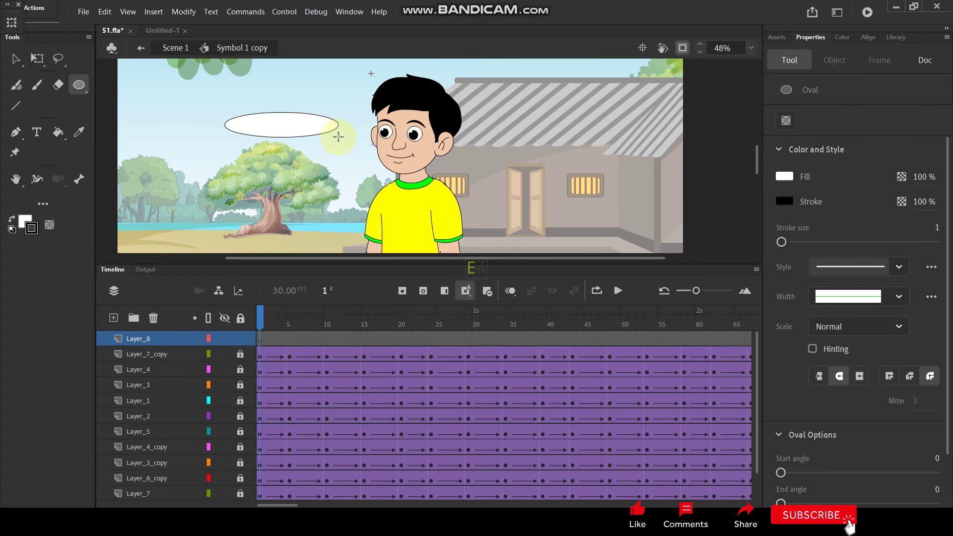
Step: Delete the oval's white fill, keeping only its outline
{"action": "left_click", "coordinate": [15, 58]}
{"action": "left_click", "coordinate": [303, 120]}
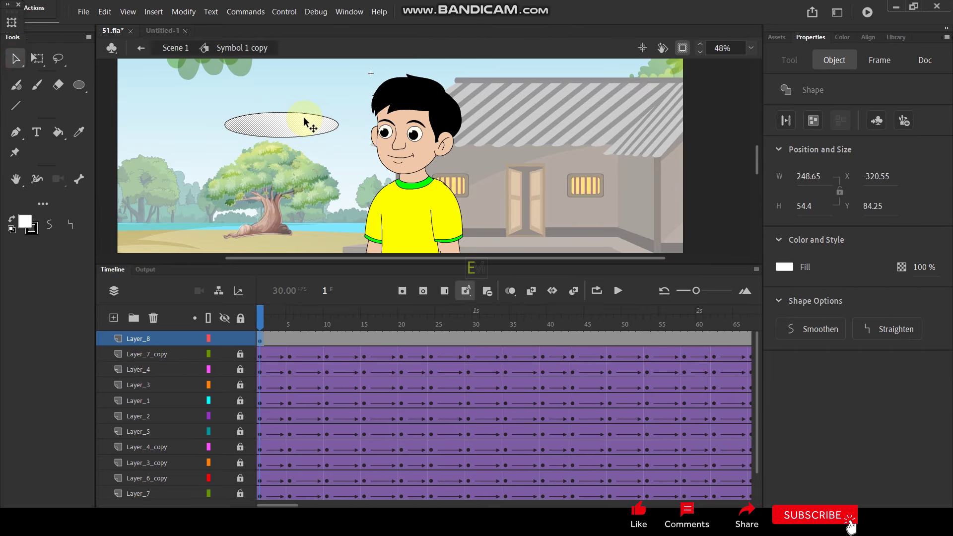
{"action": "key", "text": "Delete"}
Step: Convert the oval outline to a graphic symbol and open that symbol for editing
{"action": "left_click", "coordinate": [281, 114]}
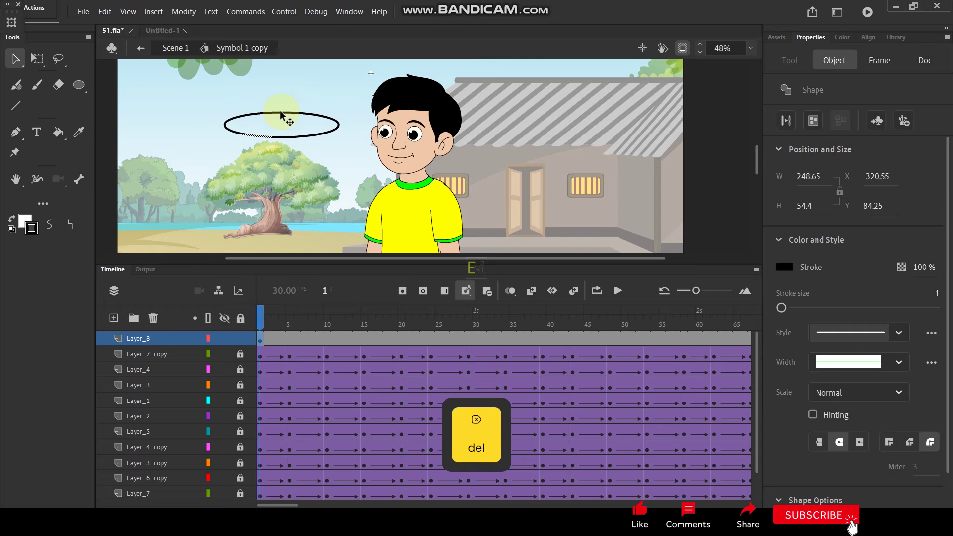
{"action": "key", "text": "F6"}
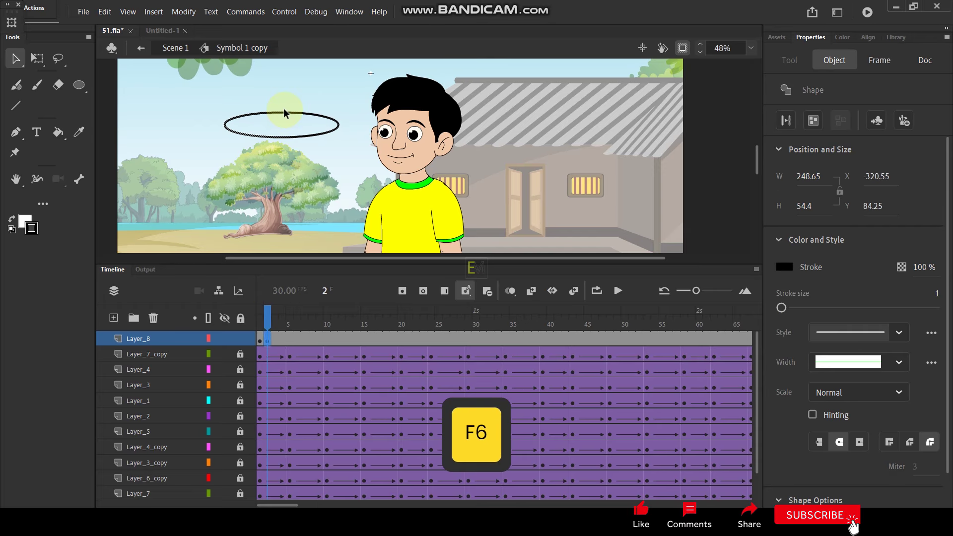
{"action": "key", "text": "ctrl+z"}
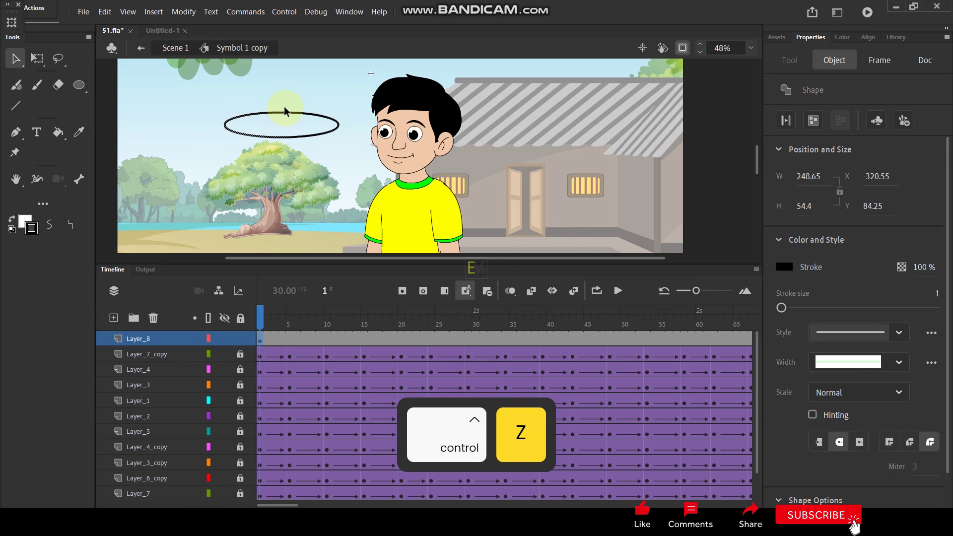
{"action": "key", "text": "F8"}
{"action": "left_click", "coordinate": [545, 57]}
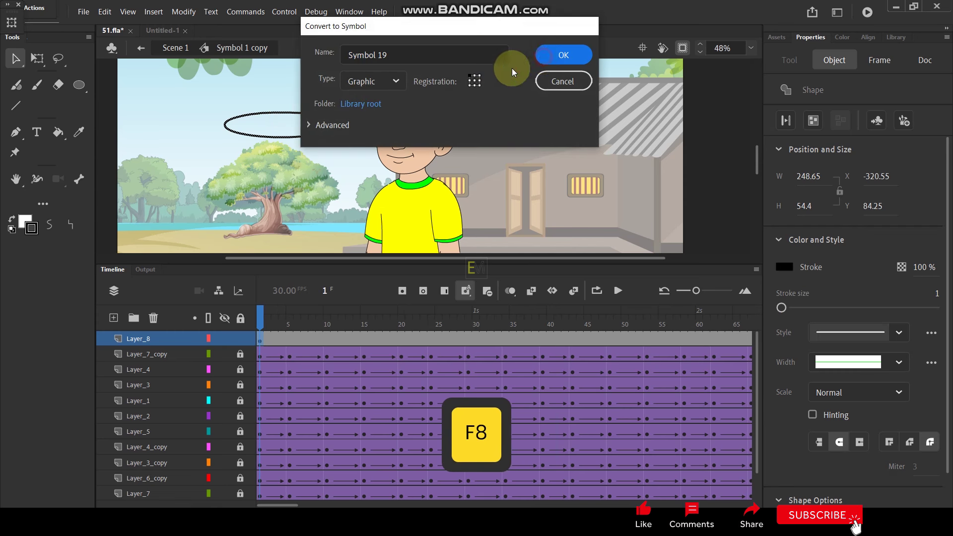
{"action": "double_click", "coordinate": [322, 131]}
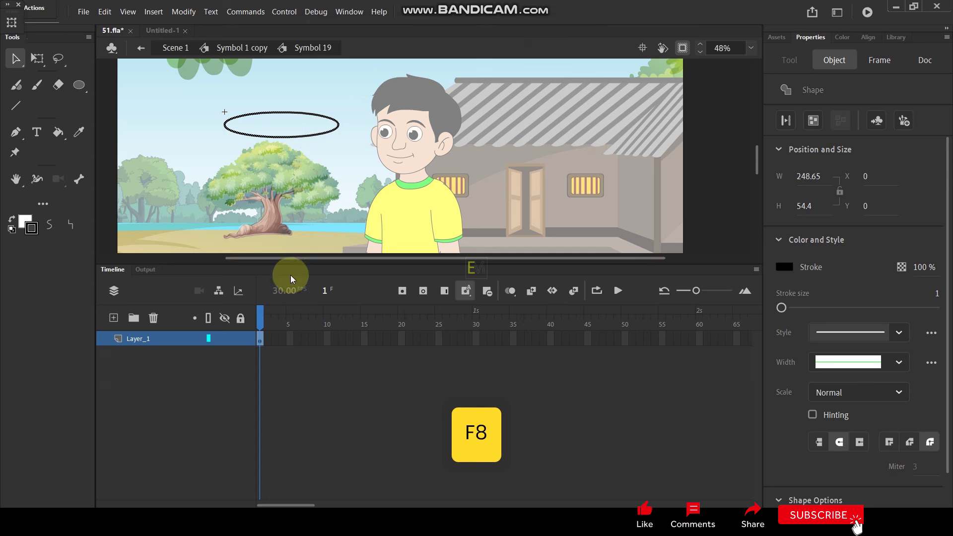
Step: Add a new layer above the oval's layer inside its symbol
{"action": "scroll", "coordinate": [249, 117], "scroll_direction": "up", "scroll_amount": 3}
{"action": "scroll", "coordinate": [249, 117], "scroll_direction": "up", "scroll_amount": 1}
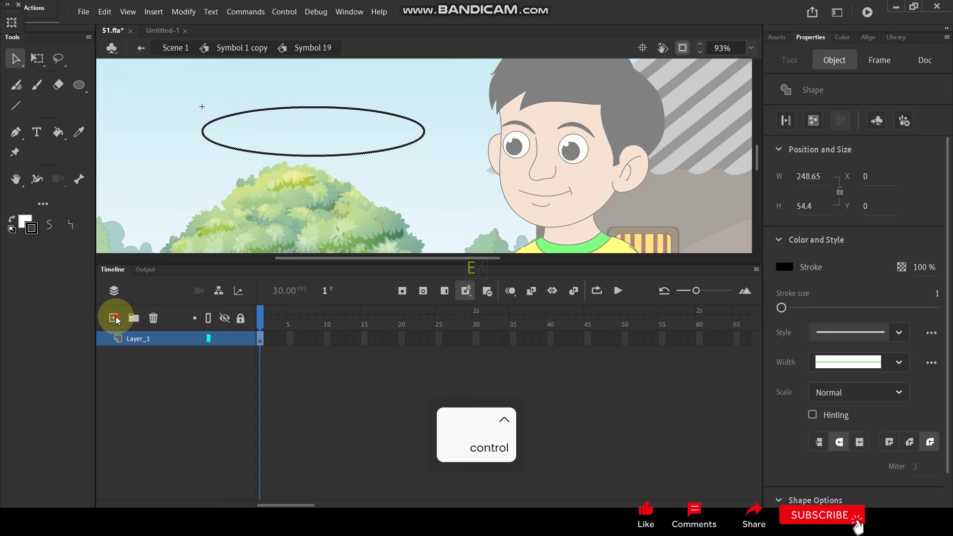
{"action": "left_click", "coordinate": [114, 318]}
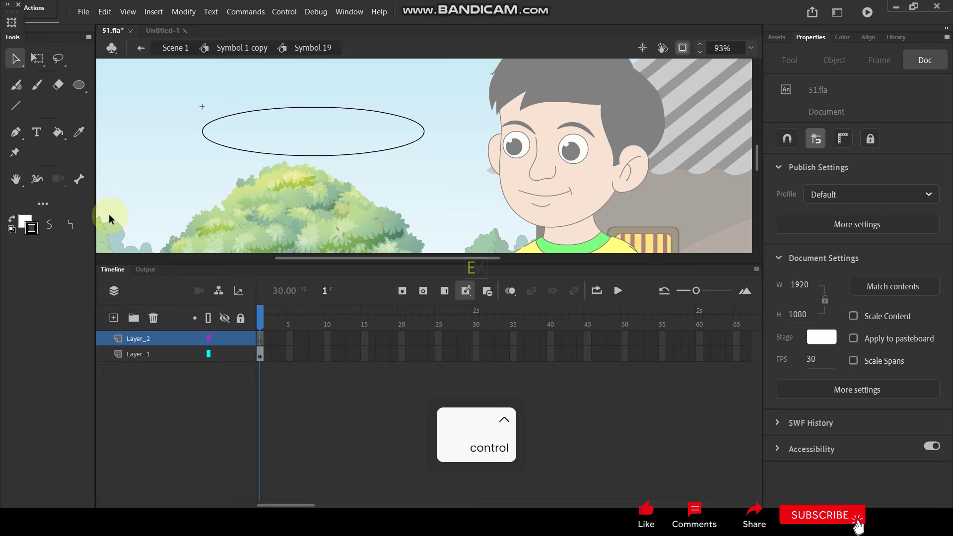
Step: Draw a small five-pointed star about 36 by 34 px on the oval's lower-left edge, using the PolyStar tool in star style
{"action": "left_click", "coordinate": [82, 89]}
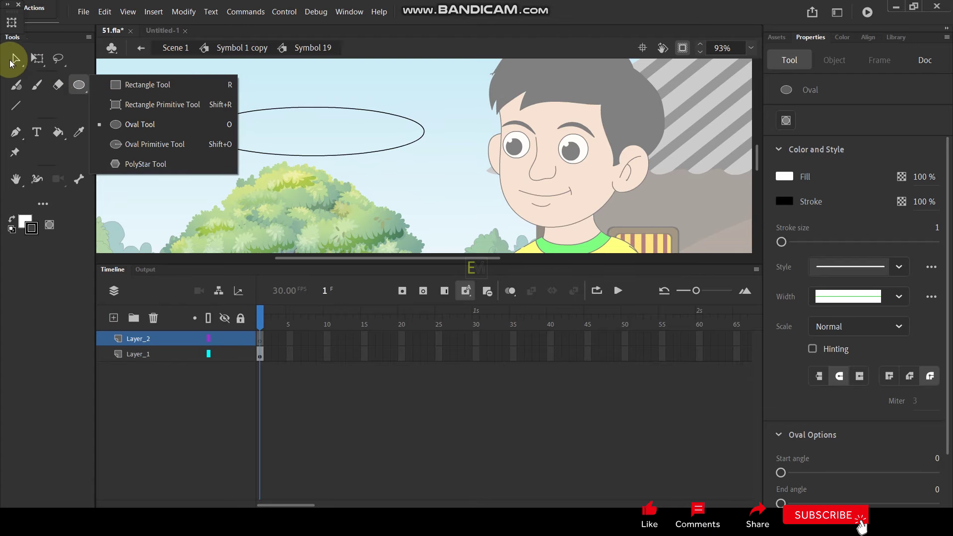
{"action": "left_click", "coordinate": [10, 65]}
{"action": "left_click", "coordinate": [78, 85]}
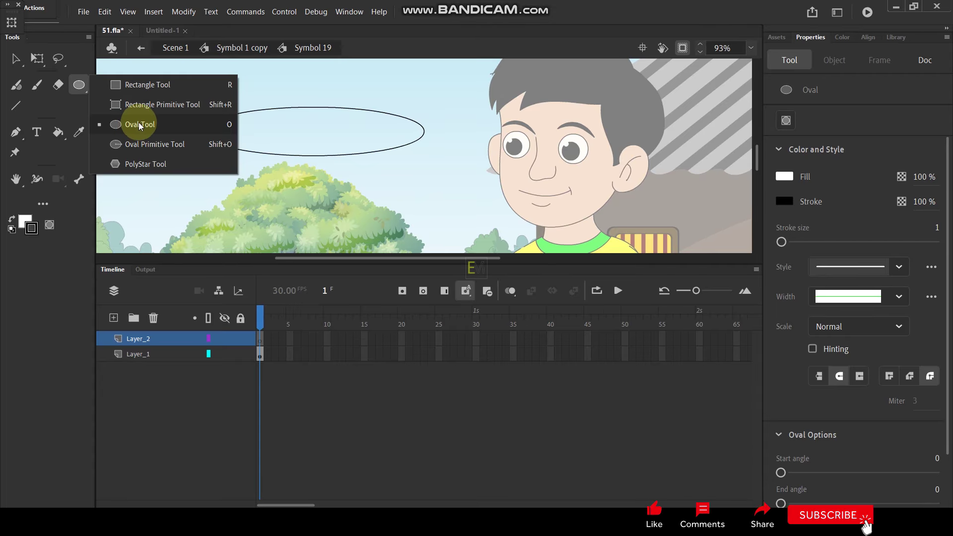
{"action": "left_click", "coordinate": [152, 165]}
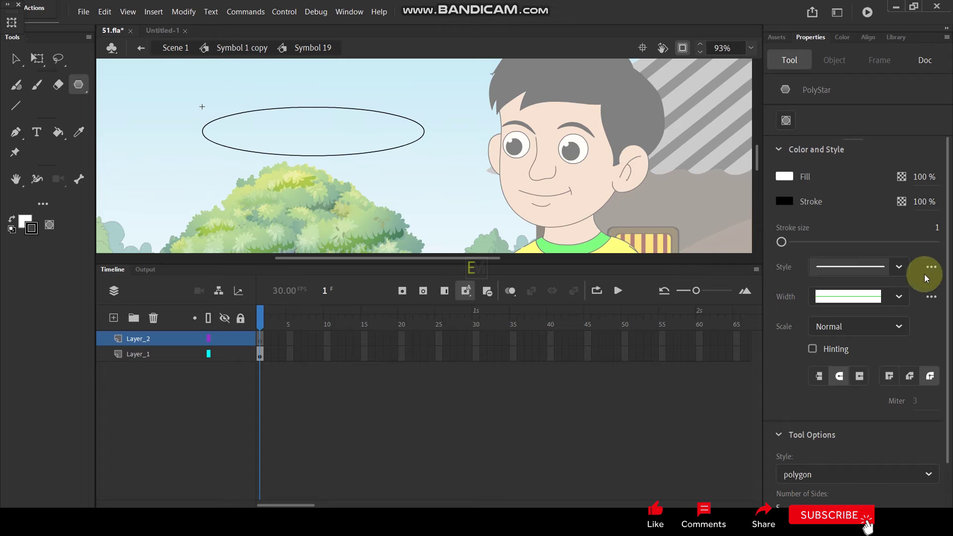
{"action": "left_click", "coordinate": [899, 328]}
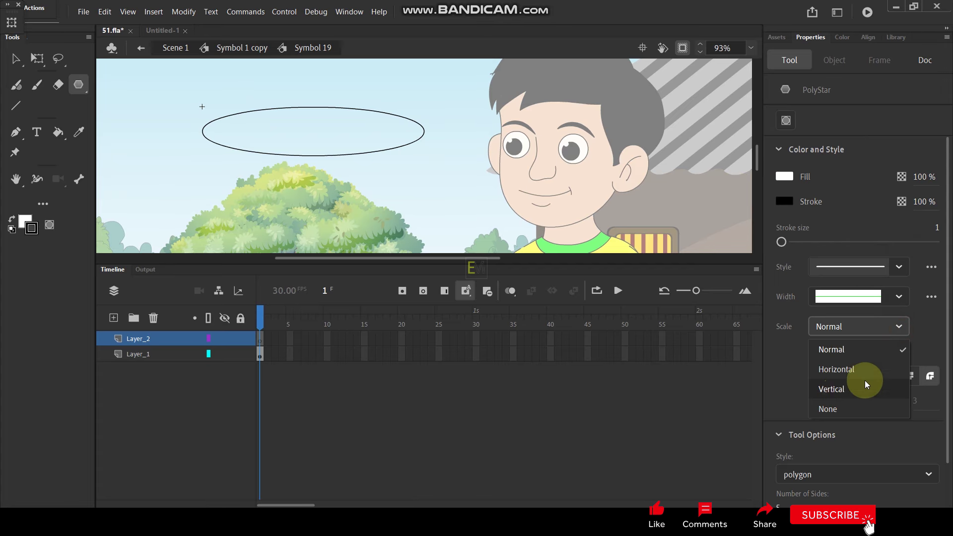
{"action": "left_click", "coordinate": [919, 329]}
{"action": "scroll", "coordinate": [861, 404], "scroll_direction": "down", "scroll_amount": 1}
{"action": "left_click", "coordinate": [869, 420]}
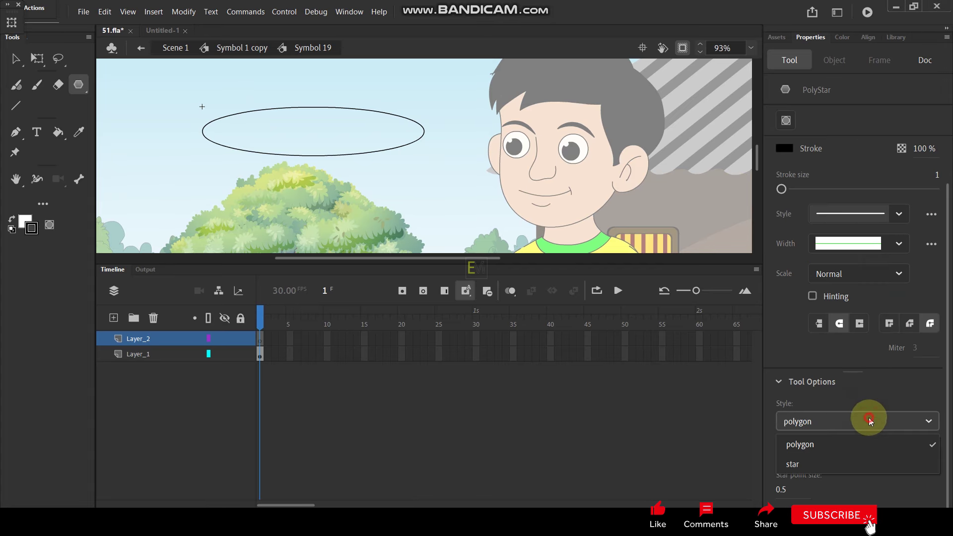
{"action": "left_click", "coordinate": [803, 461]}
{"action": "left_click_drag", "start_coordinate": [235, 145], "coordinate": [246, 158]}
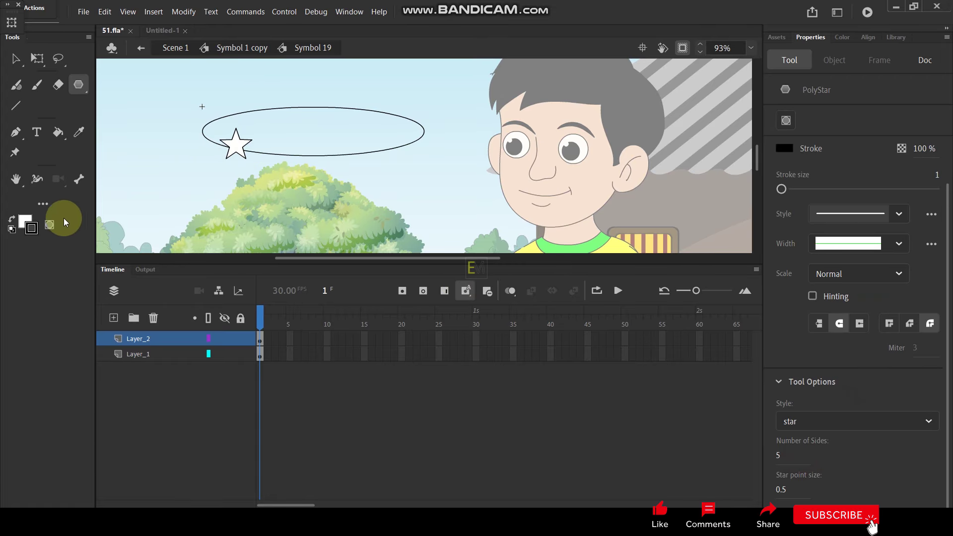
Step: Fill the star with yellow
{"action": "left_click", "coordinate": [25, 222]}
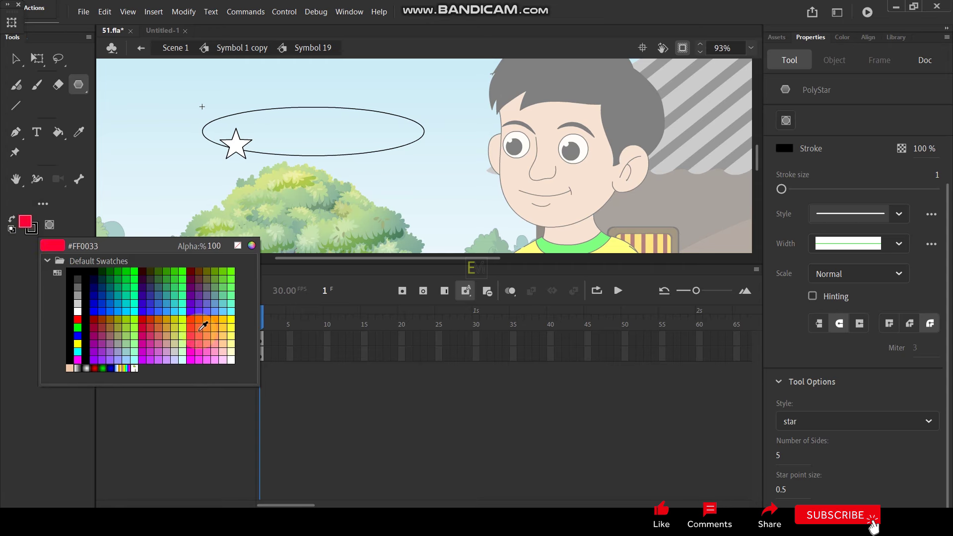
{"action": "left_click", "coordinate": [235, 314]}
{"action": "left_click", "coordinate": [58, 132]}
{"action": "left_click", "coordinate": [250, 151]}
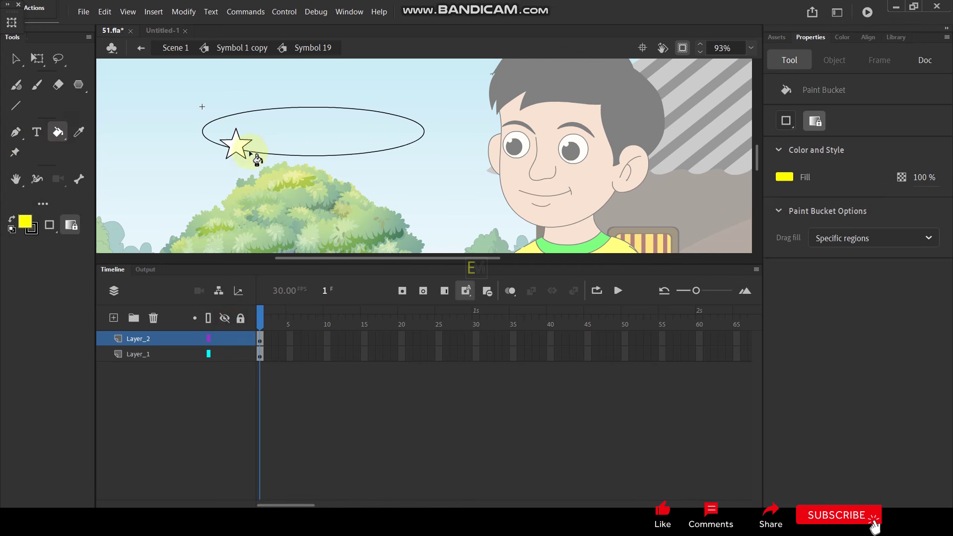
Step: Delete the star's black outline and shift its yellow fill slightly down so its centre sits on the oval path
{"action": "left_click", "coordinate": [15, 59]}
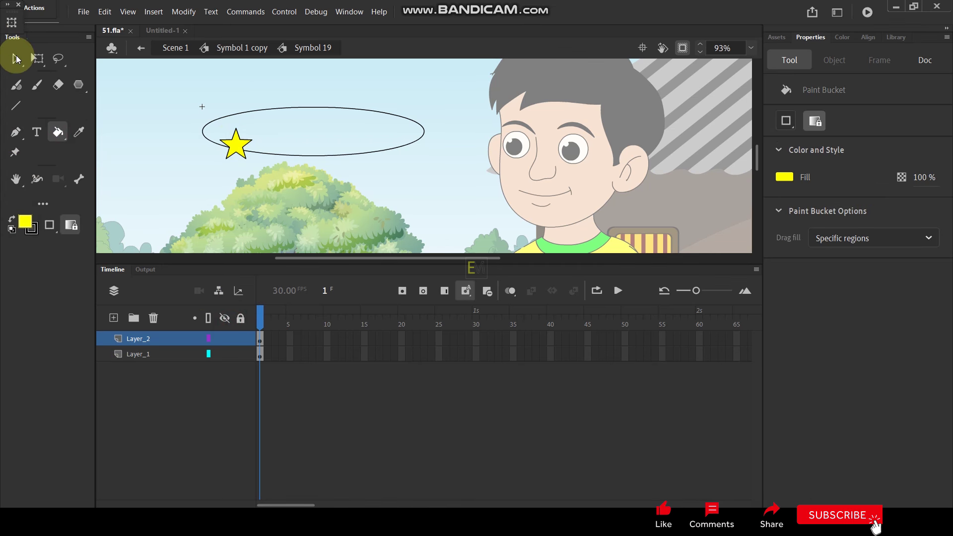
{"action": "left_click", "coordinate": [240, 138]}
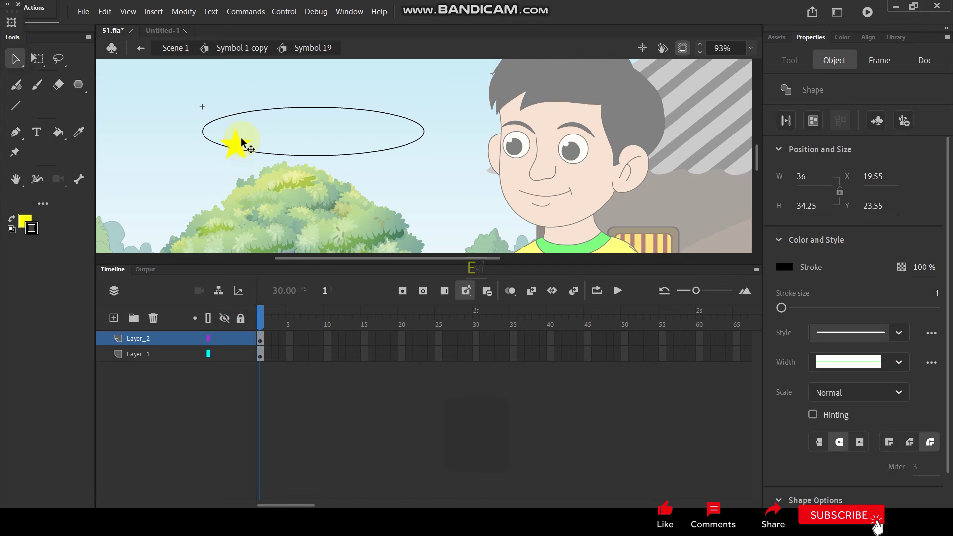
{"action": "key", "text": "Delete"}
{"action": "left_click", "coordinate": [239, 146]}
{"action": "scroll", "coordinate": [239, 146], "scroll_direction": "up", "scroll_amount": 3, "text": "ctrl"}
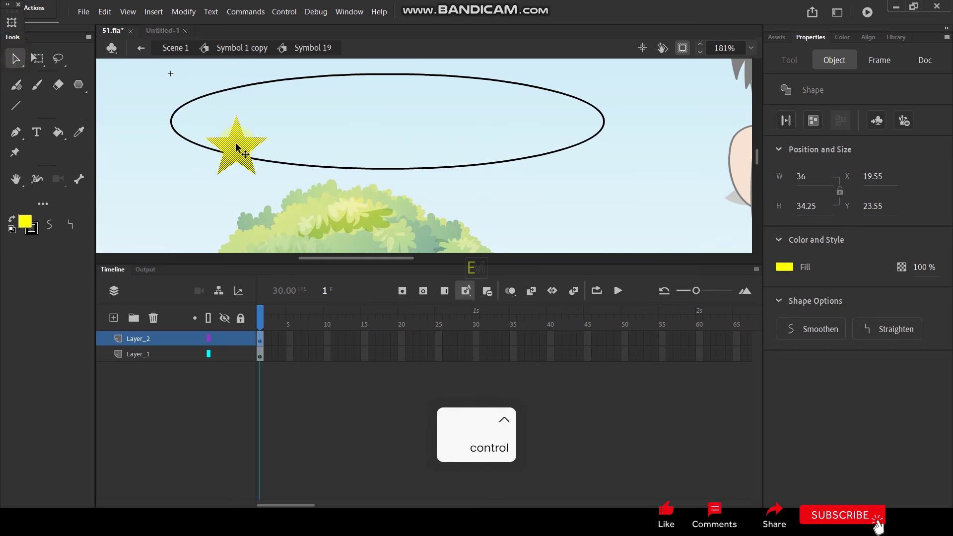
{"action": "left_click_drag", "start_coordinate": [237, 147], "coordinate": [236, 154]}
Step: Convert the star to a Movie Clip symbol
{"action": "key", "text": "F6"}
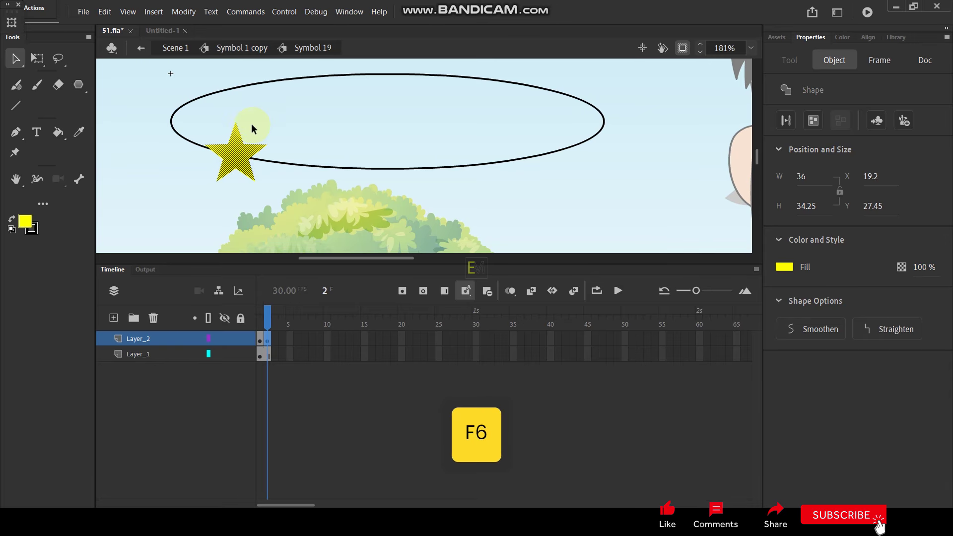
{"action": "key", "text": "ctrl+z"}
{"action": "key", "text": "F8"}
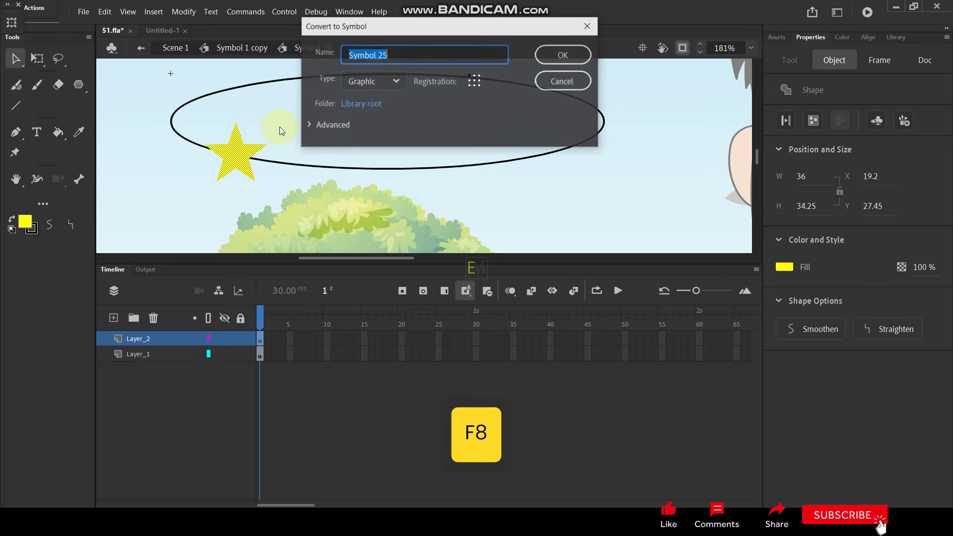
{"action": "left_click", "coordinate": [386, 82]}
{"action": "left_click", "coordinate": [372, 99]}
{"action": "left_click", "coordinate": [563, 54]}
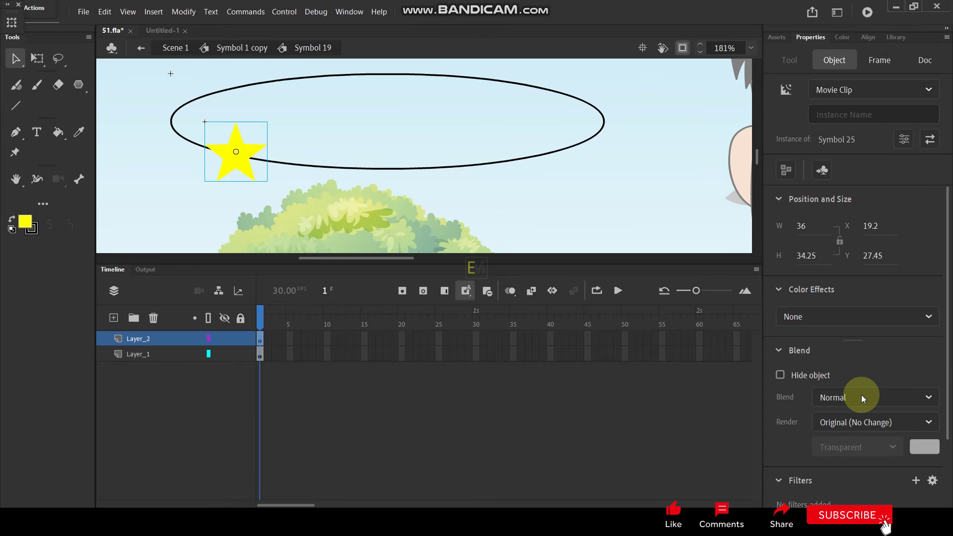
Step: Add a yellow Glow filter to the star with a blur of 14 in X and Y
{"action": "scroll", "coordinate": [873, 369], "scroll_direction": "down", "scroll_amount": 3}
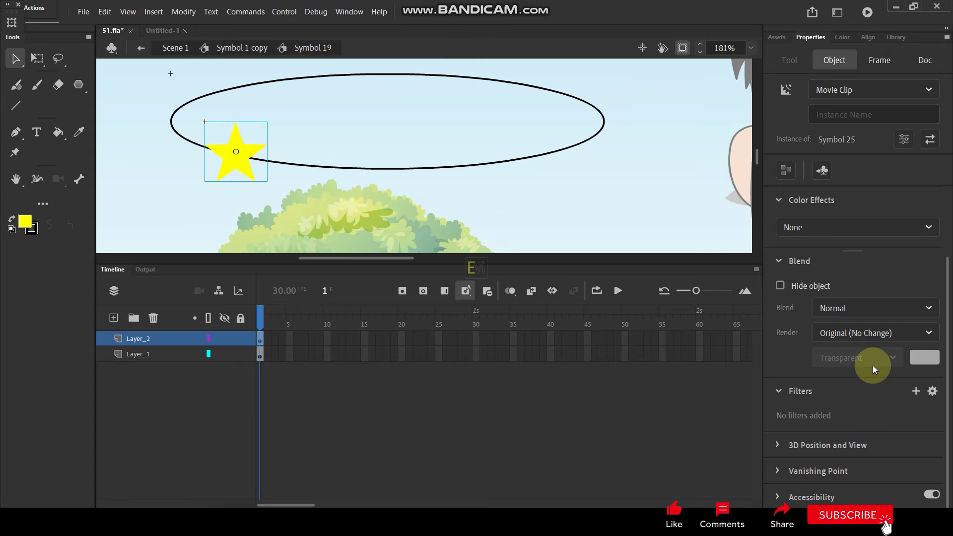
{"action": "left_click", "coordinate": [915, 390]}
{"action": "left_click", "coordinate": [864, 297]}
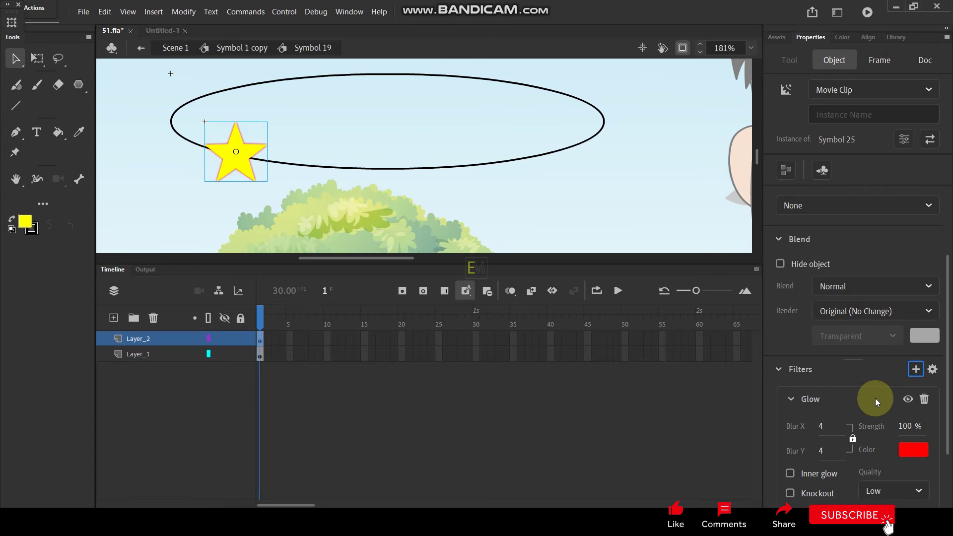
{"action": "left_click", "coordinate": [911, 457]}
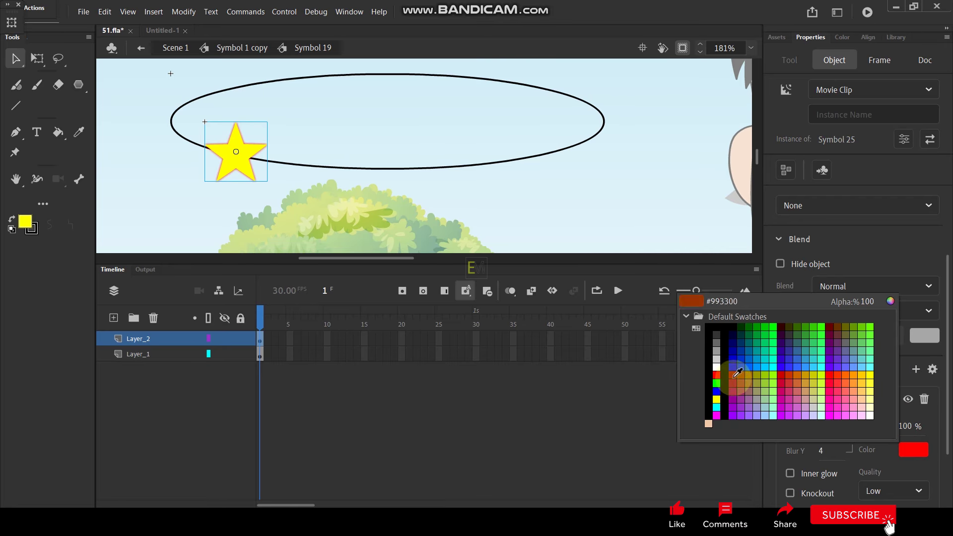
{"action": "left_click", "coordinate": [714, 392]}
{"action": "left_click", "coordinate": [821, 425]}
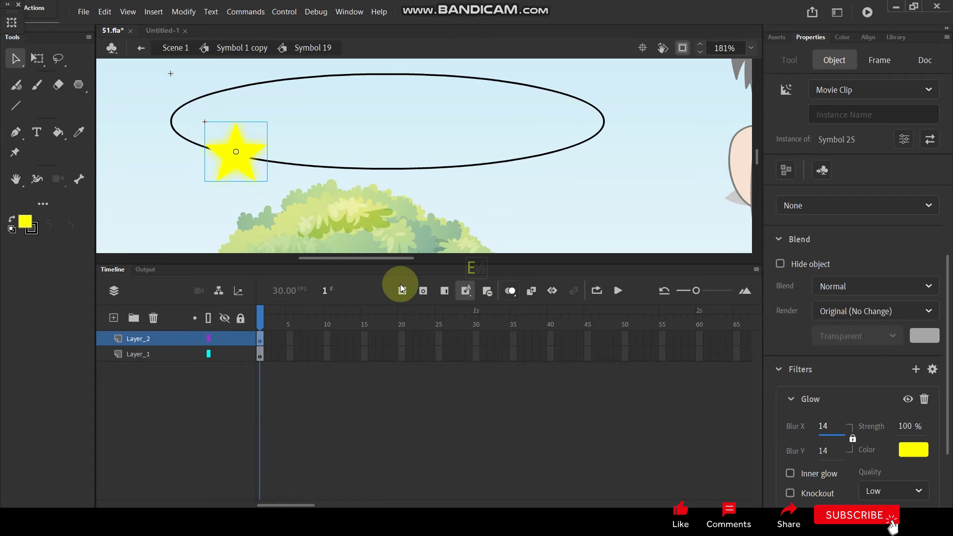
Step: Try turning the oval's Layer_1 into a guide layer, and undo the conversion
{"action": "left_click", "coordinate": [170, 356]}
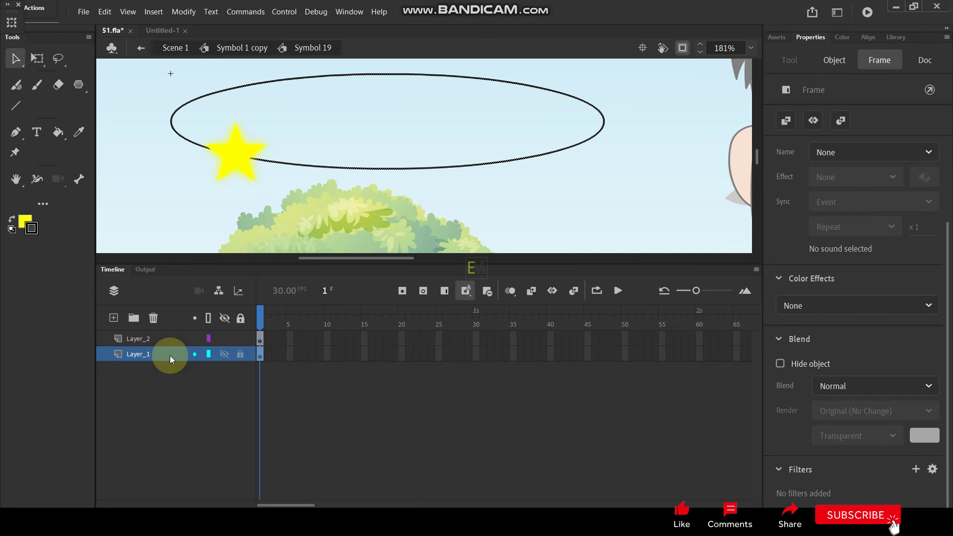
{"action": "right_click", "coordinate": [160, 356]}
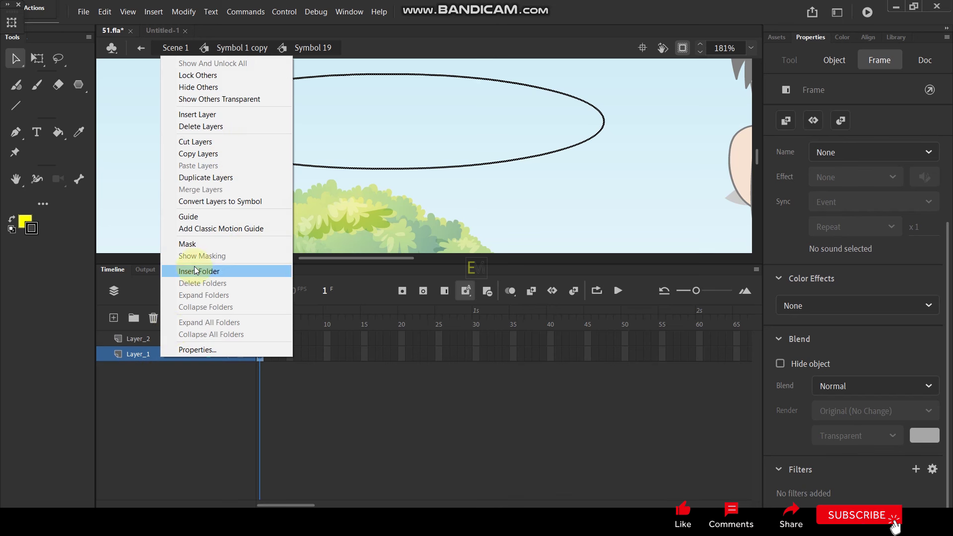
{"action": "left_click", "coordinate": [188, 217]}
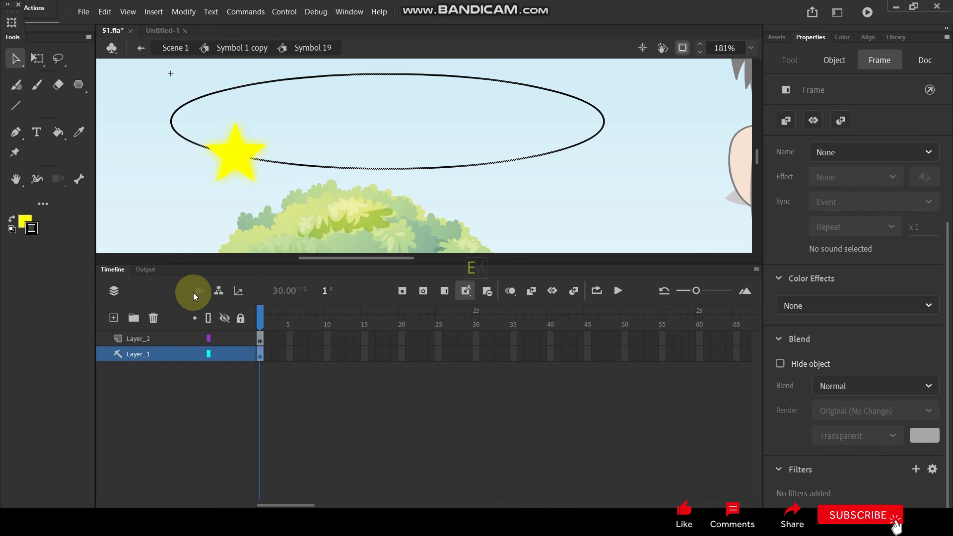
{"action": "key", "text": "ctrl+z"}
Step: Move the oval's Layer_1 above the star's Layer_2
{"action": "left_click_drag", "start_coordinate": [156, 353], "coordinate": [160, 332]}
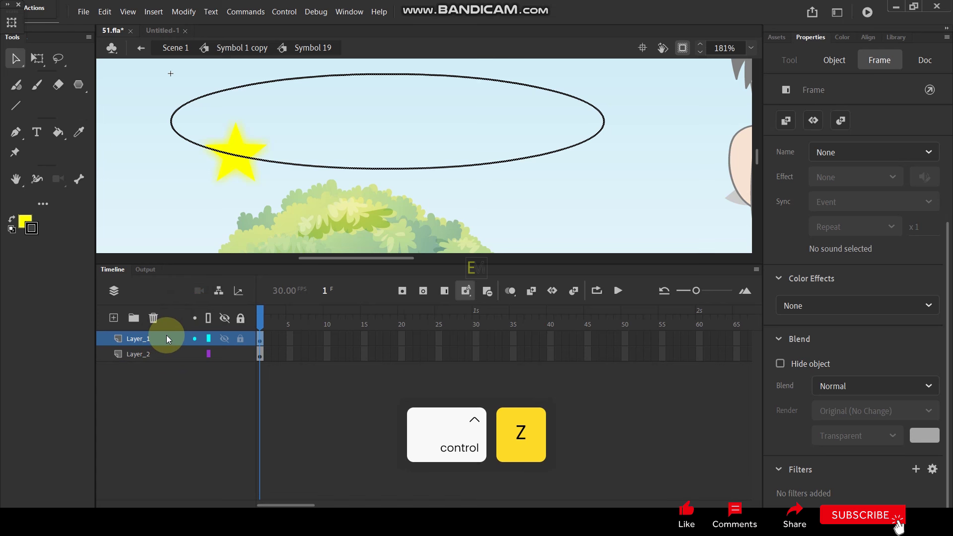
Step: Turn the oval's Layer_1 into a guide layer and nest the star's Layer_2 beneath it
{"action": "right_click", "coordinate": [165, 335]}
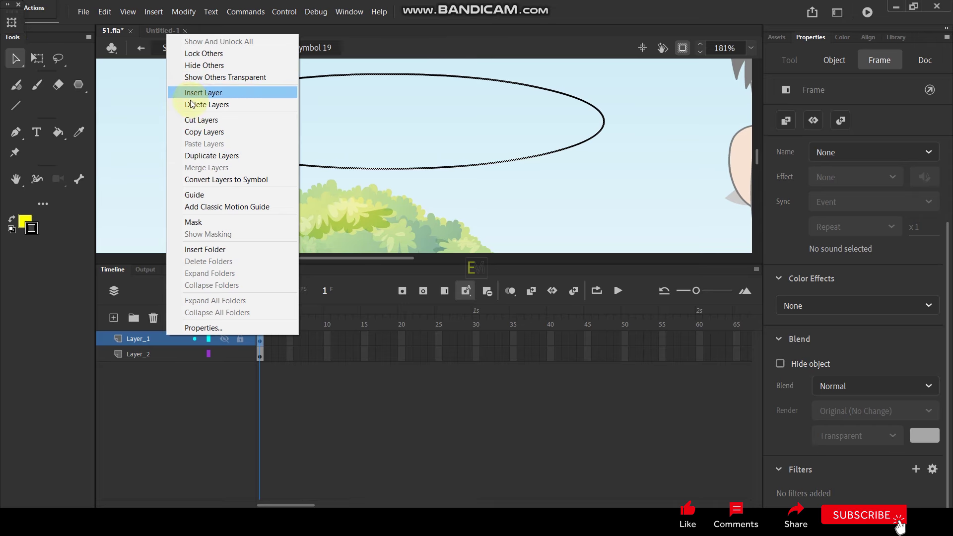
{"action": "left_click", "coordinate": [162, 406]}
{"action": "left_click", "coordinate": [165, 344]}
{"action": "left_click_drag", "start_coordinate": [168, 335], "coordinate": [166, 367]}
{"action": "right_click", "coordinate": [170, 355]}
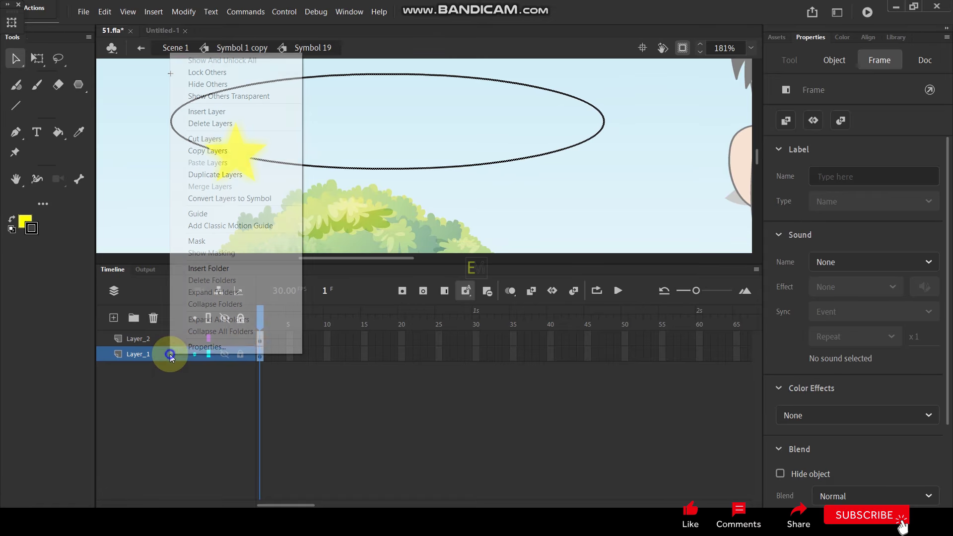
{"action": "left_click", "coordinate": [203, 214]}
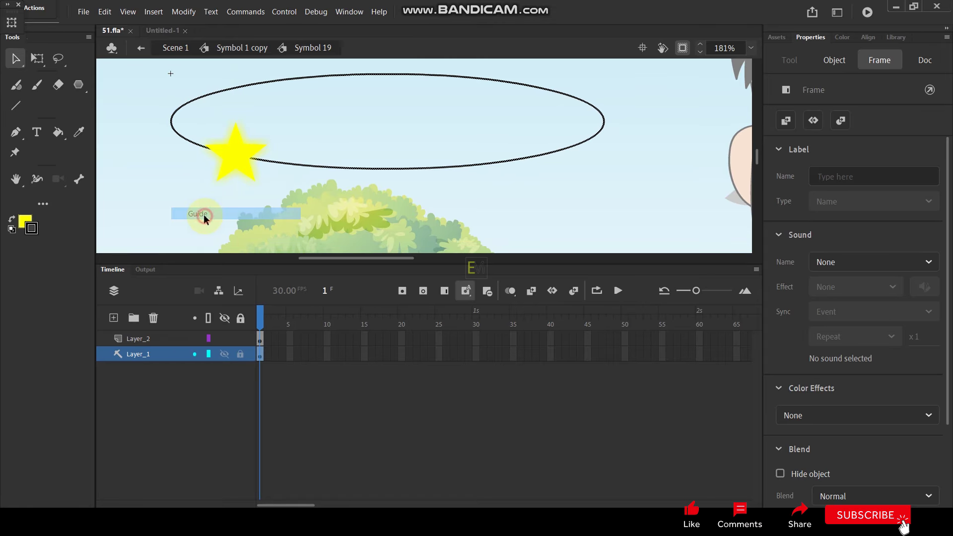
{"action": "left_click", "coordinate": [134, 338]}
{"action": "mouse_move", "coordinate": [119, 355]}
{"action": "left_mouse_down"}
{"action": "mouse_move", "coordinate": [186, 362]}
{"action": "mouse_move", "coordinate": [121, 353]}
{"action": "mouse_move", "coordinate": [130, 349]}
{"action": "left_mouse_up"}
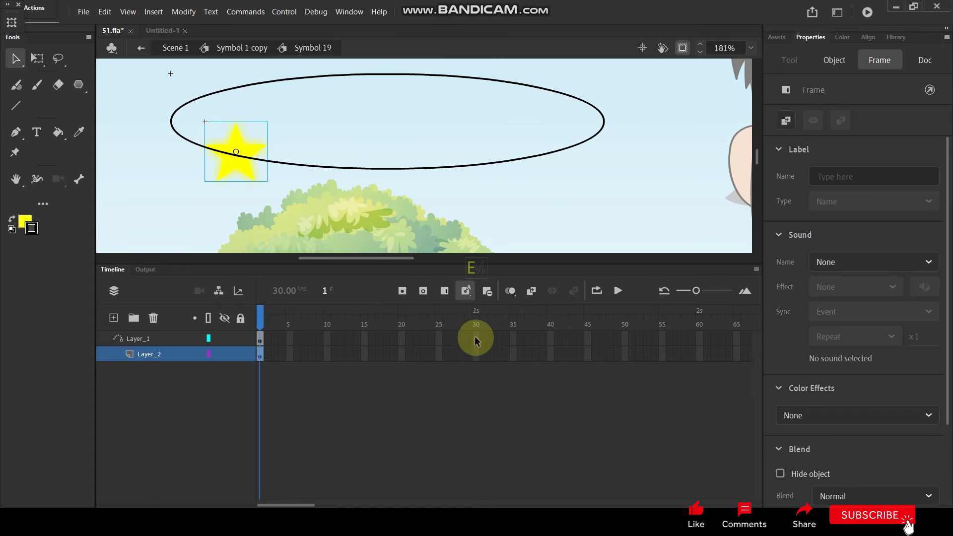
Step: Insert keyframes at frame 30 on both layers and create a classic tween on the star's Layer_2
{"action": "left_click_drag", "start_coordinate": [474, 356], "coordinate": [473, 354]}
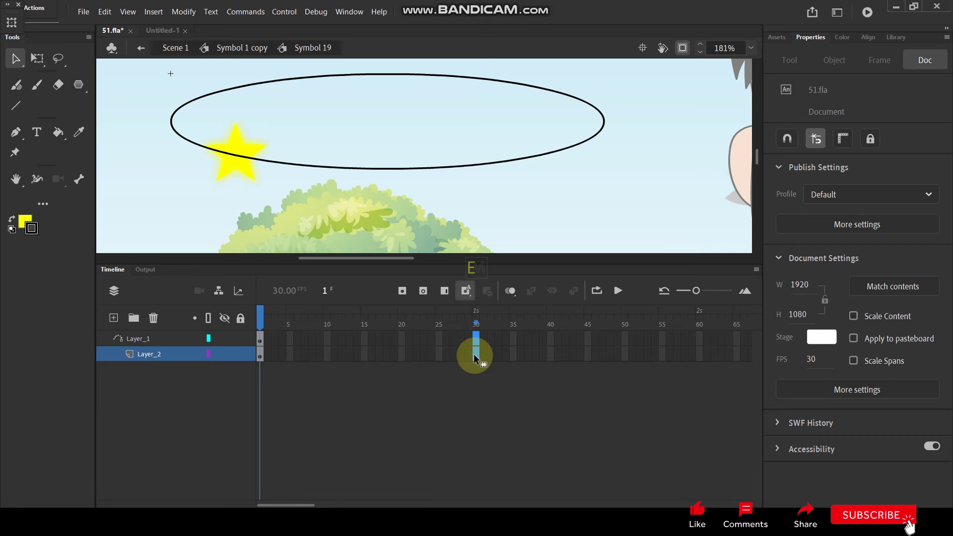
{"action": "key", "text": "F6"}
{"action": "left_click", "coordinate": [361, 405]}
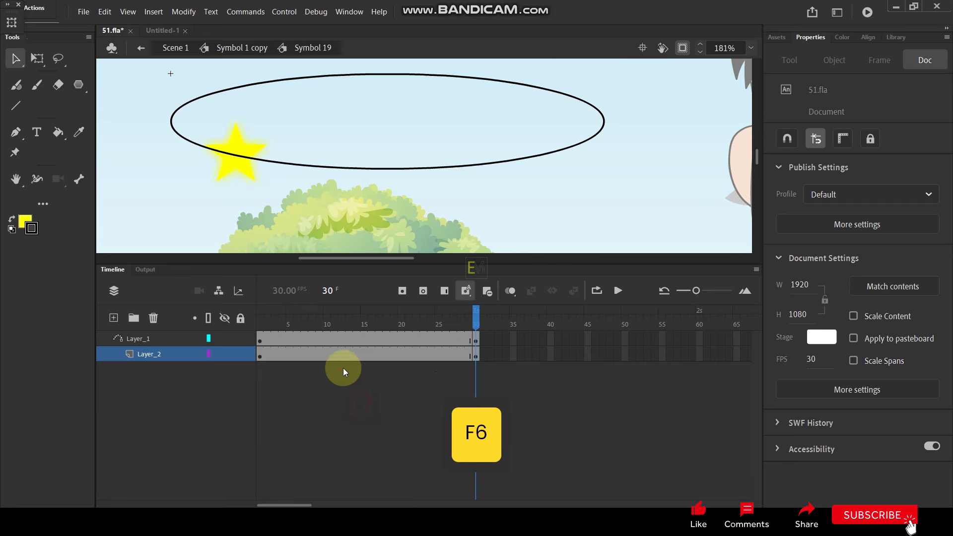
{"action": "left_click", "coordinate": [338, 356]}
{"action": "right_click", "coordinate": [338, 356]}
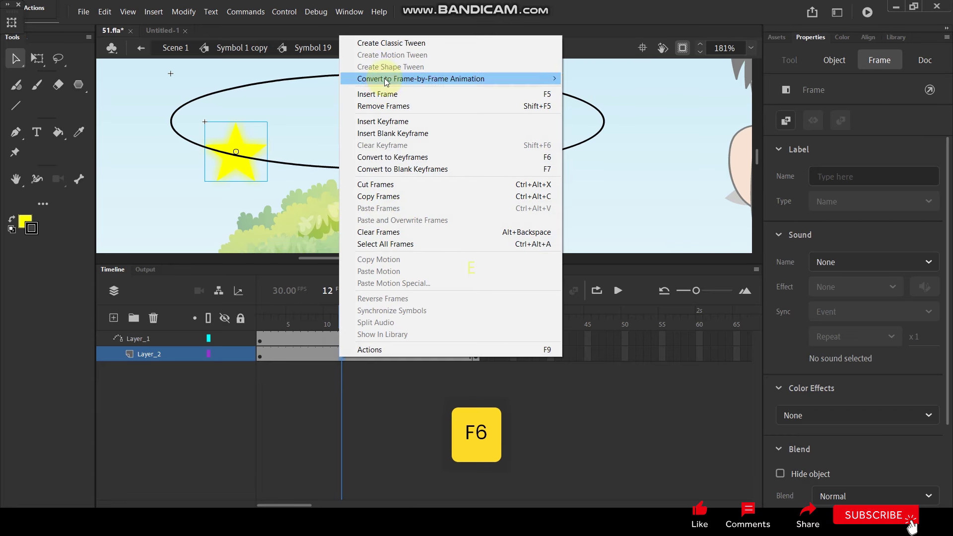
{"action": "left_click", "coordinate": [403, 44]}
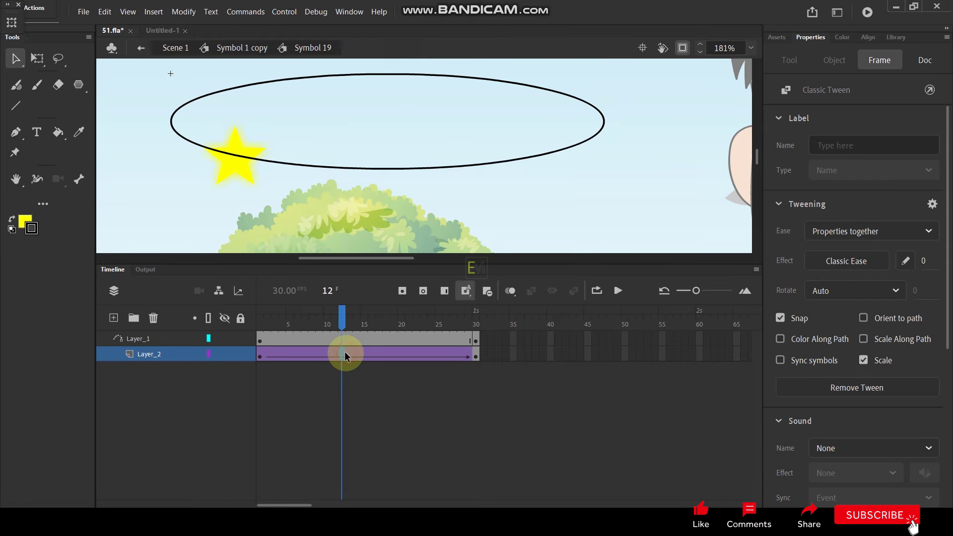
Step: Try setting the star tween's rotation to Clockwise, and undo the change
{"action": "left_click", "coordinate": [877, 293]}
{"action": "left_click", "coordinate": [826, 346]}
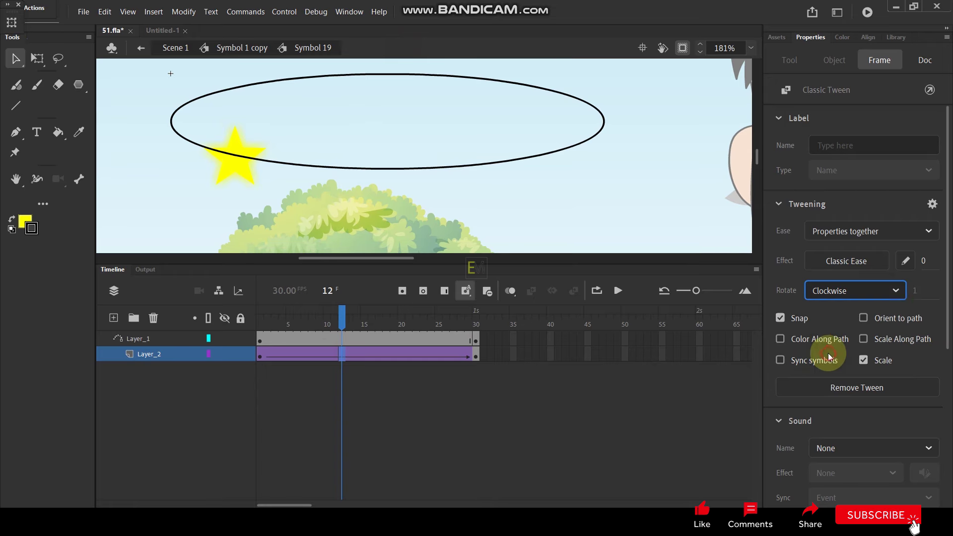
{"action": "mouse_move", "coordinate": [344, 317]}
{"action": "left_mouse_down"}
{"action": "mouse_move", "coordinate": [380, 317]}
{"action": "mouse_move", "coordinate": [311, 317]}
{"action": "mouse_move", "coordinate": [352, 318]}
{"action": "left_mouse_up"}
{"action": "key", "text": "ctrl+z"}
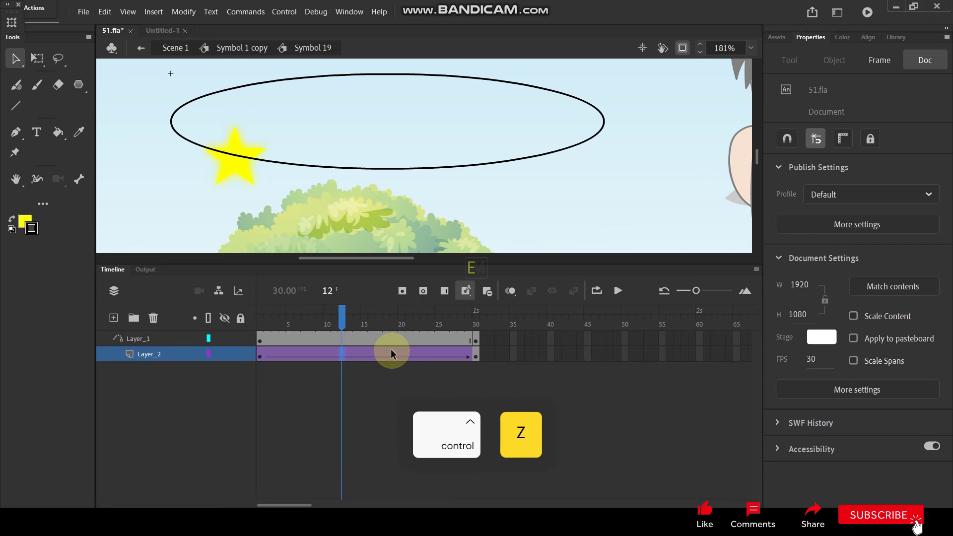
Step: At frame 30, move the star along the guide to the right end of the oval
{"action": "left_click", "coordinate": [476, 352]}
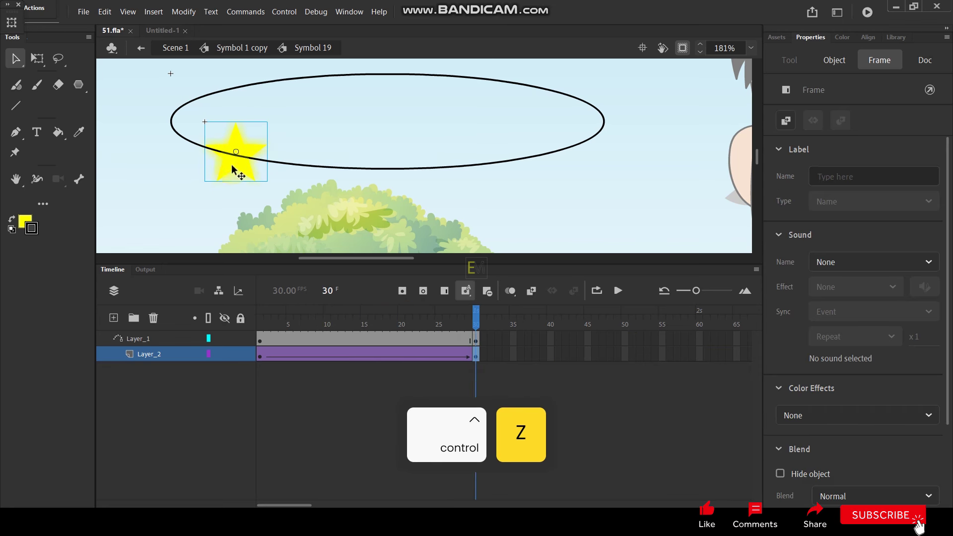
{"action": "left_click_drag", "start_coordinate": [236, 162], "coordinate": [498, 153]}
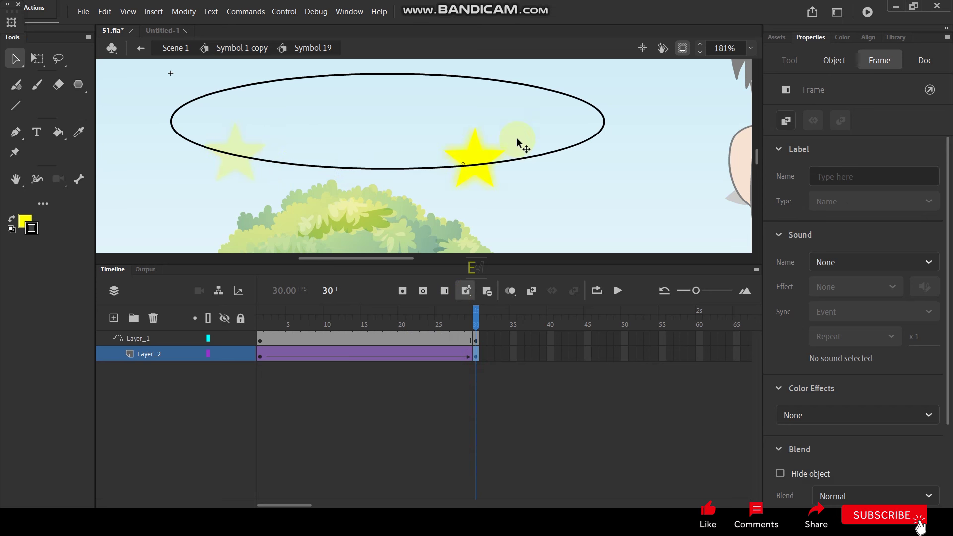
{"action": "left_click_drag", "start_coordinate": [207, 108], "coordinate": [197, 112]}
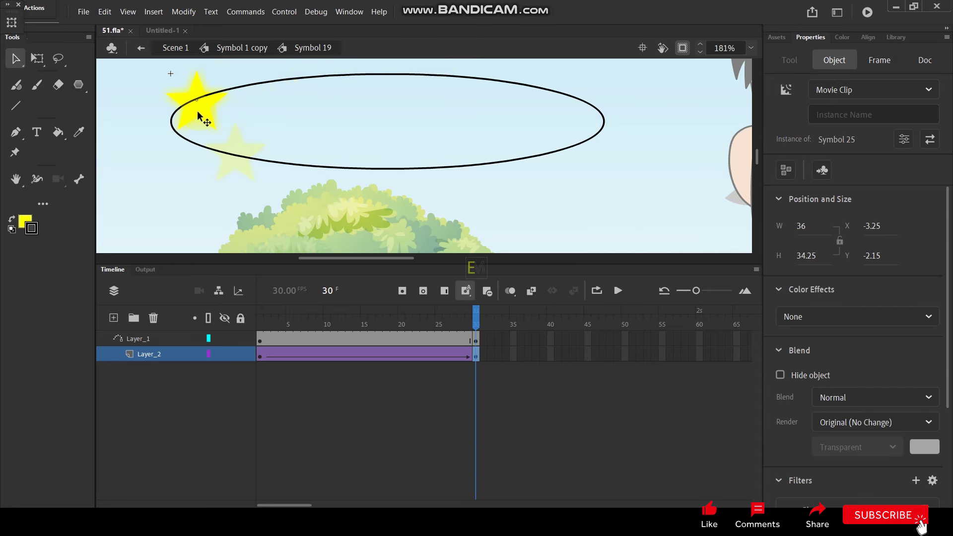
{"action": "mouse_move", "coordinate": [484, 345]}
{"action": "left_mouse_down"}
{"action": "mouse_move", "coordinate": [486, 331]}
{"action": "mouse_move", "coordinate": [452, 321]}
{"action": "mouse_move", "coordinate": [196, 319]}
{"action": "mouse_move", "coordinate": [254, 333]}
{"action": "mouse_move", "coordinate": [493, 349]}
{"action": "left_mouse_up"}
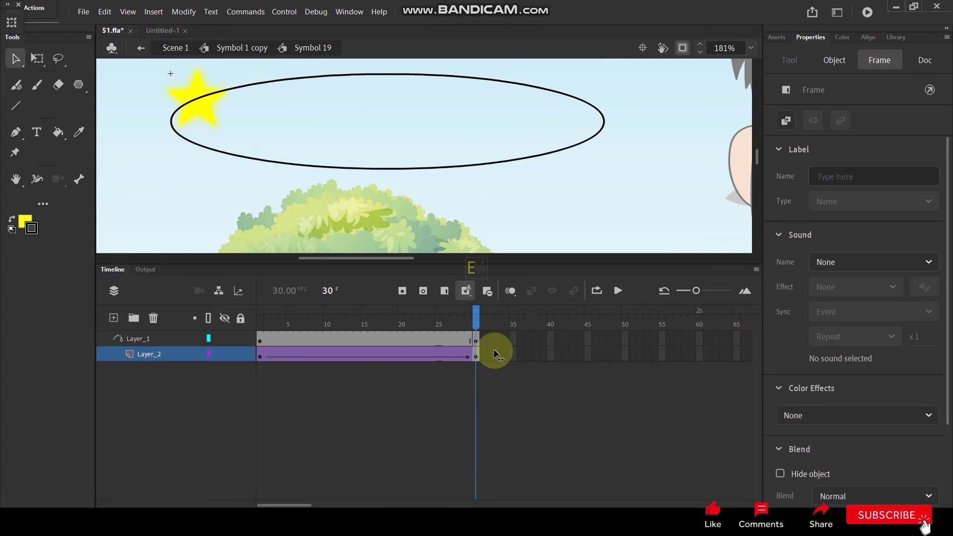
{"action": "left_click", "coordinate": [234, 58]}
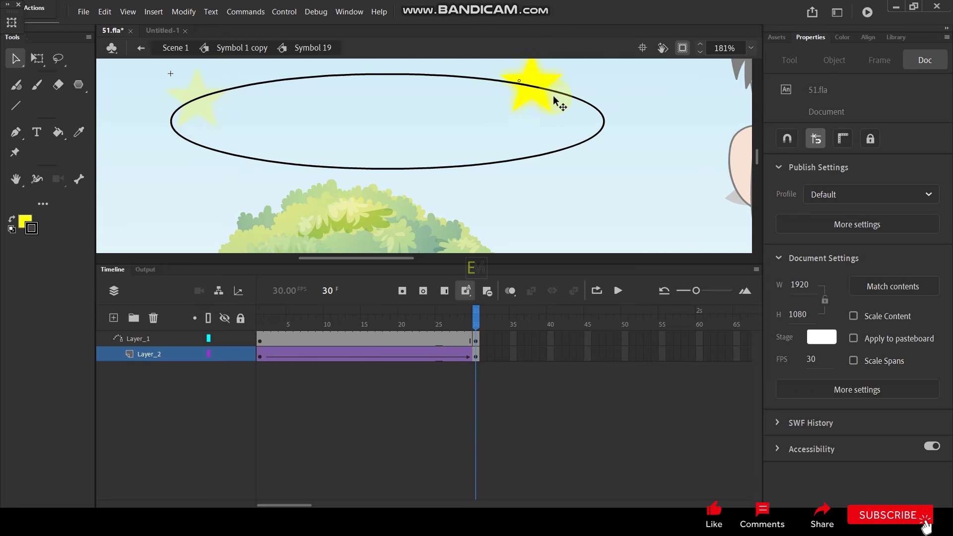
{"action": "left_click", "coordinate": [609, 130]}
{"action": "left_click_drag", "start_coordinate": [472, 326], "coordinate": [476, 378]}
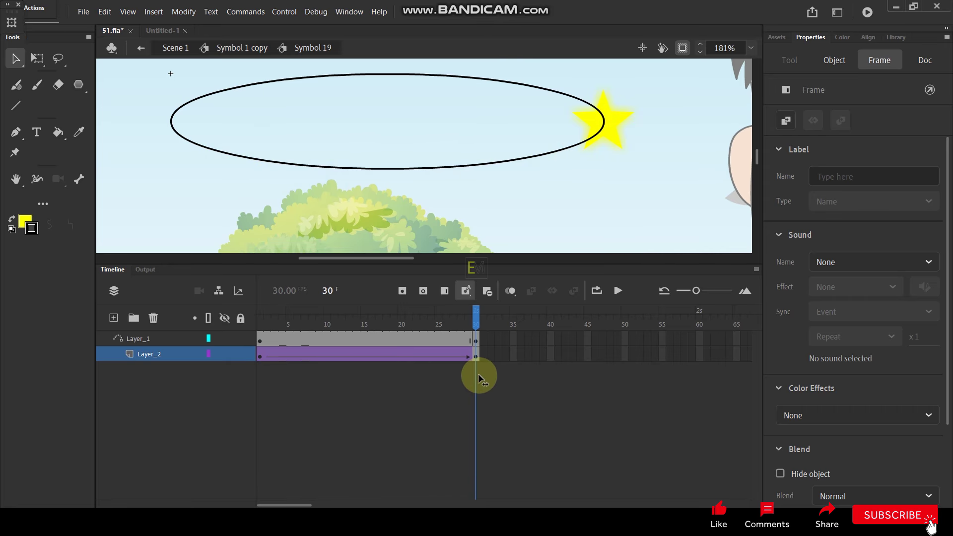
{"action": "left_click", "coordinate": [478, 379]}
{"action": "mouse_move", "coordinate": [299, 505]}
{"action": "left_mouse_down"}
{"action": "mouse_move", "coordinate": [314, 504]}
{"action": "mouse_move", "coordinate": [298, 504]}
{"action": "left_mouse_up"}
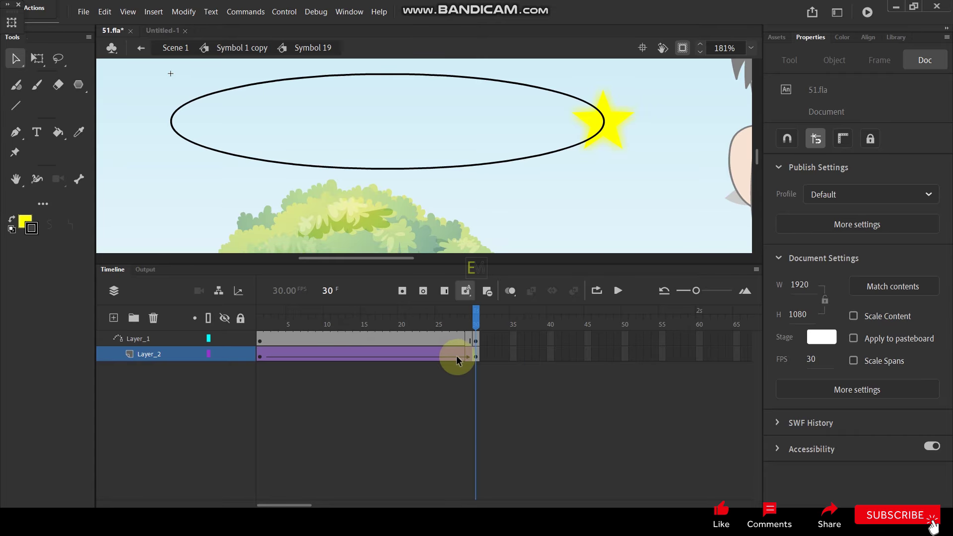
Step: Move the star's end keyframe on Layer_2 to frame 14 and insert a new keyframe at frame 30
{"action": "left_click", "coordinate": [475, 353]}
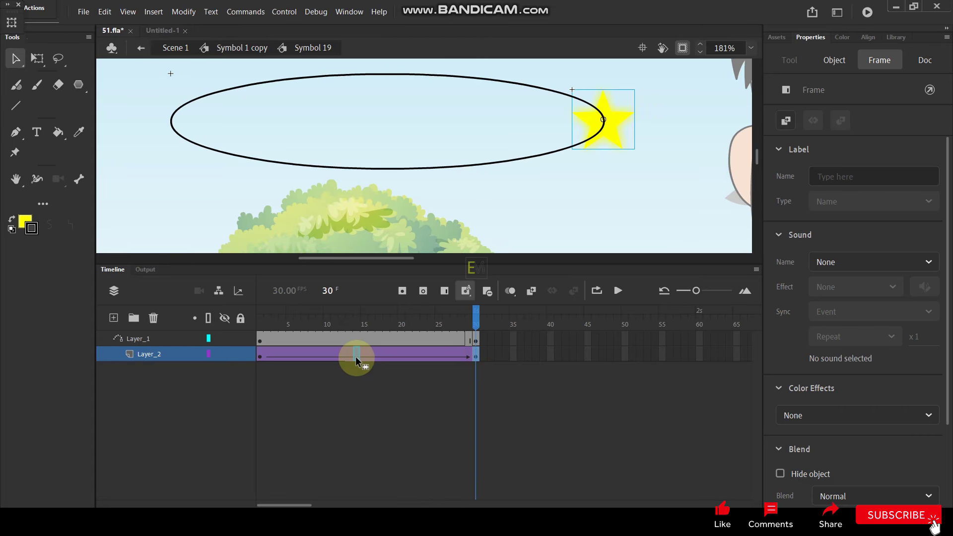
{"action": "left_click", "coordinate": [355, 357]}
{"action": "left_click", "coordinate": [475, 354]}
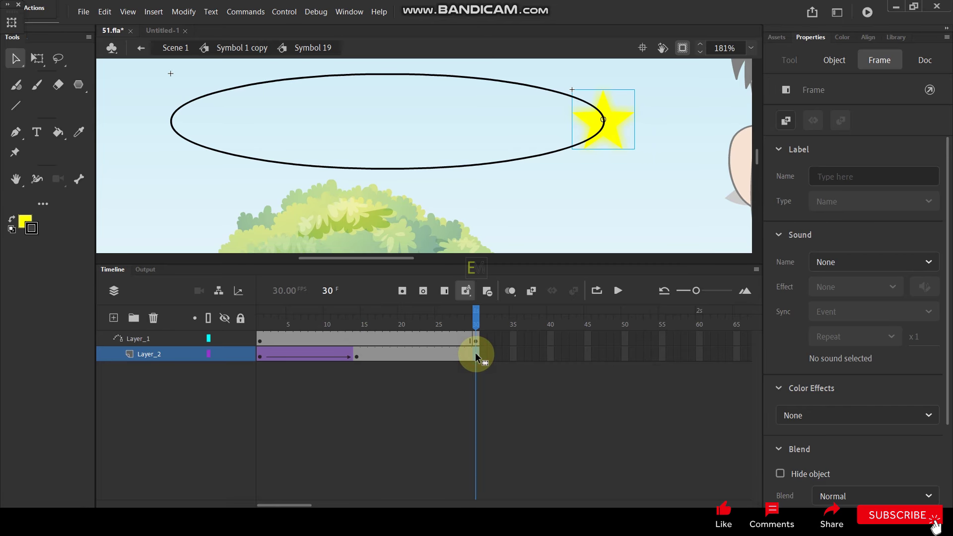
{"action": "key", "text": "F6"}
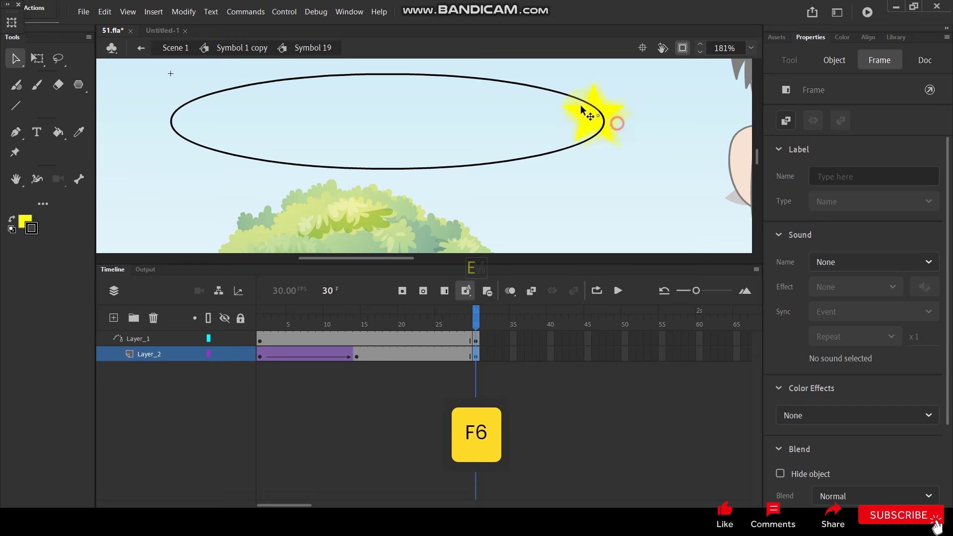
Step: Move the star at frame 30 onto the oval's upper edge and create a classic tween from frame 14
{"action": "left_click_drag", "start_coordinate": [427, 72], "coordinate": [386, 75]}
{"action": "left_click", "coordinate": [413, 290]}
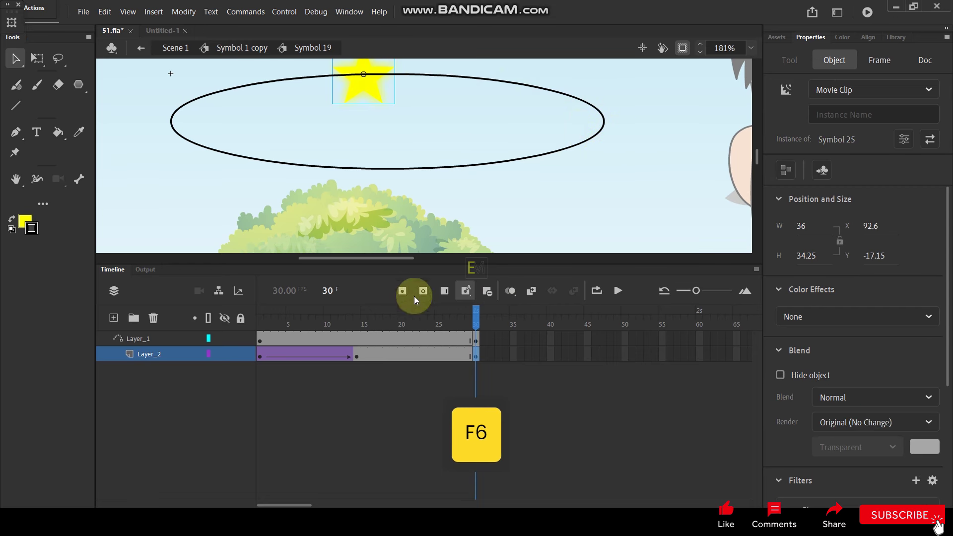
{"action": "left_click", "coordinate": [385, 353]}
{"action": "right_click", "coordinate": [386, 353]}
{"action": "left_click", "coordinate": [438, 40]}
{"action": "key", "text": "Return"}
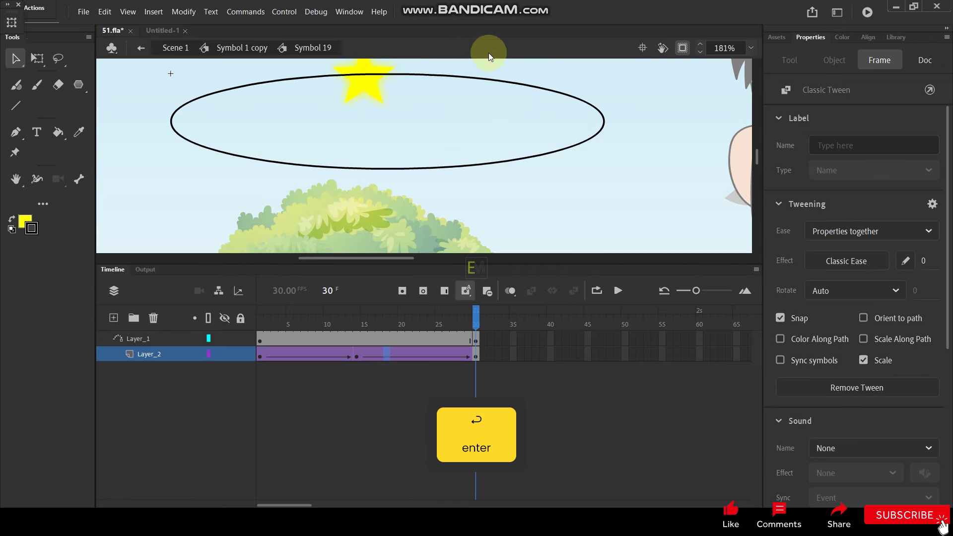
Step: Move the upper-edge star keyframe to frame 22 and insert another keyframe at frame 30 on Layer_2
{"action": "left_click", "coordinate": [475, 356]}
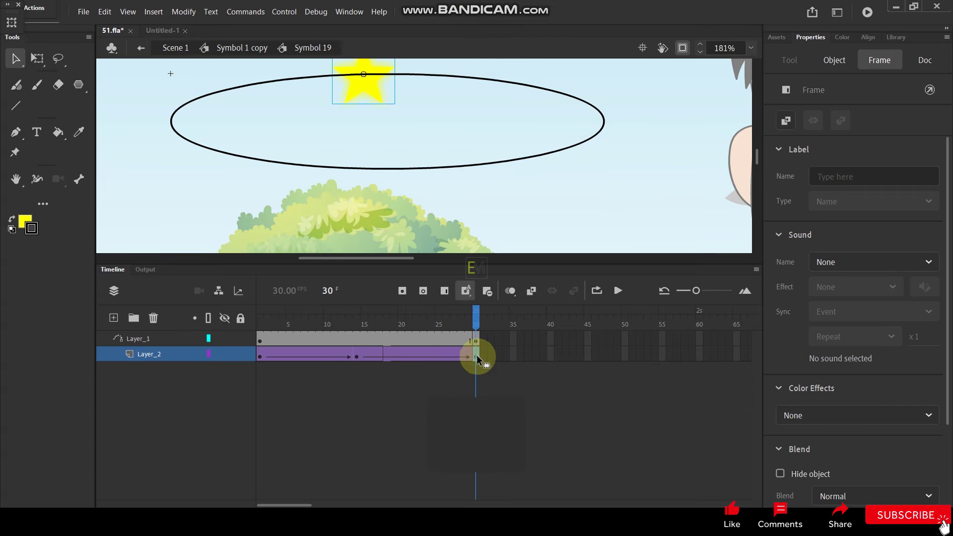
{"action": "left_click_drag", "start_coordinate": [429, 357], "coordinate": [415, 356]}
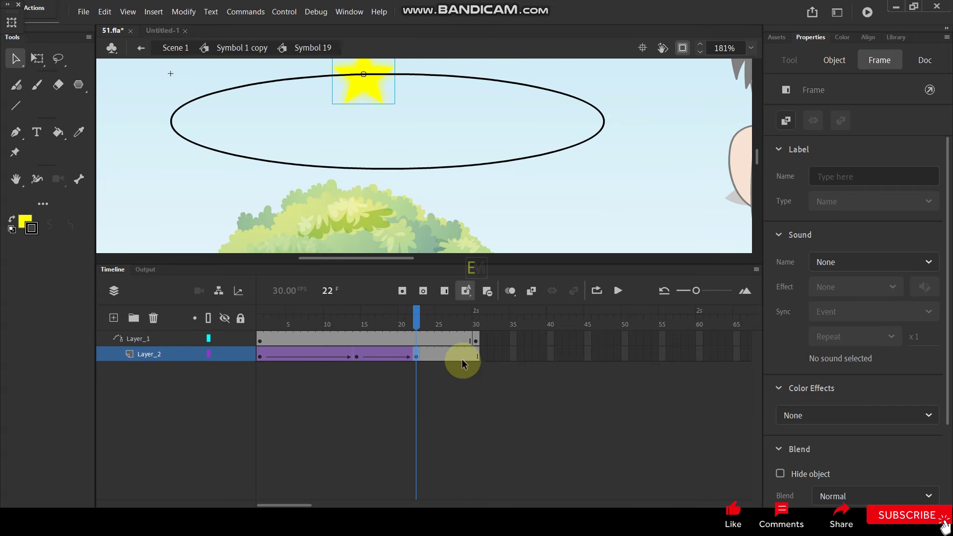
{"action": "left_click", "coordinate": [475, 356]}
{"action": "key", "text": "F6"}
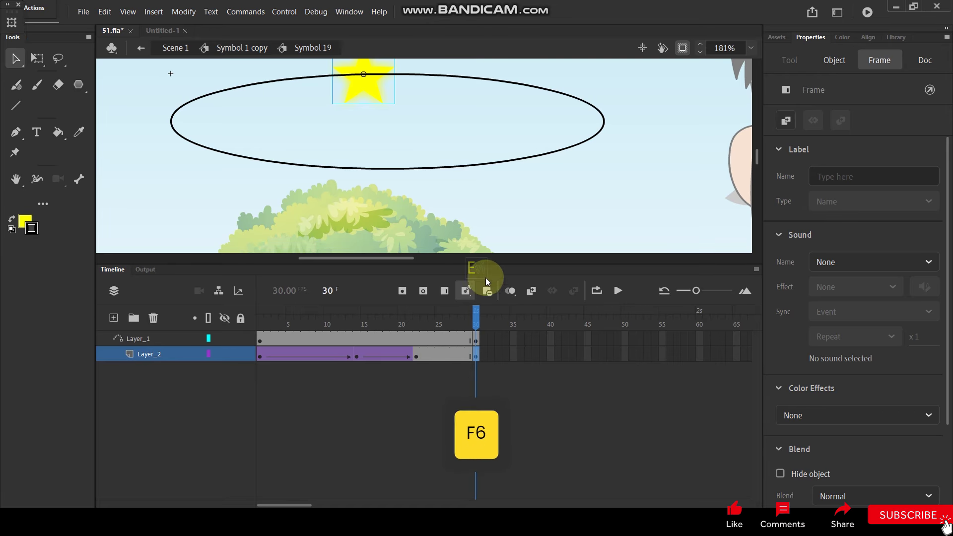
Step: Place the star at the oval's left end at frame 30 and create a classic tween from frame 22
{"action": "left_click_drag", "start_coordinate": [371, 90], "coordinate": [183, 126]}
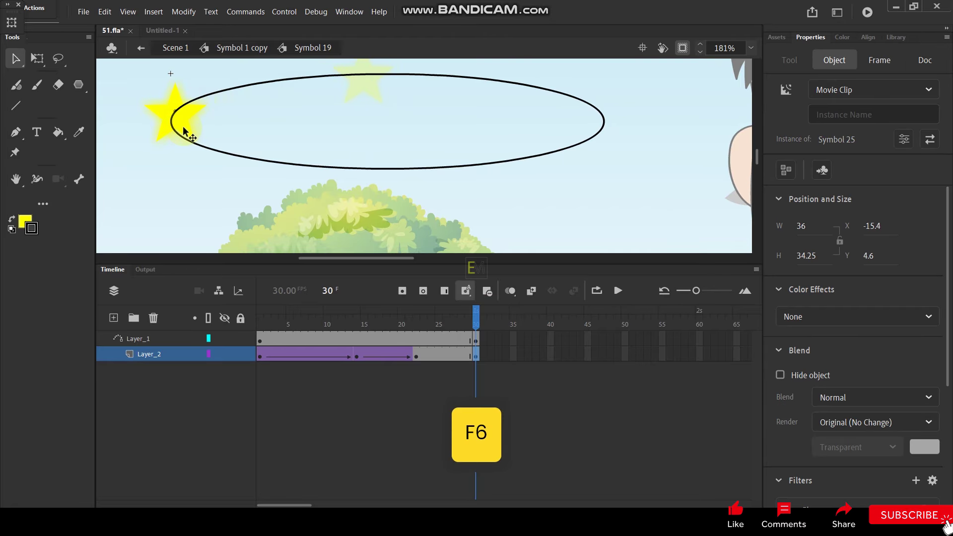
{"action": "left_click", "coordinate": [451, 355]}
{"action": "right_click", "coordinate": [451, 355]}
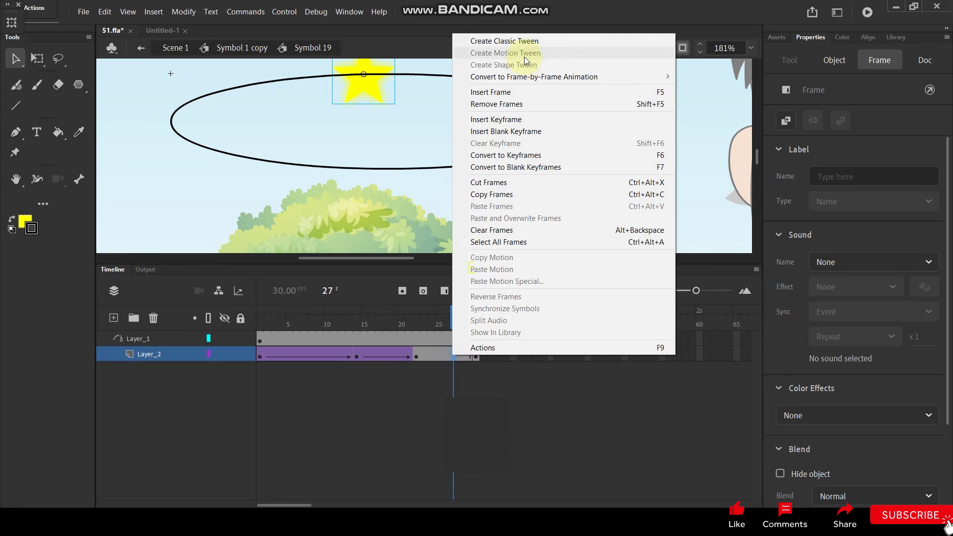
{"action": "left_click", "coordinate": [514, 44]}
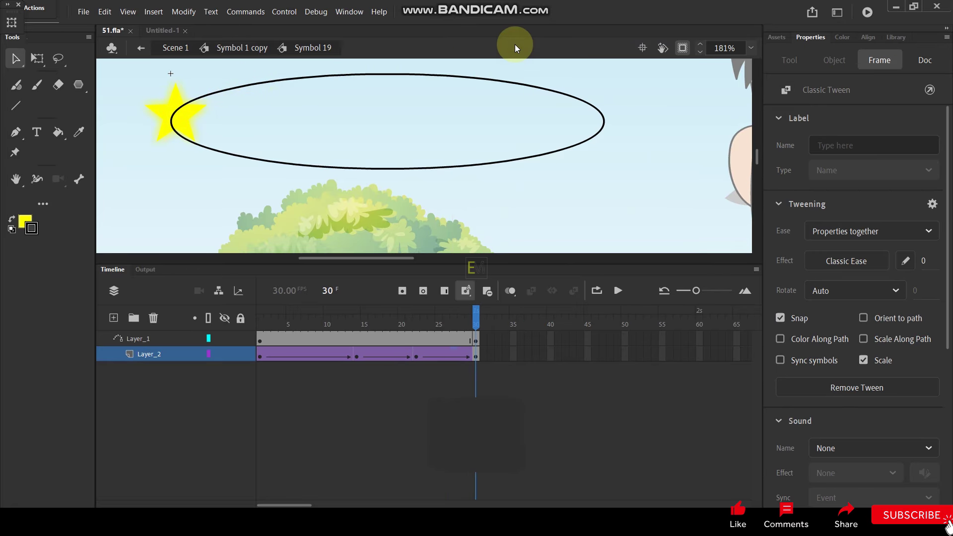
Step: Play back the star animation and check its position along the oval at several frames
{"action": "key", "text": "Return"}
{"action": "key", "text": "Return"}
{"action": "key", "text": "Return"}
{"action": "key", "text": "Return"}
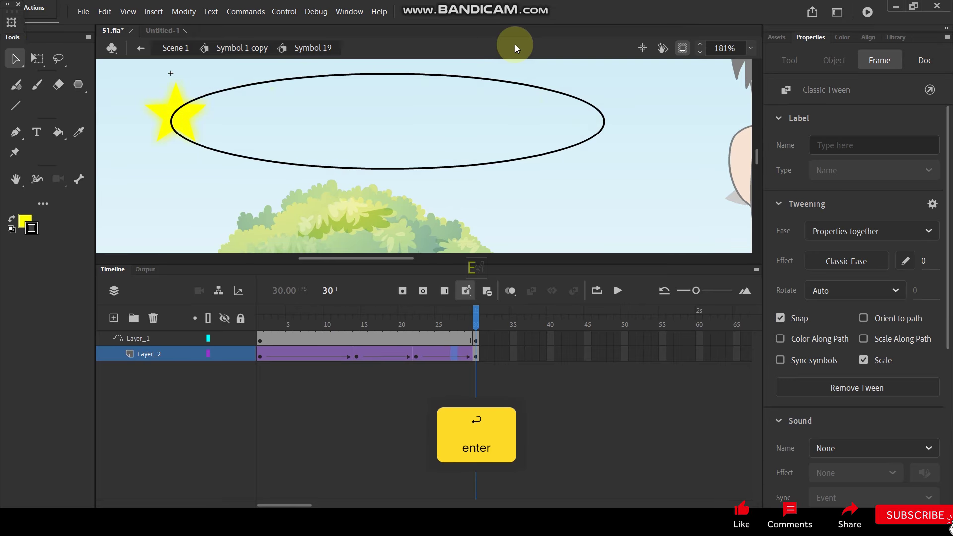
{"action": "left_click", "coordinate": [359, 342]}
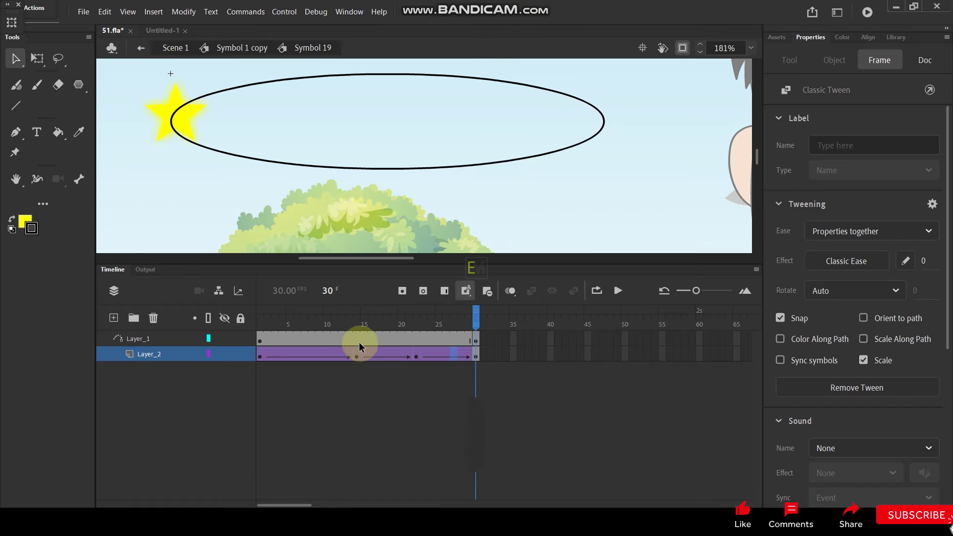
{"action": "left_click", "coordinate": [323, 354]}
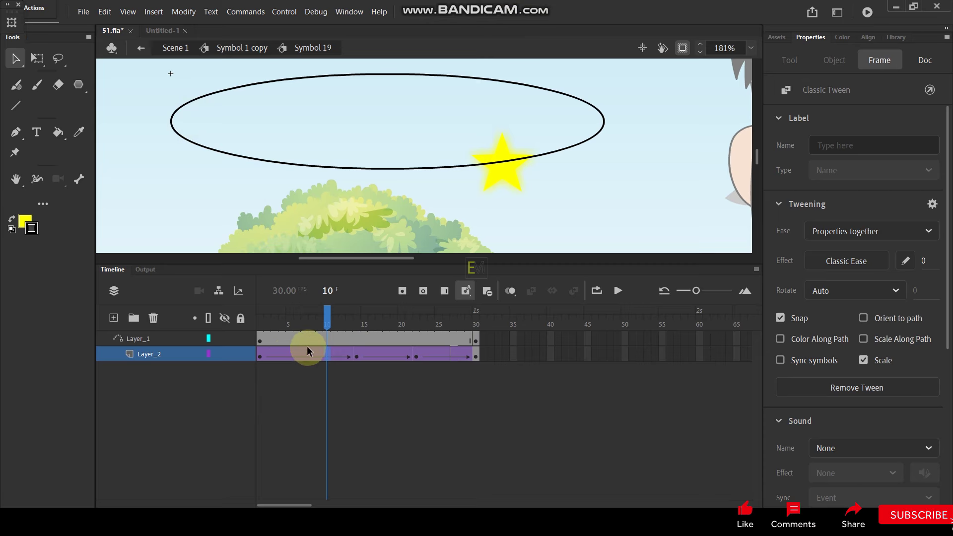
{"action": "left_click", "coordinate": [306, 356]}
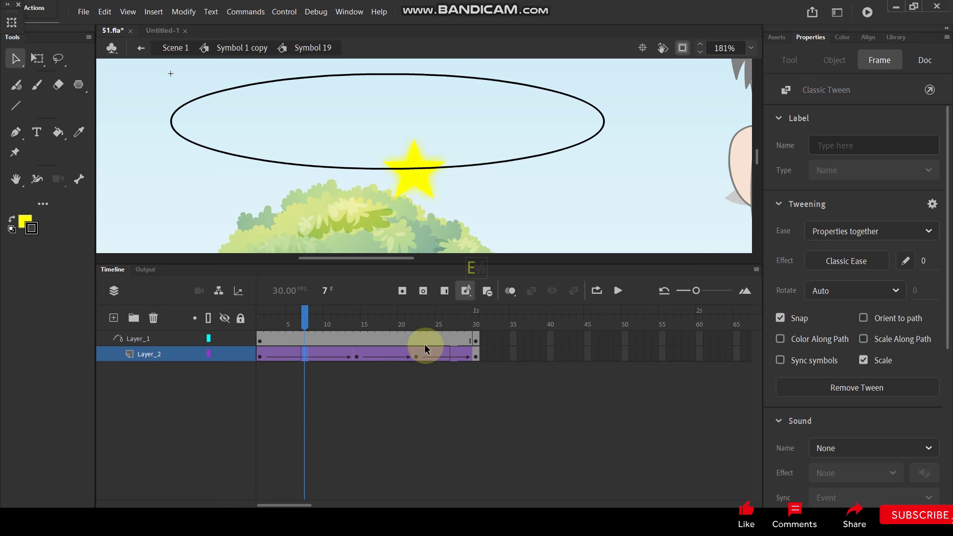
Step: Inspect the layer commands for Layer_8 in Symbol 1 copy, and reopen the star and oval symbol for editing
{"action": "left_click", "coordinate": [258, 48]}
{"action": "left_click_drag", "start_coordinate": [261, 338], "coordinate": [160, 350]}
{"action": "right_click", "coordinate": [164, 337]}
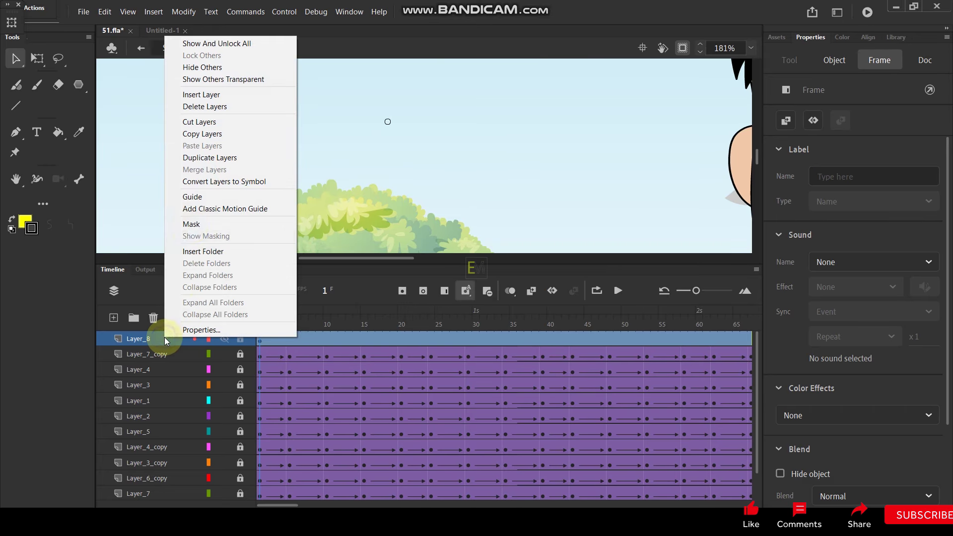
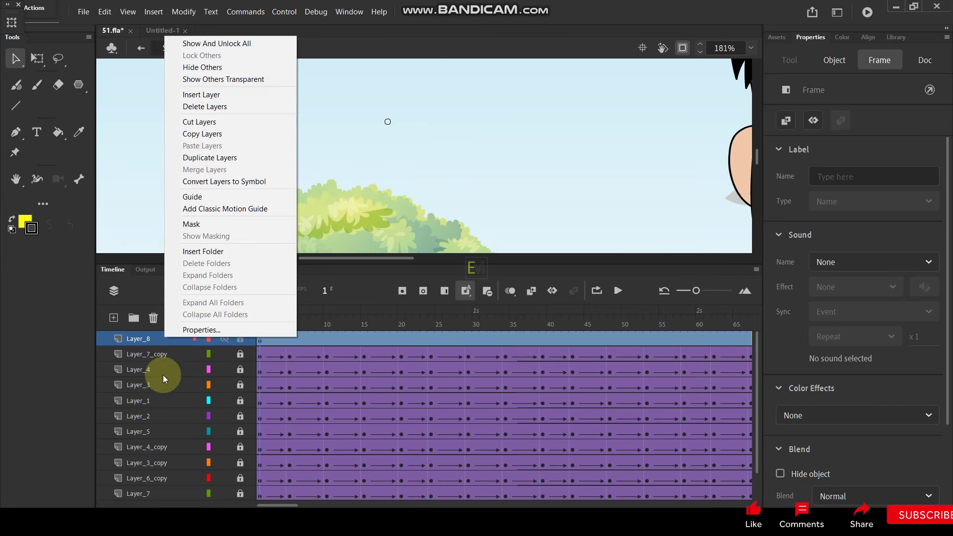
{"action": "left_click", "coordinate": [222, 209]}
{"action": "double_click", "coordinate": [239, 168]}
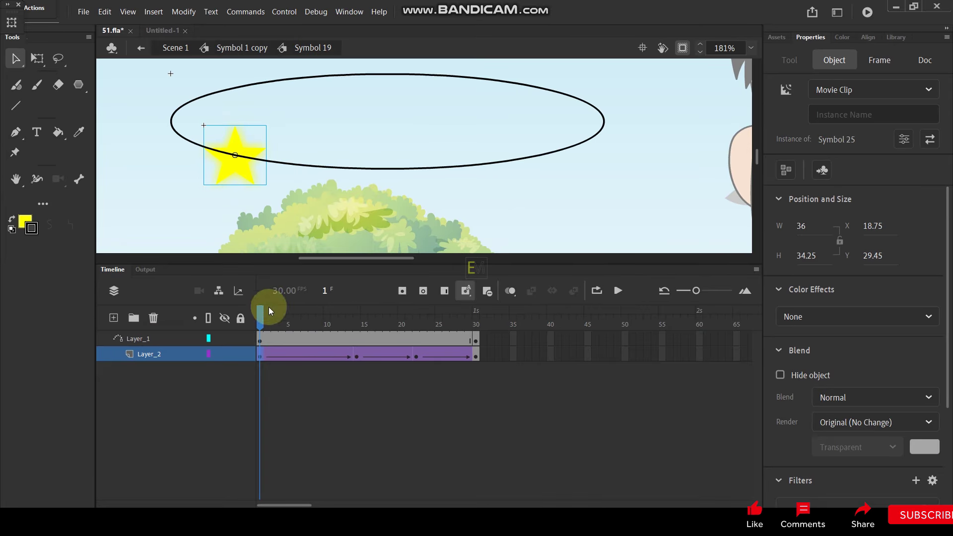
Step: Return to Symbol 1 copy and duplicate Layer_8 containing the star
{"action": "mouse_move", "coordinate": [263, 322]}
{"action": "left_mouse_down"}
{"action": "mouse_move", "coordinate": [274, 323]}
{"action": "mouse_move", "coordinate": [249, 320]}
{"action": "left_mouse_up"}
{"action": "left_click", "coordinate": [194, 99]}
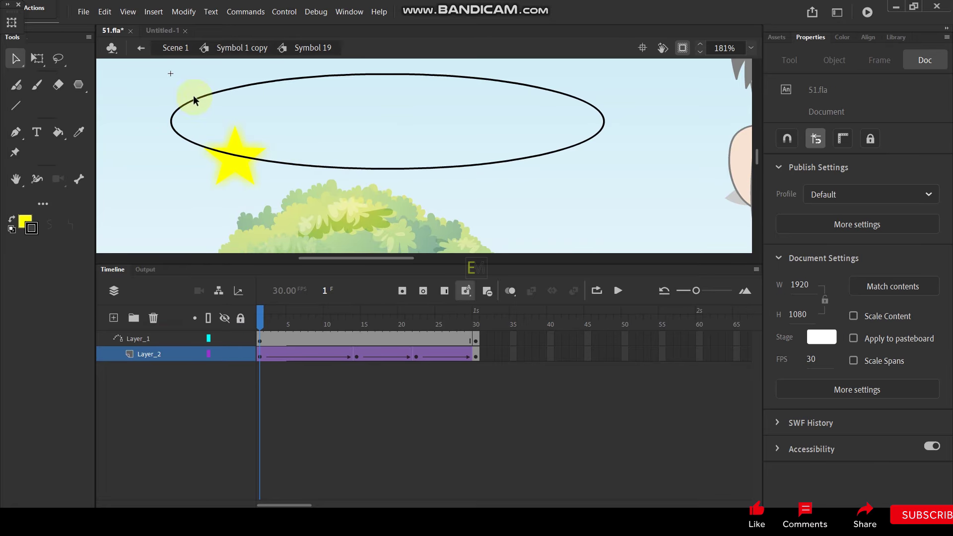
{"action": "left_click", "coordinate": [247, 50]}
{"action": "right_click", "coordinate": [174, 339]}
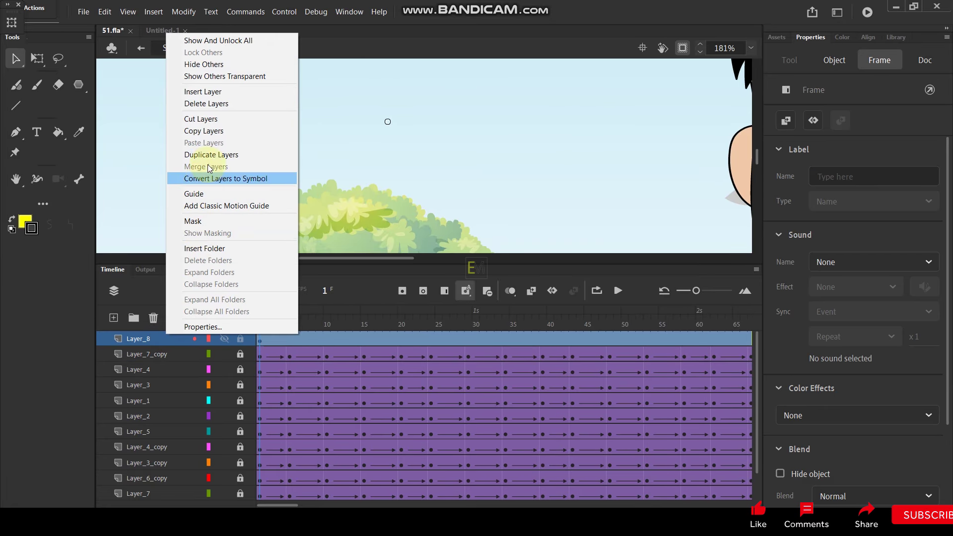
{"action": "left_click", "coordinate": [210, 154]}
Step: Inside Symbol 19, move the frame 1 star along the oval's lower edge to X 81.85, Y 36.95, and check frame 30
{"action": "double_click", "coordinate": [239, 162]}
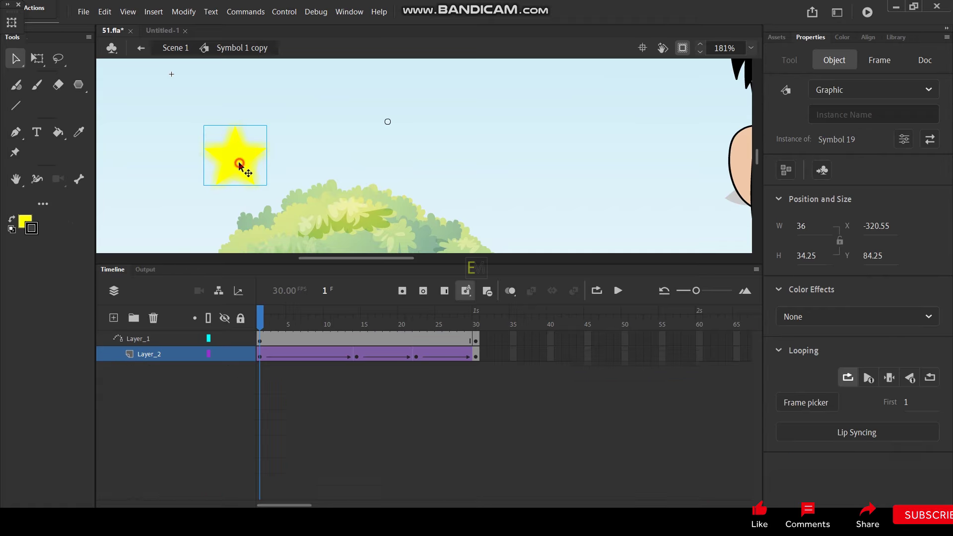
{"action": "left_click", "coordinate": [236, 167]}
{"action": "left_click_drag", "start_coordinate": [234, 167], "coordinate": [338, 182]}
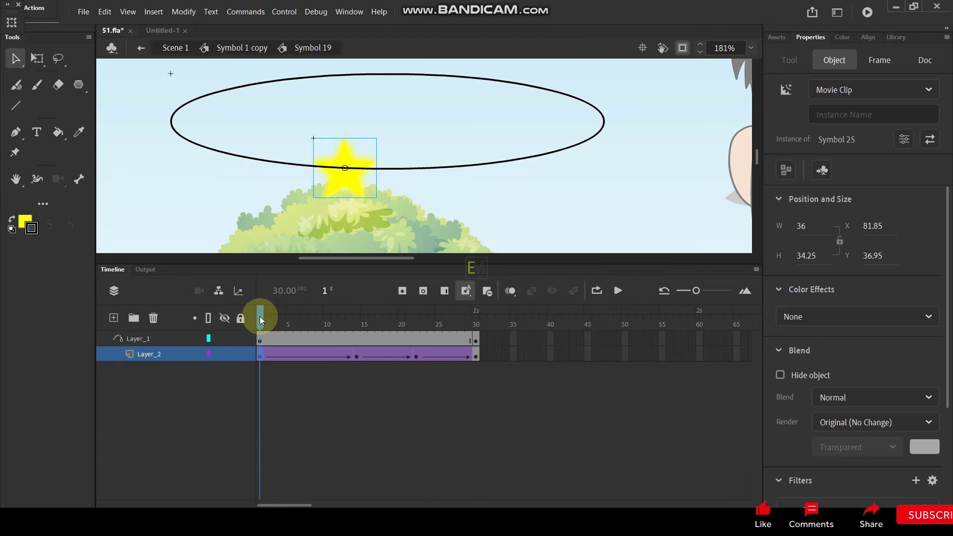
{"action": "left_click_drag", "start_coordinate": [260, 316], "coordinate": [480, 321]}
{"action": "left_click", "coordinate": [283, 97]}
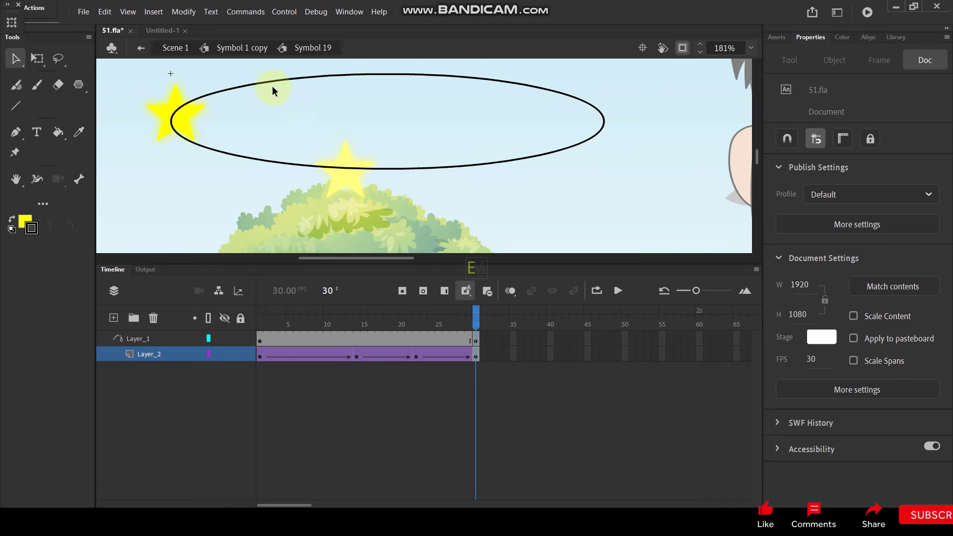
Step: Preview the duplicated star layer in Symbol 1 copy and check the first frames inside its symbol
{"action": "left_click", "coordinate": [252, 51]}
{"action": "left_click", "coordinate": [282, 322]}
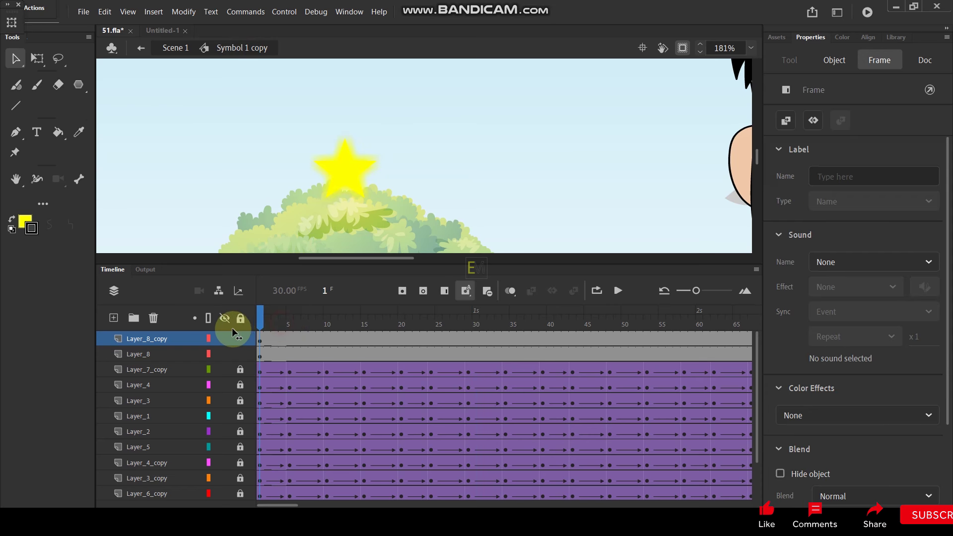
{"action": "left_click_drag", "start_coordinate": [281, 328], "coordinate": [258, 342]}
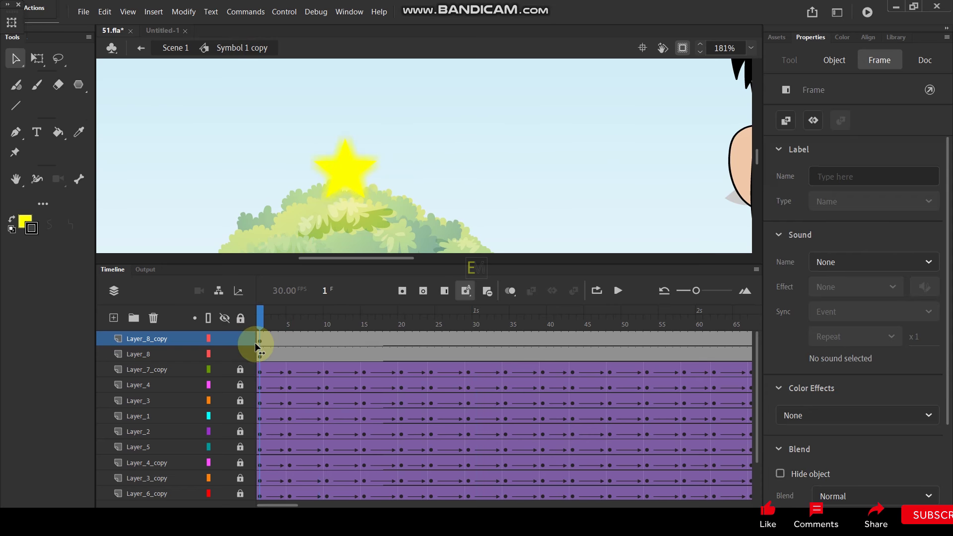
{"action": "left_click", "coordinate": [361, 167]}
{"action": "scroll", "coordinate": [357, 170], "scroll_direction": "down", "scroll_amount": 2}
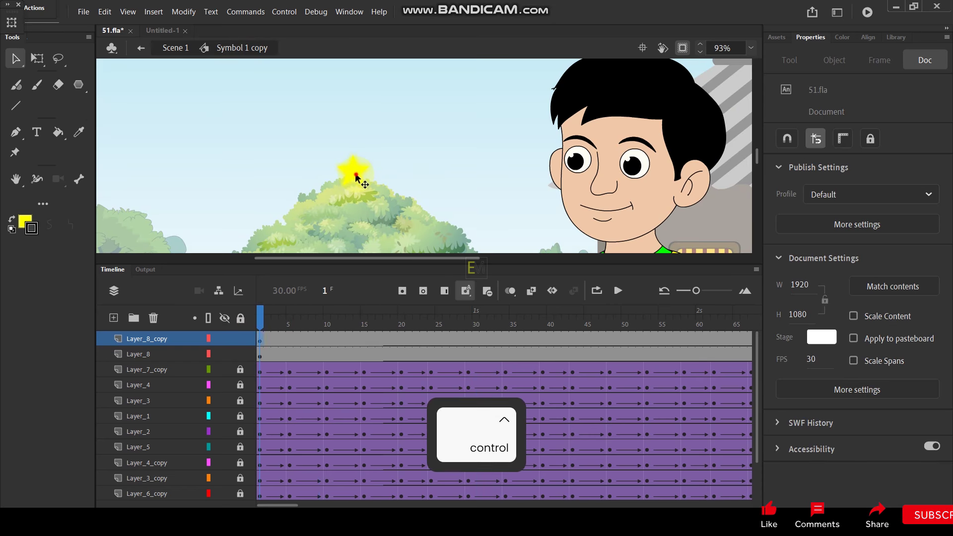
{"action": "double_click", "coordinate": [356, 173]}
{"action": "mouse_move", "coordinate": [259, 323]}
{"action": "left_mouse_down"}
{"action": "mouse_move", "coordinate": [312, 319]}
{"action": "mouse_move", "coordinate": [259, 322]}
{"action": "left_mouse_up"}
{"action": "left_click", "coordinate": [241, 48]}
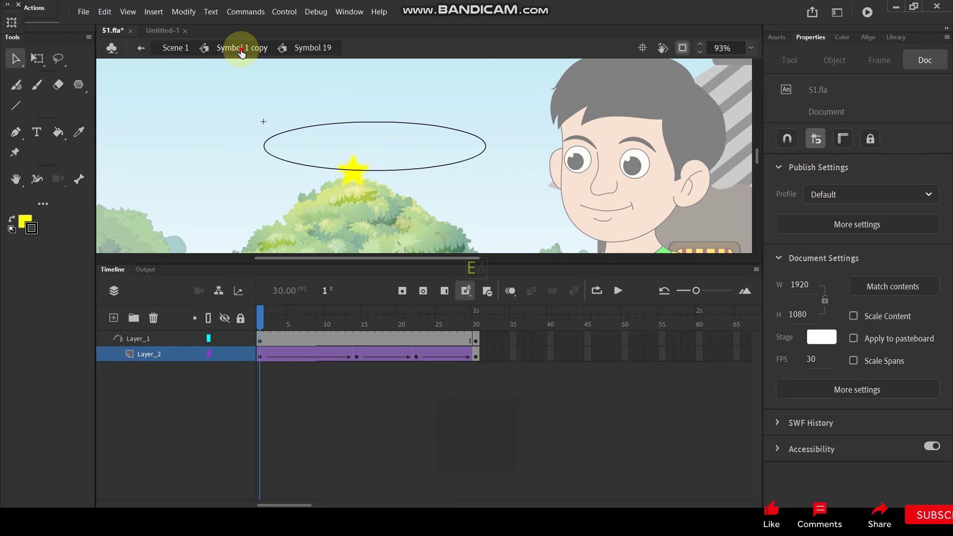
Step: Duplicate the star instance on Layer_8_copy as a separate symbol named star
{"action": "right_click", "coordinate": [353, 176]}
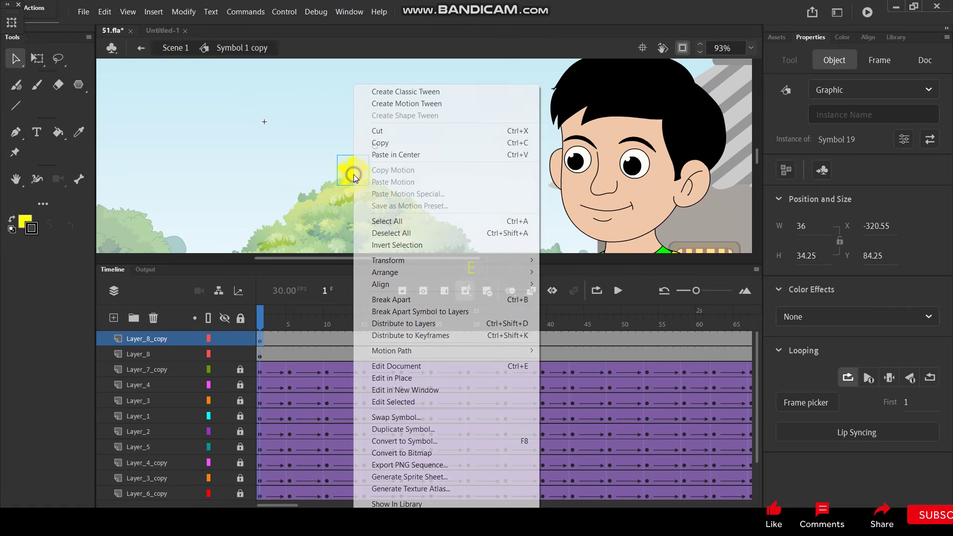
{"action": "left_click", "coordinate": [410, 429]}
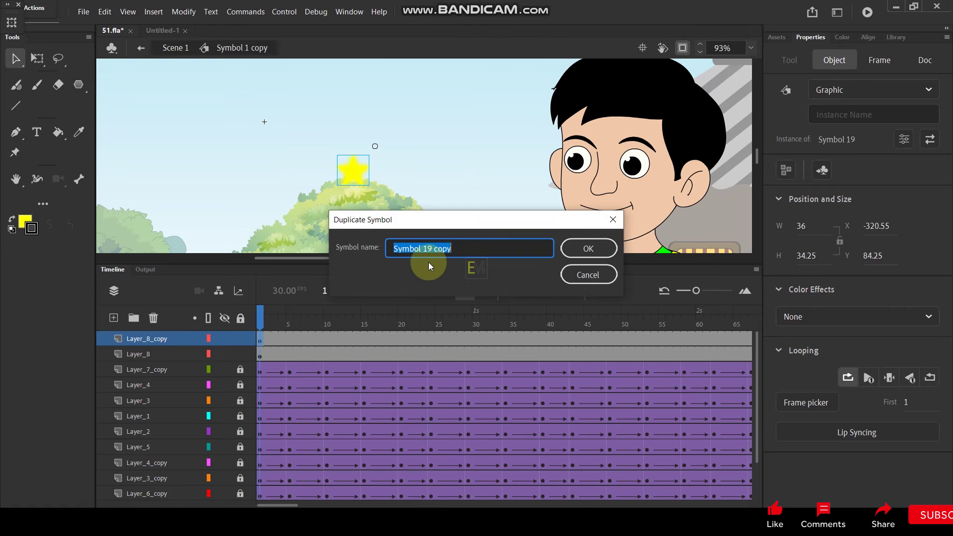
{"action": "type", "text": "star"}
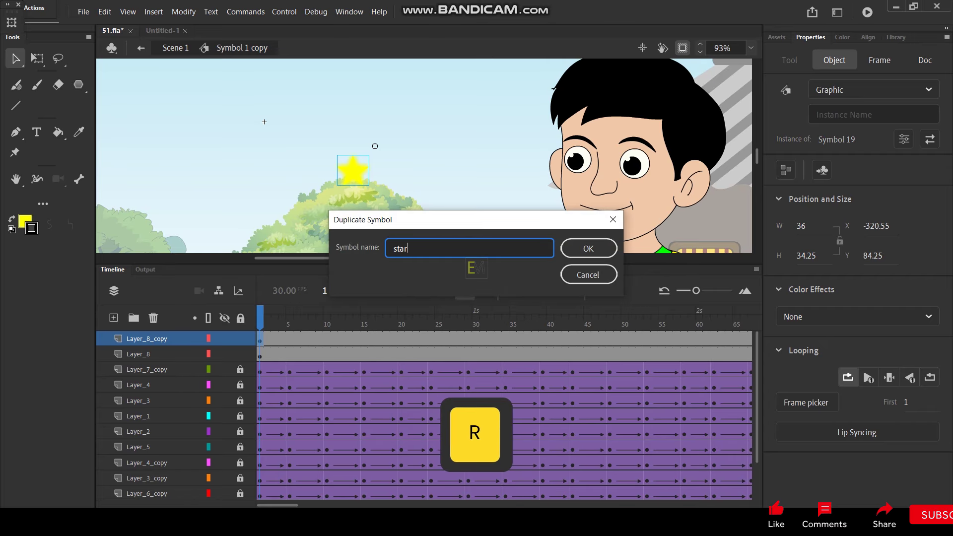
{"action": "key", "text": "Return"}
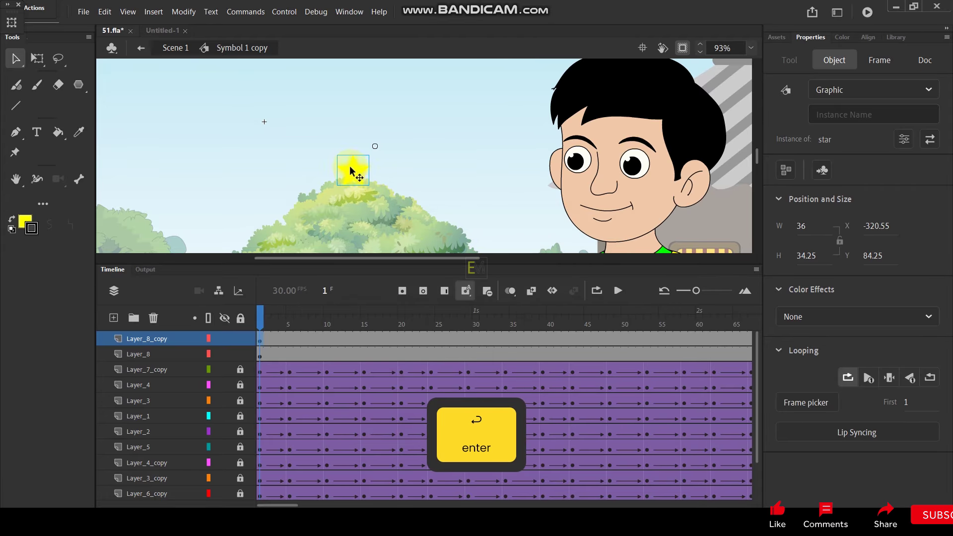
Step: Move the frame 1 star inside the star symbol to the oval's left end and preview it from Symbol 1 copy
{"action": "double_click", "coordinate": [354, 177]}
{"action": "left_click_drag", "start_coordinate": [351, 179], "coordinate": [273, 164]}
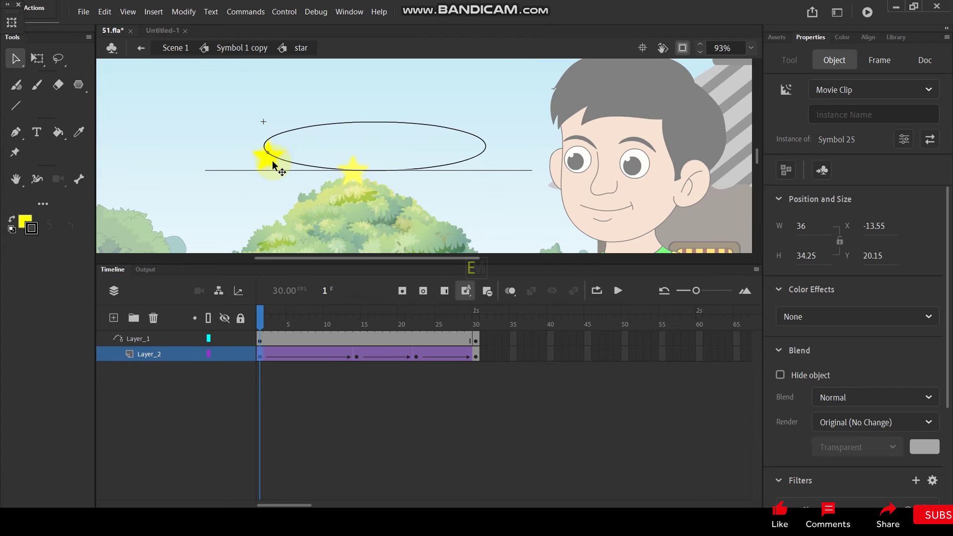
{"action": "left_click", "coordinate": [281, 315]}
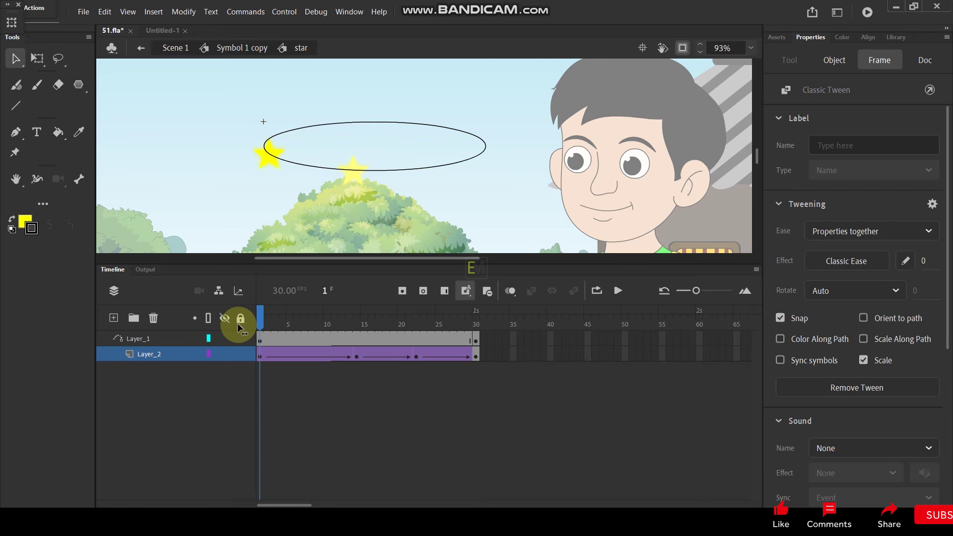
{"action": "left_click", "coordinate": [242, 47]}
{"action": "mouse_move", "coordinate": [263, 317]}
{"action": "left_mouse_down"}
{"action": "mouse_move", "coordinate": [442, 312]}
{"action": "mouse_move", "coordinate": [252, 328]}
{"action": "left_mouse_up"}
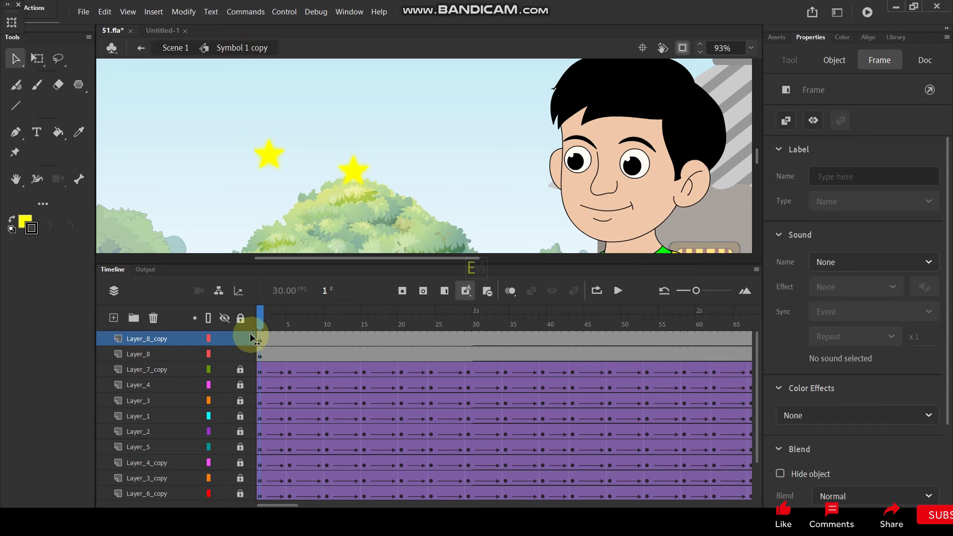
Step: Reopen the star symbol and move its frame 14 star to the oval's upper-right edge at X 181.1, Y -11.65
{"action": "left_click", "coordinate": [257, 201]}
{"action": "left_click", "coordinate": [275, 158]}
{"action": "double_click", "coordinate": [274, 158]}
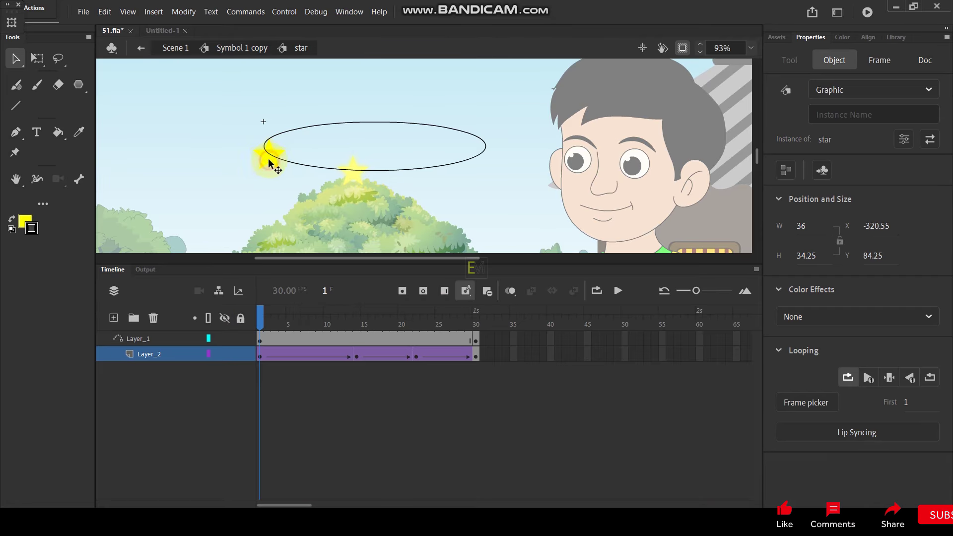
{"action": "left_click", "coordinate": [356, 325]}
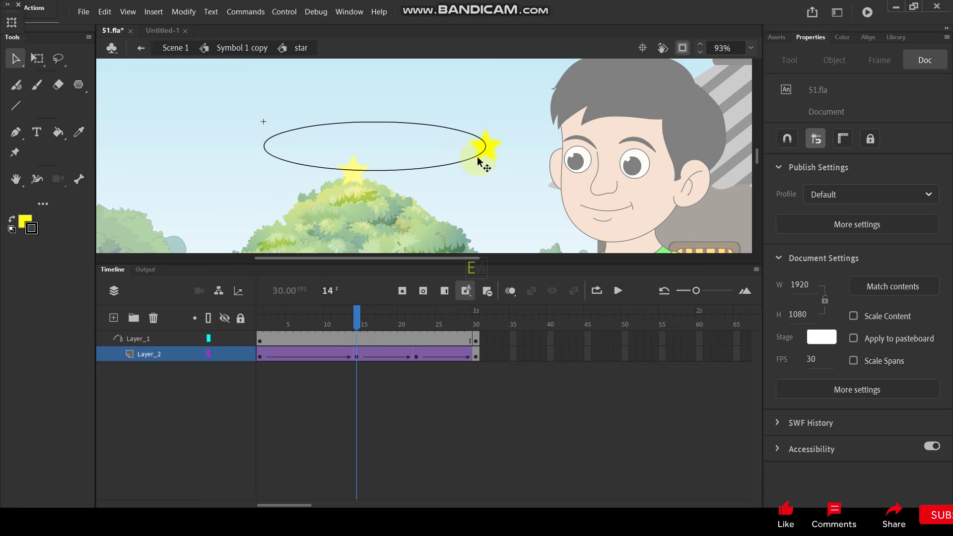
{"action": "left_click", "coordinate": [355, 355]}
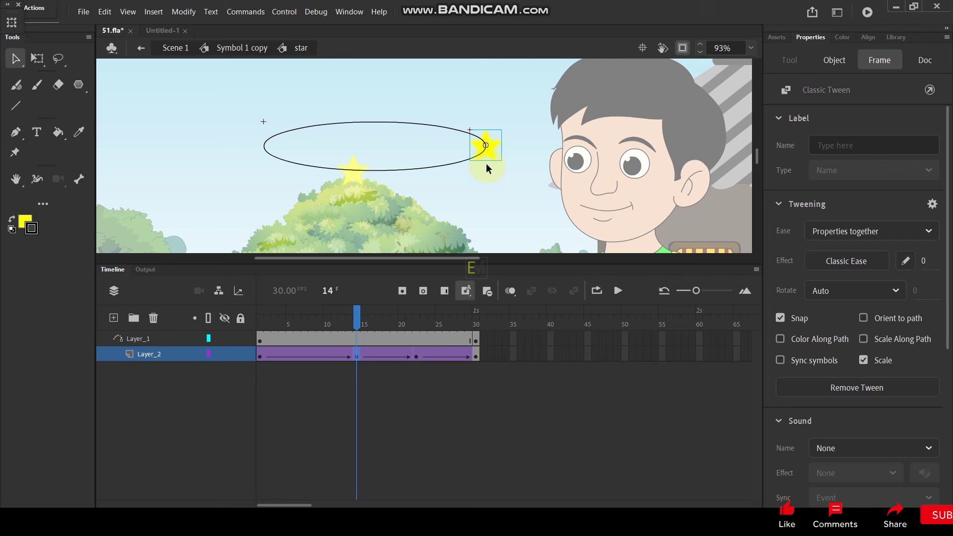
{"action": "left_click_drag", "start_coordinate": [491, 158], "coordinate": [445, 142]}
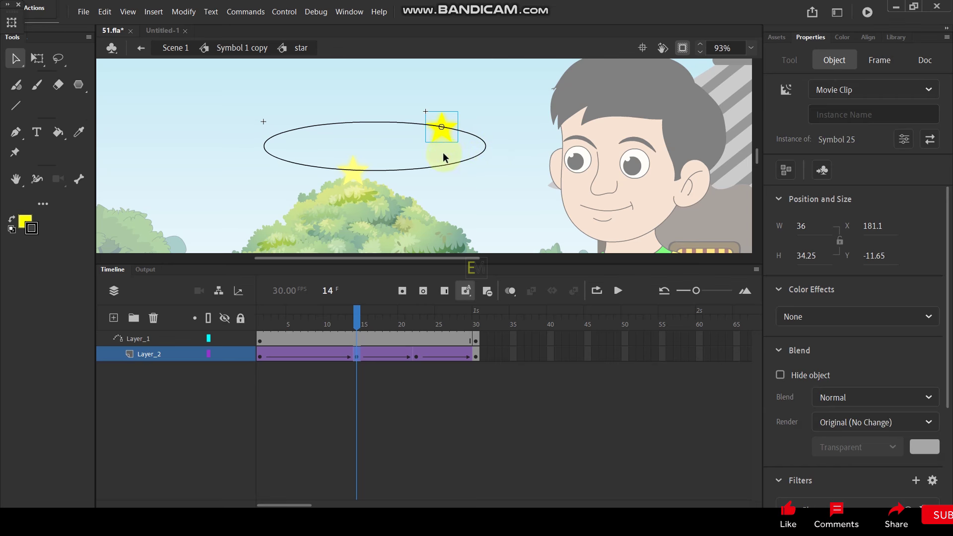
Step: Move the star at frame 22 along the oval's upper edge to X 43.1, Y -13.4
{"action": "left_click_drag", "start_coordinate": [353, 315], "coordinate": [414, 317]}
{"action": "left_click", "coordinate": [368, 126]}
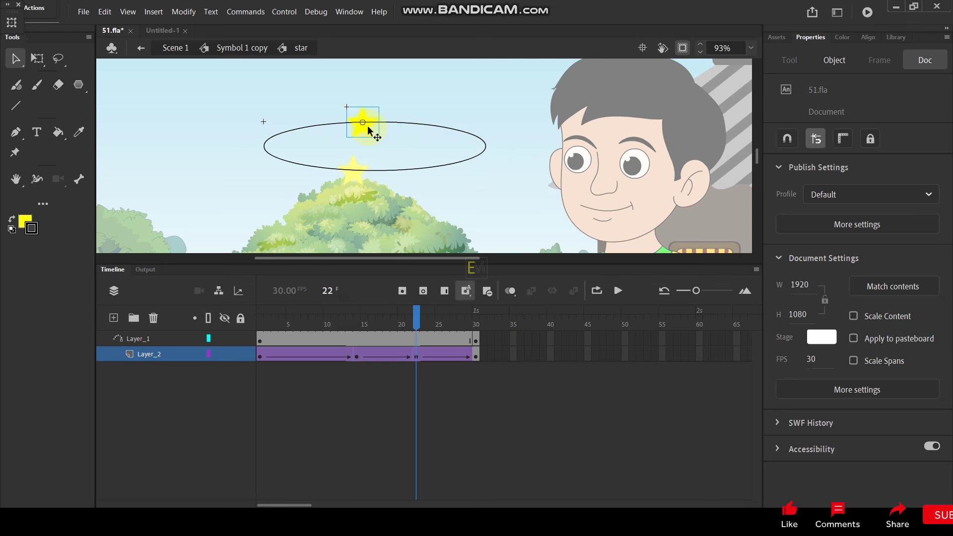
{"action": "left_click_drag", "start_coordinate": [366, 127], "coordinate": [323, 131]}
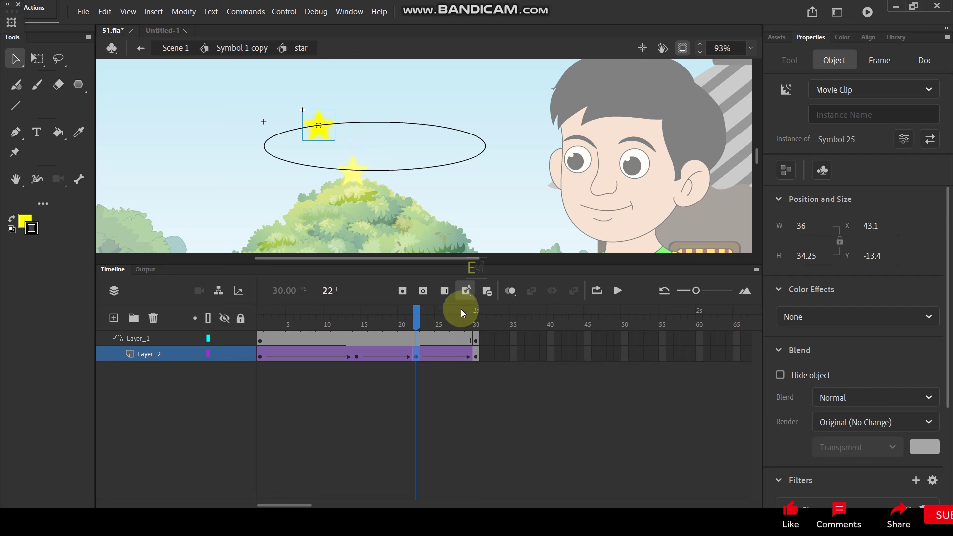
Step: Place the frame 30 star on the oval's lower-left edge at X 6.2, Y 26.9, and preview both stars from Symbol 1 copy
{"action": "left_click_drag", "start_coordinate": [417, 313], "coordinate": [472, 322]}
{"action": "left_click", "coordinate": [255, 142]}
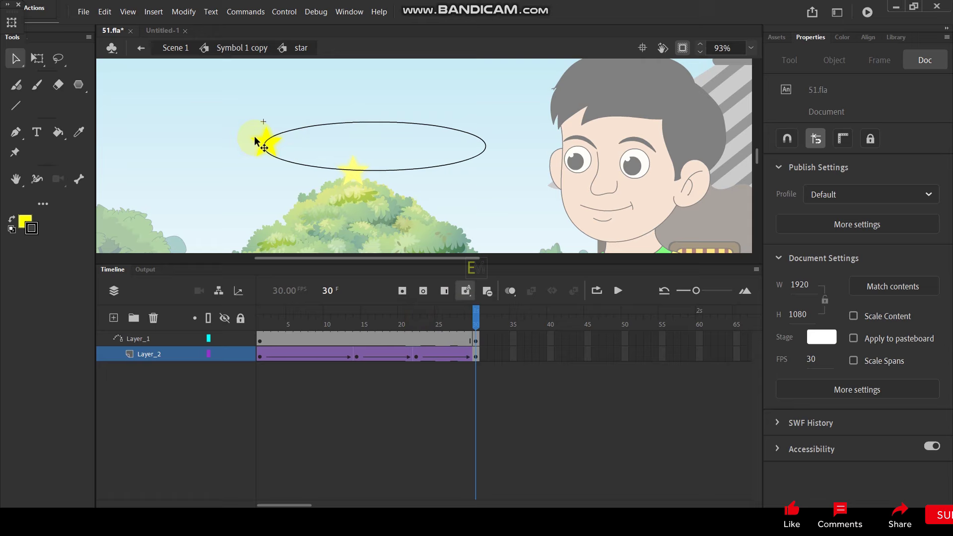
{"action": "left_click", "coordinate": [276, 164]}
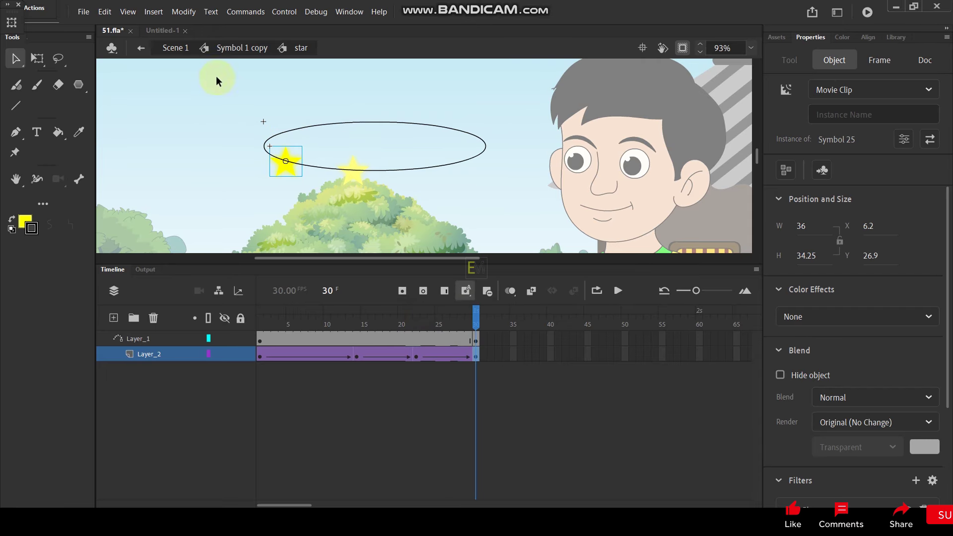
{"action": "left_click", "coordinate": [242, 47]}
{"action": "left_click_drag", "start_coordinate": [262, 323], "coordinate": [250, 356]}
{"action": "left_click", "coordinate": [284, 147]}
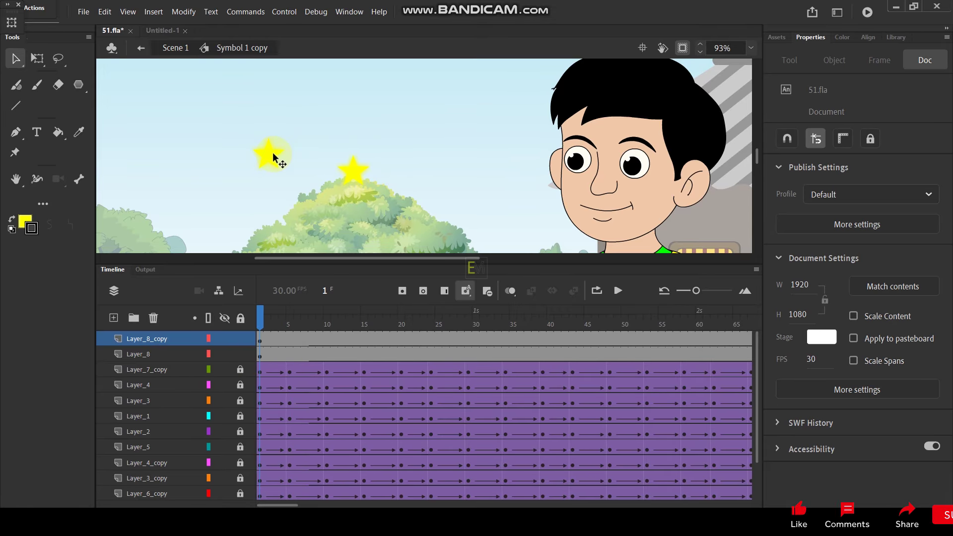
Step: Look inside the star symbol once more, return to Symbol 1 copy and delete Layer_8_copy
{"action": "double_click", "coordinate": [272, 153]}
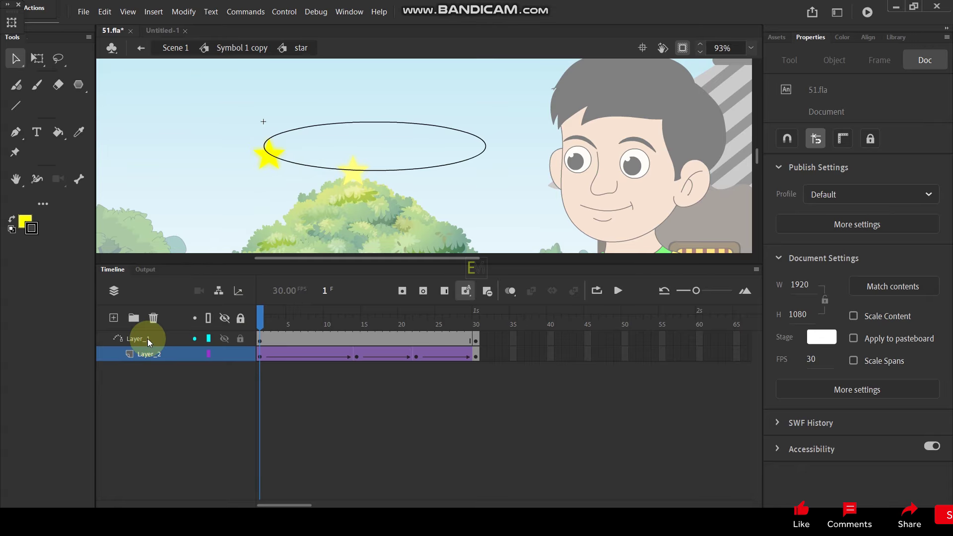
{"action": "left_click", "coordinate": [227, 45]}
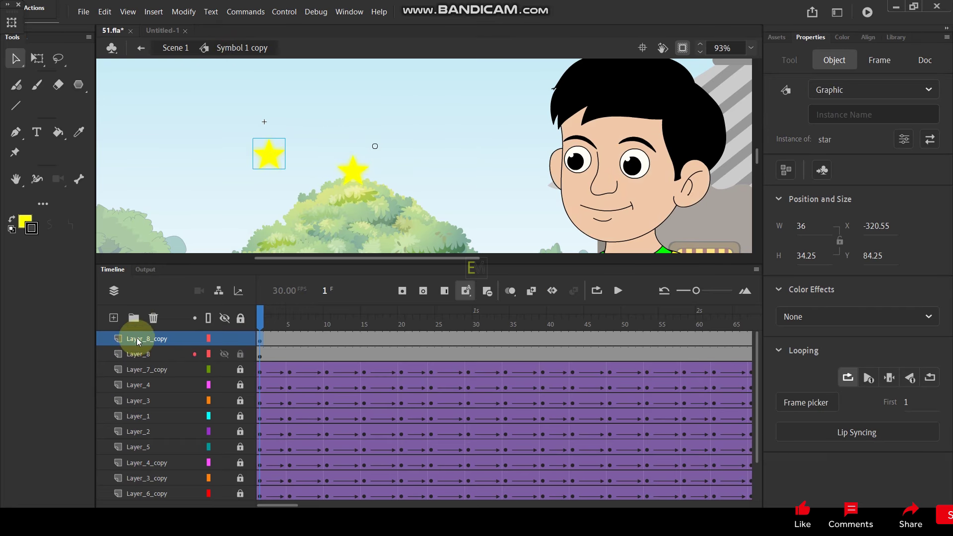
{"action": "left_click", "coordinate": [155, 318]}
Step: Open Symbol 19 from the remaining star and duplicate its Layer_1 guide together with Layer_2
{"action": "double_click", "coordinate": [353, 169]}
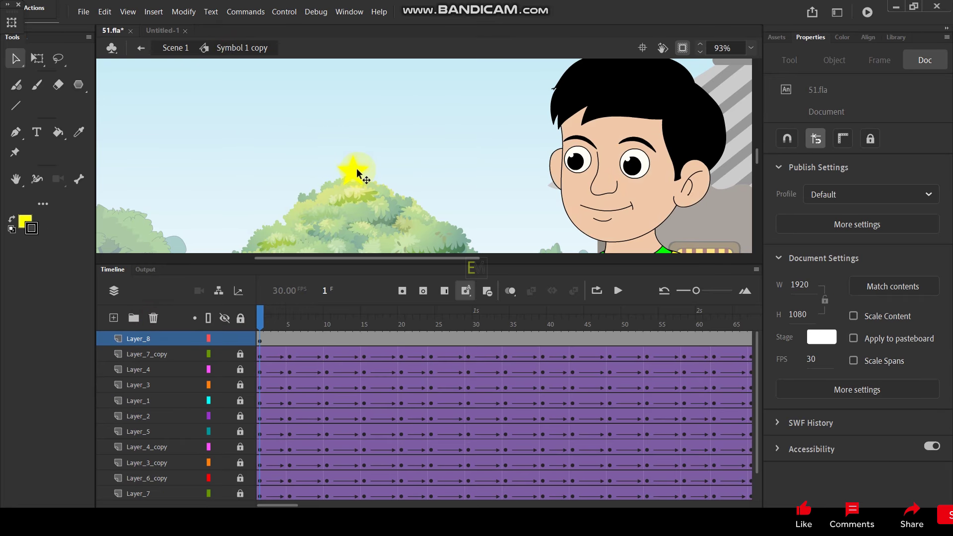
{"action": "left_click", "coordinate": [155, 339], "text": "shift"}
{"action": "right_click", "coordinate": [154, 340]}
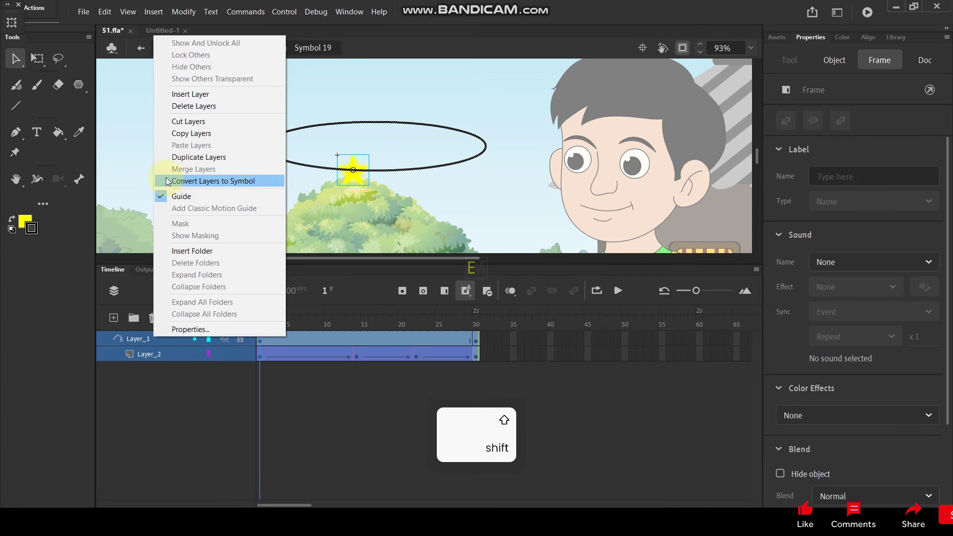
{"action": "left_click", "coordinate": [190, 156]}
Step: Move the Layer_2_copy star at frame 1 rightward along the oval's lower edge, clear of the original star
{"action": "left_click", "coordinate": [335, 451]}
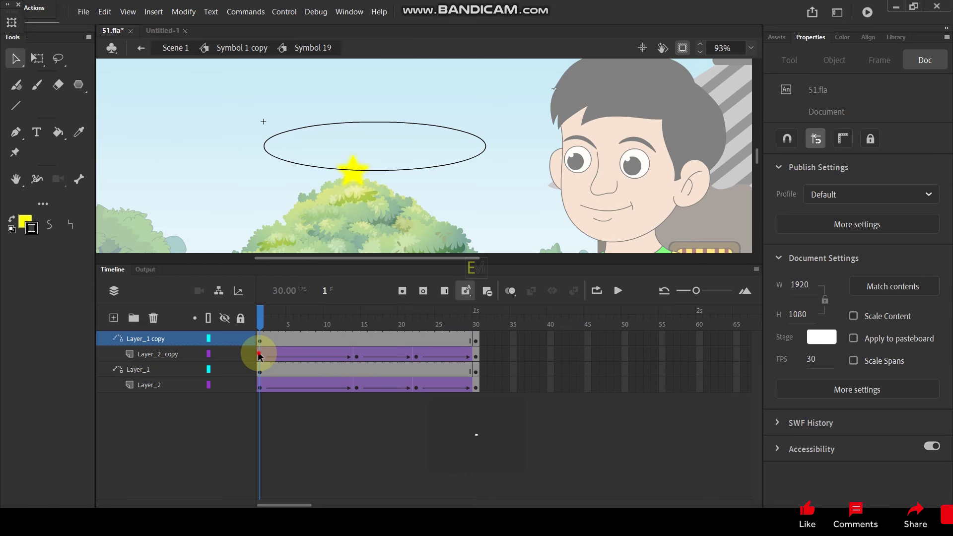
{"action": "left_click", "coordinate": [276, 357]}
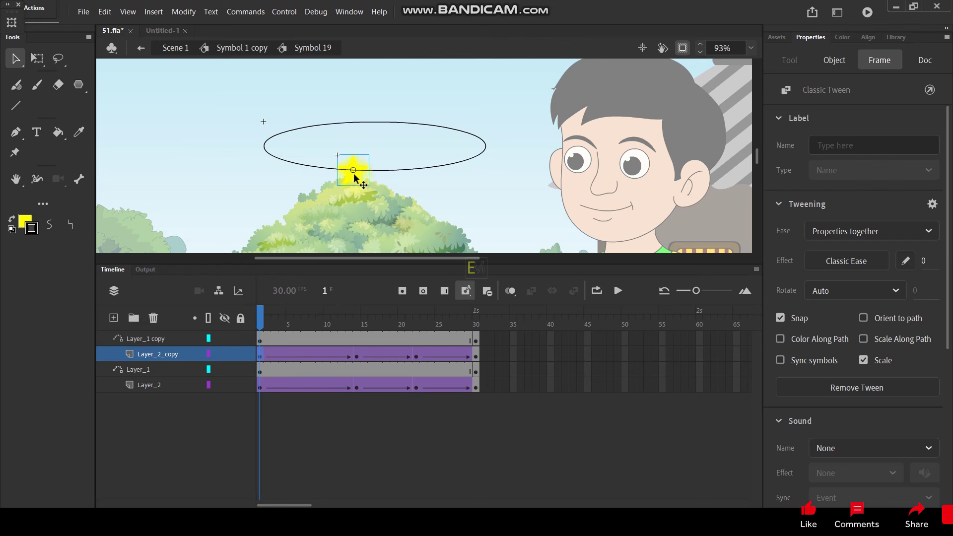
{"action": "left_click_drag", "start_coordinate": [360, 184], "coordinate": [429, 182]}
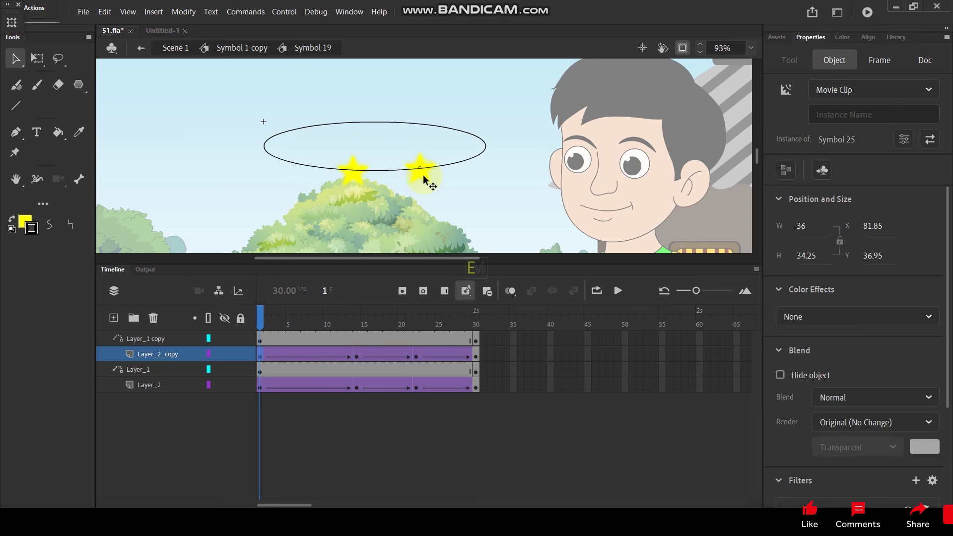
Step: Hide Layer_2 and move the Layer_2_copy star at frame 14 to the oval's upper-right edge, about X 186, Y -11
{"action": "left_click_drag", "start_coordinate": [261, 312], "coordinate": [356, 308]}
{"action": "left_click", "coordinate": [487, 142]}
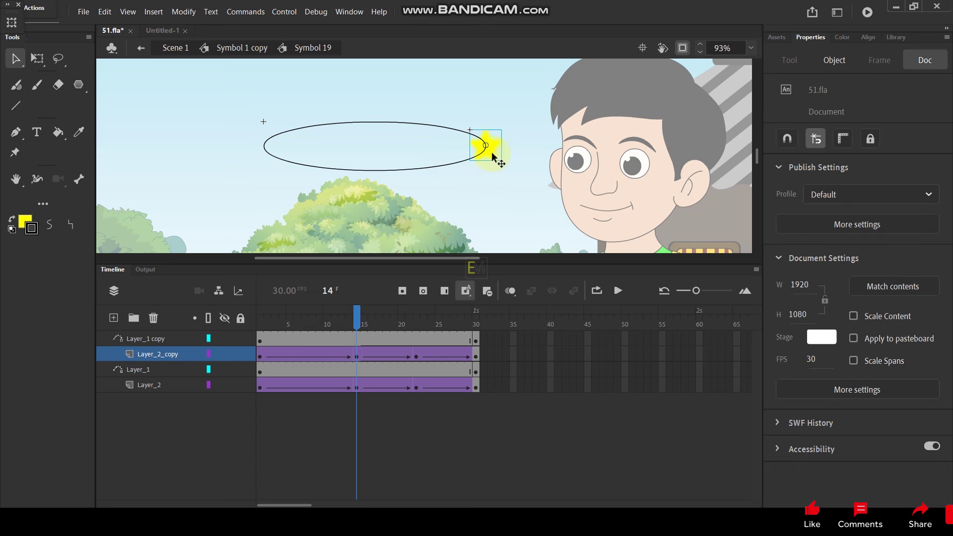
{"action": "left_click", "coordinate": [223, 370]}
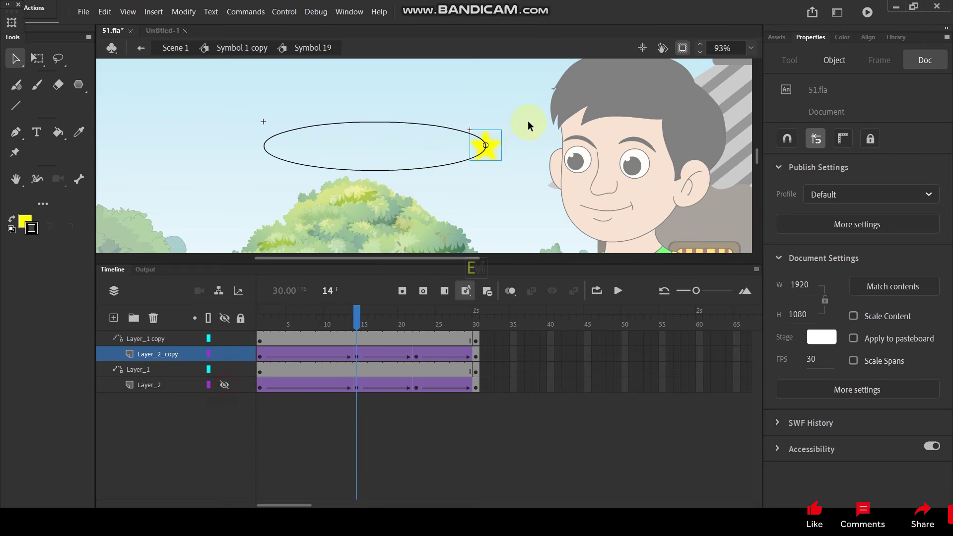
{"action": "left_click_drag", "start_coordinate": [494, 154], "coordinate": [453, 134]}
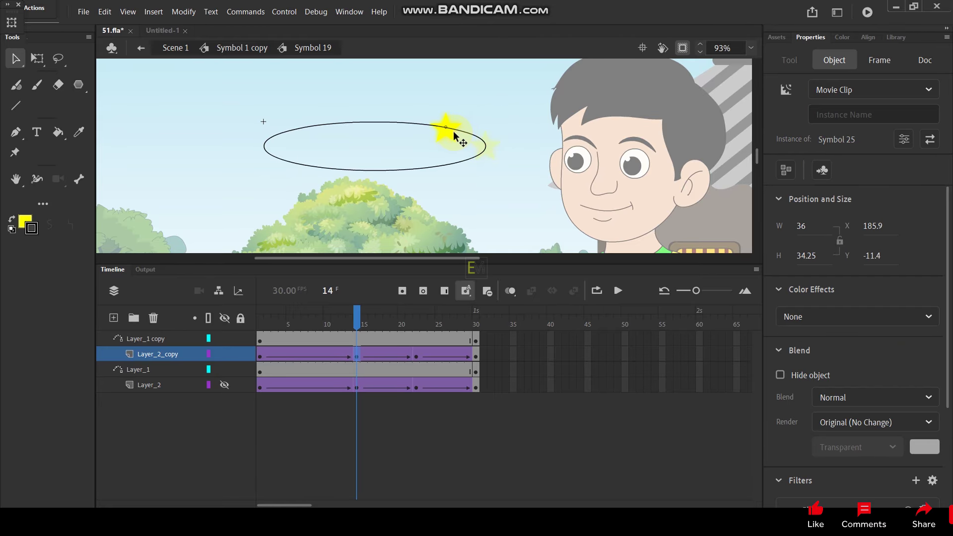
Step: Move the Layer_2_copy star at frame 22 leftward along the oval's upper edge
{"action": "left_click_drag", "start_coordinate": [356, 314], "coordinate": [415, 317]}
{"action": "left_click", "coordinate": [379, 164]}
{"action": "left_click_drag", "start_coordinate": [371, 139], "coordinate": [326, 140]}
Step: Move the Layer_2_copy star at frame 30 rightward along the oval's lower edge, show Layer_2 and play the star animation
{"action": "left_click", "coordinate": [417, 318]}
{"action": "left_click_drag", "start_coordinate": [443, 322], "coordinate": [475, 318]}
{"action": "left_click", "coordinate": [262, 158]}
{"action": "left_click_drag", "start_coordinate": [267, 159], "coordinate": [305, 178]}
{"action": "left_click", "coordinate": [223, 386]}
{"action": "left_click", "coordinate": [270, 362]}
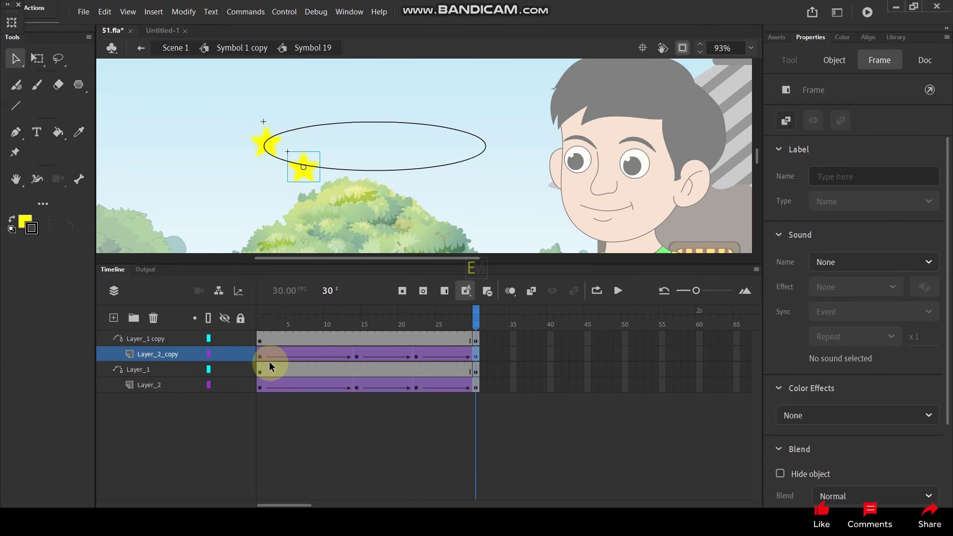
{"action": "key", "text": "Return"}
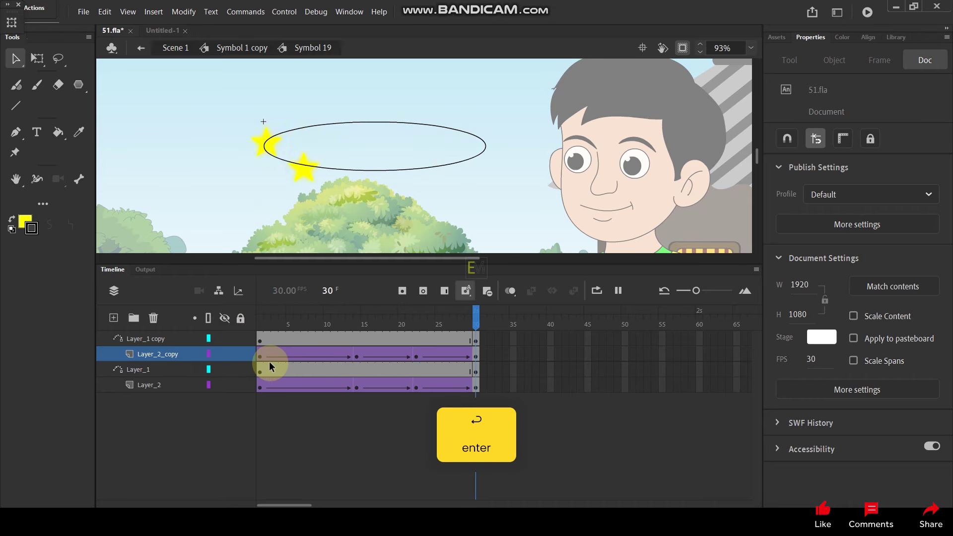
Step: In Symbol 1 copy, add keyframes on Layer_9 and Layer_10 at frame 259 and rotate the raised arm slightly clockwise about the shoulder
{"action": "left_click", "coordinate": [528, 321]}
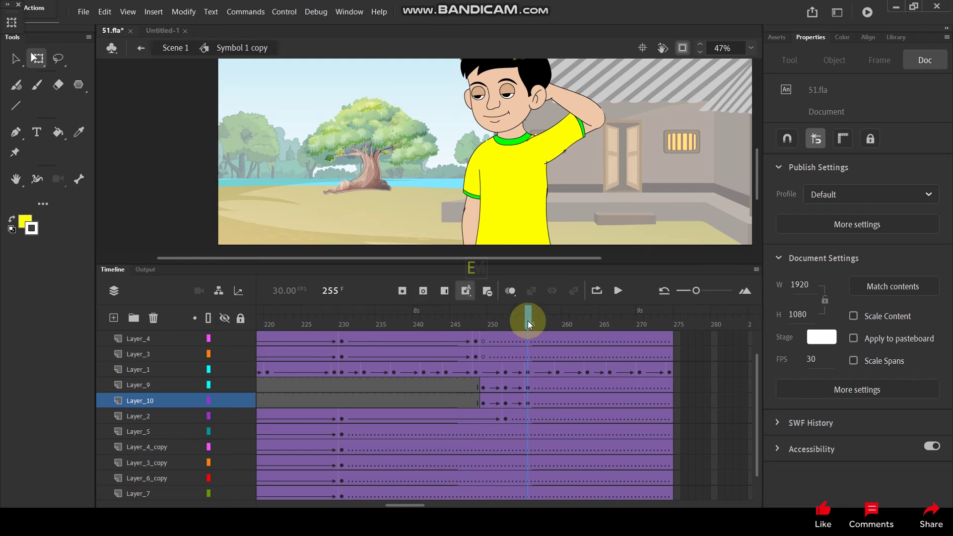
{"action": "left_click_drag", "start_coordinate": [527, 321], "coordinate": [555, 321]}
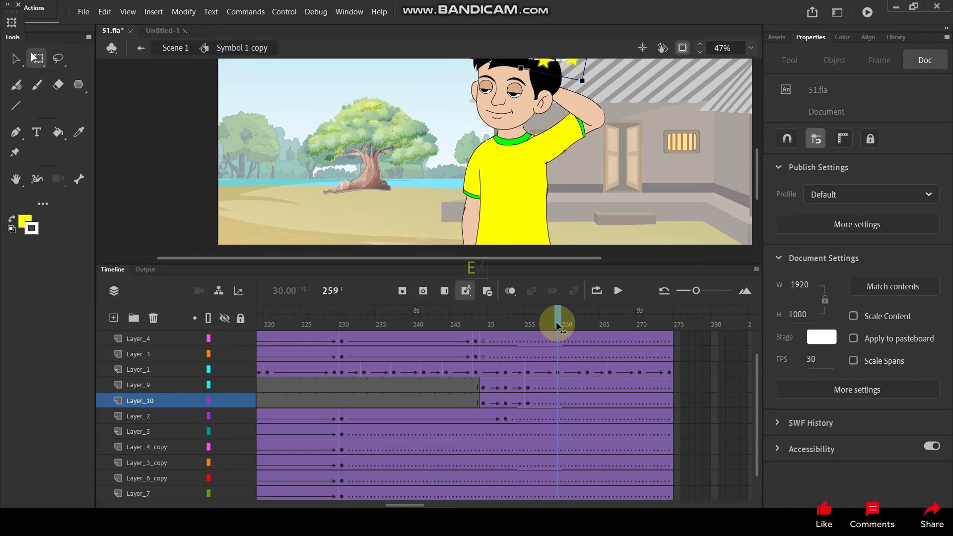
{"action": "left_click", "coordinate": [556, 398]}
{"action": "key", "text": "F6"}
{"action": "left_click_drag", "start_coordinate": [613, 119], "coordinate": [537, 151]}
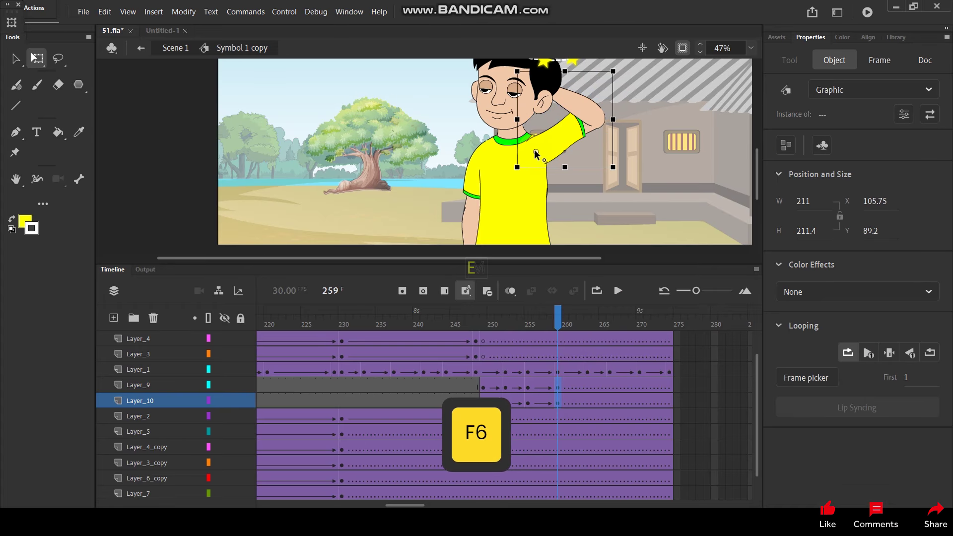
{"action": "left_click_drag", "start_coordinate": [624, 75], "coordinate": [630, 94]}
Step: Add keyframes on Layer_9 and Layer_10 at frame 263 and rotate the arm slightly counterclockwise about the shoulder
{"action": "left_click", "coordinate": [575, 326]}
{"action": "left_click_drag", "start_coordinate": [556, 323], "coordinate": [588, 324]}
{"action": "left_click", "coordinate": [555, 393]}
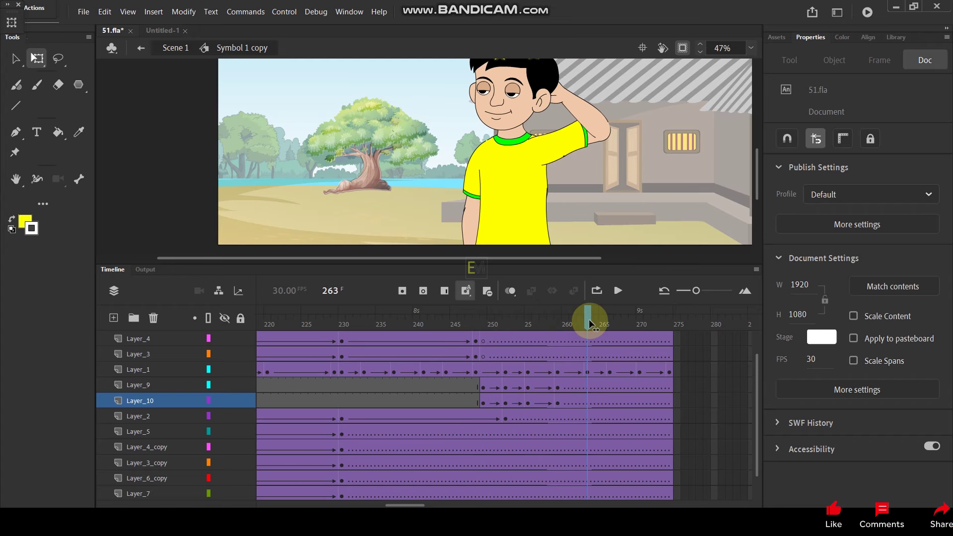
{"action": "left_click", "coordinate": [588, 397]}
{"action": "key", "text": "F6"}
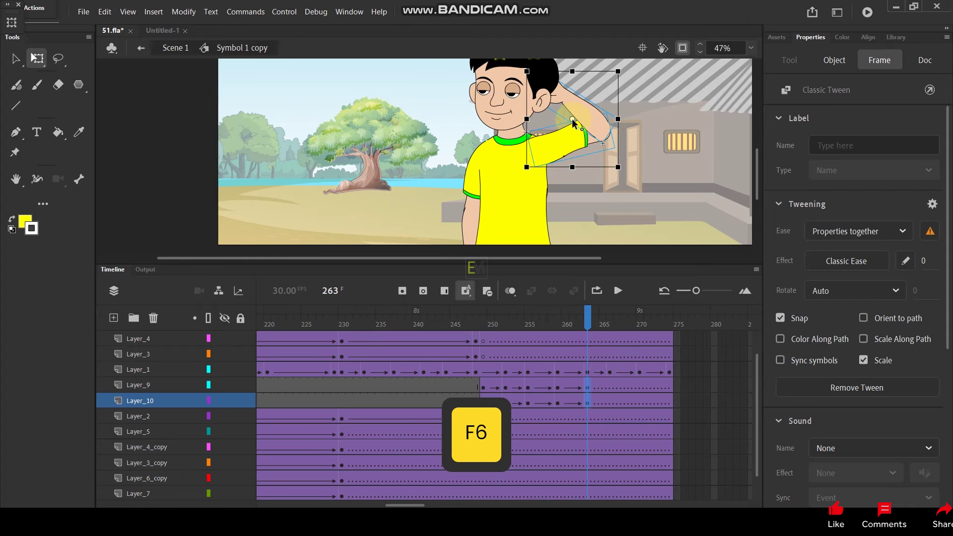
{"action": "left_click", "coordinate": [535, 154]}
{"action": "left_click_drag", "start_coordinate": [621, 184], "coordinate": [624, 168]}
Step: Keyframe Layer_9 and Layer_10 at frame 266 and turn the raised arm a little further counterclockwise about the shoulder
{"action": "left_click", "coordinate": [587, 317]}
{"action": "left_click_drag", "start_coordinate": [587, 317], "coordinate": [608, 398]}
{"action": "key", "text": "F6"}
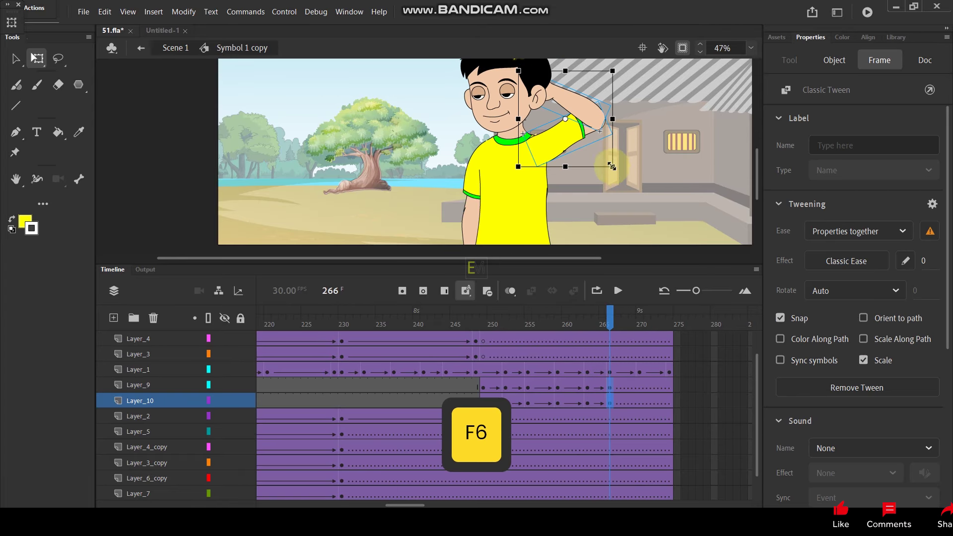
{"action": "left_click", "coordinate": [566, 119]}
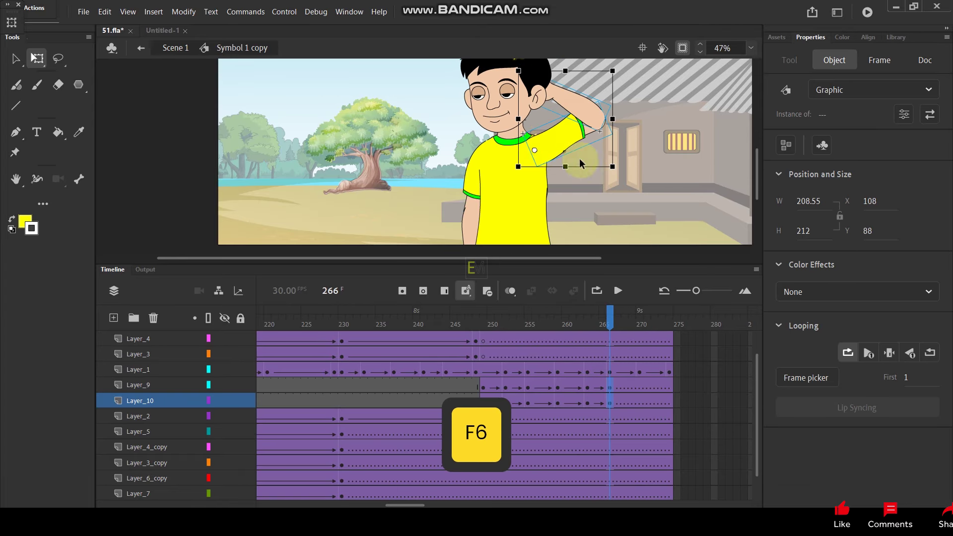
{"action": "left_click_drag", "start_coordinate": [615, 170], "coordinate": [614, 171]}
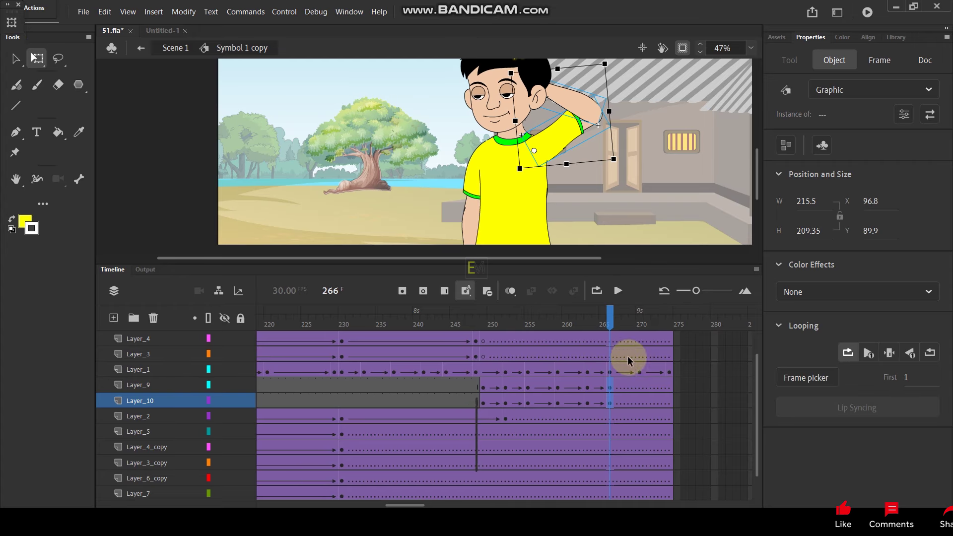
Step: Add keyframes on Layer_9 and Layer_10 at frame 270 and rotate the arm clockwise about the shoulder
{"action": "left_click_drag", "start_coordinate": [609, 321], "coordinate": [640, 328]}
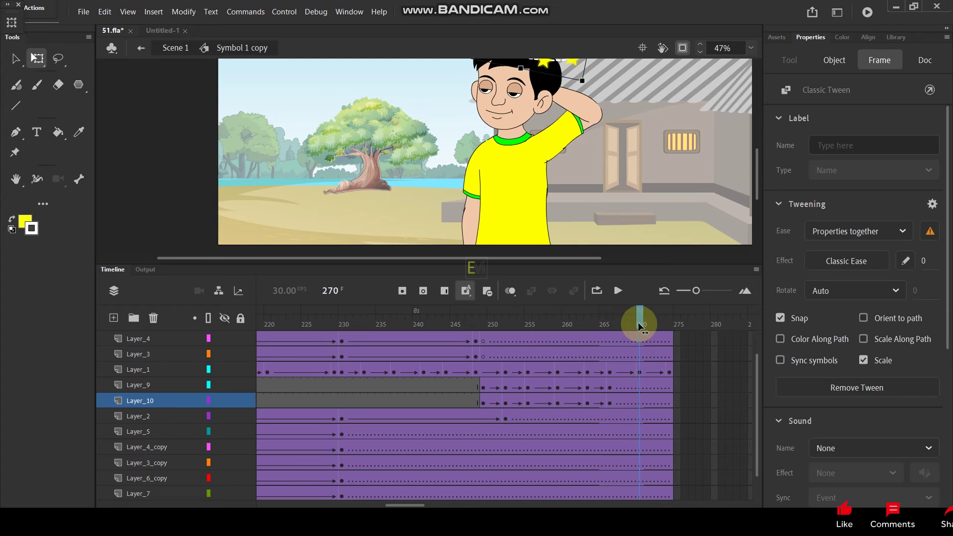
{"action": "left_click", "coordinate": [640, 385]}
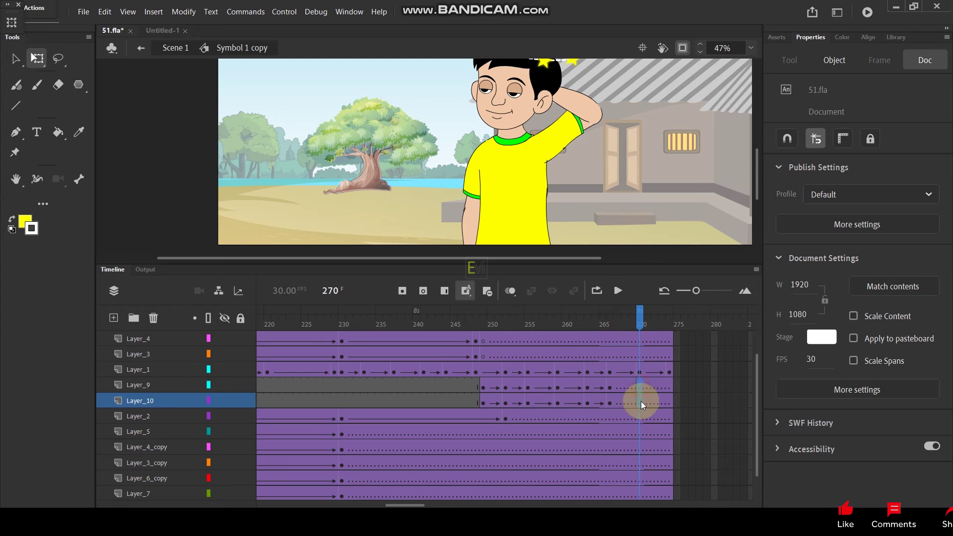
{"action": "left_click", "coordinate": [641, 401], "text": "shift"}
{"action": "key", "text": "F6"}
{"action": "left_click", "coordinate": [586, 122]}
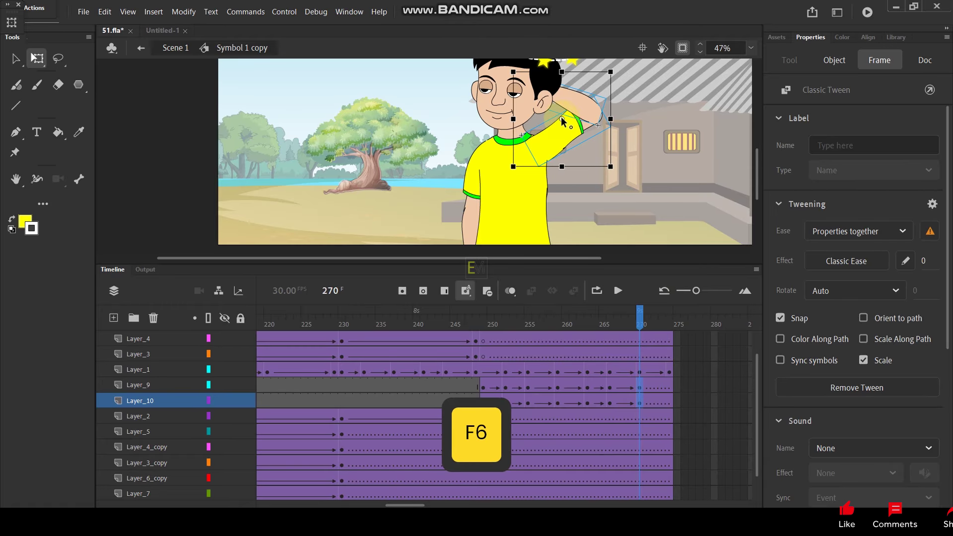
{"action": "left_click_drag", "start_coordinate": [536, 153], "coordinate": [532, 157]}
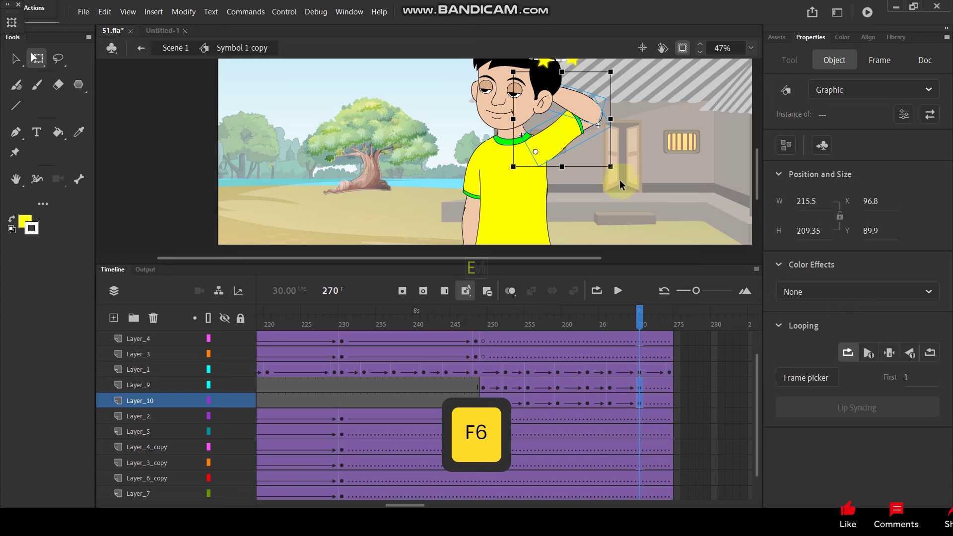
{"action": "left_click_drag", "start_coordinate": [617, 175], "coordinate": [624, 187]}
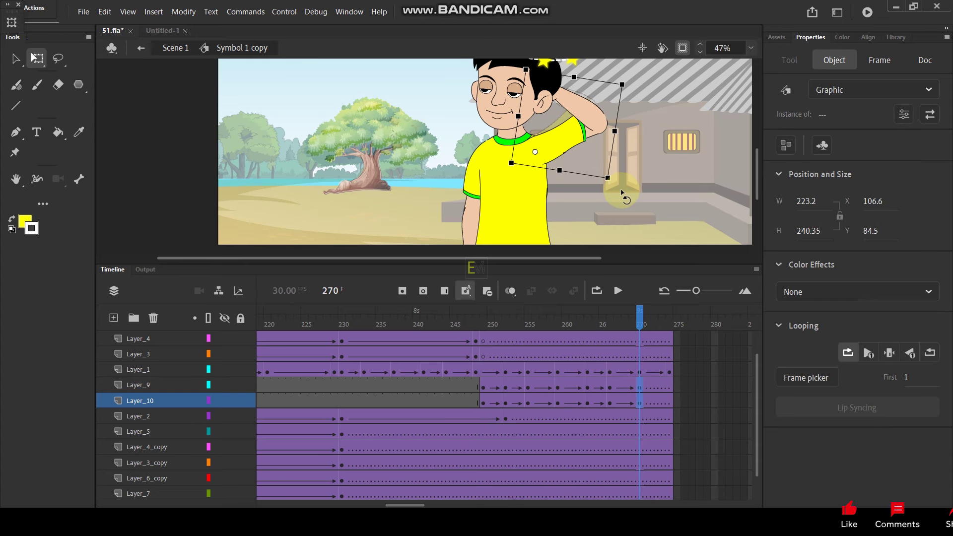
Step: Add keyframes on Layer_9 and Layer_10 at frame 274, rotate the arm slightly clockwise and play back the arm movement
{"action": "left_click_drag", "start_coordinate": [668, 385], "coordinate": [671, 403]}
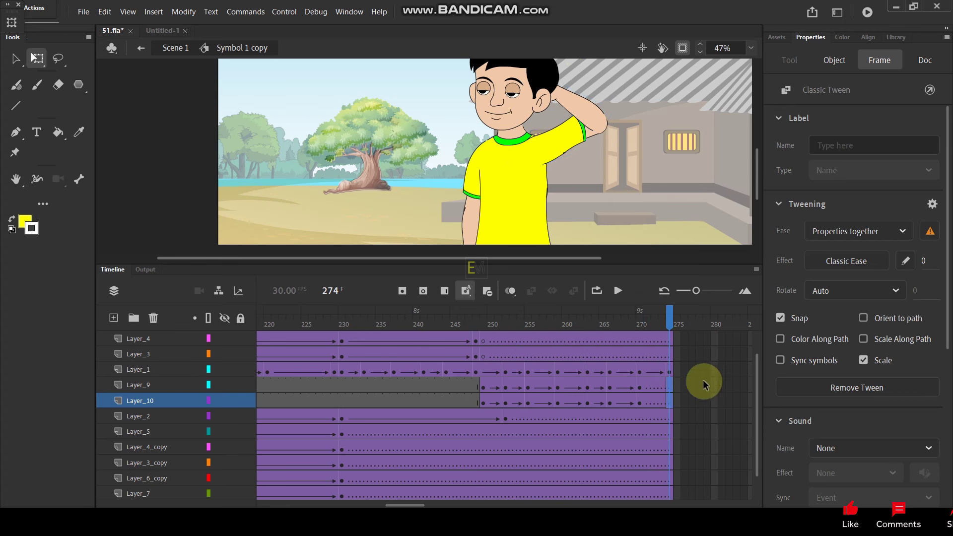
{"action": "key", "text": "F6"}
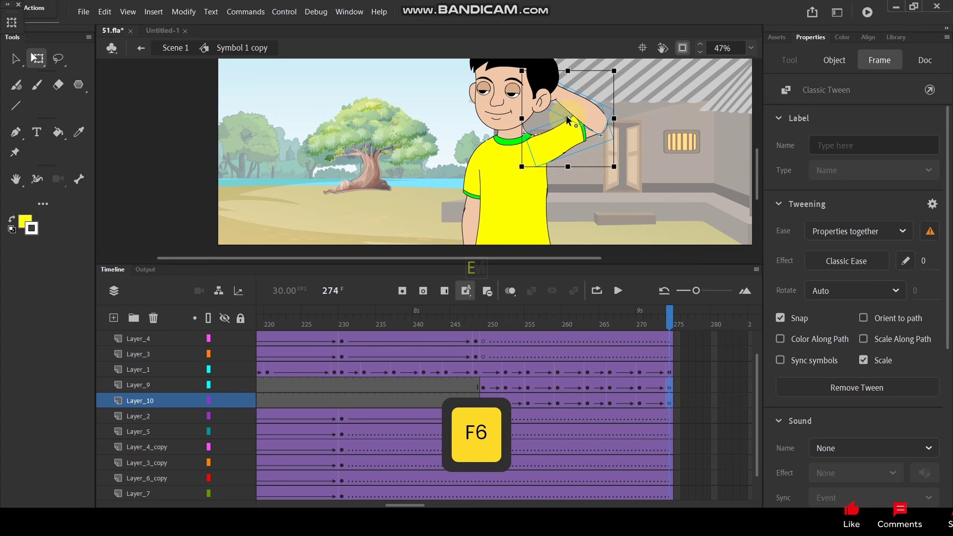
{"action": "left_click", "coordinate": [615, 173]}
{"action": "left_click_drag", "start_coordinate": [620, 188], "coordinate": [615, 188]}
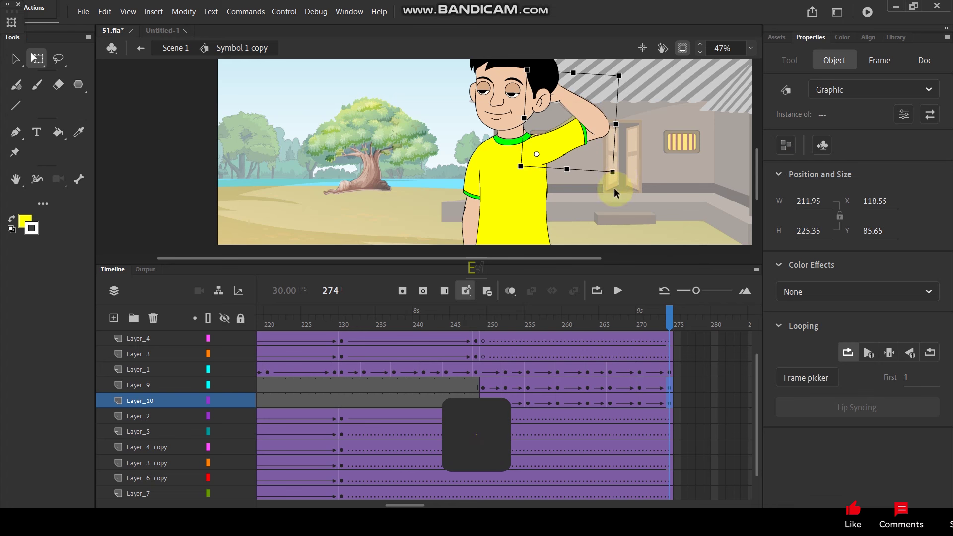
{"action": "left_click", "coordinate": [479, 315]}
{"action": "key", "text": "Return"}
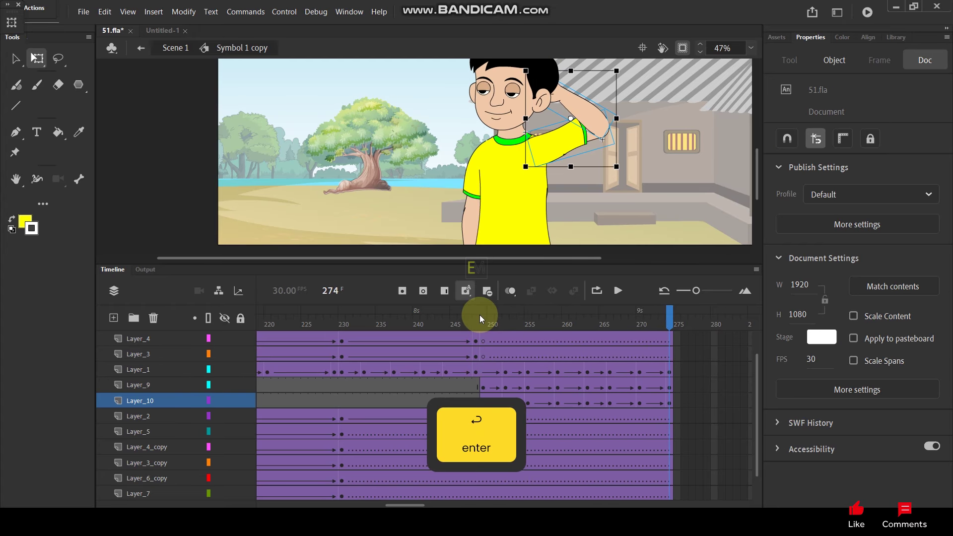
Step: Look at the Scene 1 timeline, reopen Symbol 1 copy and examine the boy's pose around frame 210
{"action": "scroll", "coordinate": [299, 148], "scroll_direction": "down", "scroll_amount": 2}
{"action": "left_click", "coordinate": [271, 151]}
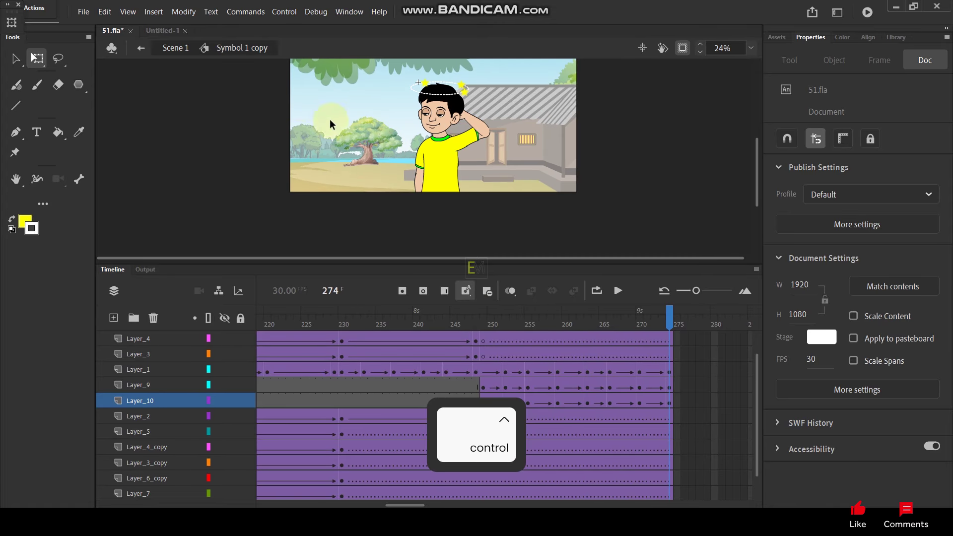
{"action": "left_click", "coordinate": [174, 49]}
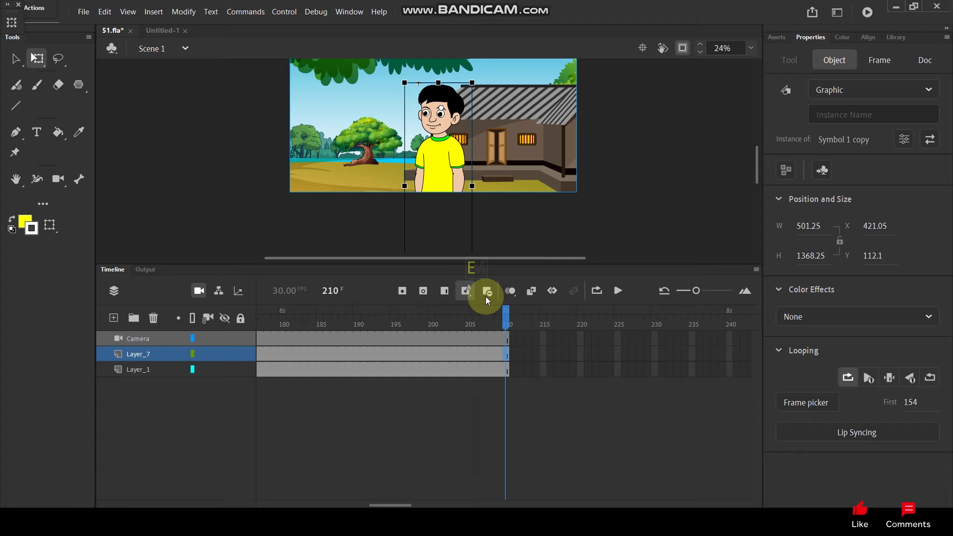
{"action": "double_click", "coordinate": [439, 164]}
{"action": "left_click_drag", "start_coordinate": [506, 315], "coordinate": [556, 340]}
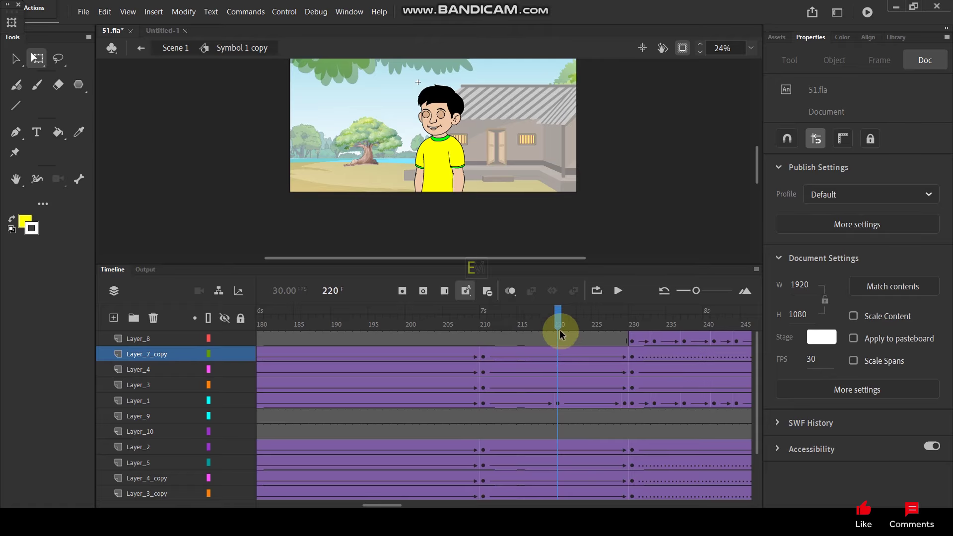
{"action": "left_click", "coordinate": [484, 323]}
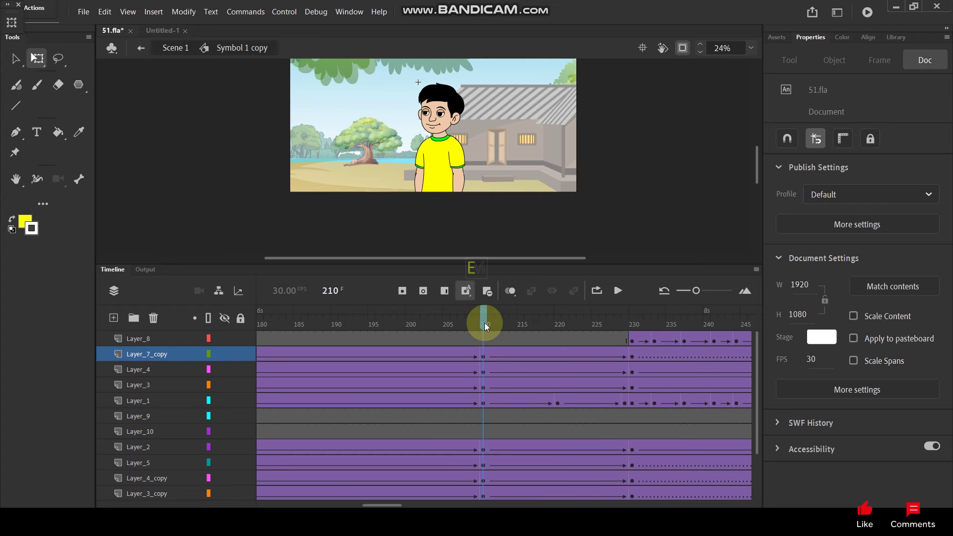
{"action": "left_click_drag", "start_coordinate": [484, 324], "coordinate": [483, 367]}
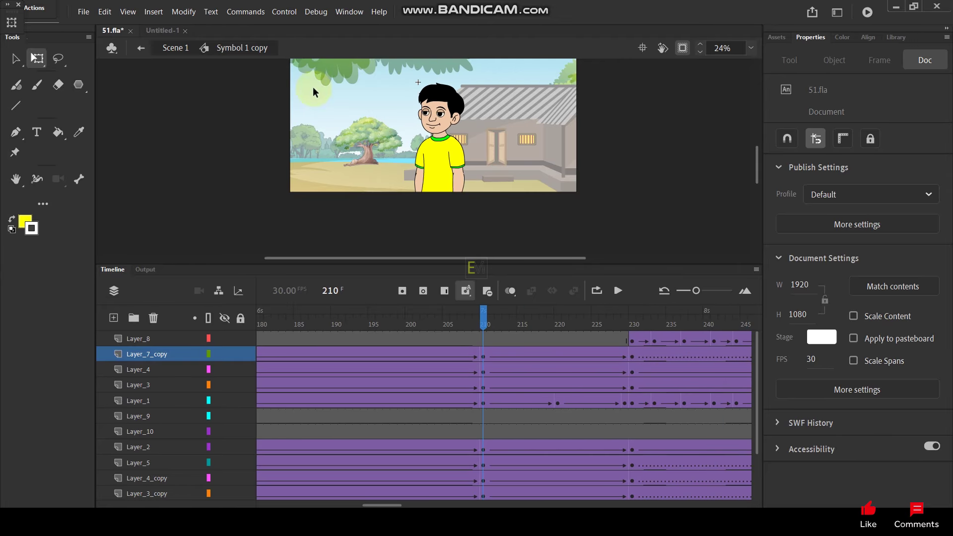
Step: Compare where the Scene 1 timeline ends with the last frame of Symbol 1 copy
{"action": "left_click", "coordinate": [175, 48]}
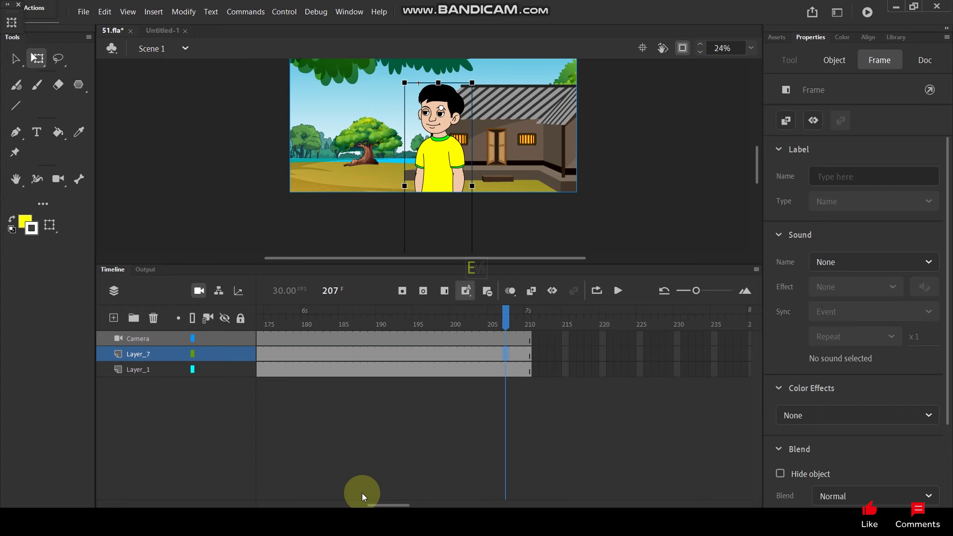
{"action": "left_click_drag", "start_coordinate": [397, 505], "coordinate": [501, 502]}
{"action": "double_click", "coordinate": [435, 212]}
{"action": "left_click_drag", "start_coordinate": [369, 504], "coordinate": [417, 504]}
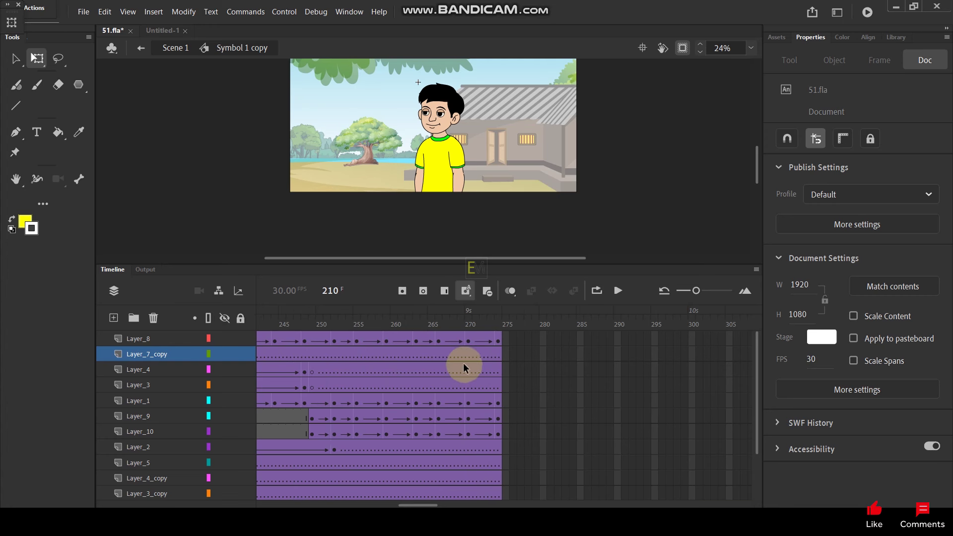
{"action": "left_click", "coordinate": [499, 321]}
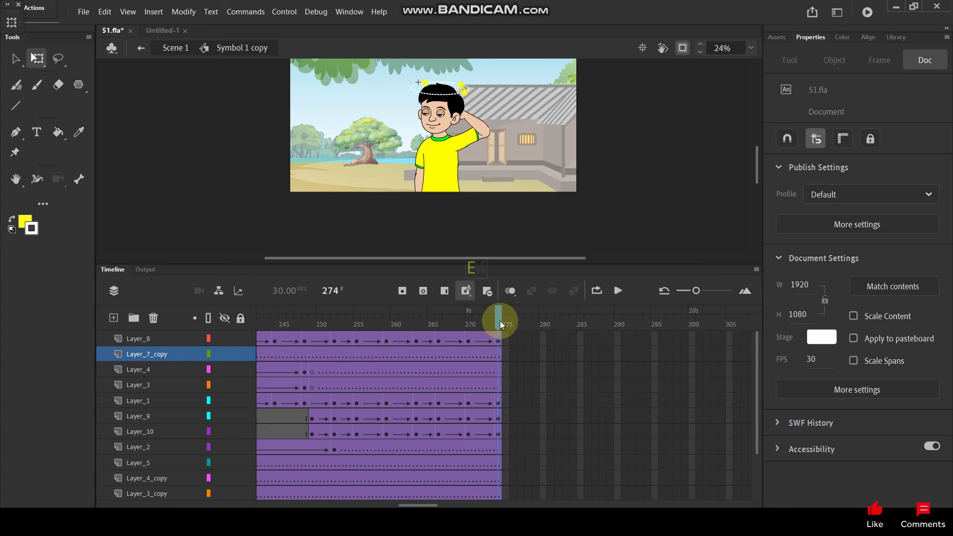
Step: Return to Scene 1 and extend the Camera, Layer_7 and Layer_1 layers to frame 274
{"action": "left_click", "coordinate": [176, 47]}
{"action": "mouse_move", "coordinate": [446, 500]}
{"action": "left_mouse_down"}
{"action": "mouse_move", "coordinate": [397, 499]}
{"action": "mouse_move", "coordinate": [453, 505]}
{"action": "mouse_move", "coordinate": [441, 503]}
{"action": "left_mouse_up"}
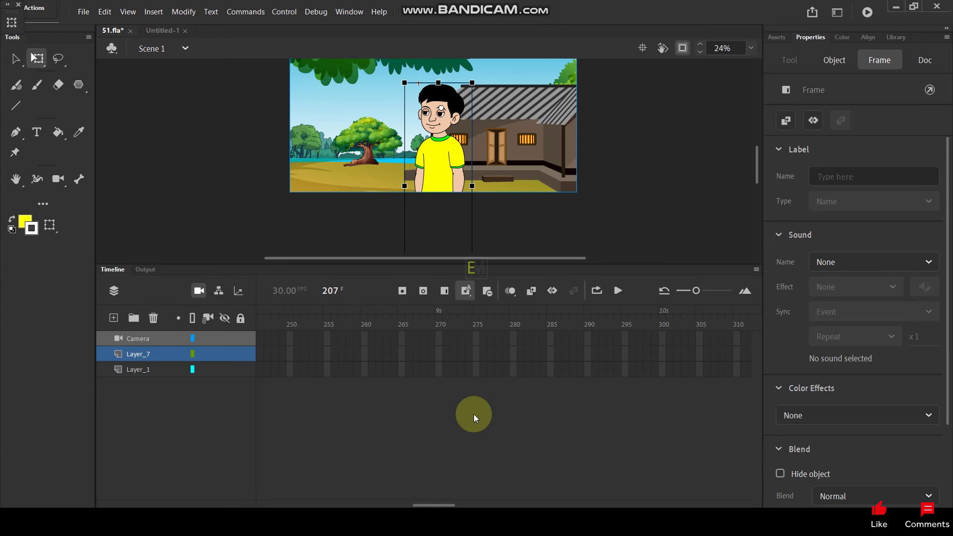
{"action": "left_click_drag", "start_coordinate": [467, 337], "coordinate": [469, 379]}
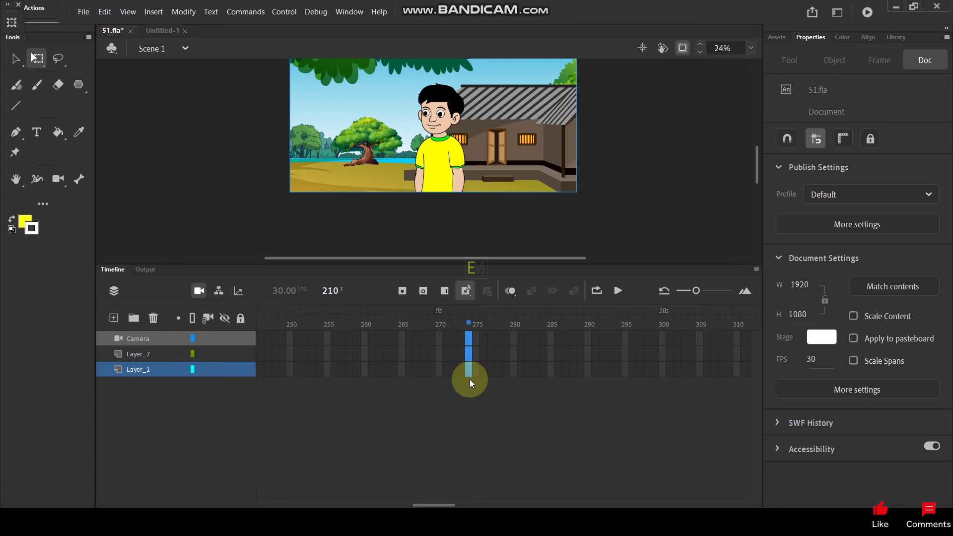
{"action": "key", "text": "F5"}
Step: Add a new layer above Layer_7 and insert a blank keyframe on it at frame 210
{"action": "left_click_drag", "start_coordinate": [483, 324], "coordinate": [329, 355]}
{"action": "left_click", "coordinate": [113, 318]}
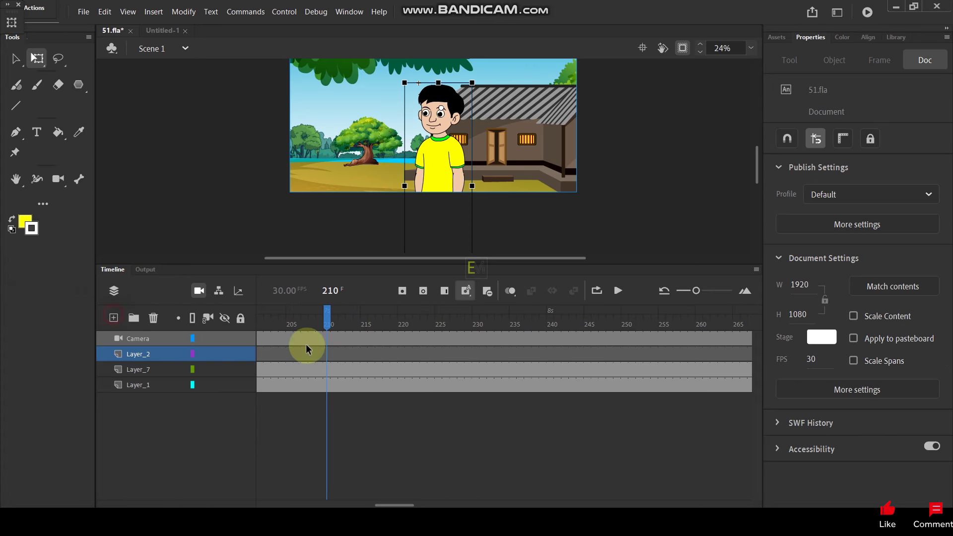
{"action": "left_click", "coordinate": [326, 357]}
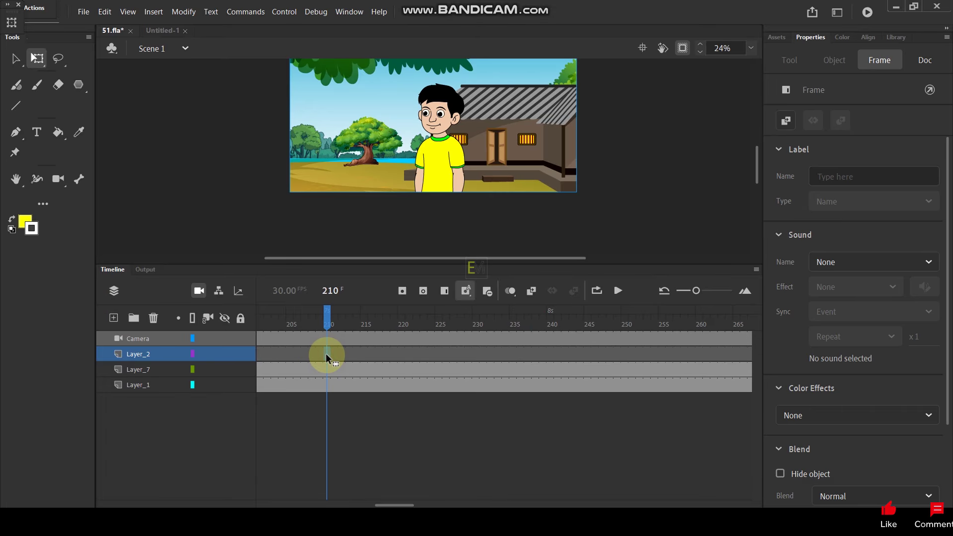
{"action": "key", "text": "F7"}
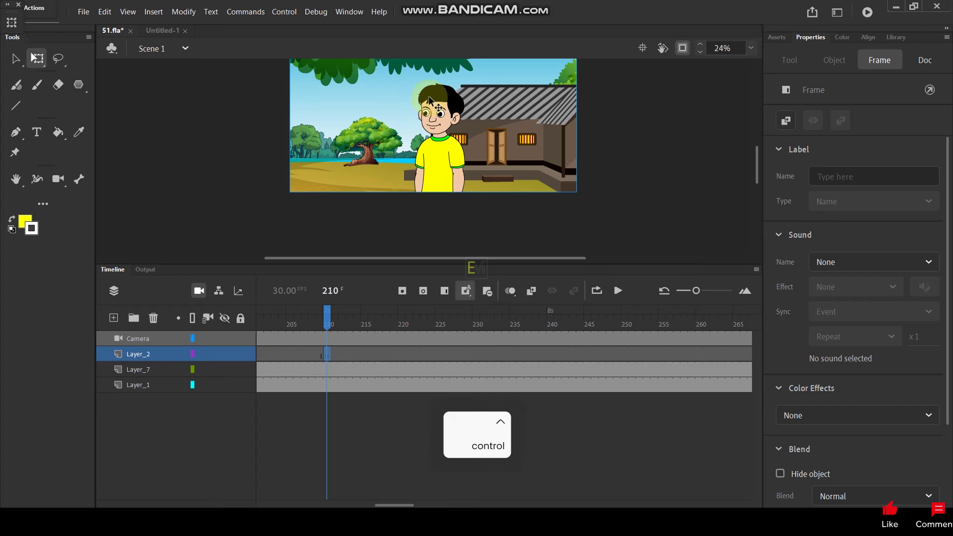
Step: Draw a closed mango-shaped outline with the Paint Brush in the sky beside the boy on Layer_2 at frame 210
{"action": "scroll", "coordinate": [402, 102], "scroll_direction": "up", "scroll_amount": 2}
{"action": "key", "text": "space"}
{"action": "left_click_drag", "start_coordinate": [313, 144], "coordinate": [290, 333]}
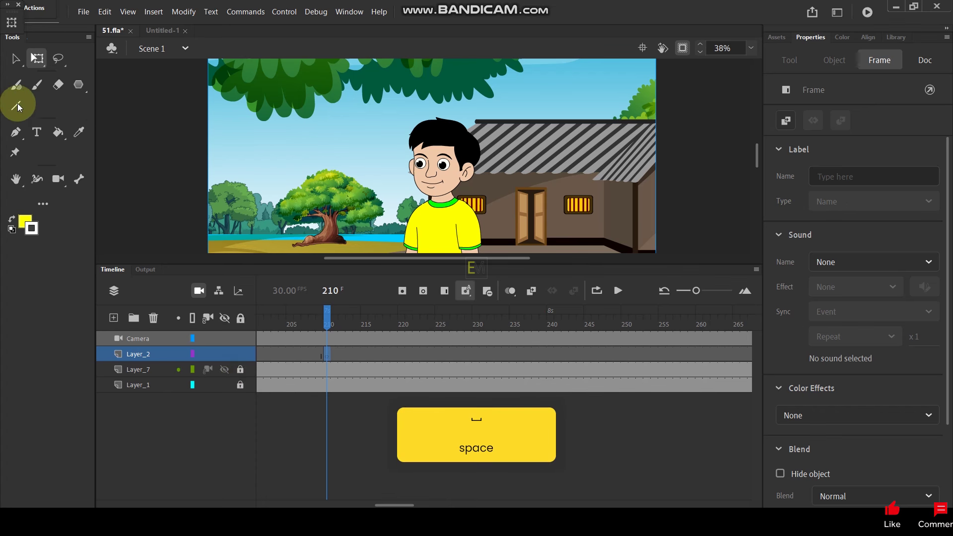
{"action": "key", "text": "y"}
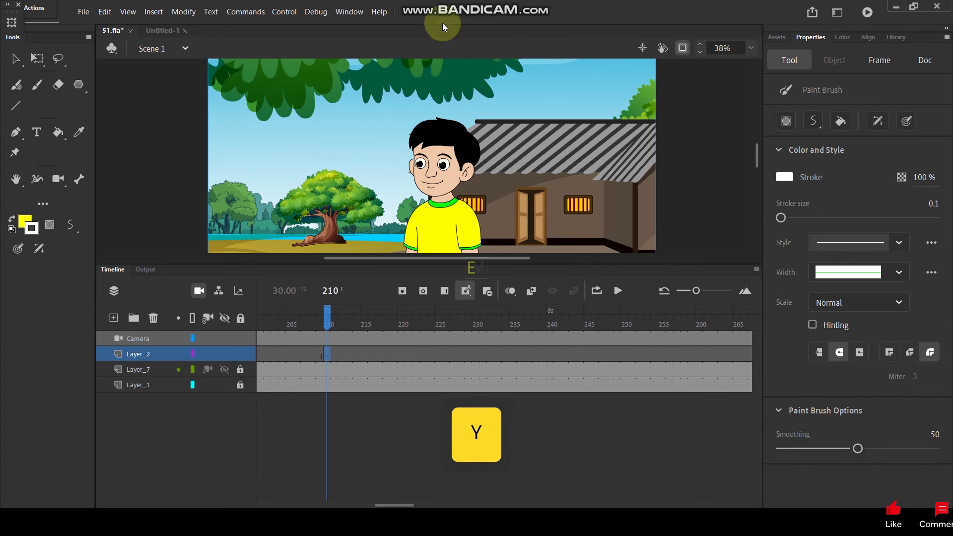
{"action": "scroll", "coordinate": [351, 109], "scroll_direction": "up", "scroll_amount": 2}
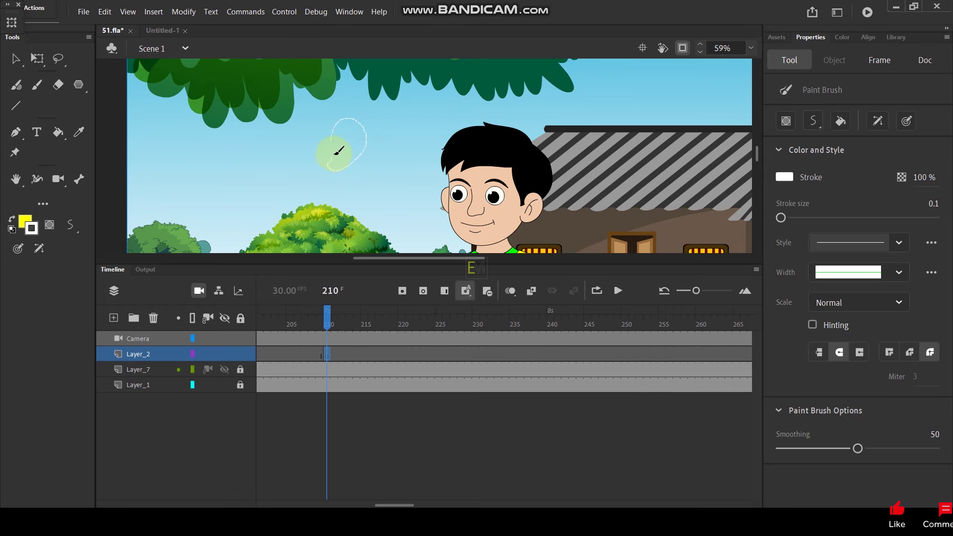
{"action": "scroll", "coordinate": [339, 111], "scroll_direction": "up", "scroll_amount": 3}
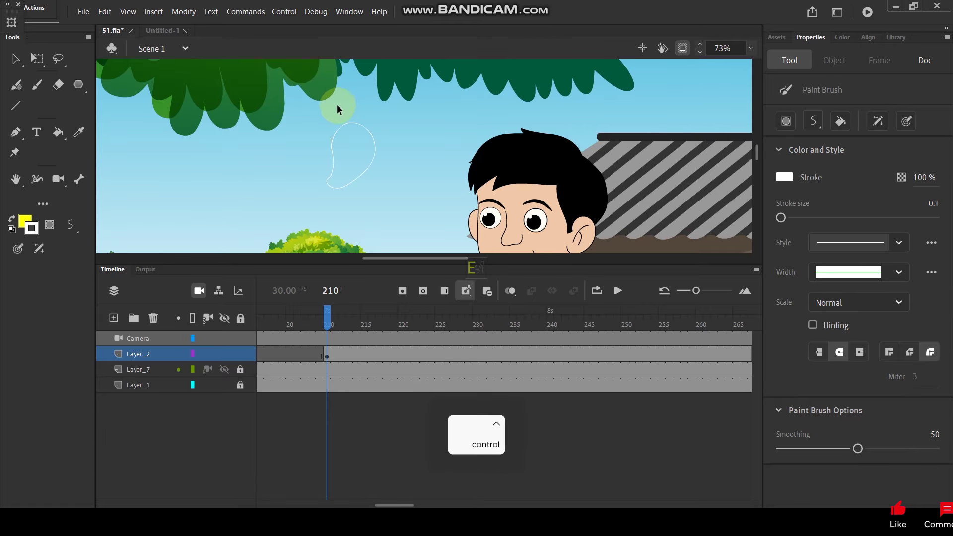
Step: Fill the mango outline with orange-yellow and delete its white stroke
{"action": "left_click", "coordinate": [21, 220]}
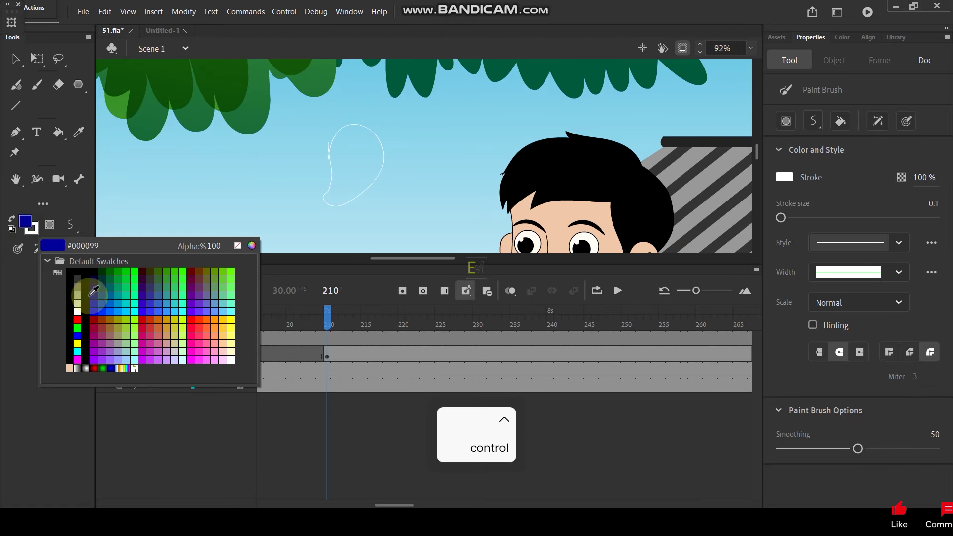
{"action": "left_click", "coordinate": [227, 328]}
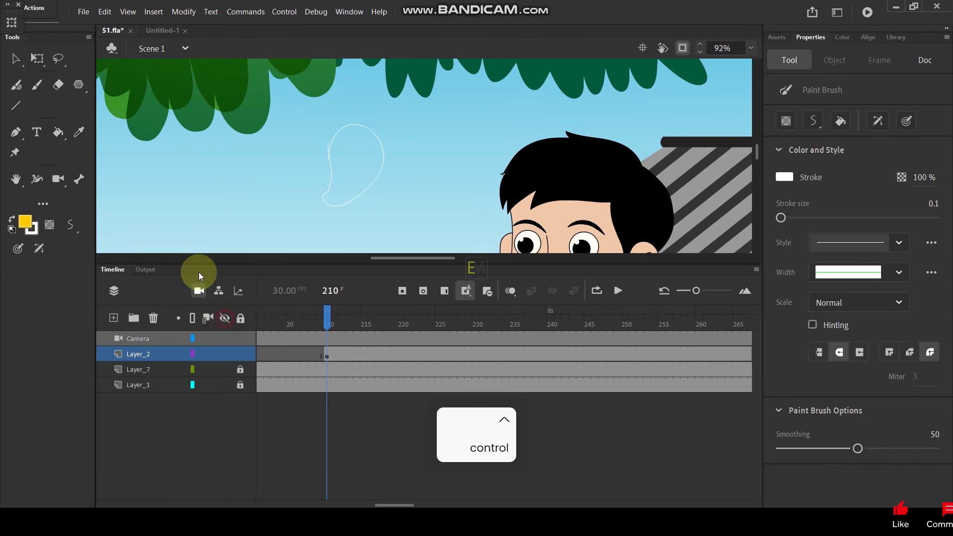
{"action": "key", "text": "k"}
{"action": "left_click", "coordinate": [316, 193]}
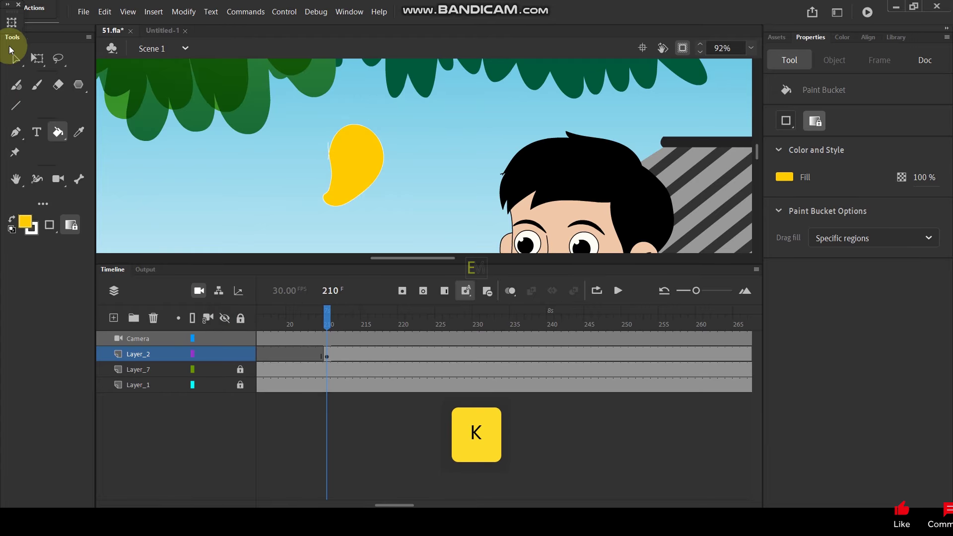
{"action": "left_click", "coordinate": [15, 58]}
{"action": "left_click", "coordinate": [342, 130]}
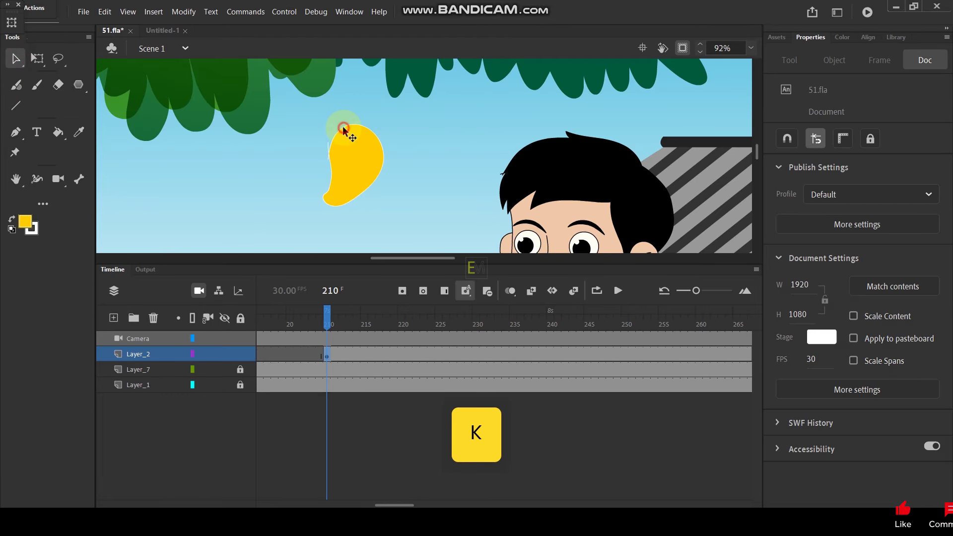
{"action": "key", "text": "Delete"}
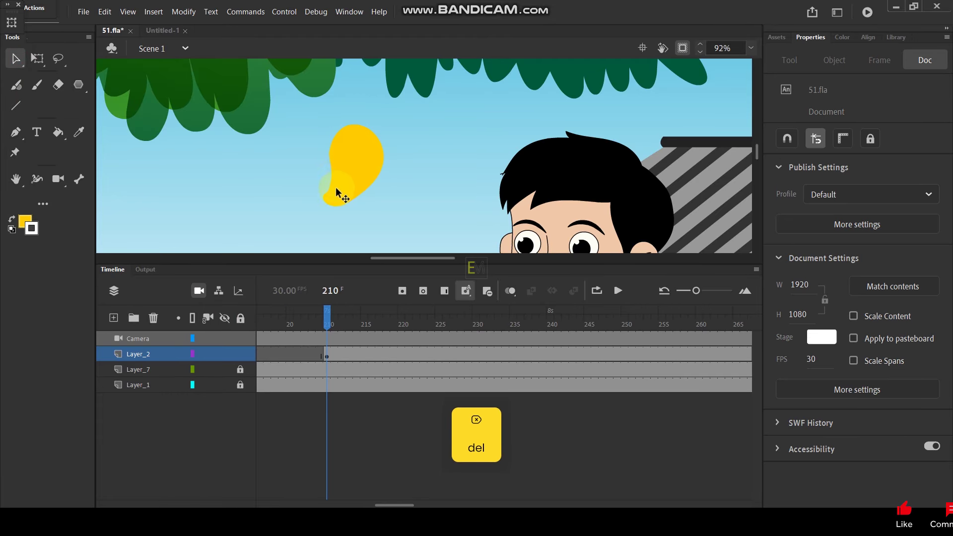
Step: Reshape the mango by bending its edges into a slimmer body with a curved lower tip
{"action": "scroll", "coordinate": [317, 172], "scroll_direction": "up", "scroll_amount": 3}
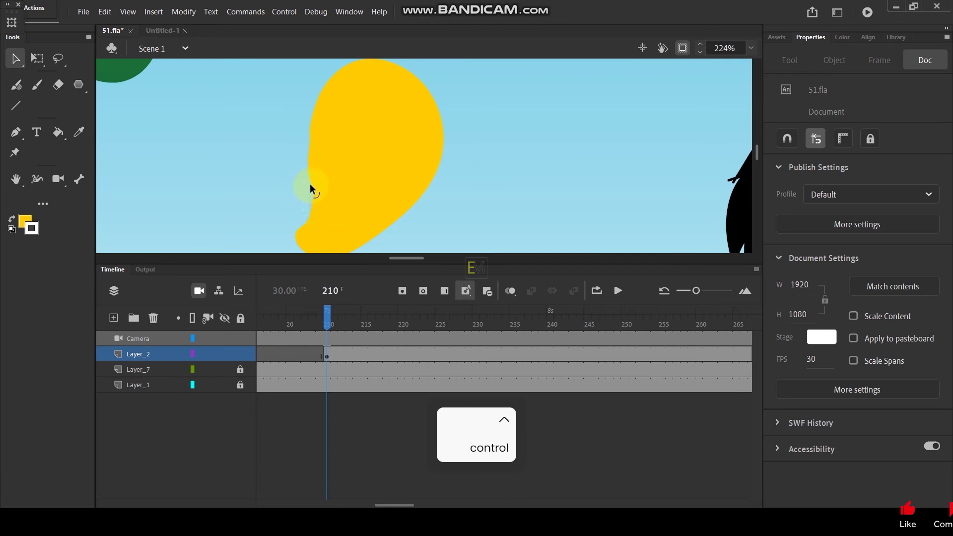
{"action": "scroll", "coordinate": [356, 157], "scroll_direction": "down", "scroll_amount": 3}
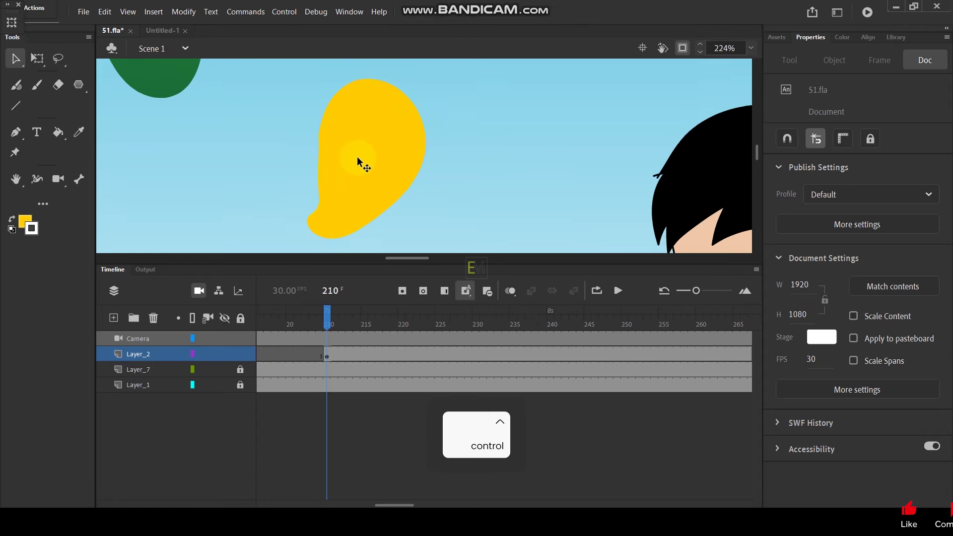
{"action": "scroll", "coordinate": [383, 98], "scroll_direction": "up", "scroll_amount": 2}
{"action": "key", "text": "space"}
{"action": "left_click_drag", "start_coordinate": [421, 153], "coordinate": [438, 148]}
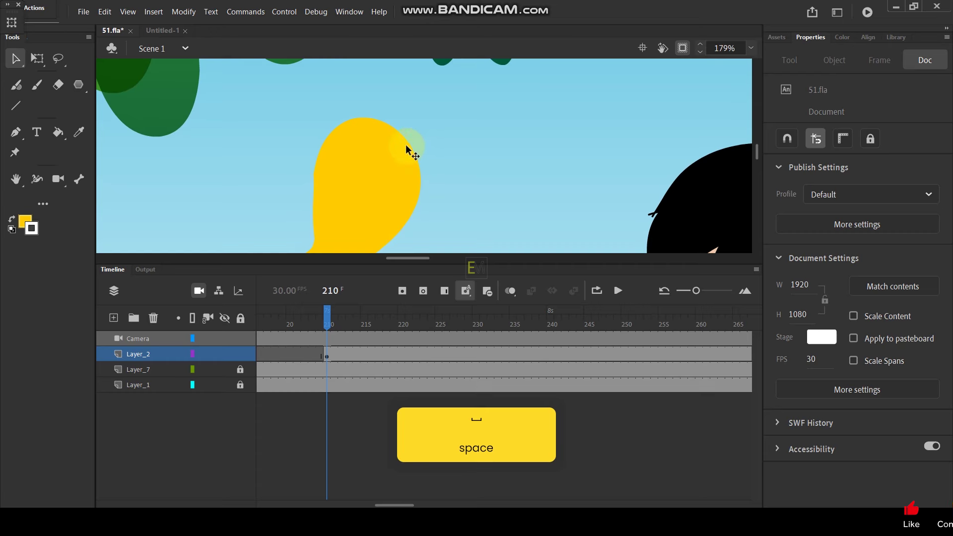
Step: Draw a small stem at the top of the mango with the Paint Brush and fill it with green
{"action": "key", "text": "y"}
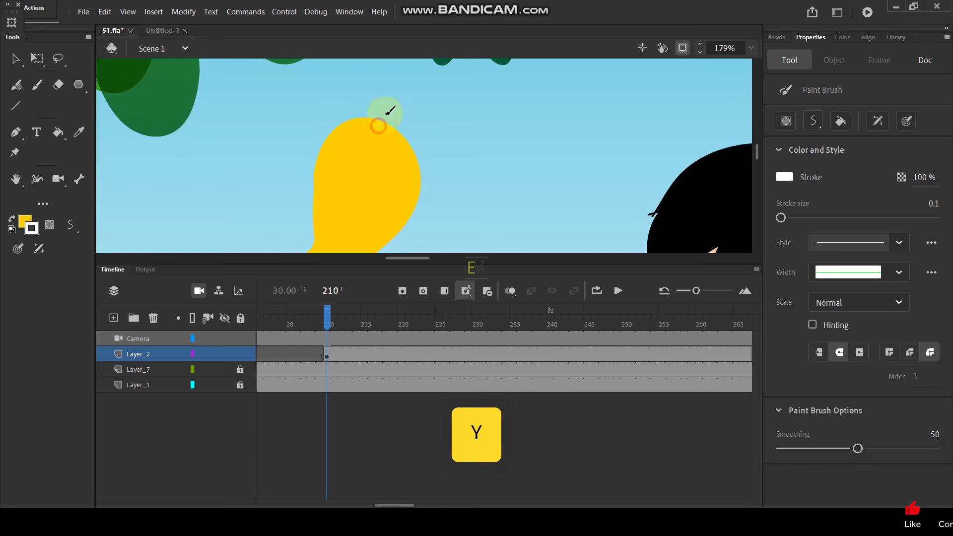
{"action": "left_click", "coordinate": [24, 221]}
{"action": "left_click", "coordinate": [128, 269]}
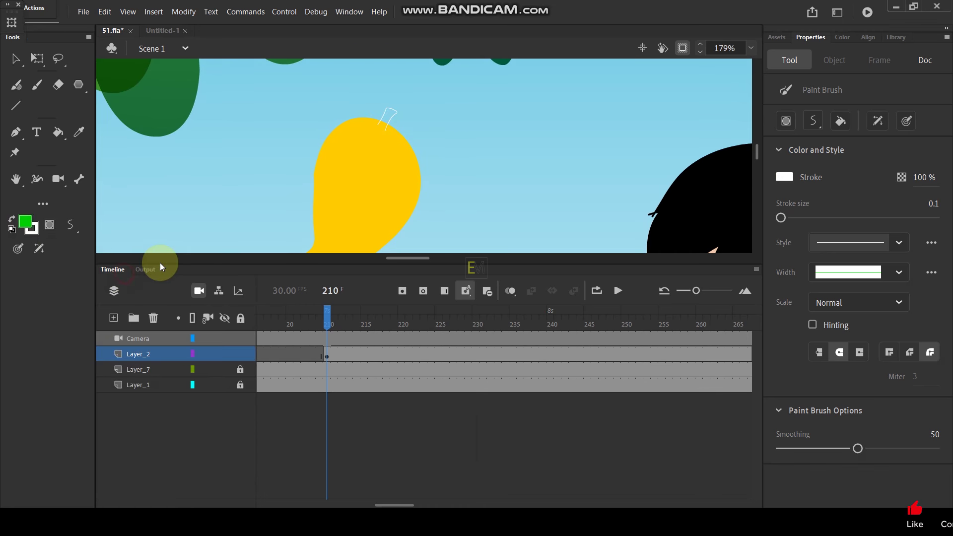
{"action": "key", "text": "k"}
{"action": "left_click", "coordinate": [389, 116]}
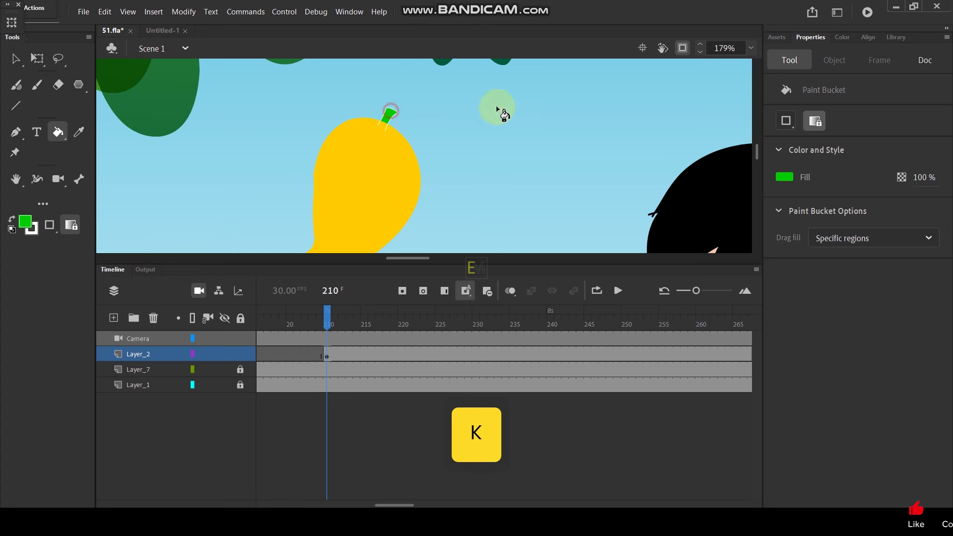
Step: Remove the white outline around the green stem
{"action": "left_click", "coordinate": [10, 62]}
{"action": "left_click", "coordinate": [386, 109]}
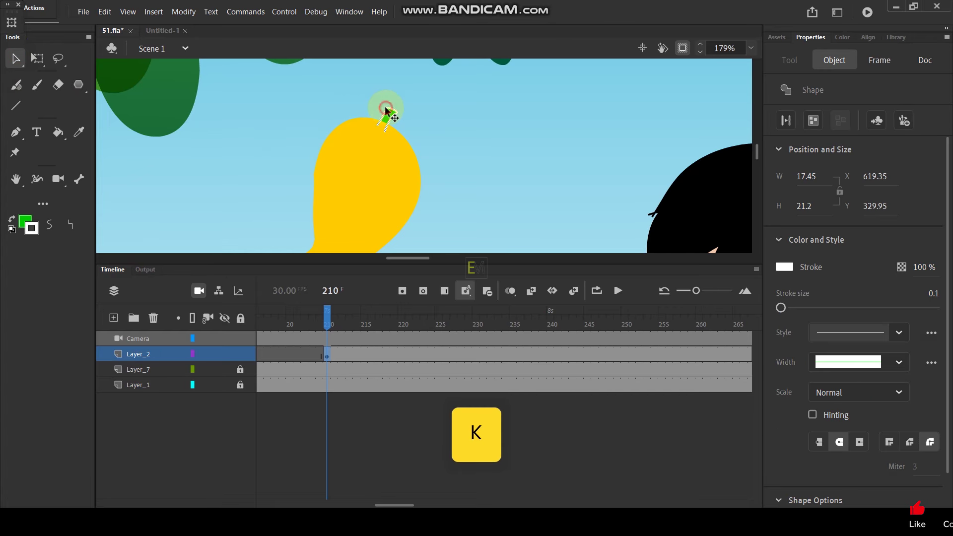
{"action": "left_click", "coordinate": [428, 125]}
Step: Select the whole mango with its stem and convert it to a graphic symbol
{"action": "key", "text": "ctrl+2"}
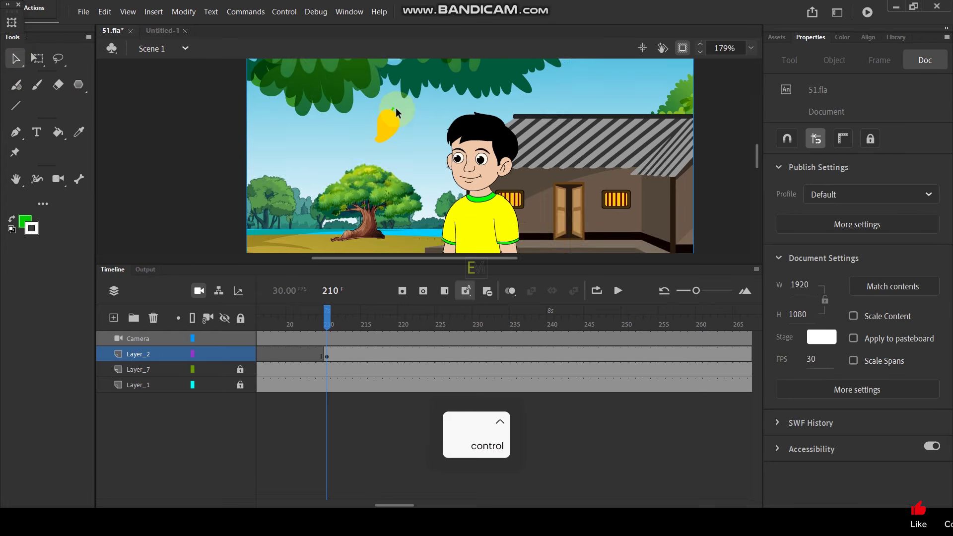
{"action": "left_click_drag", "start_coordinate": [375, 110], "coordinate": [412, 150]}
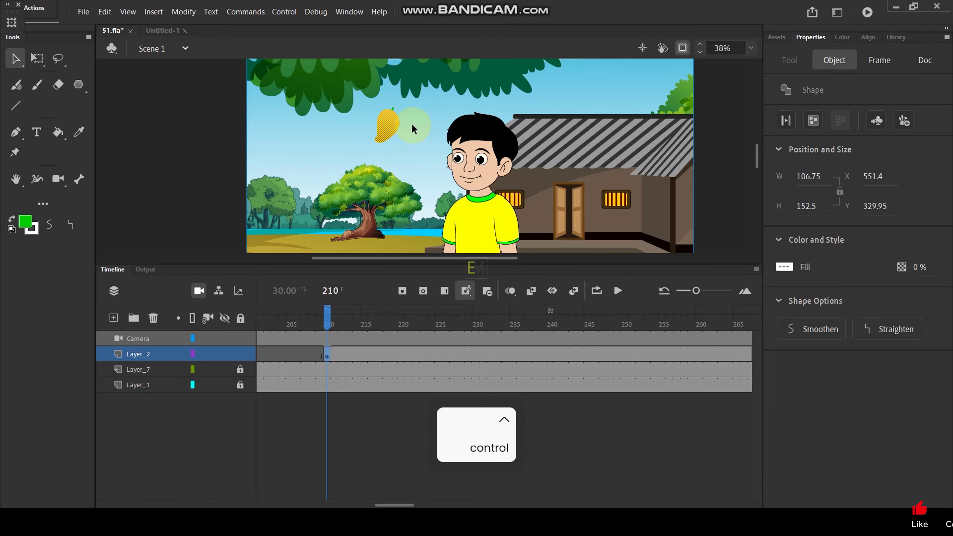
{"action": "key", "text": "F8"}
{"action": "left_click", "coordinate": [559, 54]}
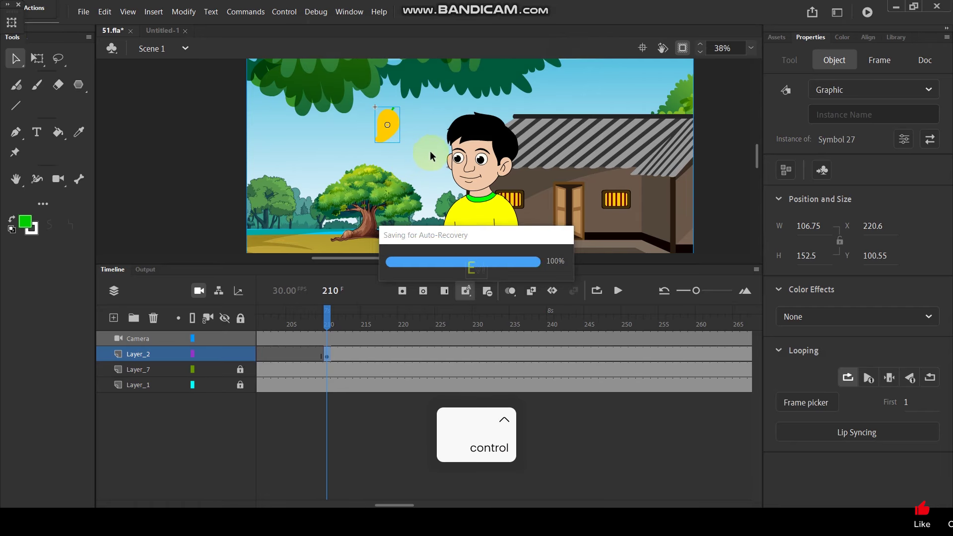
Step: Show the artwork outside the stage and move the mango up into the tree leaves above the boy's head
{"action": "scroll", "coordinate": [420, 159], "scroll_direction": "down", "scroll_amount": 2}
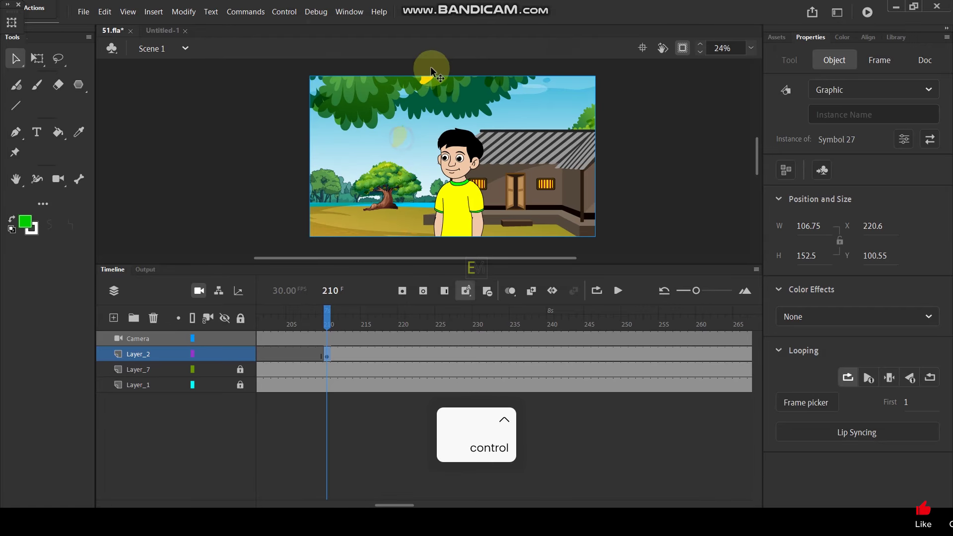
{"action": "left_click", "coordinate": [682, 48]}
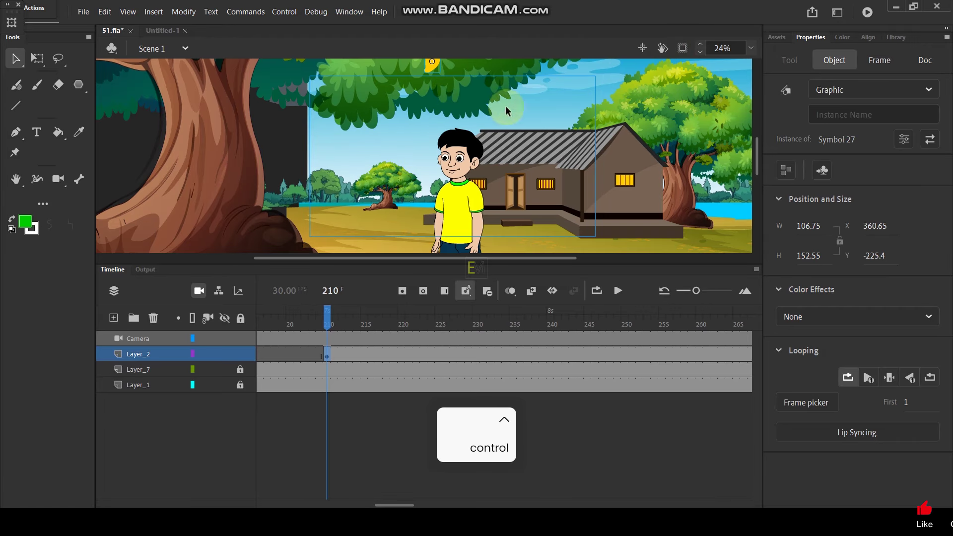
{"action": "left_click_drag", "start_coordinate": [431, 67], "coordinate": [459, 63]}
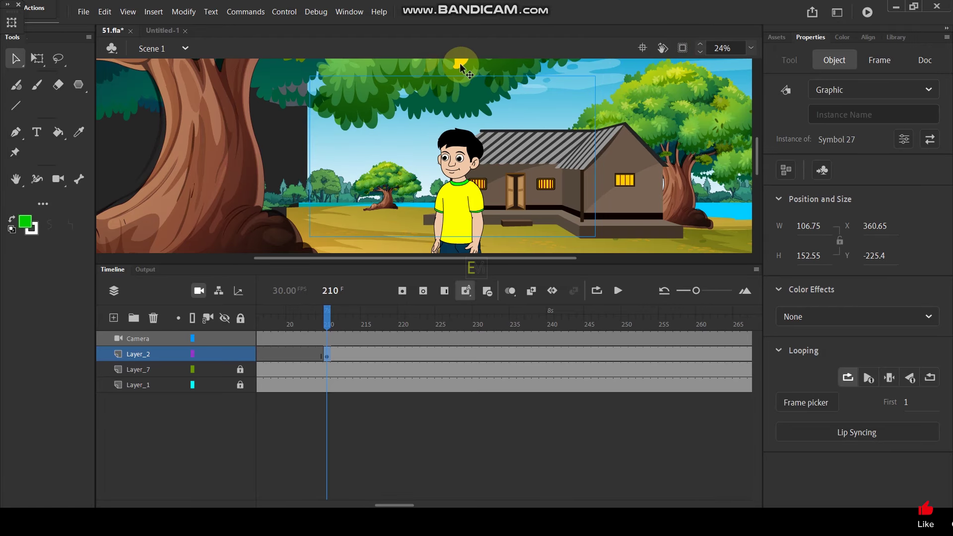
Step: Insert a keyframe on Layer_2 at frame 217 and move the mango down onto the boy's head
{"action": "left_click", "coordinate": [321, 313]}
{"action": "left_click_drag", "start_coordinate": [328, 315], "coordinate": [379, 340]}
{"action": "left_click", "coordinate": [378, 358]}
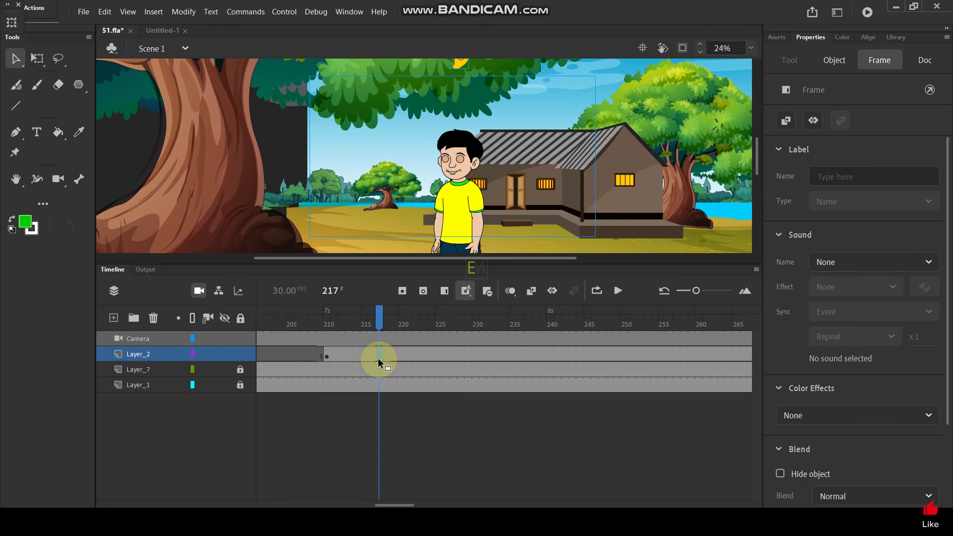
{"action": "key", "text": "F6"}
{"action": "left_click_drag", "start_coordinate": [460, 63], "coordinate": [464, 142]}
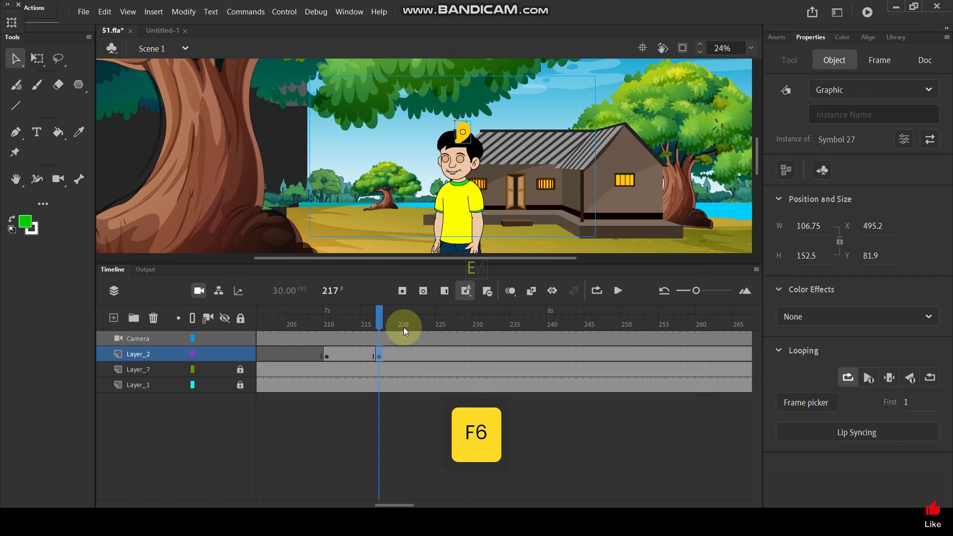
Step: Create a classic tween for the falling mango between frames 210 and 217 and scrub to frame 220
{"action": "left_click", "coordinate": [350, 355]}
{"action": "right_click", "coordinate": [350, 355]}
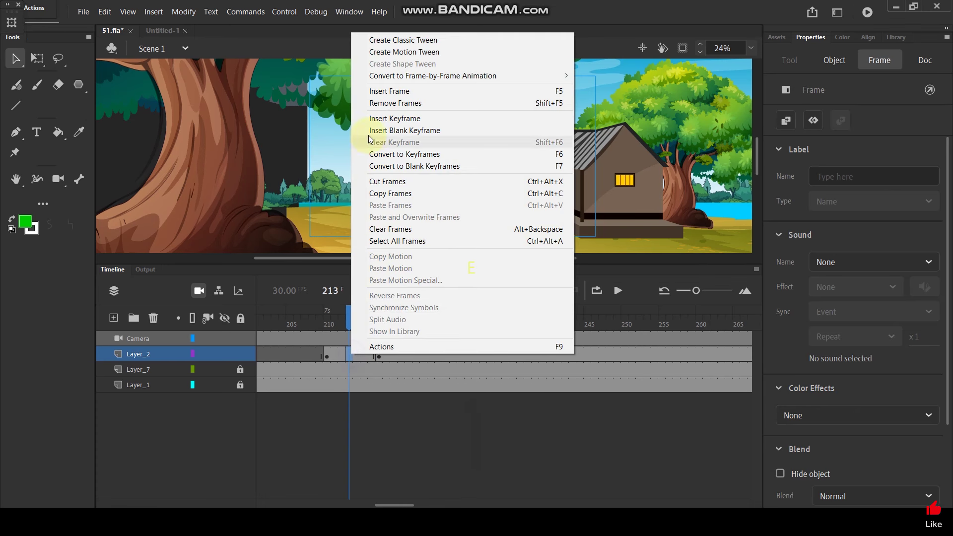
{"action": "left_click", "coordinate": [403, 39]}
{"action": "left_click_drag", "start_coordinate": [350, 315], "coordinate": [401, 328]}
Step: Unlock Layer_7 and scrub to frame 228 to check the boy's reaction against the mango's fall
{"action": "left_click", "coordinate": [145, 372]}
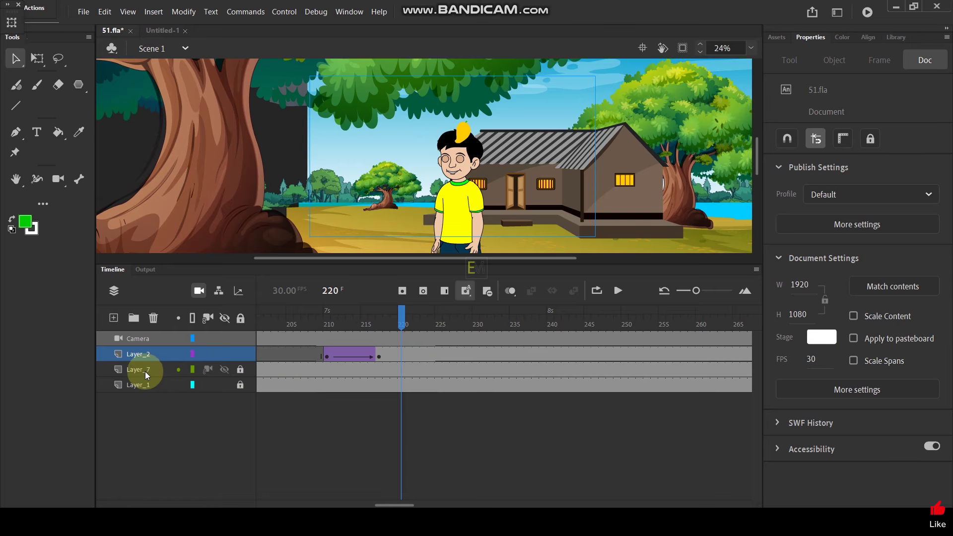
{"action": "left_click", "coordinate": [350, 368]}
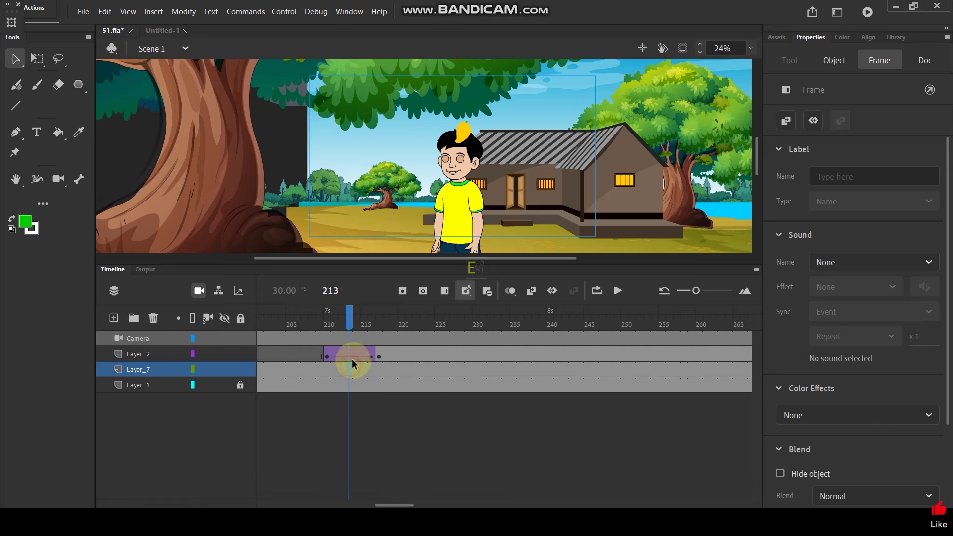
{"action": "left_click", "coordinate": [354, 308]}
{"action": "left_click_drag", "start_coordinate": [349, 317], "coordinate": [457, 348]}
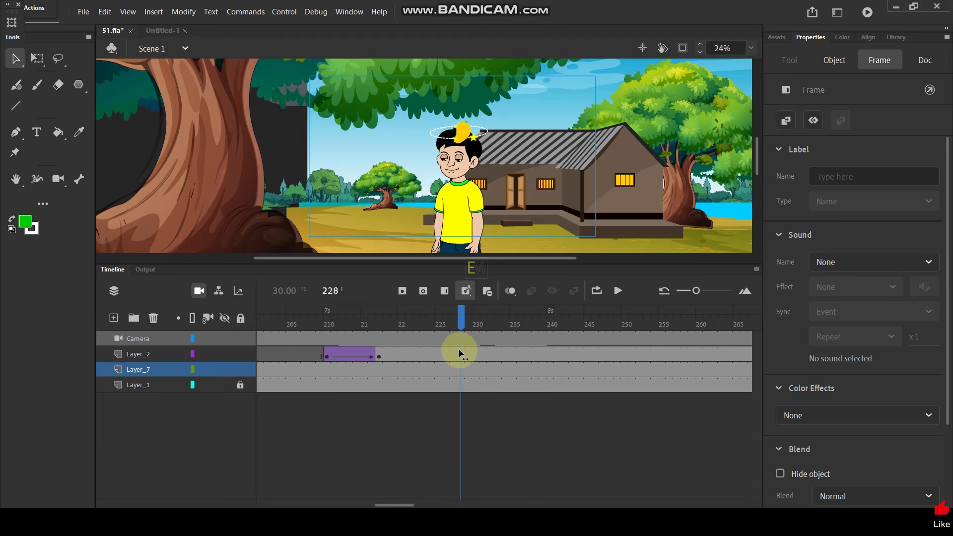
Step: Apply Synchronize Symbols to the frames of Layer_7 and check the boy's symbol at frame 225
{"action": "left_click", "coordinate": [163, 370]}
{"action": "right_click", "coordinate": [295, 372]}
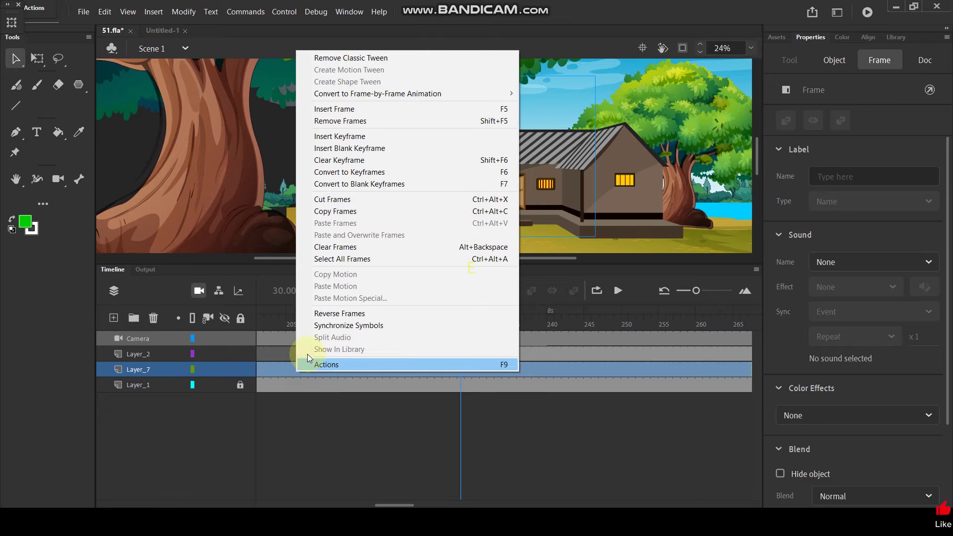
{"action": "left_click", "coordinate": [342, 327]}
{"action": "left_click_drag", "start_coordinate": [462, 325], "coordinate": [437, 337]}
{"action": "left_click", "coordinate": [341, 364]}
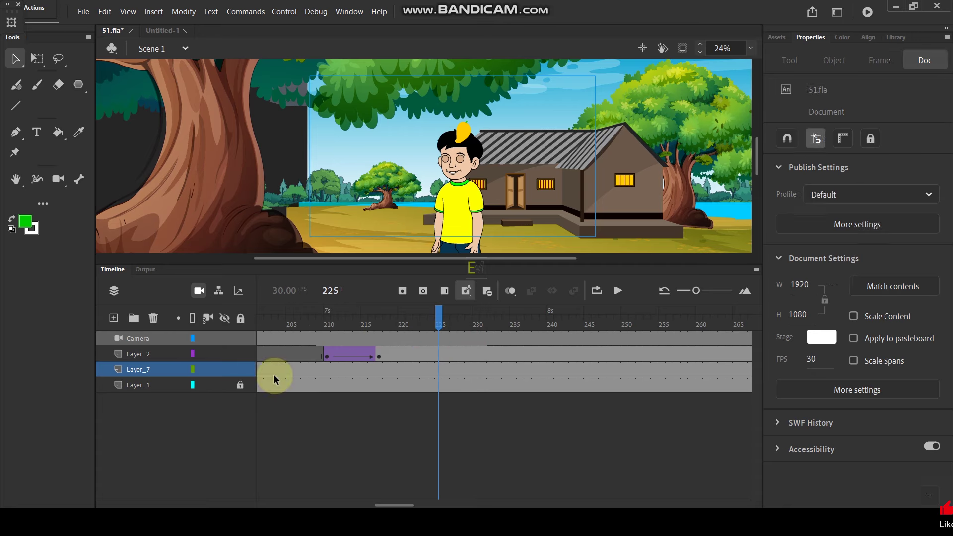
{"action": "left_click", "coordinate": [461, 184]}
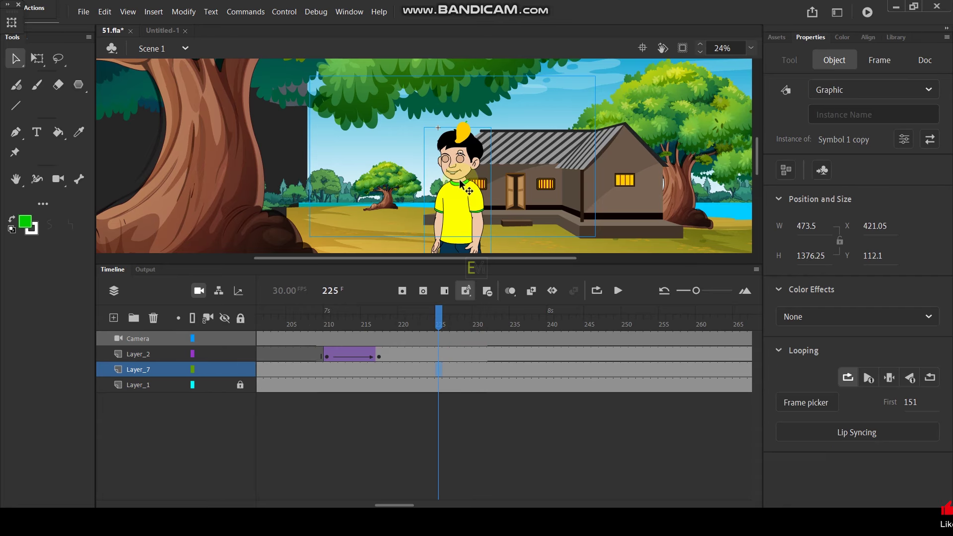
Step: Insert a keyframe on Layer_2 at frame 224 and move the mango onto the ground to the right of the boy
{"action": "left_click_drag", "start_coordinate": [425, 353], "coordinate": [433, 353]}
{"action": "left_click", "coordinate": [433, 356]}
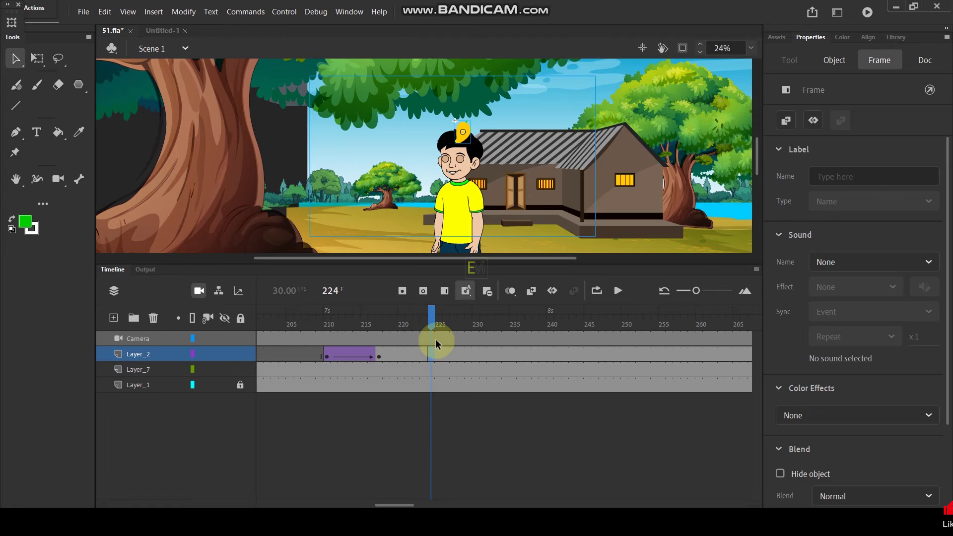
{"action": "key", "text": "F6"}
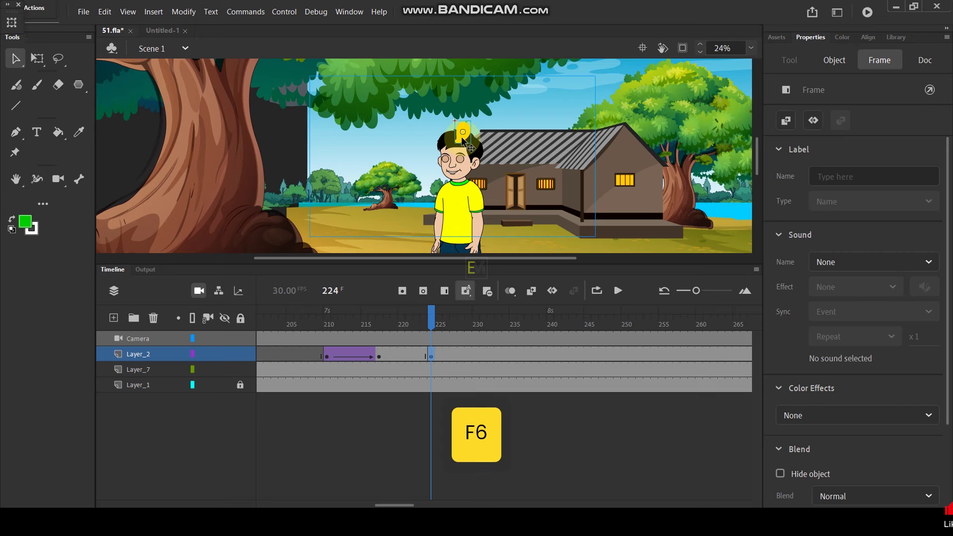
{"action": "left_click_drag", "start_coordinate": [462, 137], "coordinate": [549, 249]}
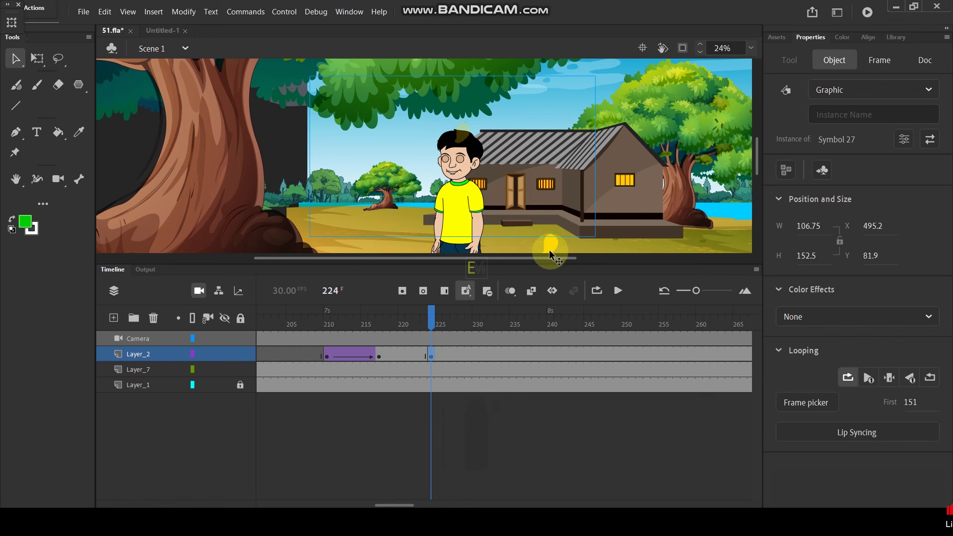
Step: Insert a keyframe on Layer_2 at frame 220 and move the mango into the air to the right of the boy's head
{"action": "left_click", "coordinate": [401, 357]}
{"action": "key", "text": "F6"}
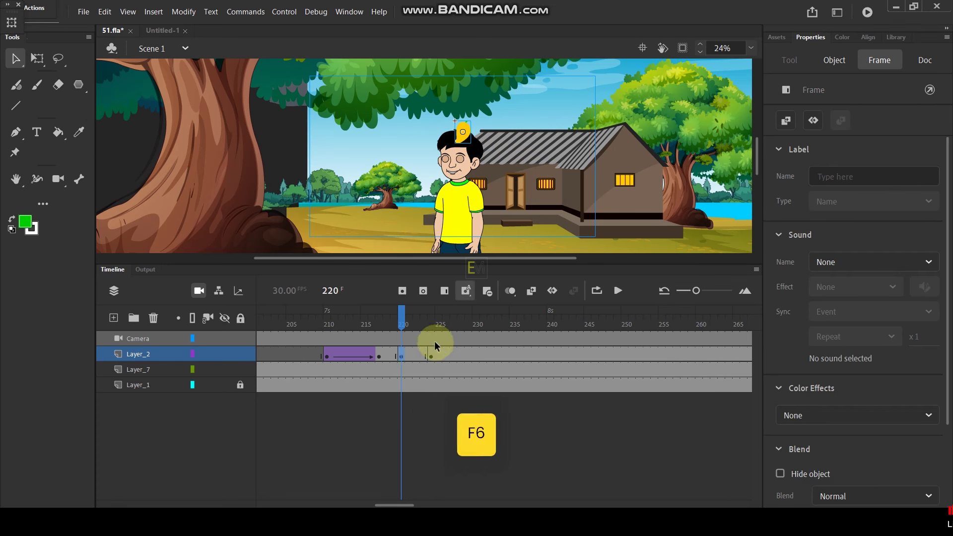
{"action": "left_click_drag", "start_coordinate": [507, 141], "coordinate": [521, 149]}
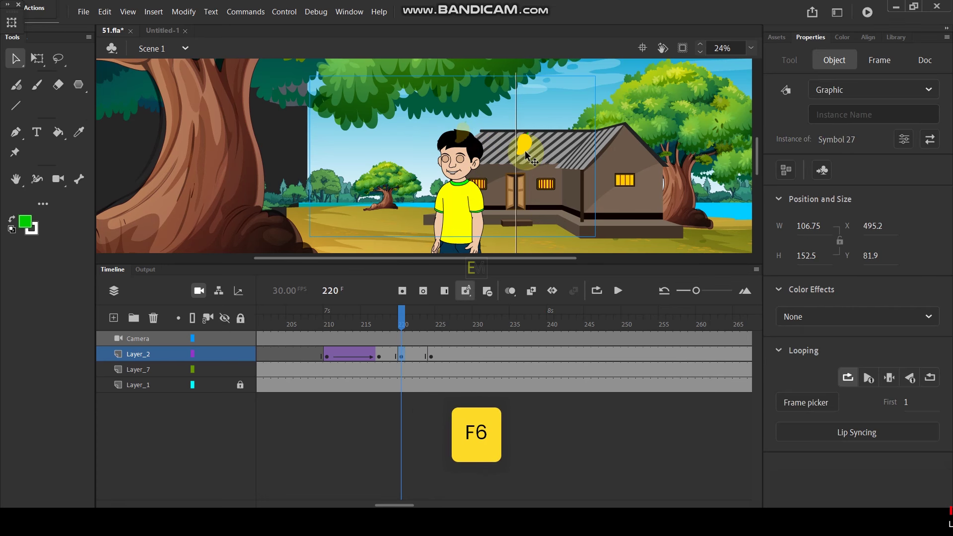
Step: Create classic tweens for the mango's bounce between frames 217 and 224 on Layer_2, and insert a blank keyframe at frame 225
{"action": "left_click_drag", "start_coordinate": [407, 353], "coordinate": [386, 356]}
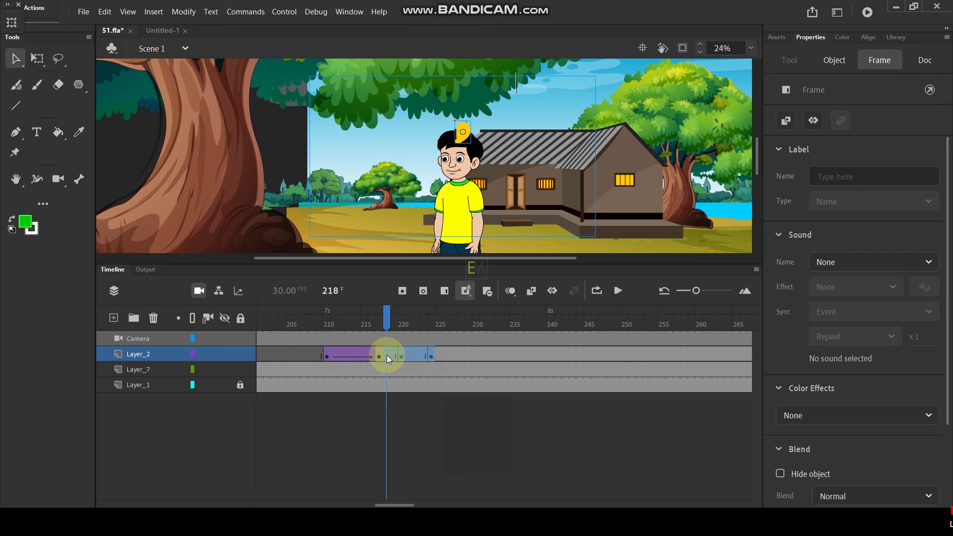
{"action": "right_click", "coordinate": [386, 355]}
{"action": "left_click", "coordinate": [439, 41]}
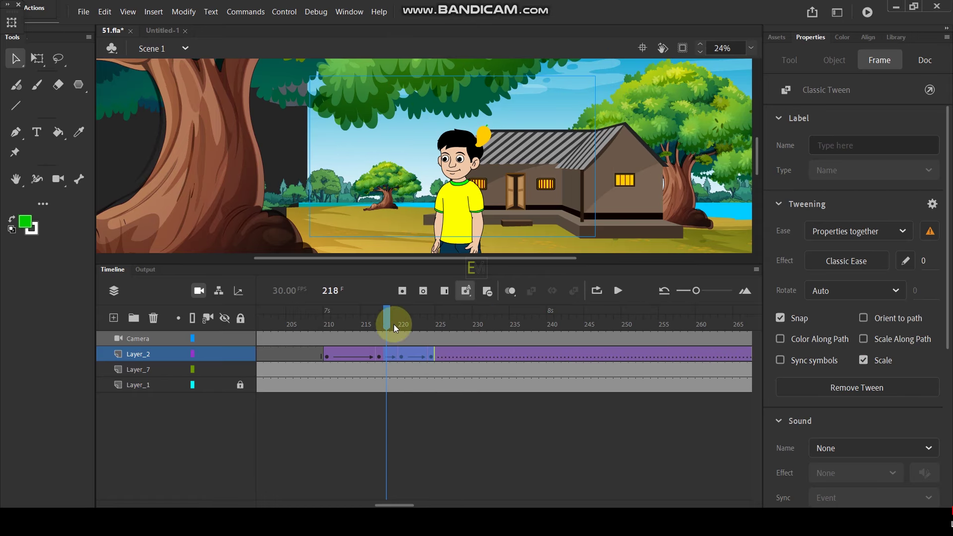
{"action": "left_click", "coordinate": [443, 356]}
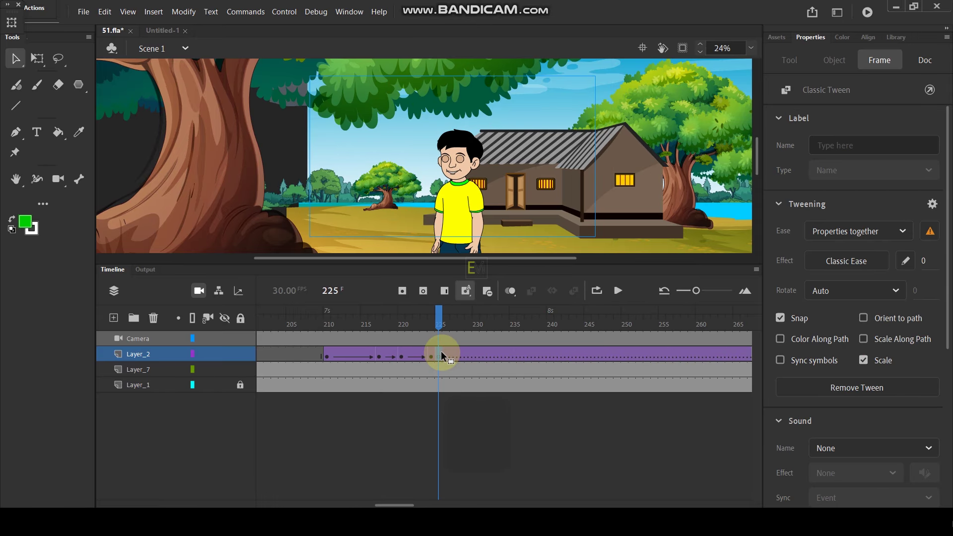
{"action": "key", "text": "F7"}
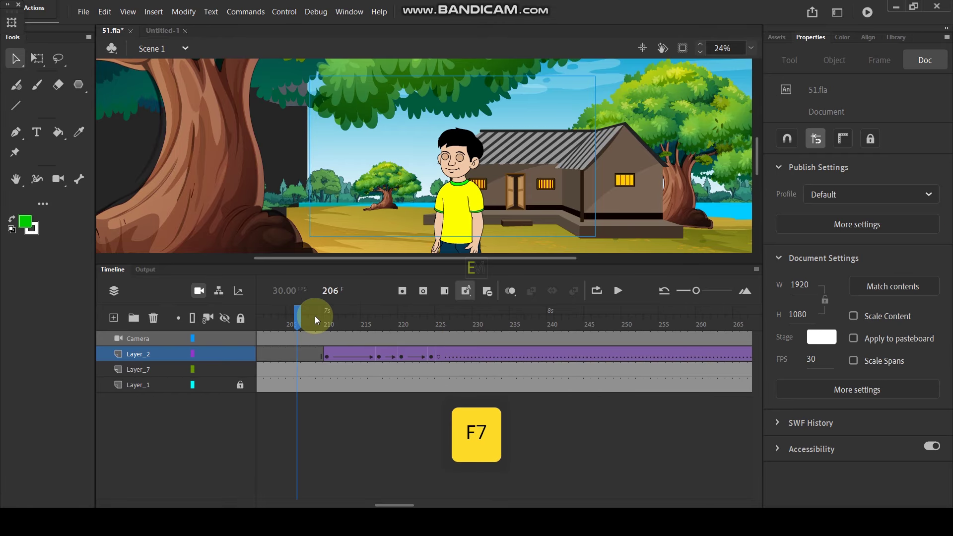
Step: Play the timeline twice from about frame 206 to check how the mango hits and bounces off the boy's head
{"action": "key", "text": "Return"}
{"action": "key", "text": "Return"}
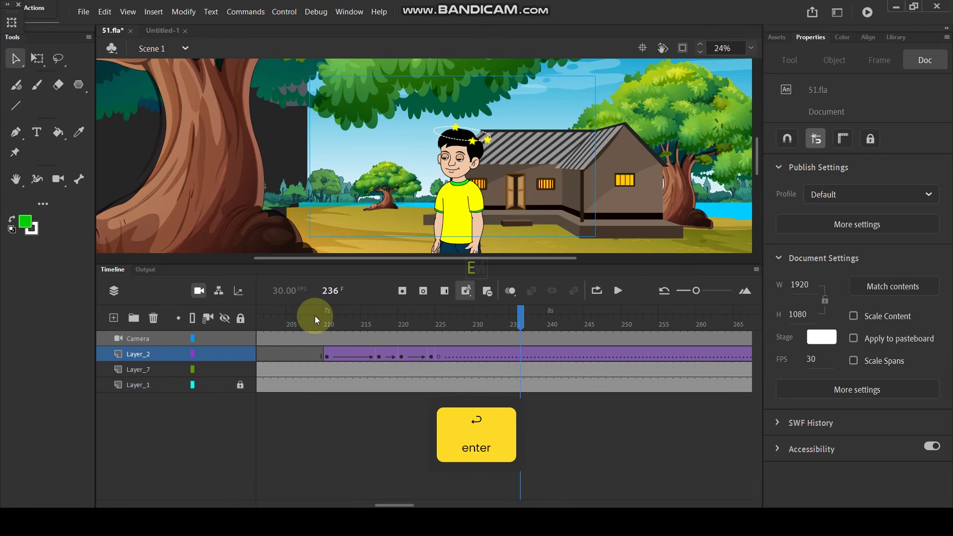
{"action": "left_click", "coordinate": [305, 322]}
{"action": "key", "text": "Return"}
{"action": "key", "text": "Return"}
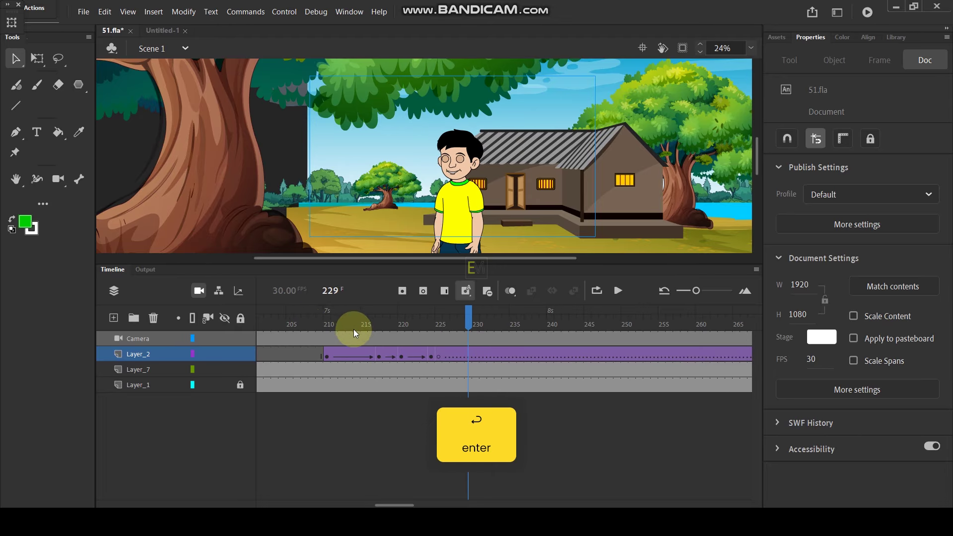
Step: Rotate the mango onto its side on top of the boy's head at frame 217 with Free Transform
{"action": "left_click_drag", "start_coordinate": [314, 324], "coordinate": [390, 336]}
{"action": "left_click", "coordinate": [461, 132]}
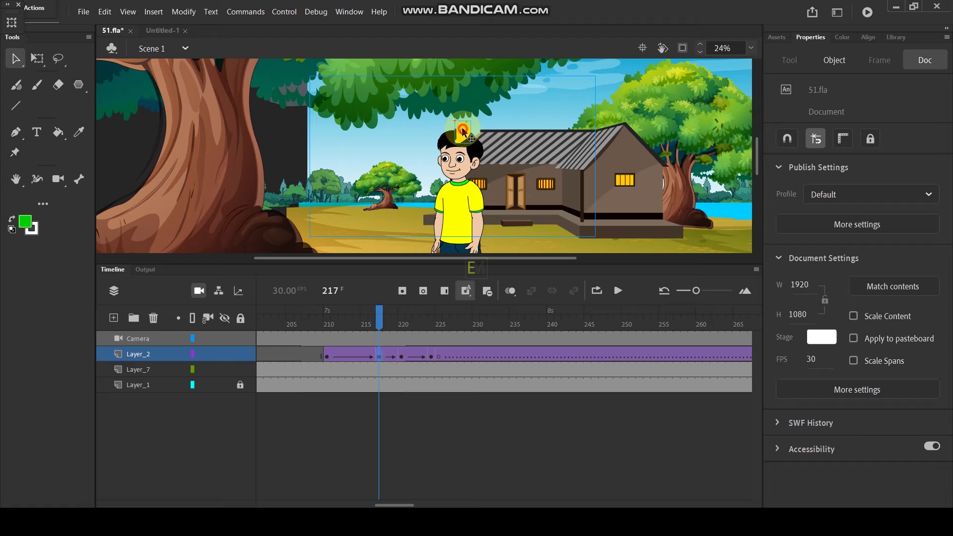
{"action": "left_click", "coordinate": [36, 58]}
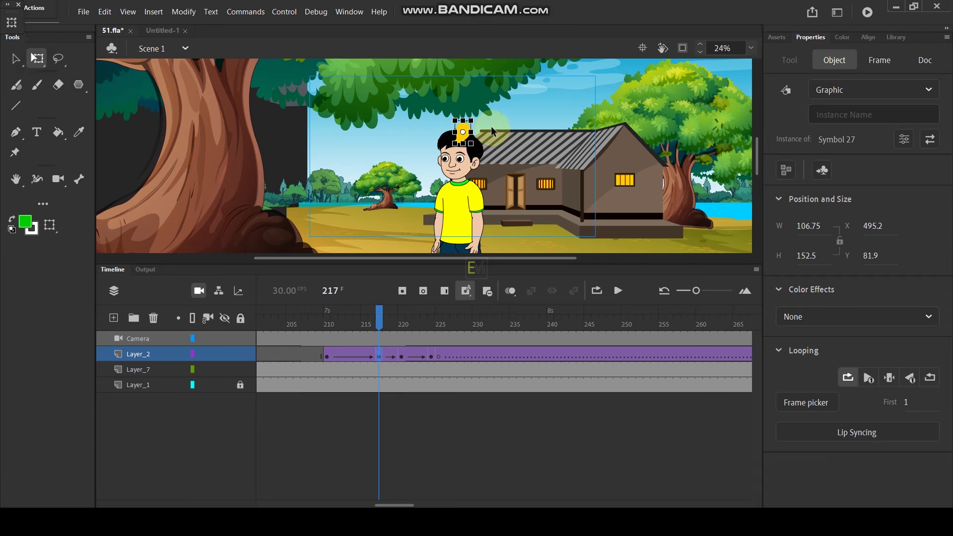
Step: Play the timeline from before the mango's fall to check its rotation during the bounce
{"action": "left_click_drag", "start_coordinate": [379, 318], "coordinate": [304, 344]}
{"action": "key", "text": "Return"}
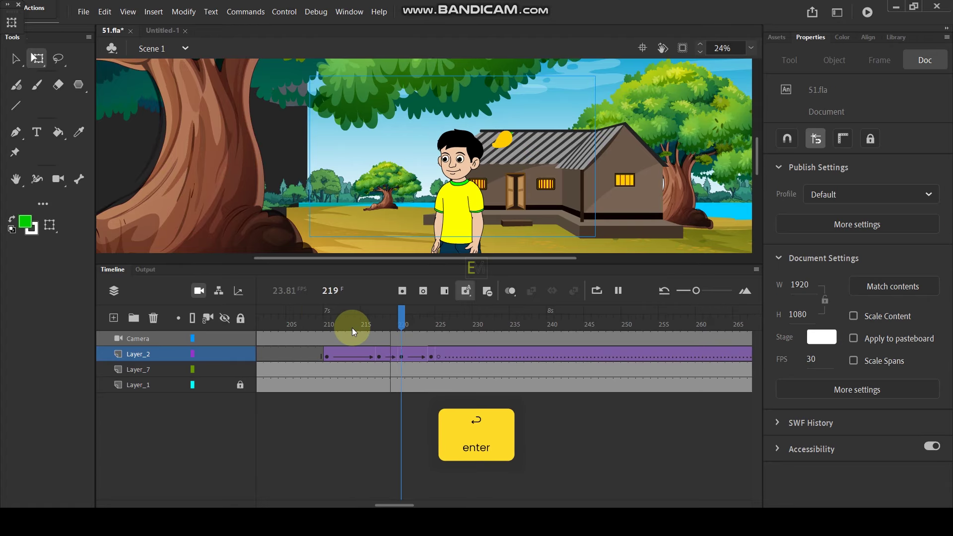
{"action": "key", "text": "Return"}
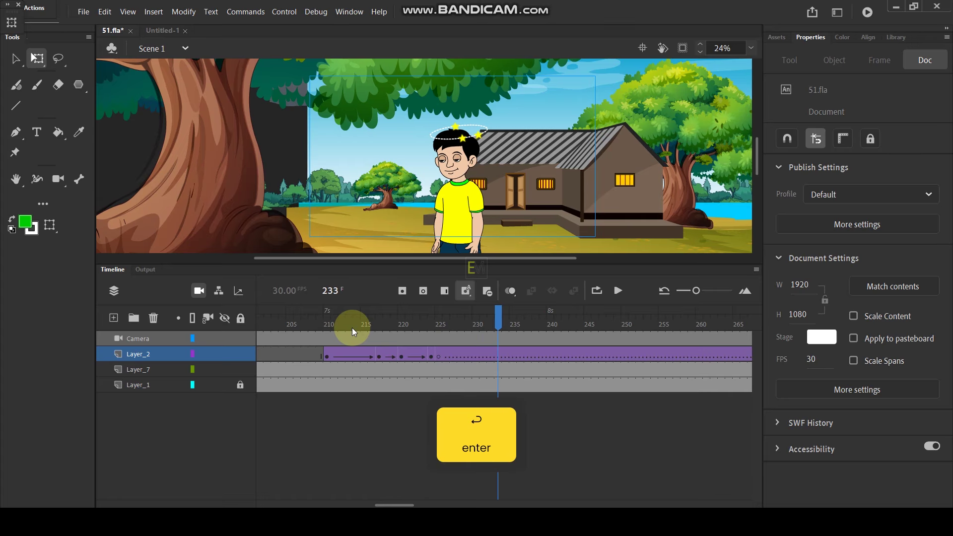
Step: Add a new layer above Layer_2 and insert a blank keyframe on it at frame 217
{"action": "left_click", "coordinate": [379, 319]}
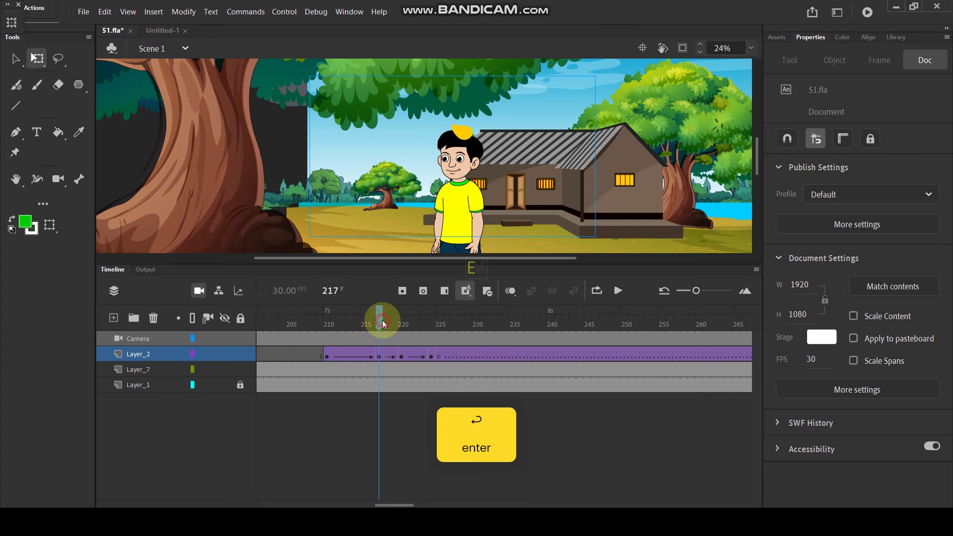
{"action": "left_click", "coordinate": [113, 320]}
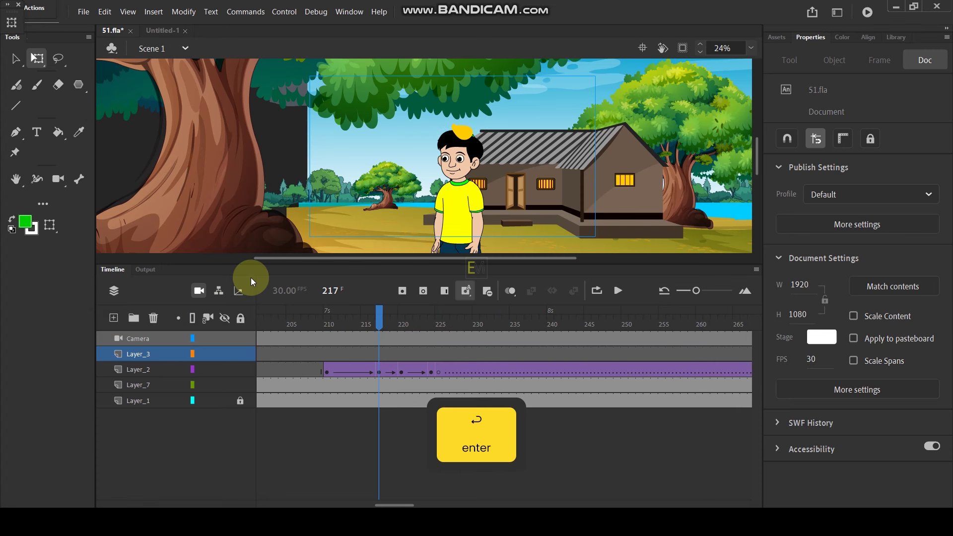
{"action": "left_click", "coordinate": [379, 357]}
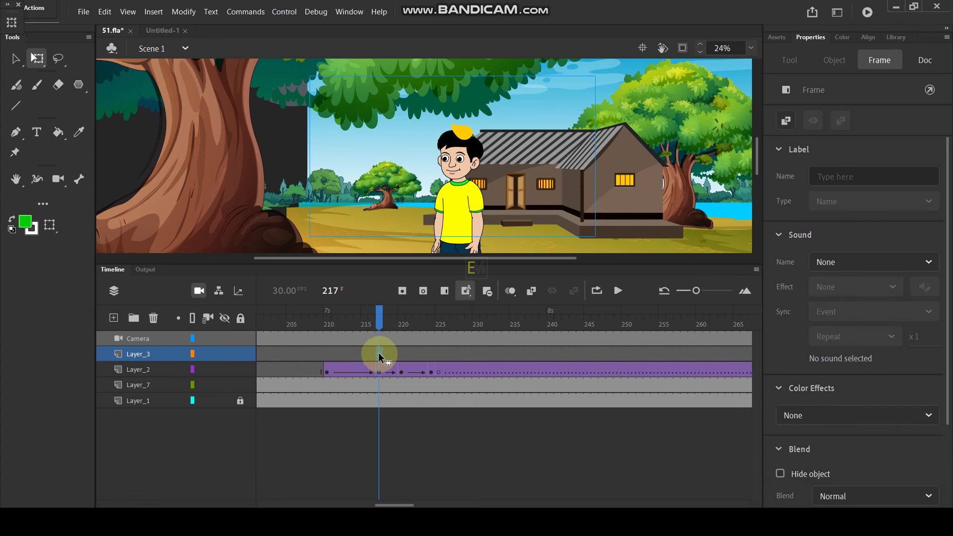
{"action": "key", "text": "F7"}
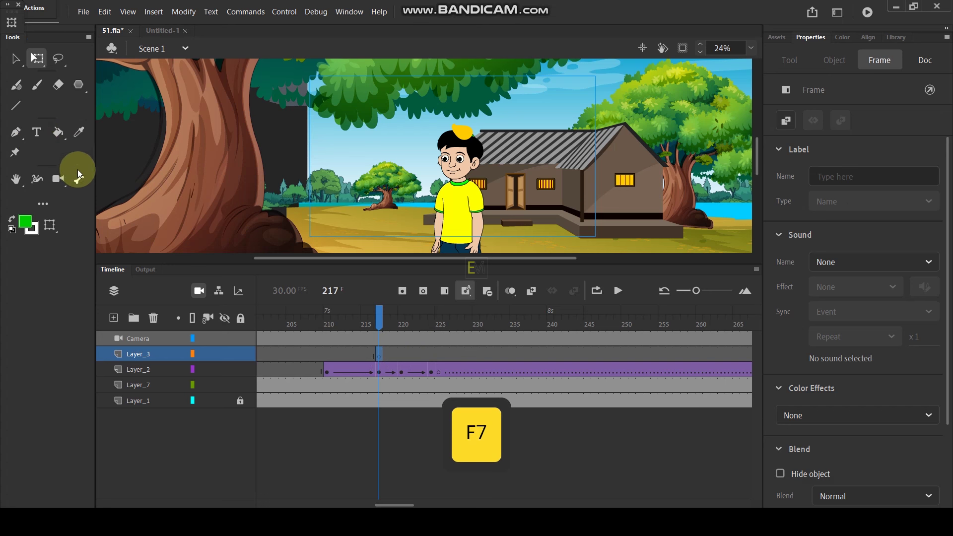
Step: Draw a five-pointed star over the boy's forehead and the mango with the PolyStar tool
{"action": "left_click", "coordinate": [79, 86]}
{"action": "left_click", "coordinate": [130, 163]}
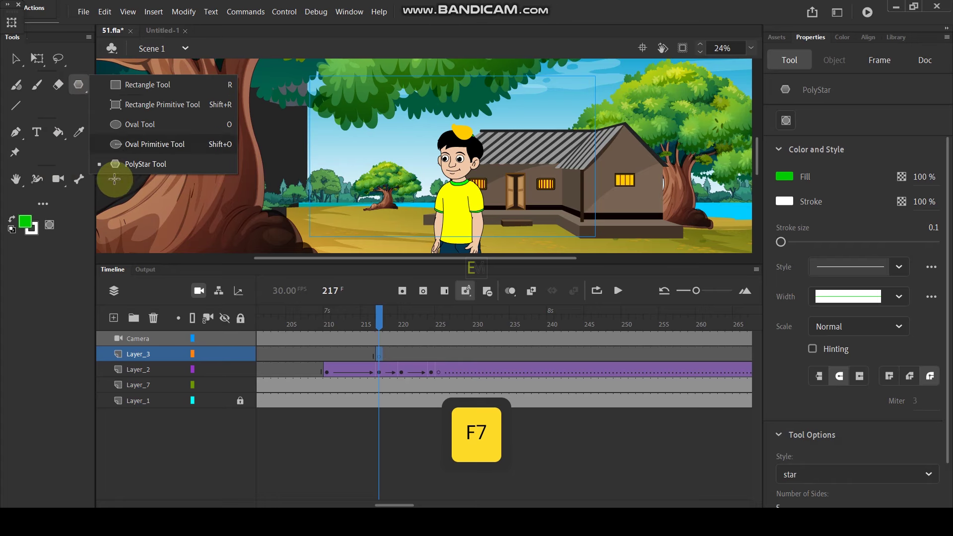
{"action": "scroll", "coordinate": [456, 144], "scroll_direction": "up", "scroll_amount": 2}
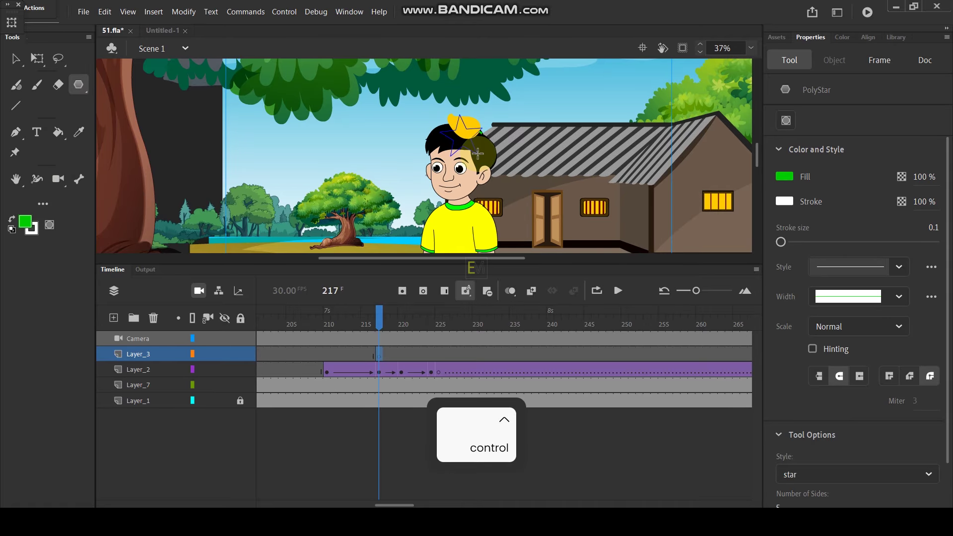
{"action": "left_click_drag", "start_coordinate": [483, 157], "coordinate": [484, 158]}
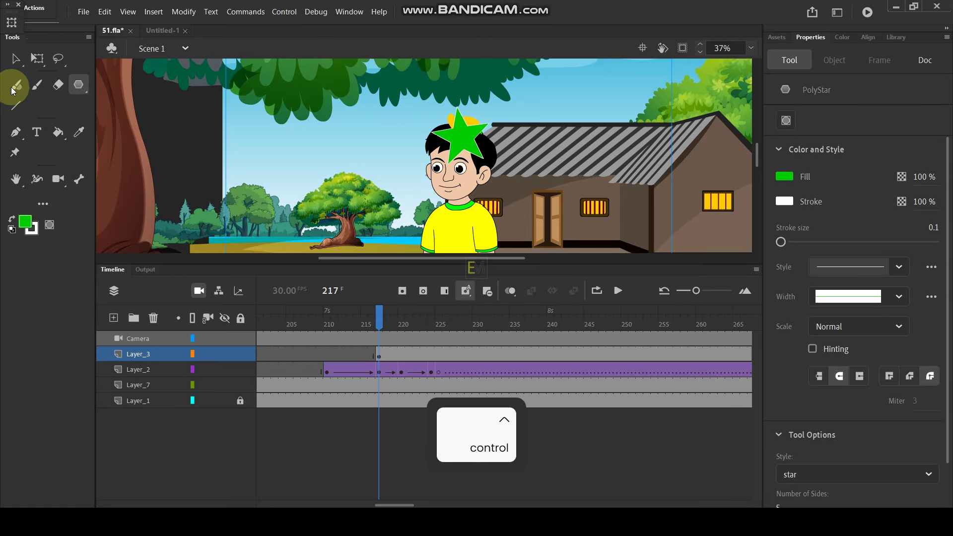
Step: Fill the star on the boy's head with yellow using the Paint Bucket
{"action": "left_click", "coordinate": [31, 225]}
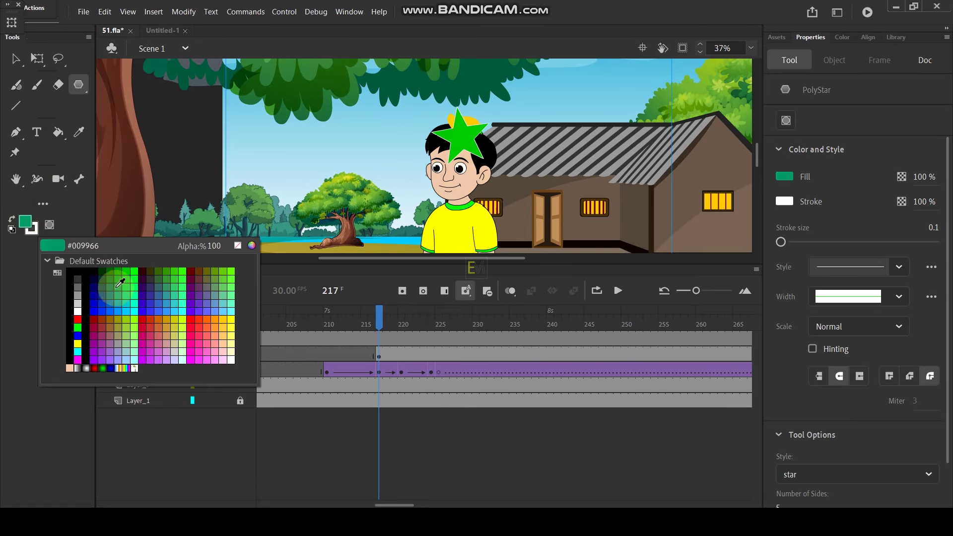
{"action": "left_click", "coordinate": [78, 343]}
{"action": "key", "text": "k"}
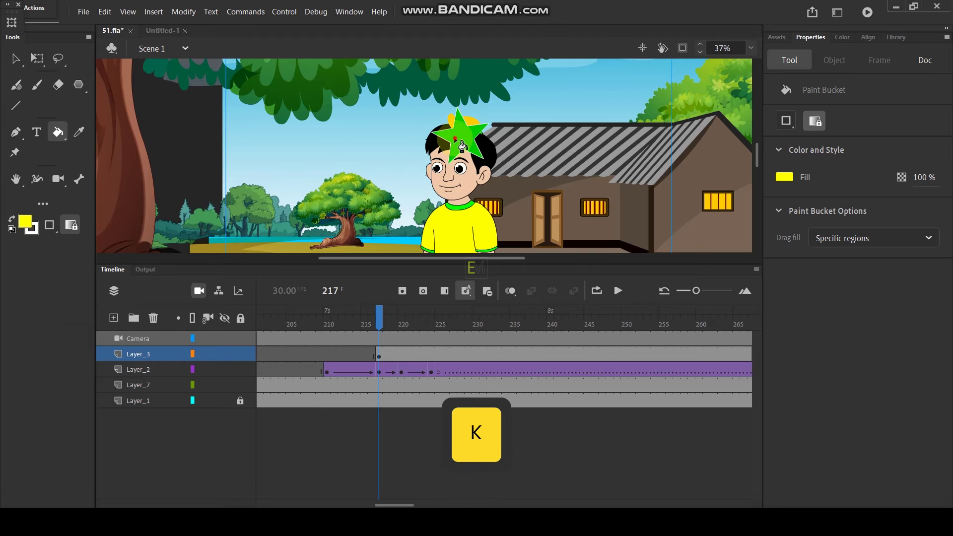
Step: Select the star's fill and change its colour to white (#FFFFFF)
{"action": "left_click", "coordinate": [16, 62]}
{"action": "left_click", "coordinate": [25, 223]}
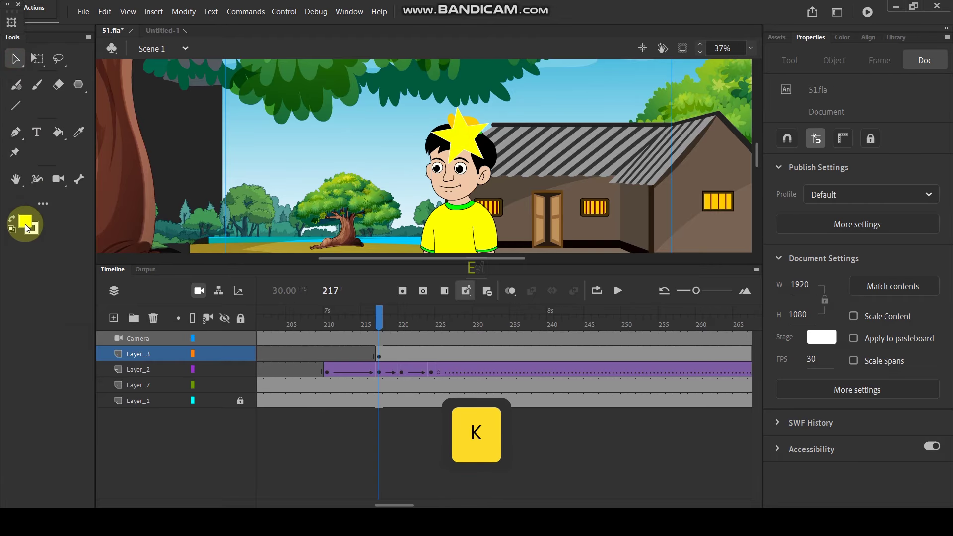
{"action": "left_click", "coordinate": [460, 165]}
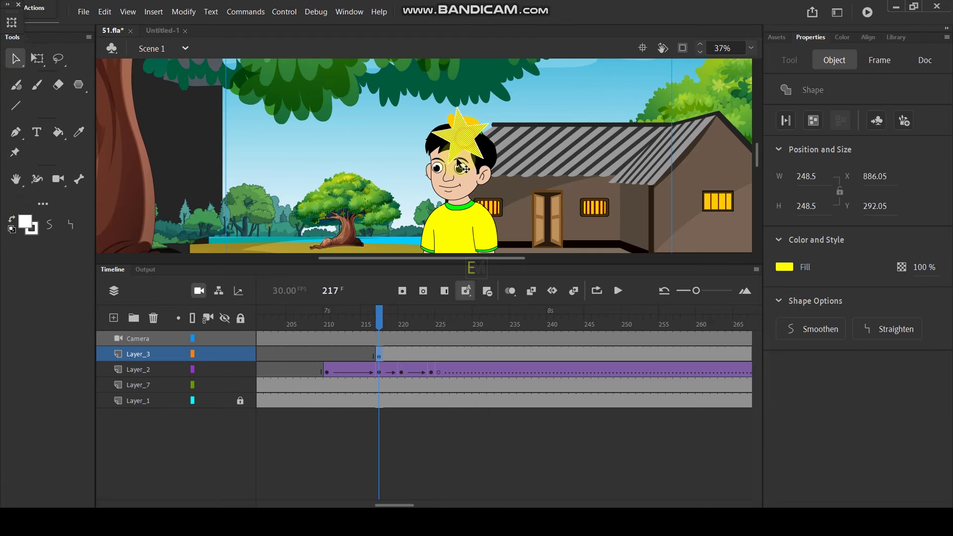
{"action": "left_click", "coordinate": [30, 223]}
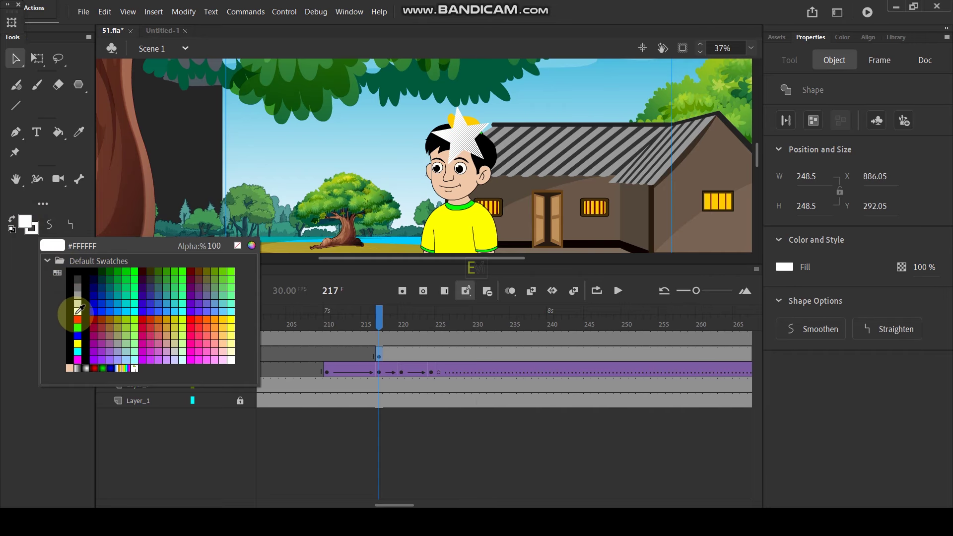
{"action": "left_click", "coordinate": [71, 314]}
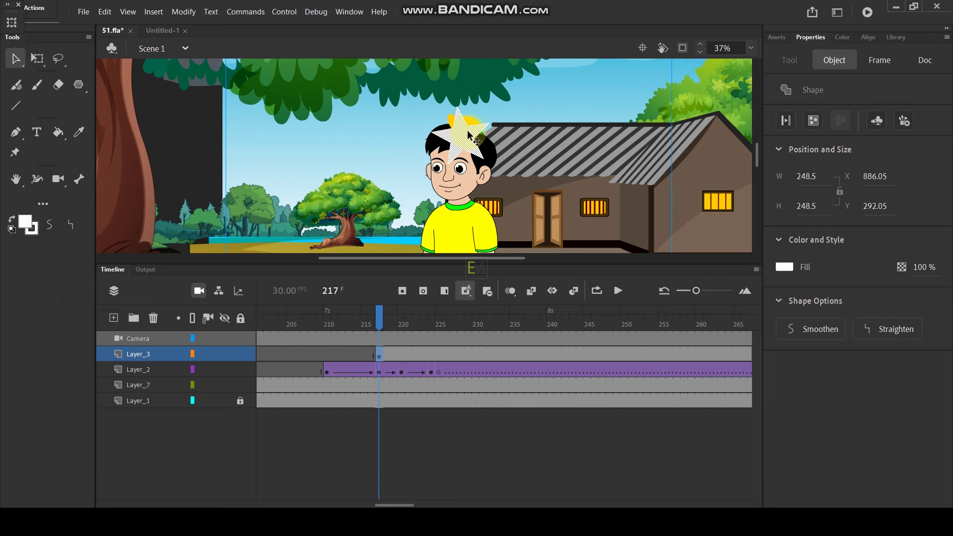
Step: Delete the outline around the white star
{"action": "left_click", "coordinate": [510, 131]}
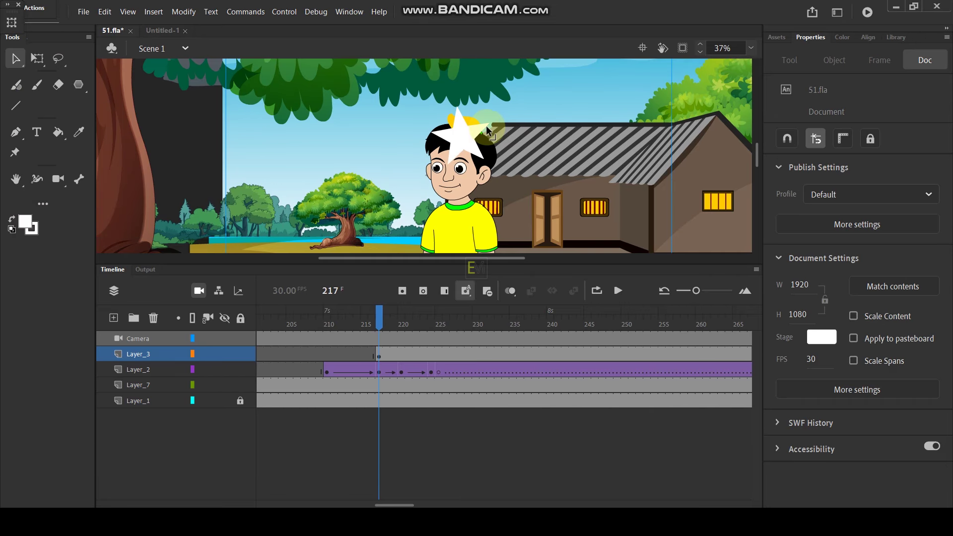
{"action": "left_click", "coordinate": [486, 130]}
{"action": "key", "text": "Delete"}
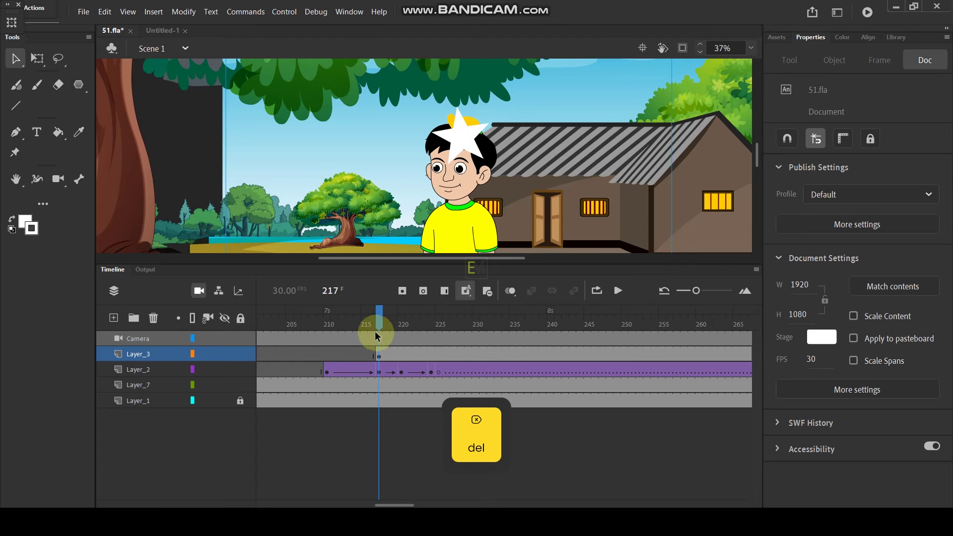
Step: Insert a blank keyframe on Layer_3 at frame 218 to limit the star to one frame, and scrub back to frame 212
{"action": "left_click", "coordinate": [386, 355]}
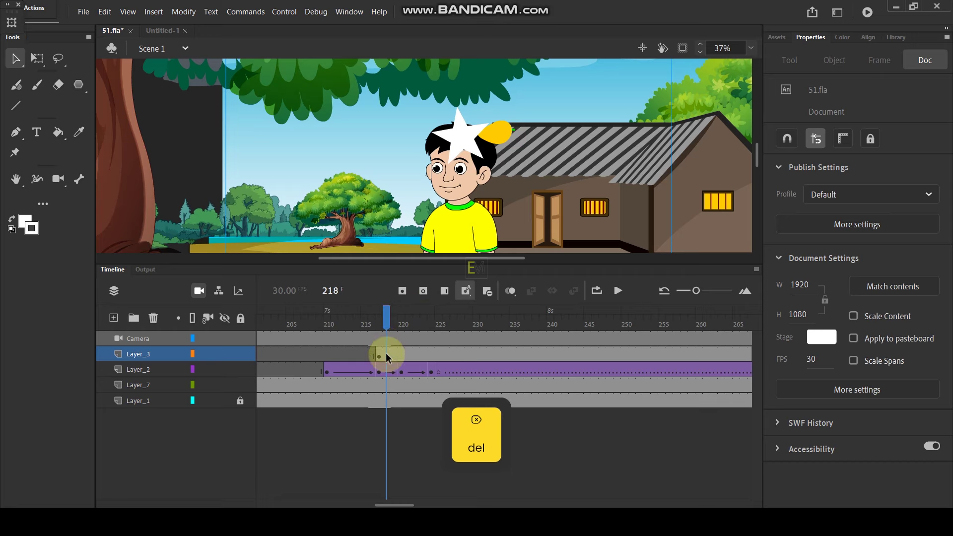
{"action": "key", "text": "F7"}
{"action": "left_click_drag", "start_coordinate": [385, 314], "coordinate": [344, 356]}
Step: Test the movie by exporting the scene as an SWF
{"action": "left_click", "coordinate": [122, 57]}
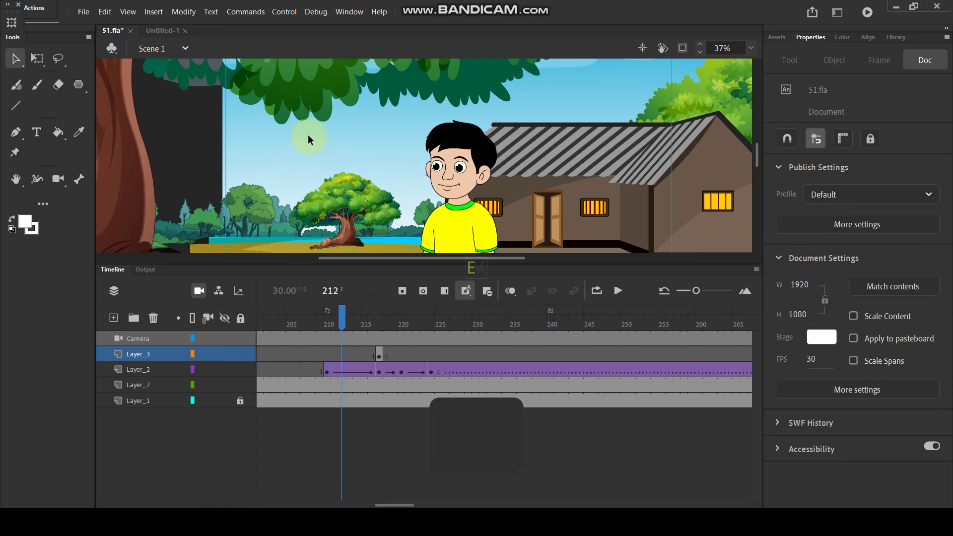
{"action": "scroll", "coordinate": [308, 139], "scroll_direction": "down", "scroll_amount": 3, "text": "ctrl"}
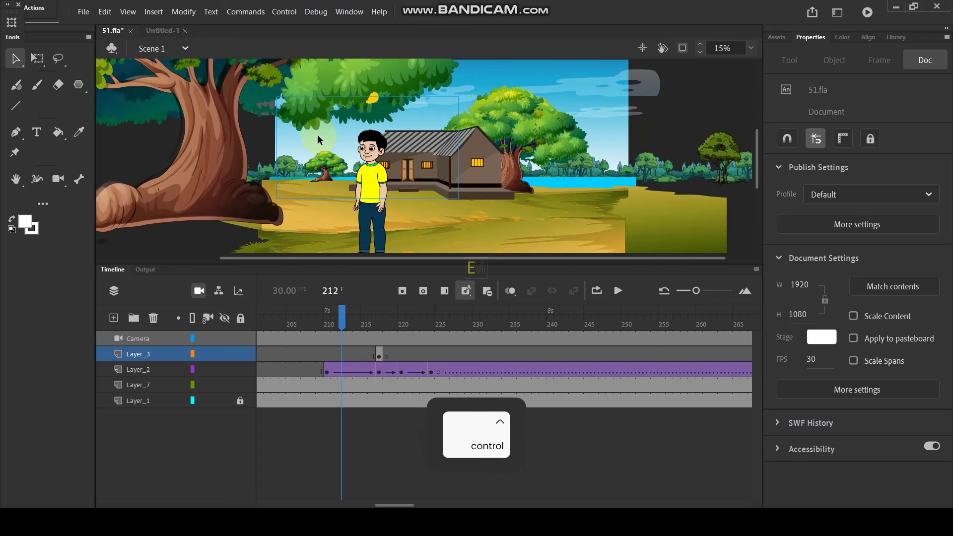
{"action": "key", "text": "ctrl+Return"}
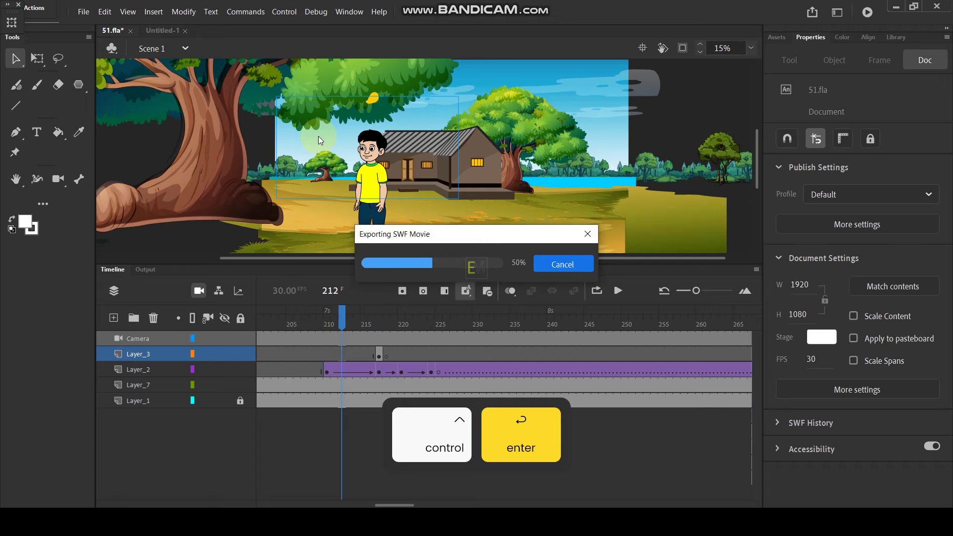